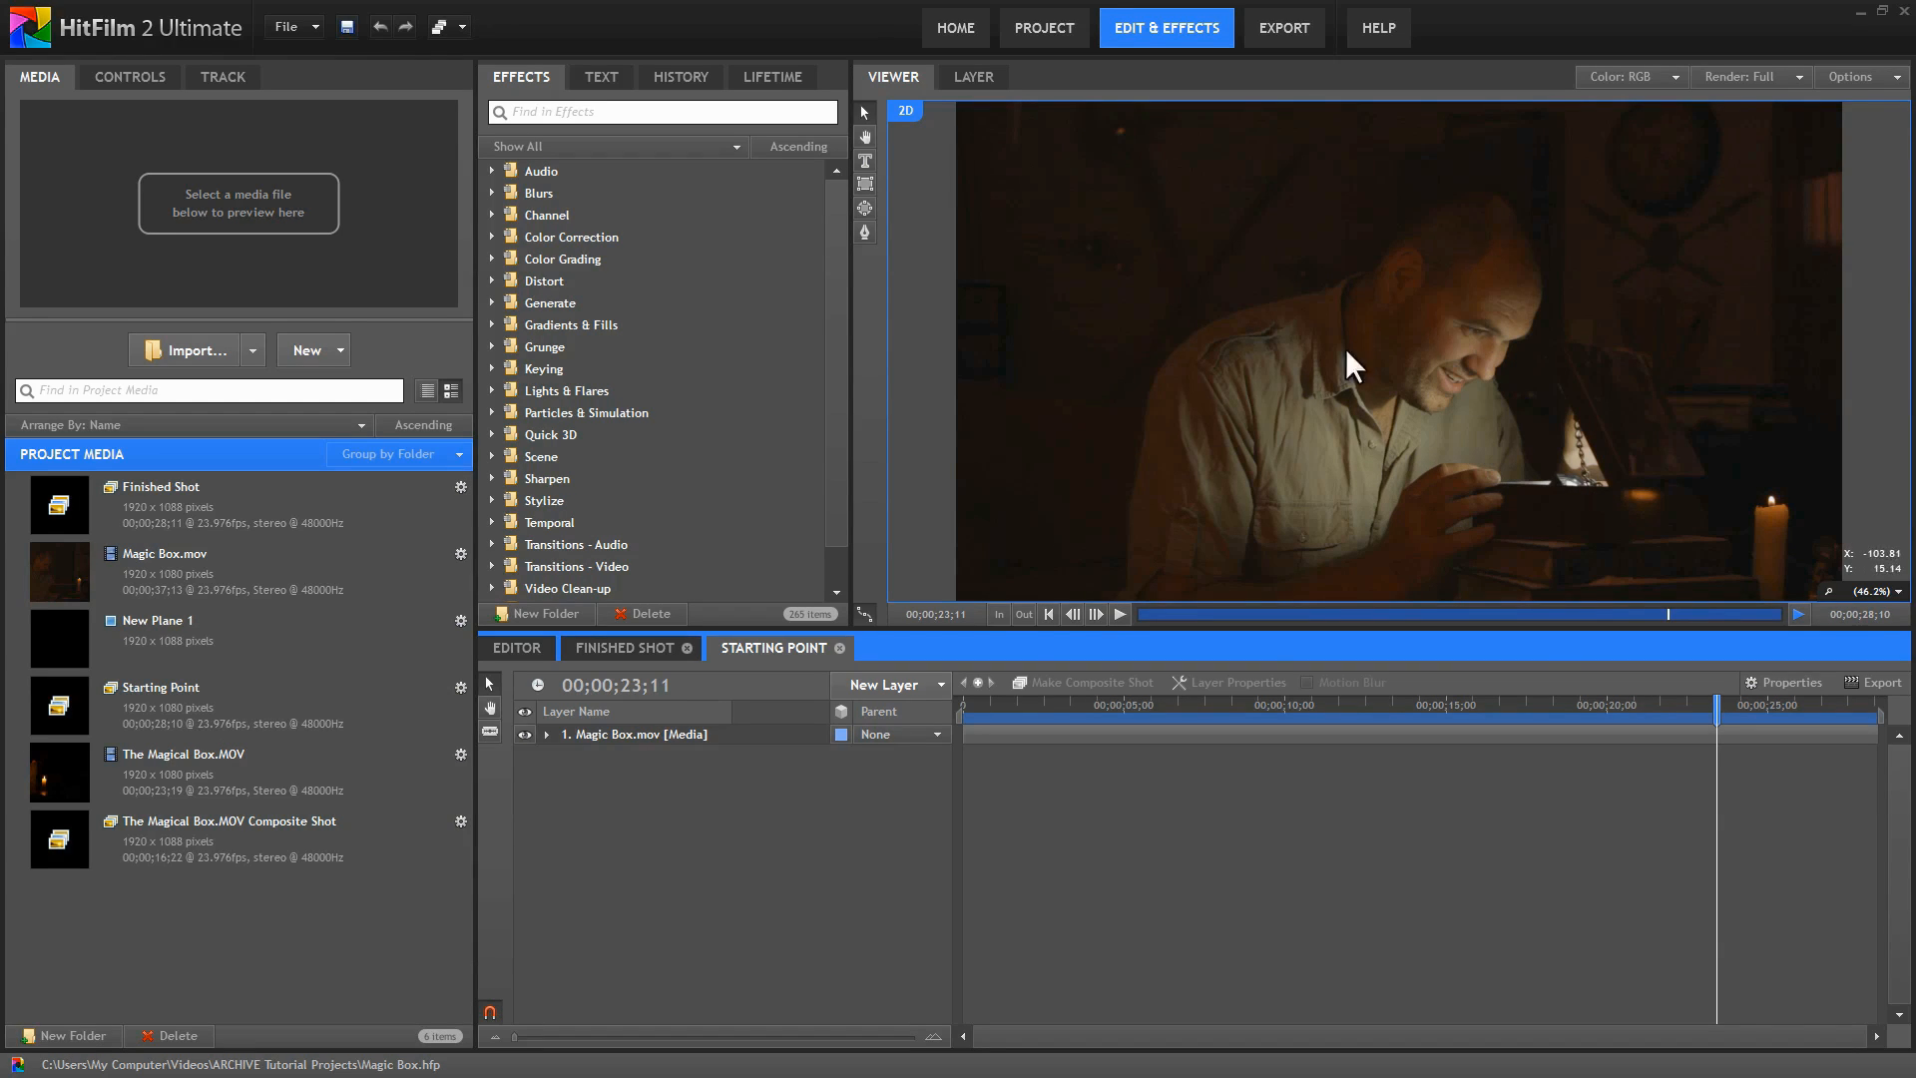
# At 00;00;24;00, apply Crush Blacks & Whites to the Magic Box.mov layer with Black 0.09 and White 0.96.
pyautogui.moveTo(1716, 704)
pyautogui.mouseDown()
pyautogui.moveTo(1535, 704)
pyautogui.moveTo(1860, 699)
pyautogui.moveTo(1626, 723)
pyautogui.moveTo(1774, 714)
pyautogui.moveTo(1736, 717)
pyautogui.mouseUp()
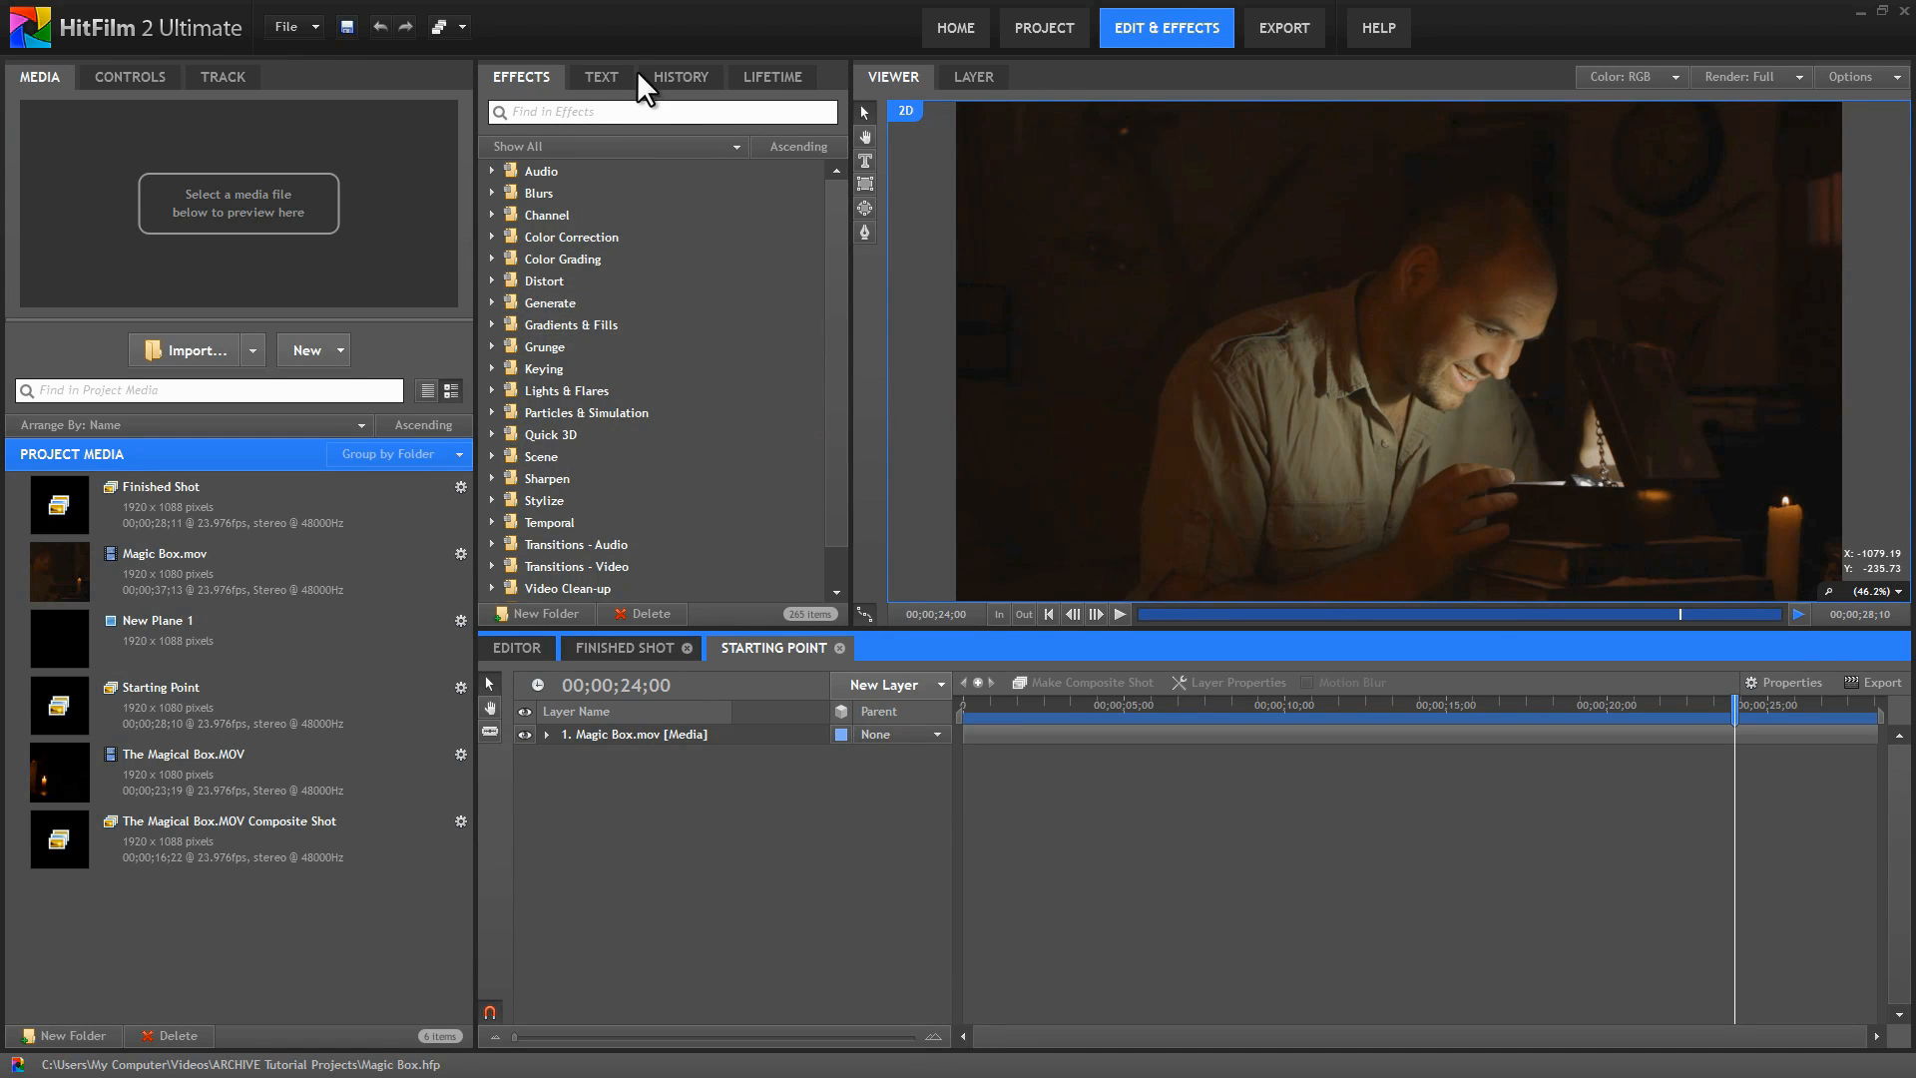
pyautogui.click(491, 236)
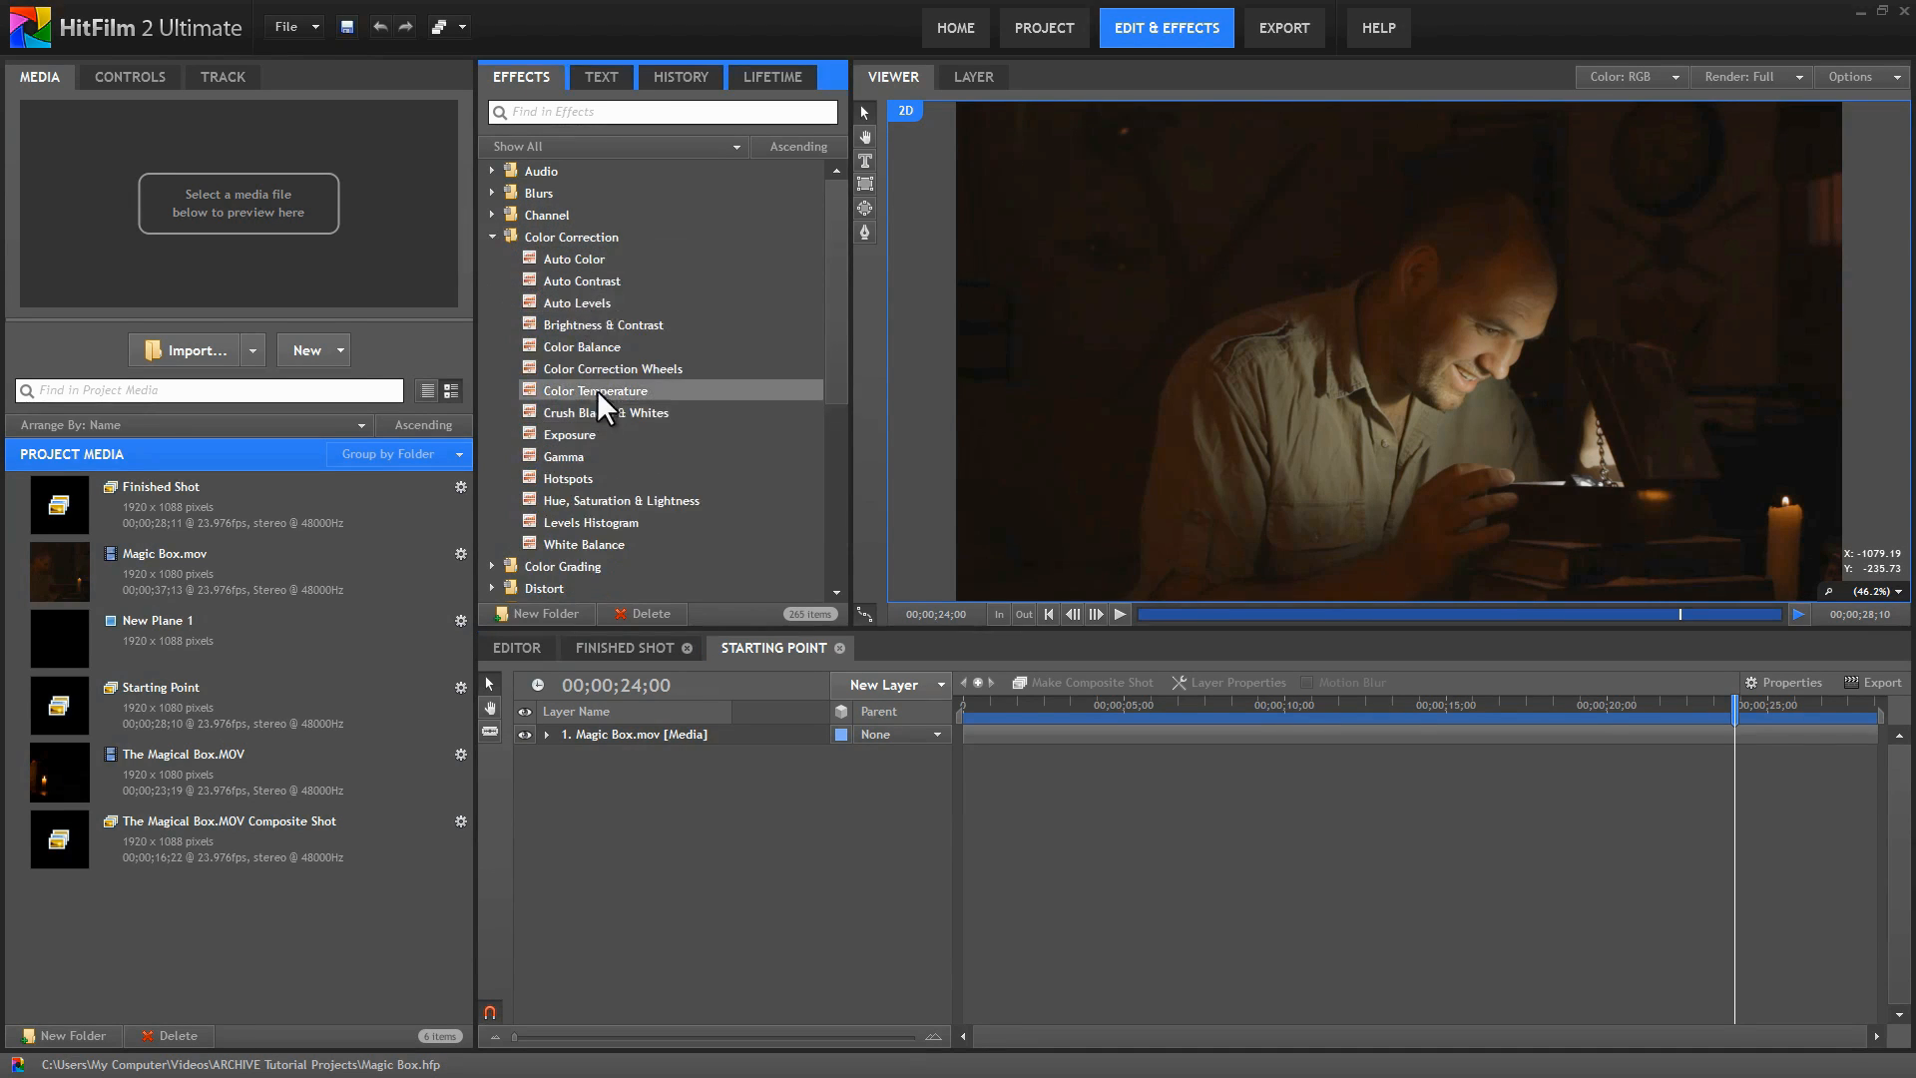
pyautogui.moveTo(590, 411); pyautogui.dragTo(610, 731)
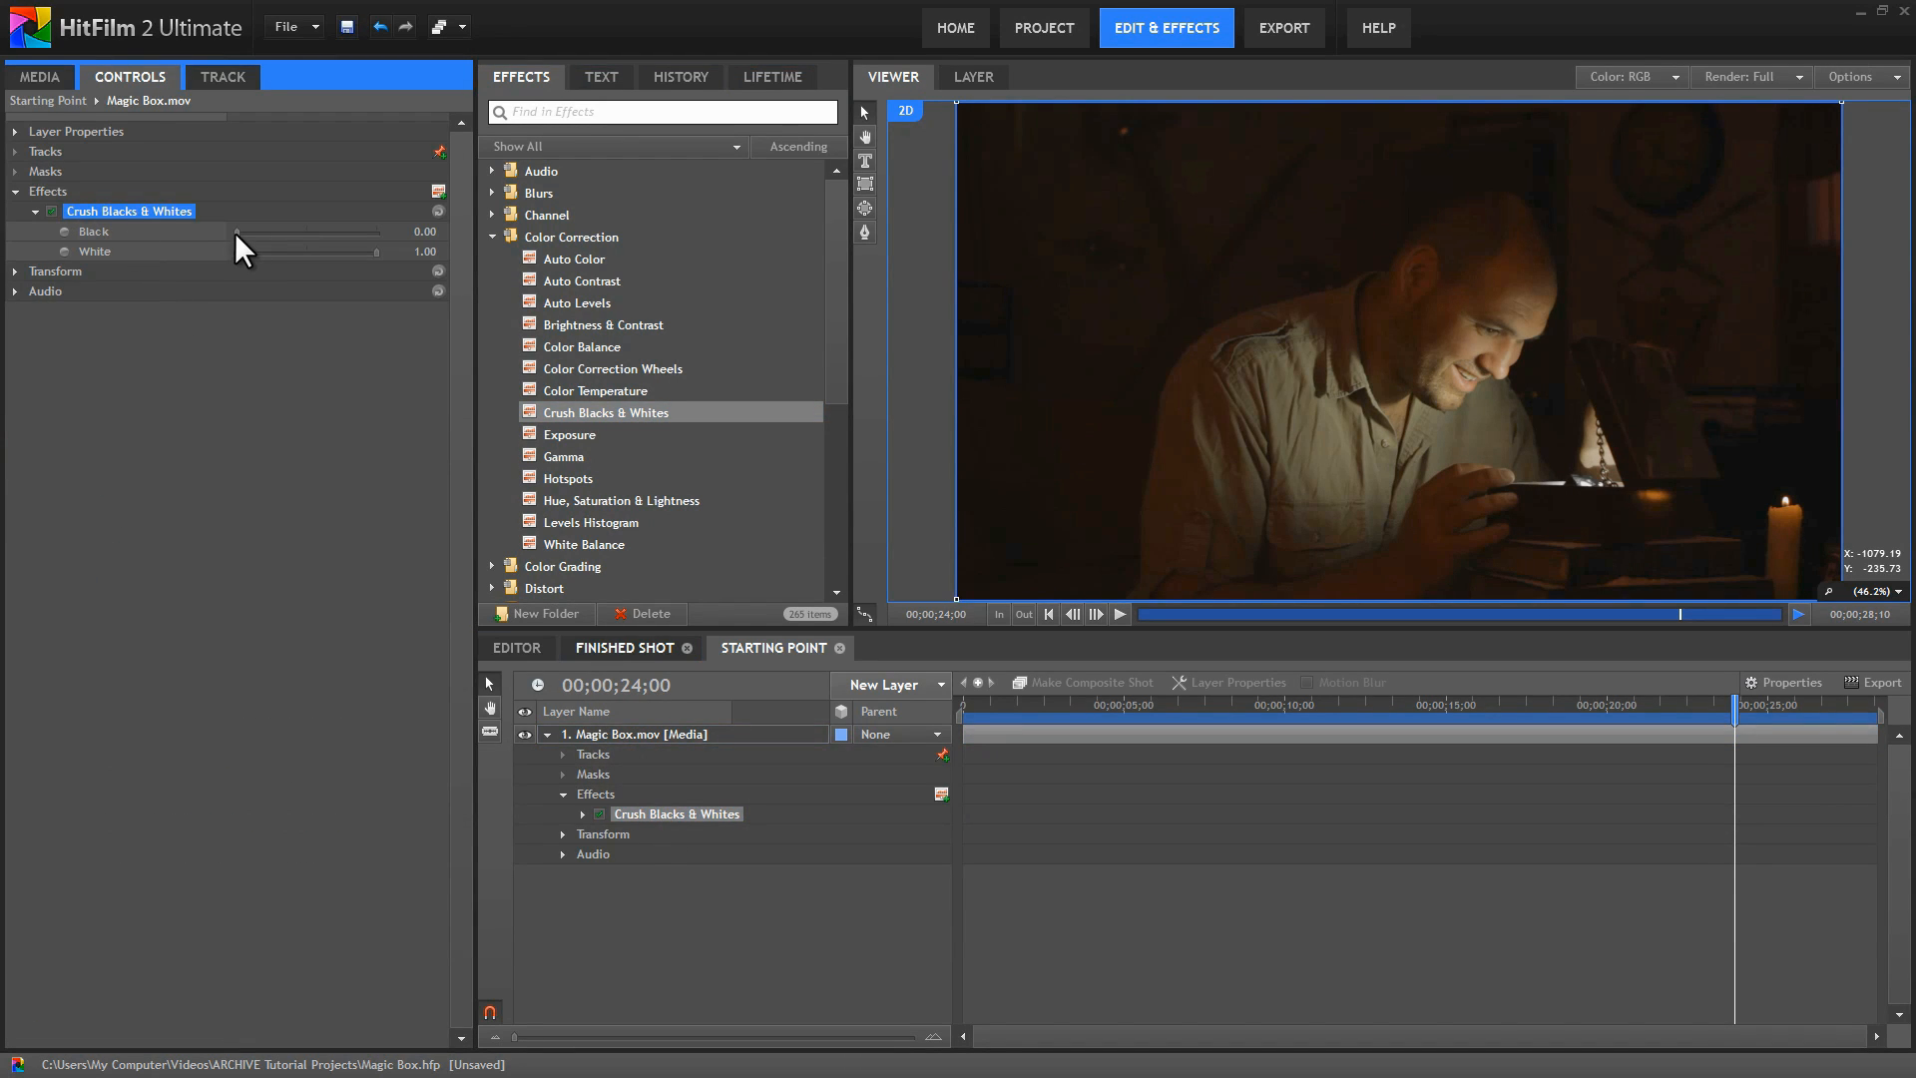
pyautogui.moveTo(238, 231); pyautogui.dragTo(249, 232)
pyautogui.moveTo(375, 253); pyautogui.dragTo(369, 254)
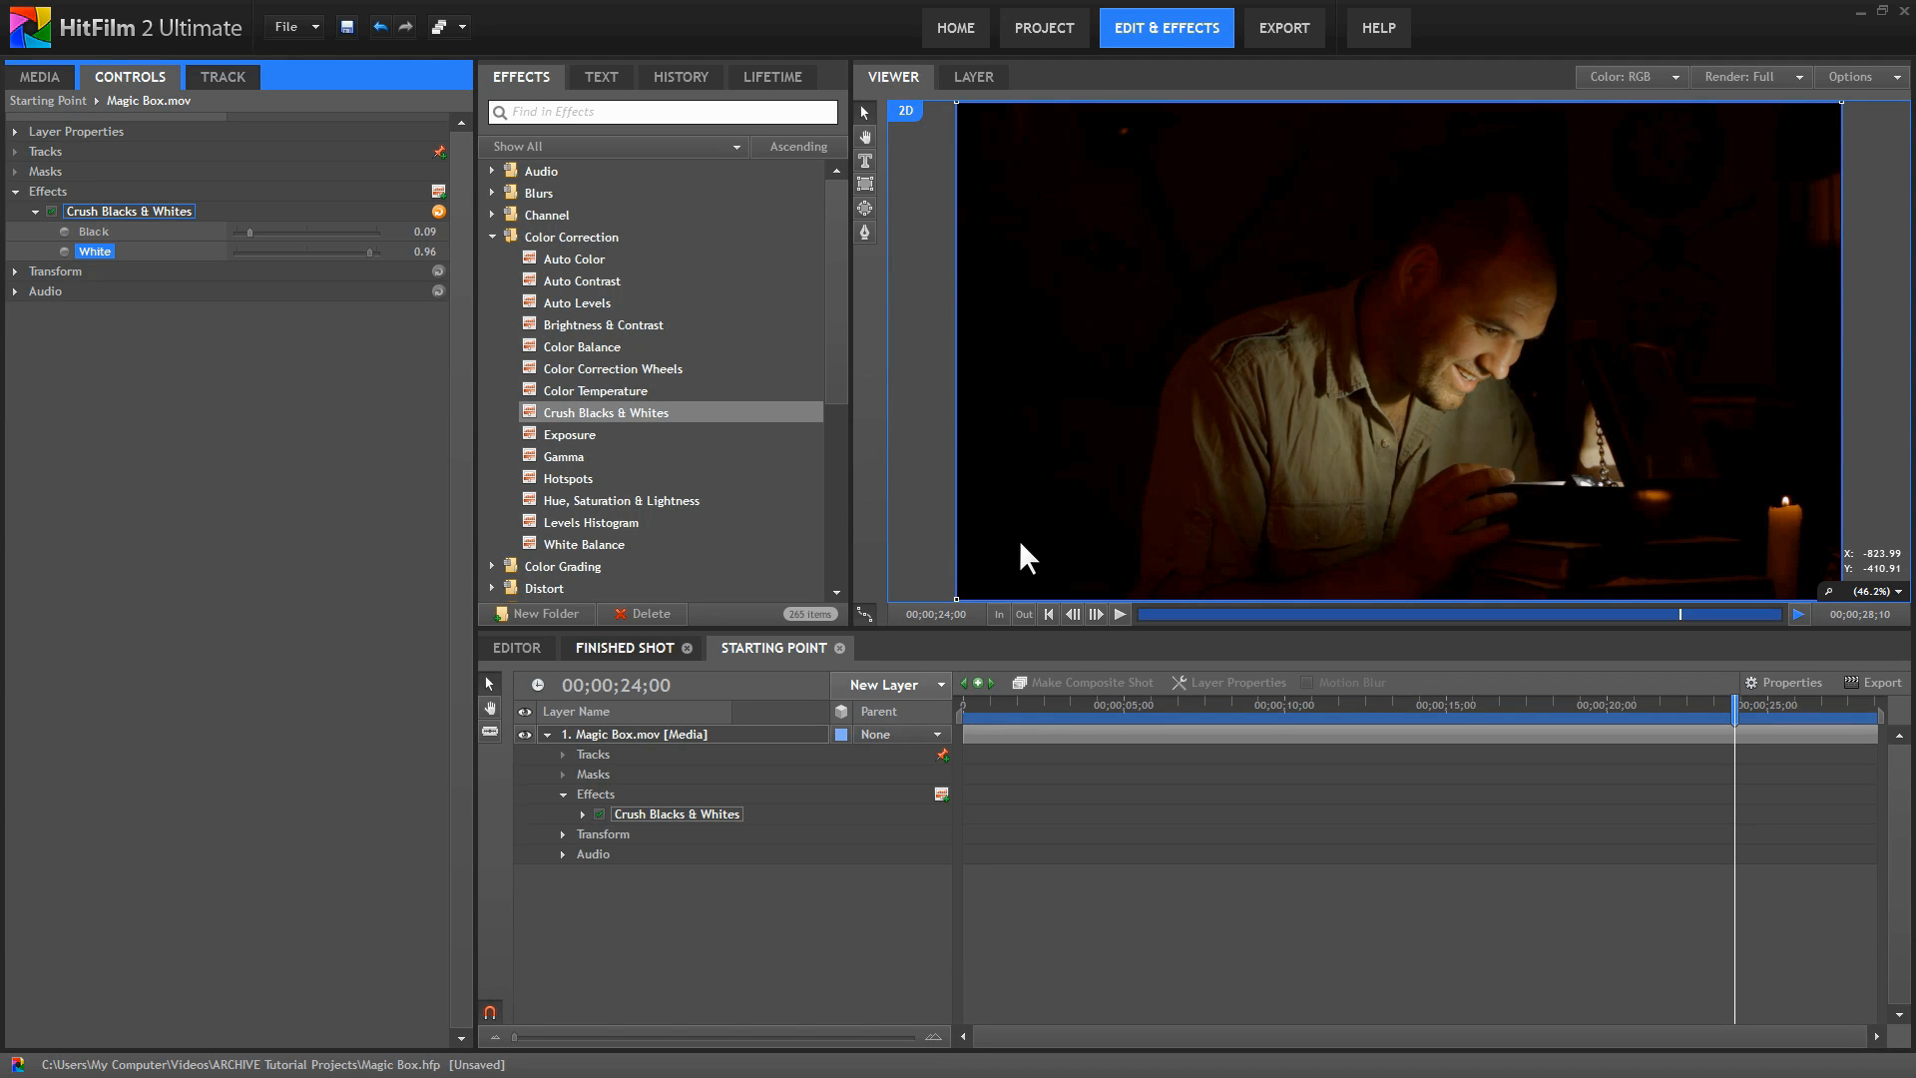
# Apply White Balance to the Magic Box.mov layer and sample its colour from the dark brown books below the box.
pyautogui.click(599, 543)
pyautogui.moveTo(603, 543); pyautogui.dragTo(653, 734)
pyautogui.click(34, 268)
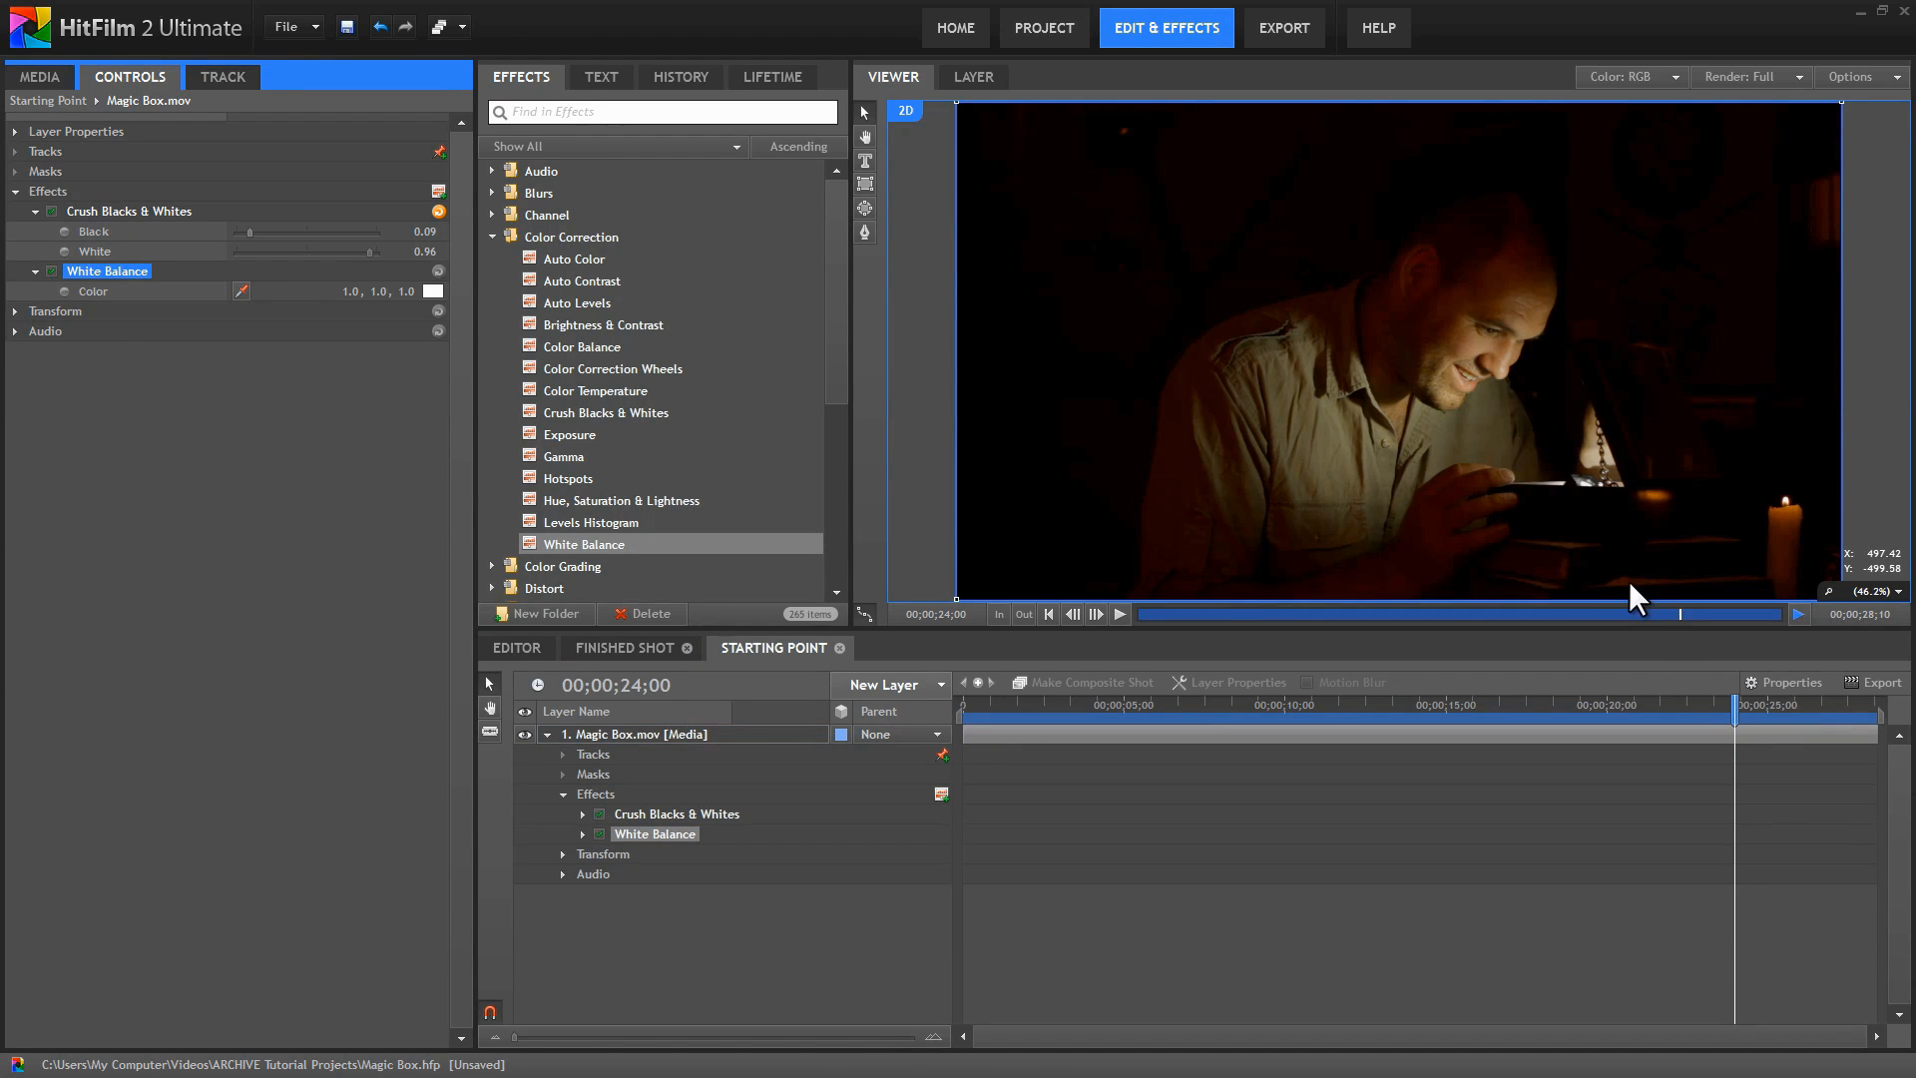
pyautogui.click(242, 290)
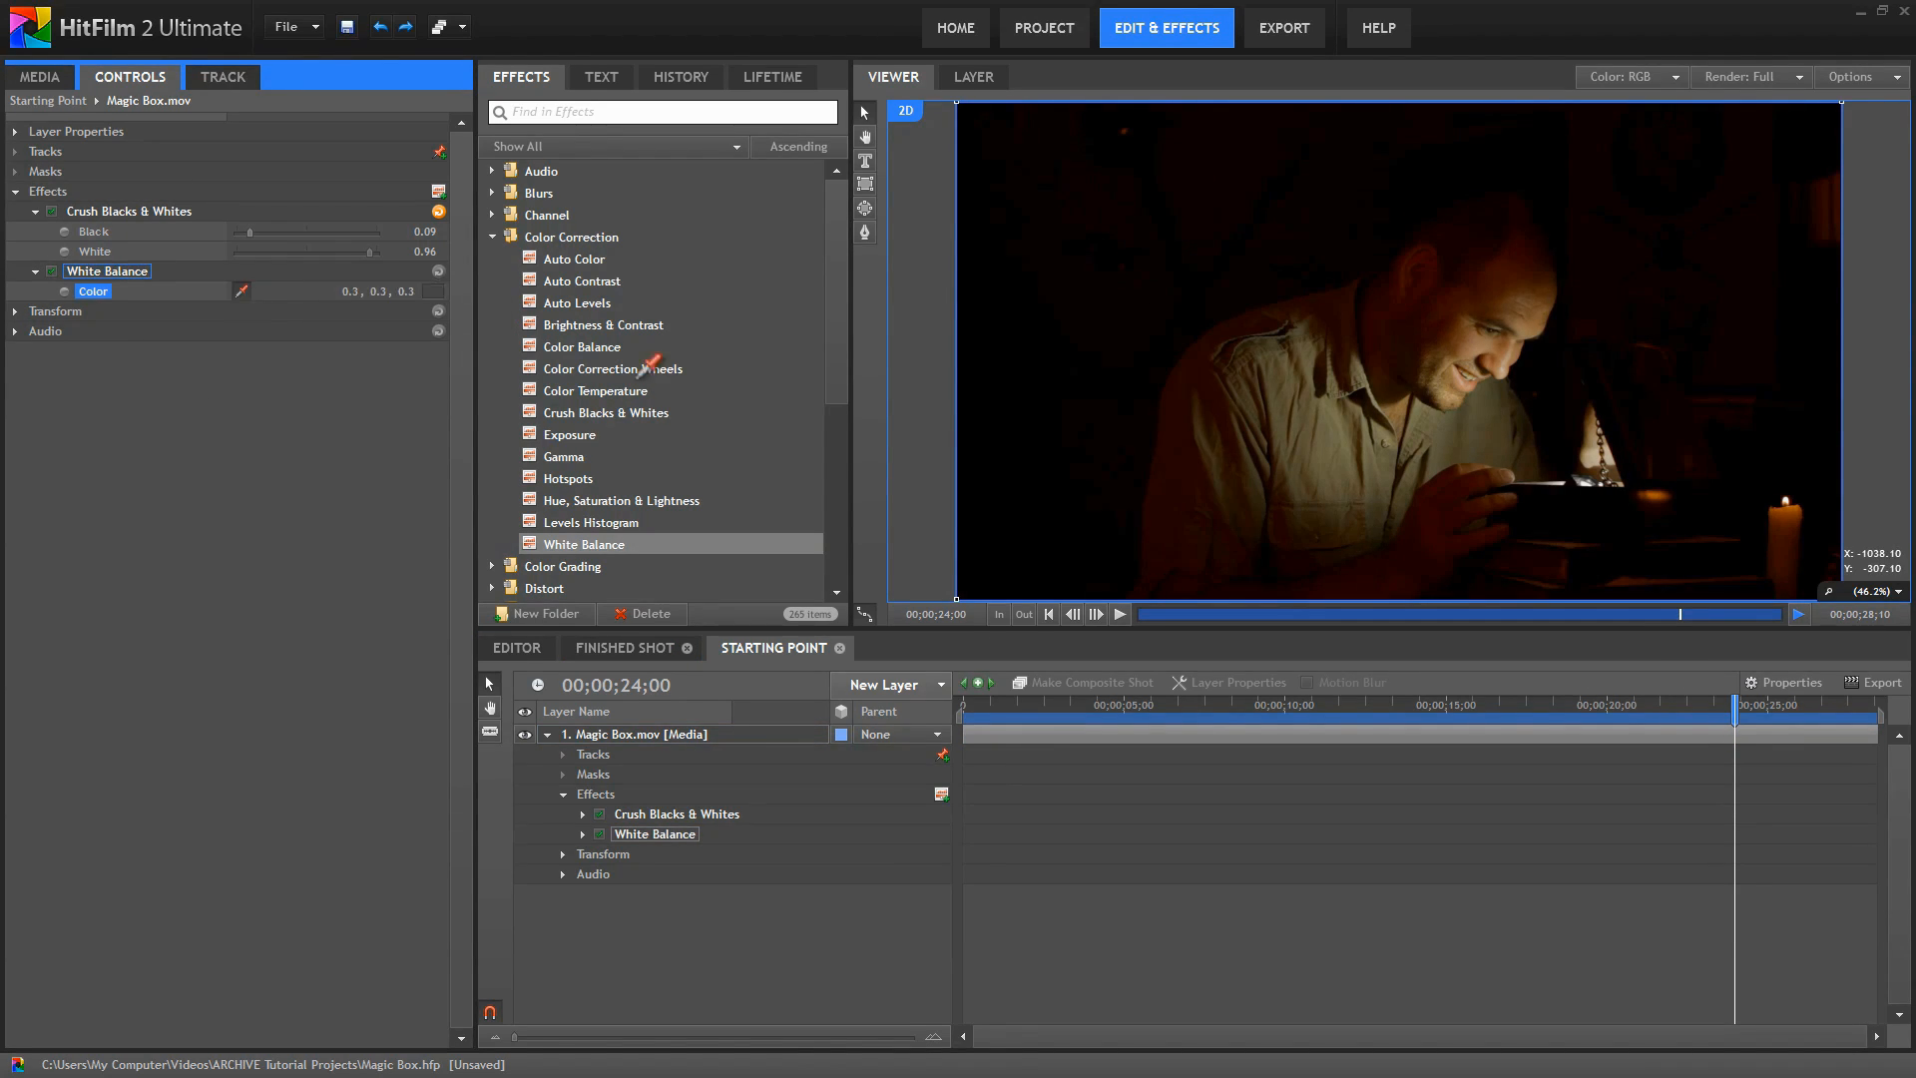
pyautogui.click(1626, 578)
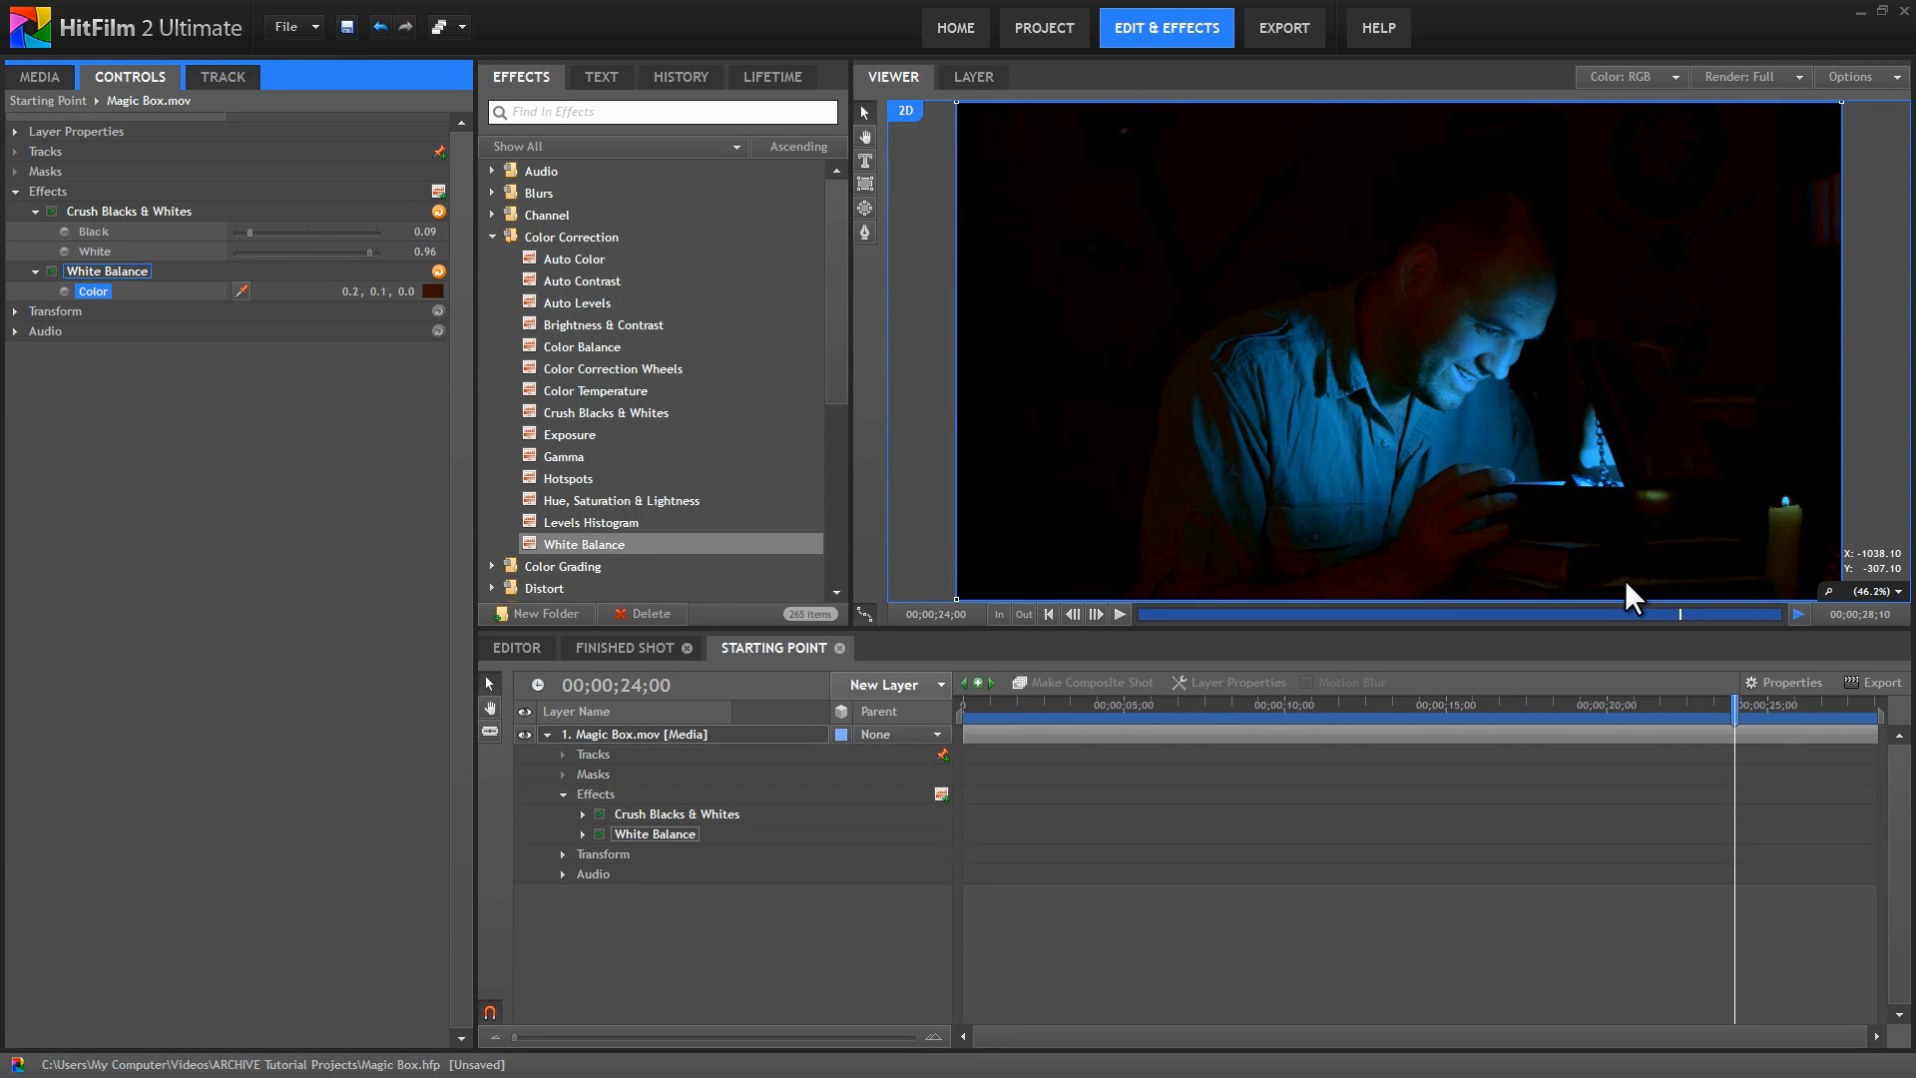
# Collapse the Magic Box.mov layer and add a new grade layer above it.
pyautogui.click(547, 735)
pyautogui.click(926, 683)
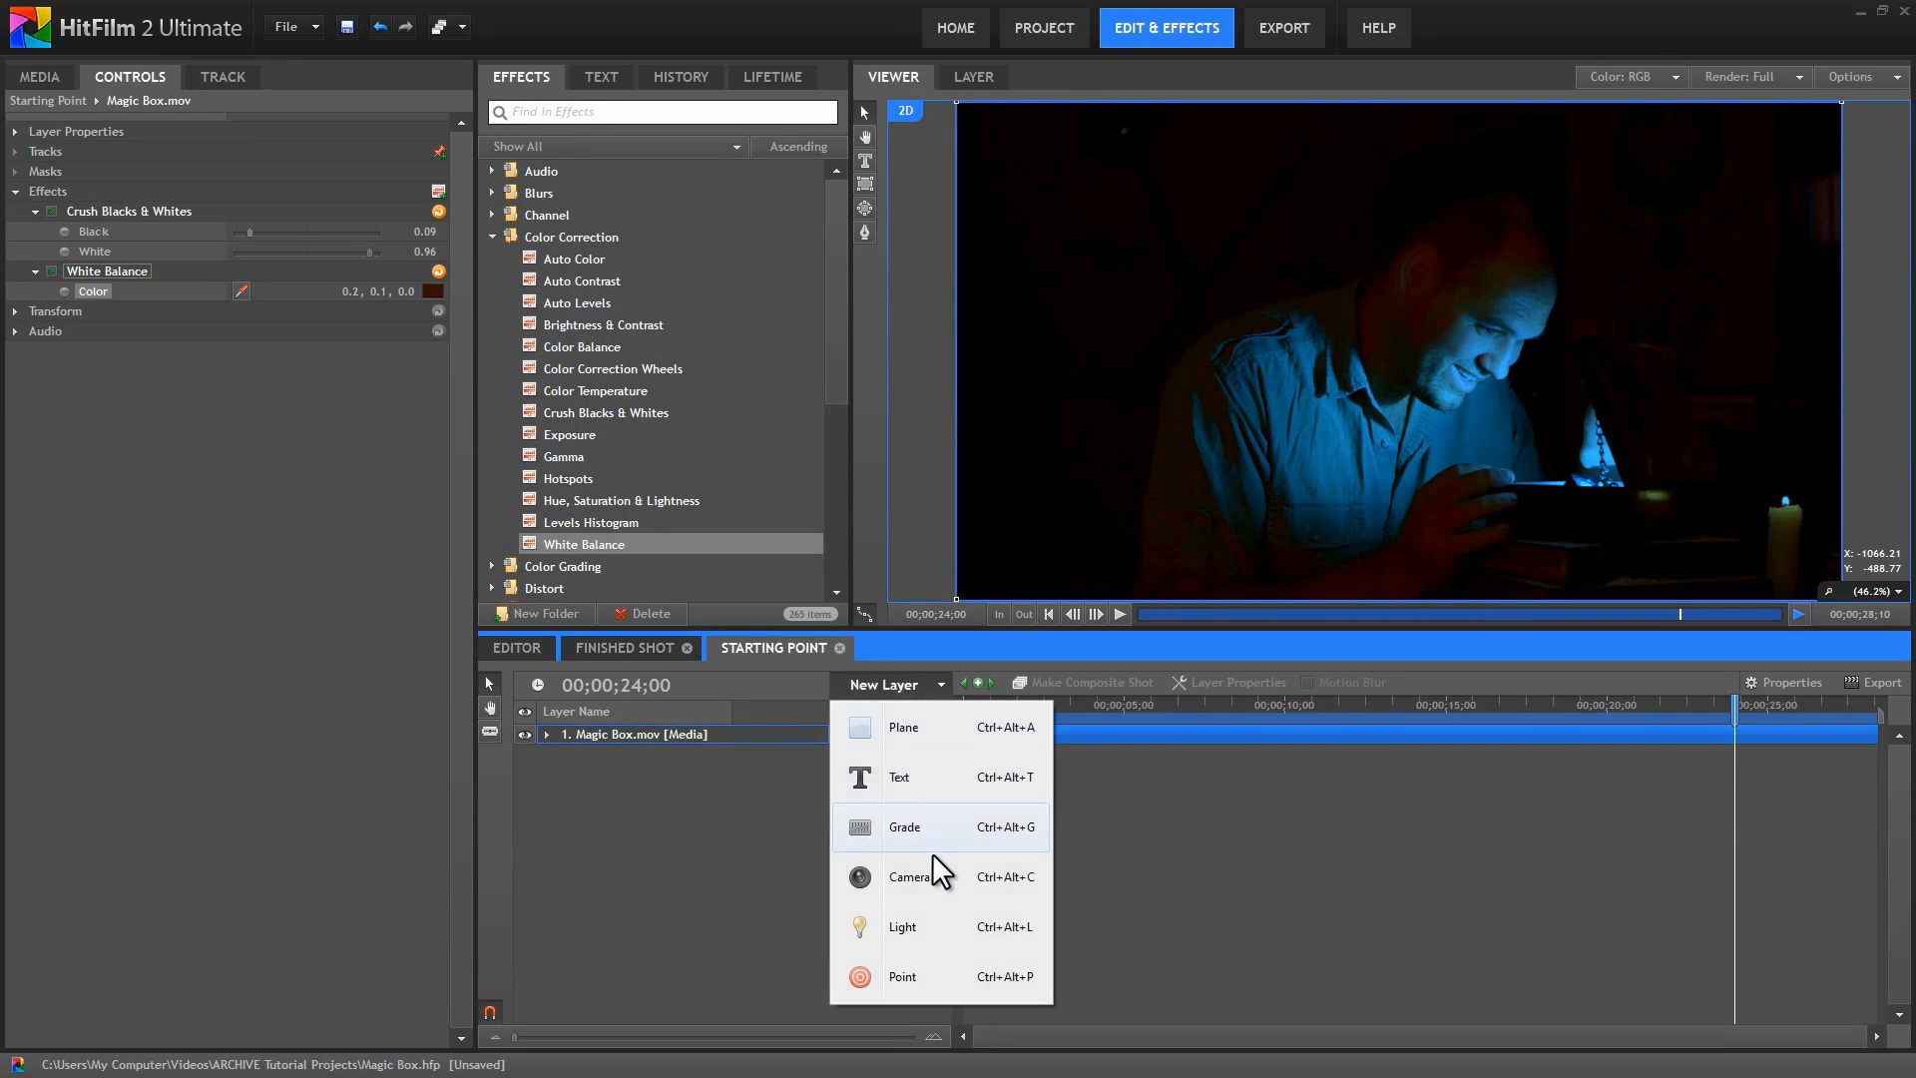
pyautogui.click(905, 827)
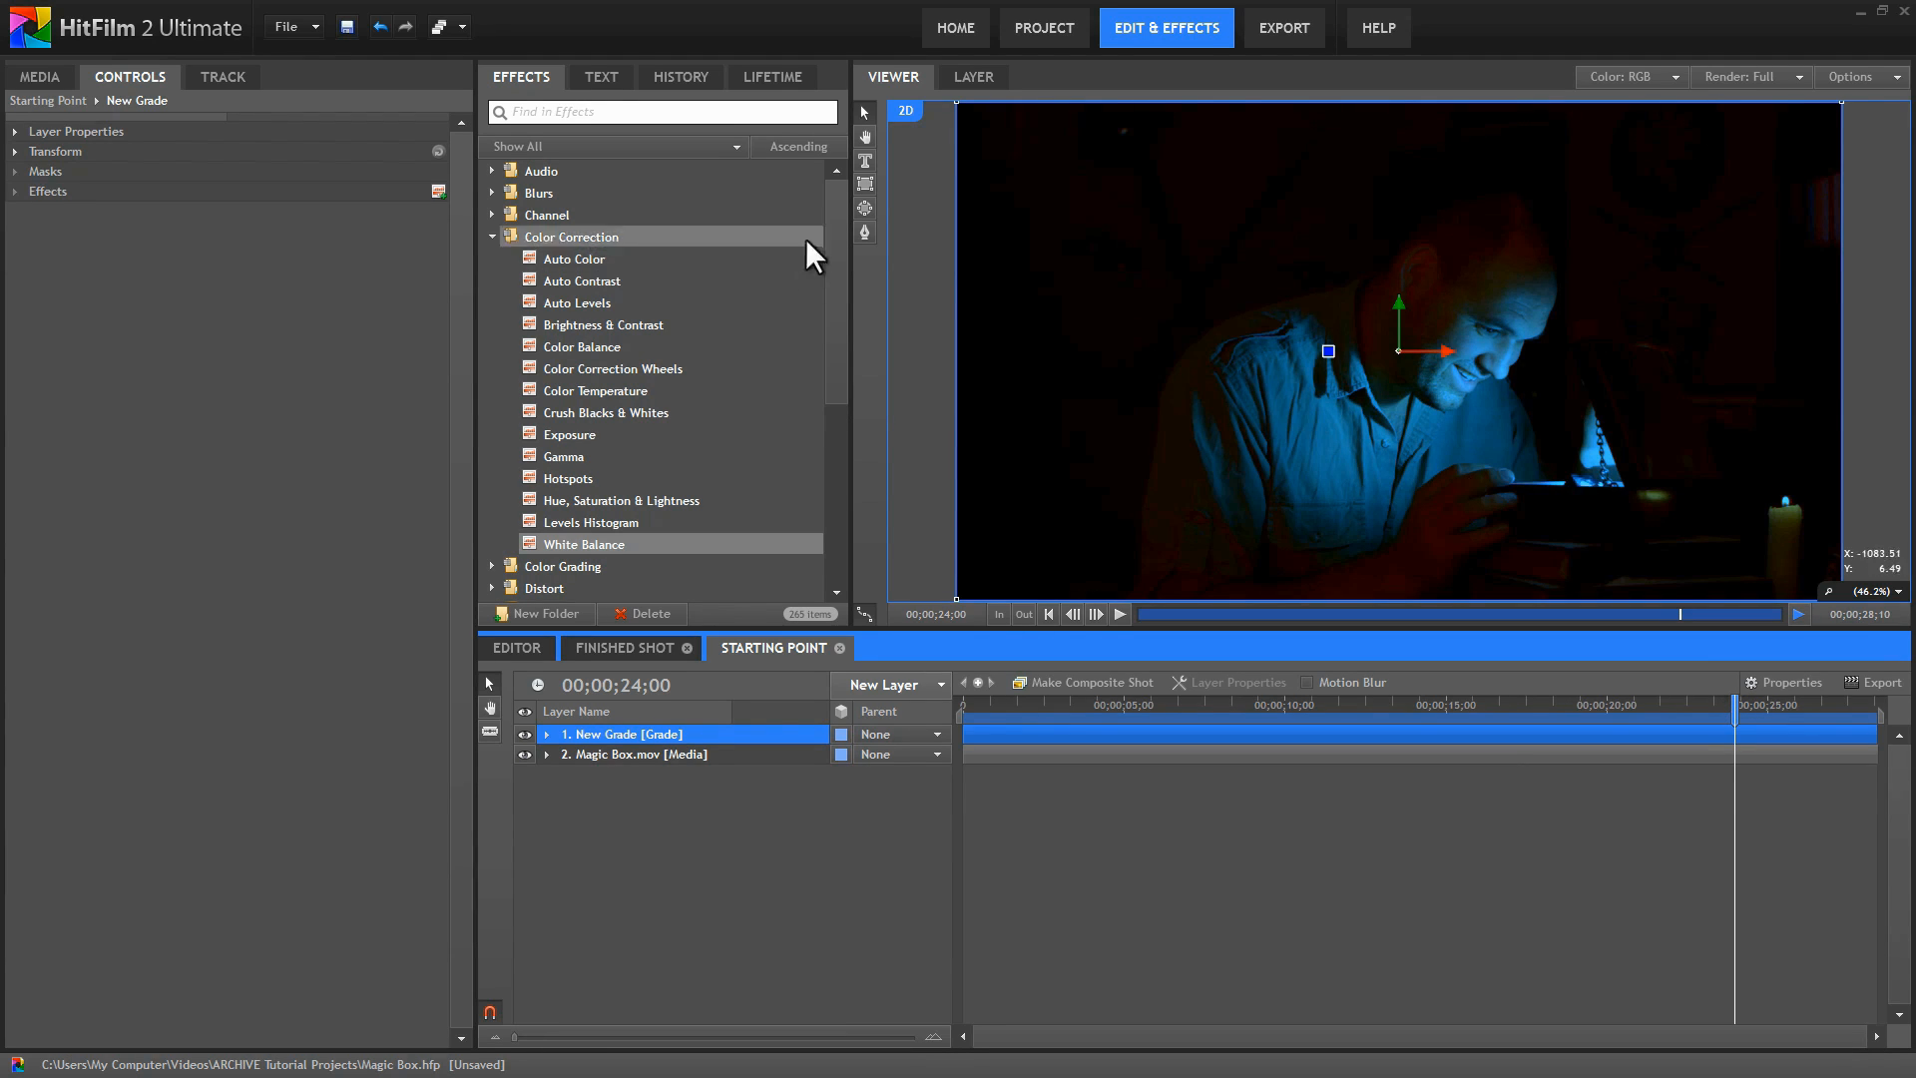
# Apply the Light Rays effect to the grade layer and move its centre onto the glowing opening of the box.
pyautogui.click(556, 109)
pyautogui.click(559, 112)
pyautogui.write('light r')
pyautogui.moveTo(573, 194); pyautogui.dragTo(645, 736)
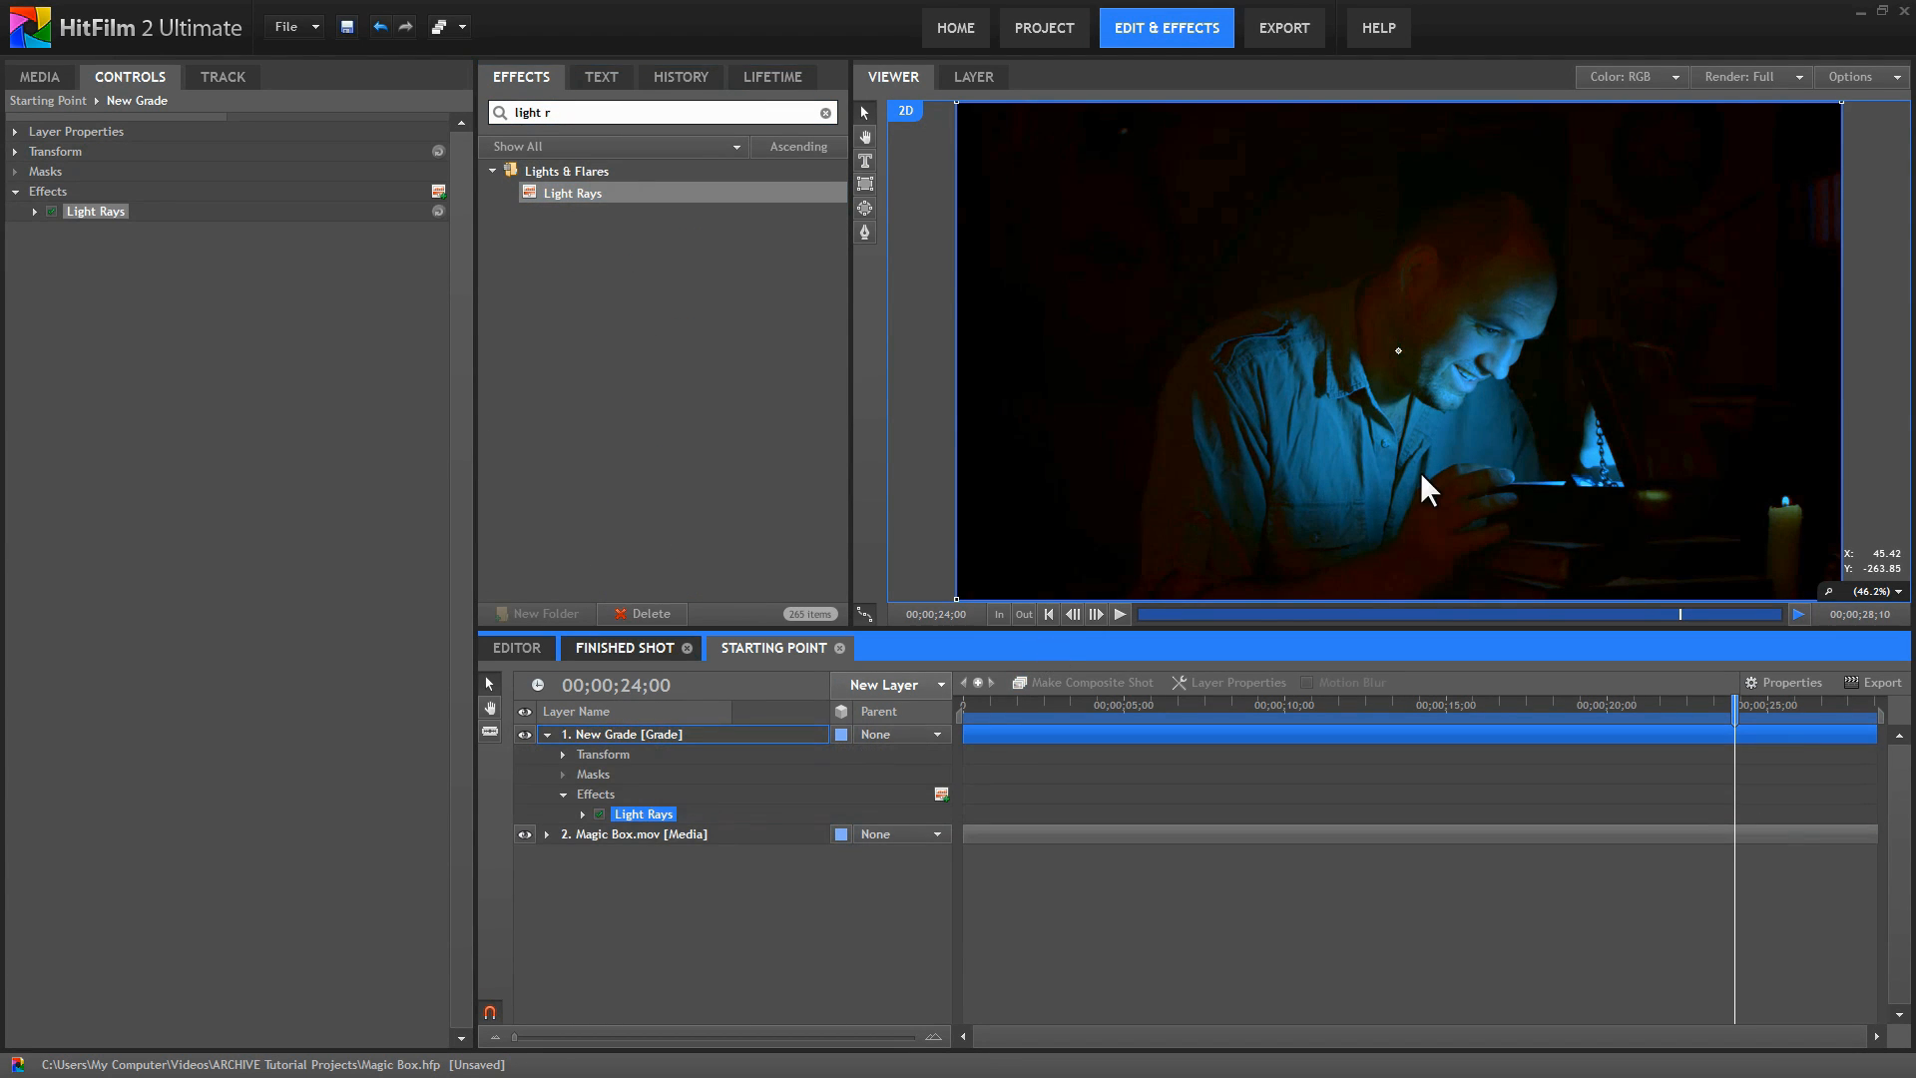
pyautogui.moveTo(1398, 349); pyautogui.dragTo(1584, 477)
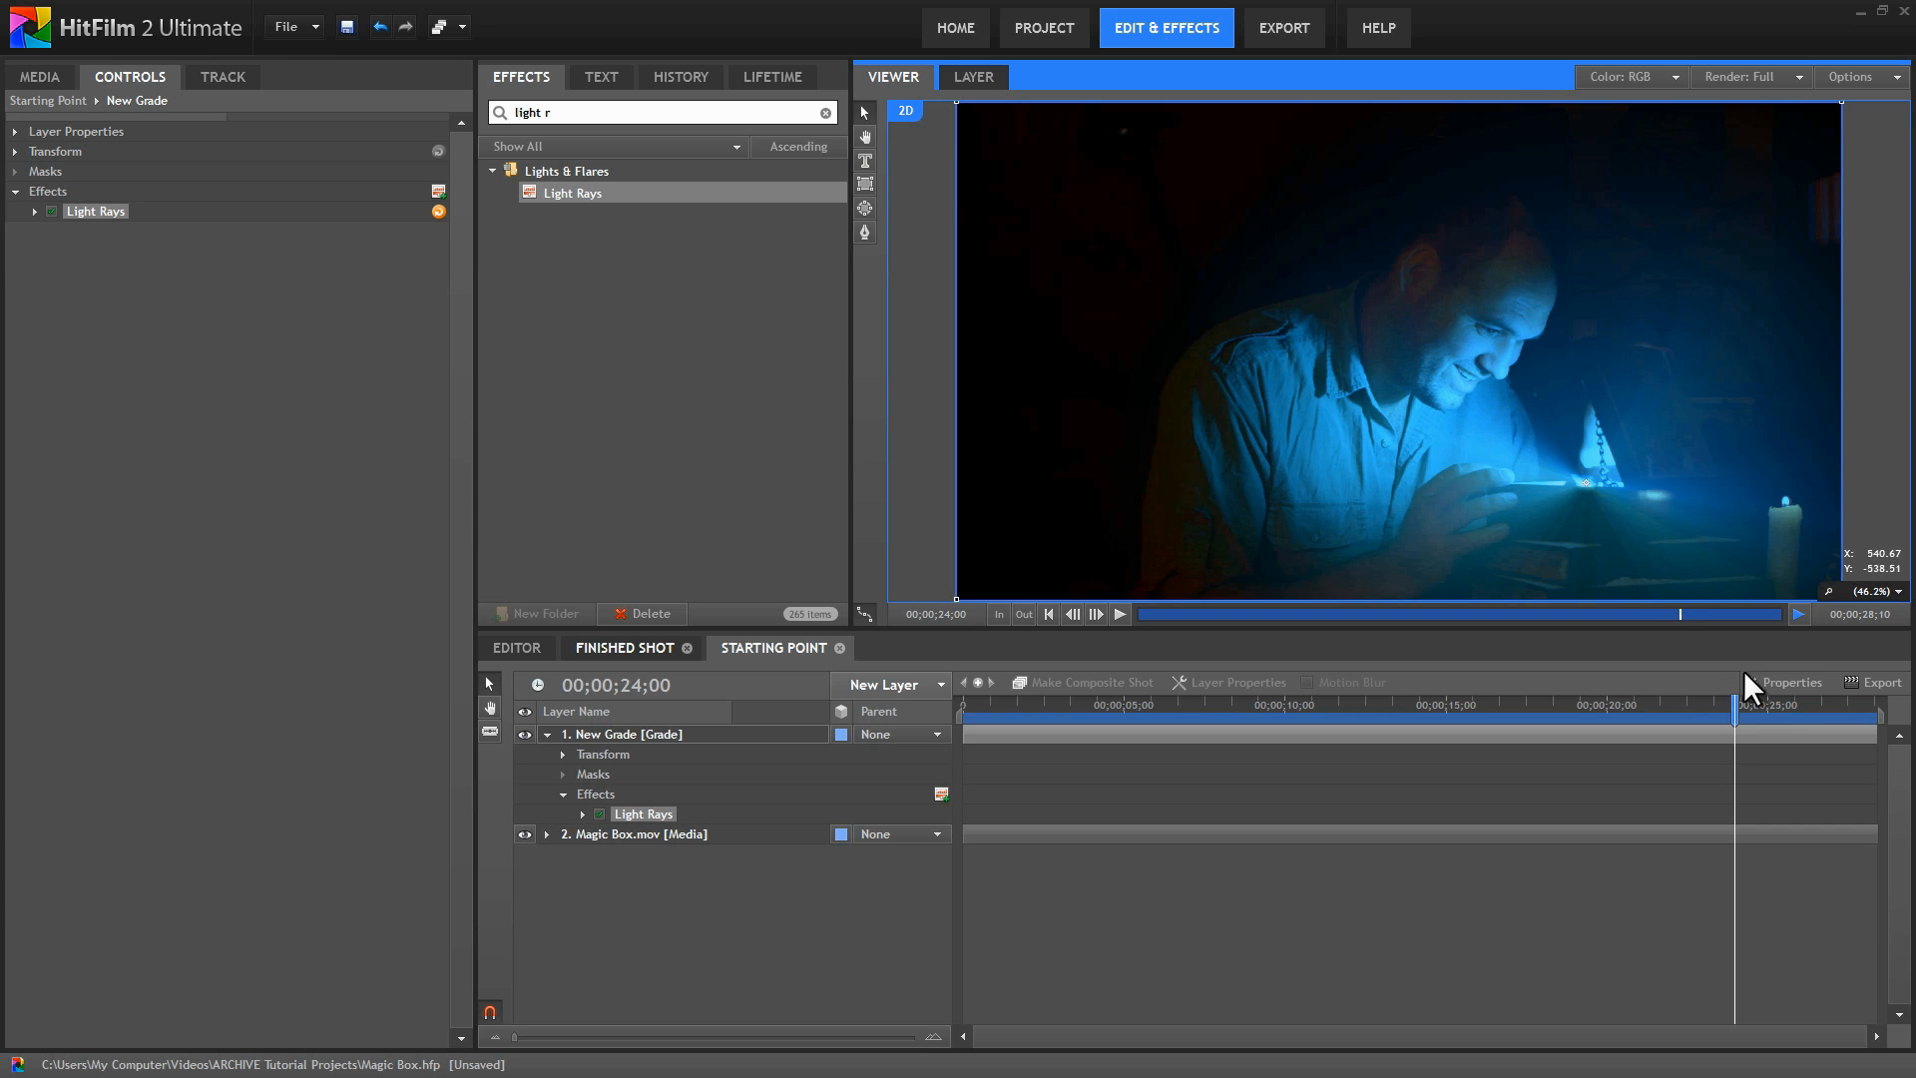
# Move the playhead to 00;00;18;19 and add a tracker to the Magic Box.mov layer.
pyautogui.moveTo(1736, 712); pyautogui.dragTo(1566, 698)
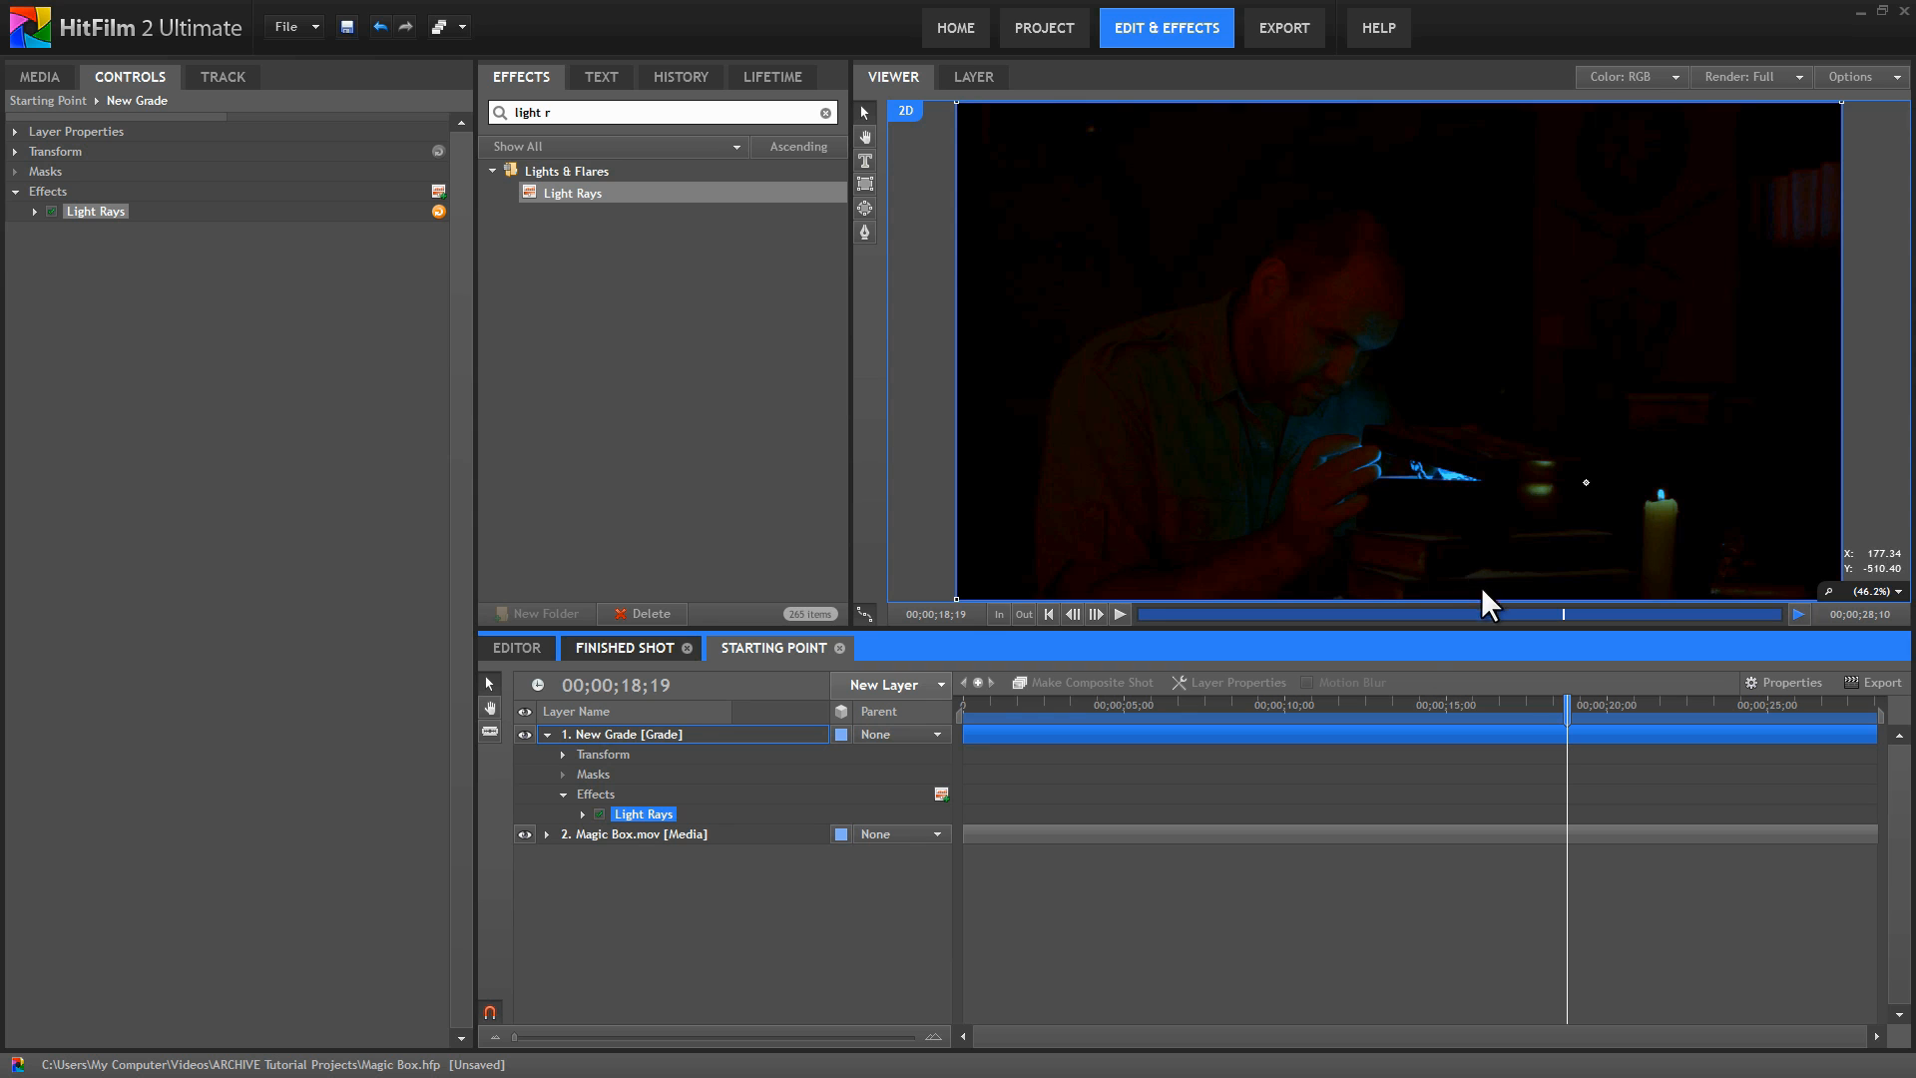
pyautogui.click(601, 828)
pyautogui.click(547, 834)
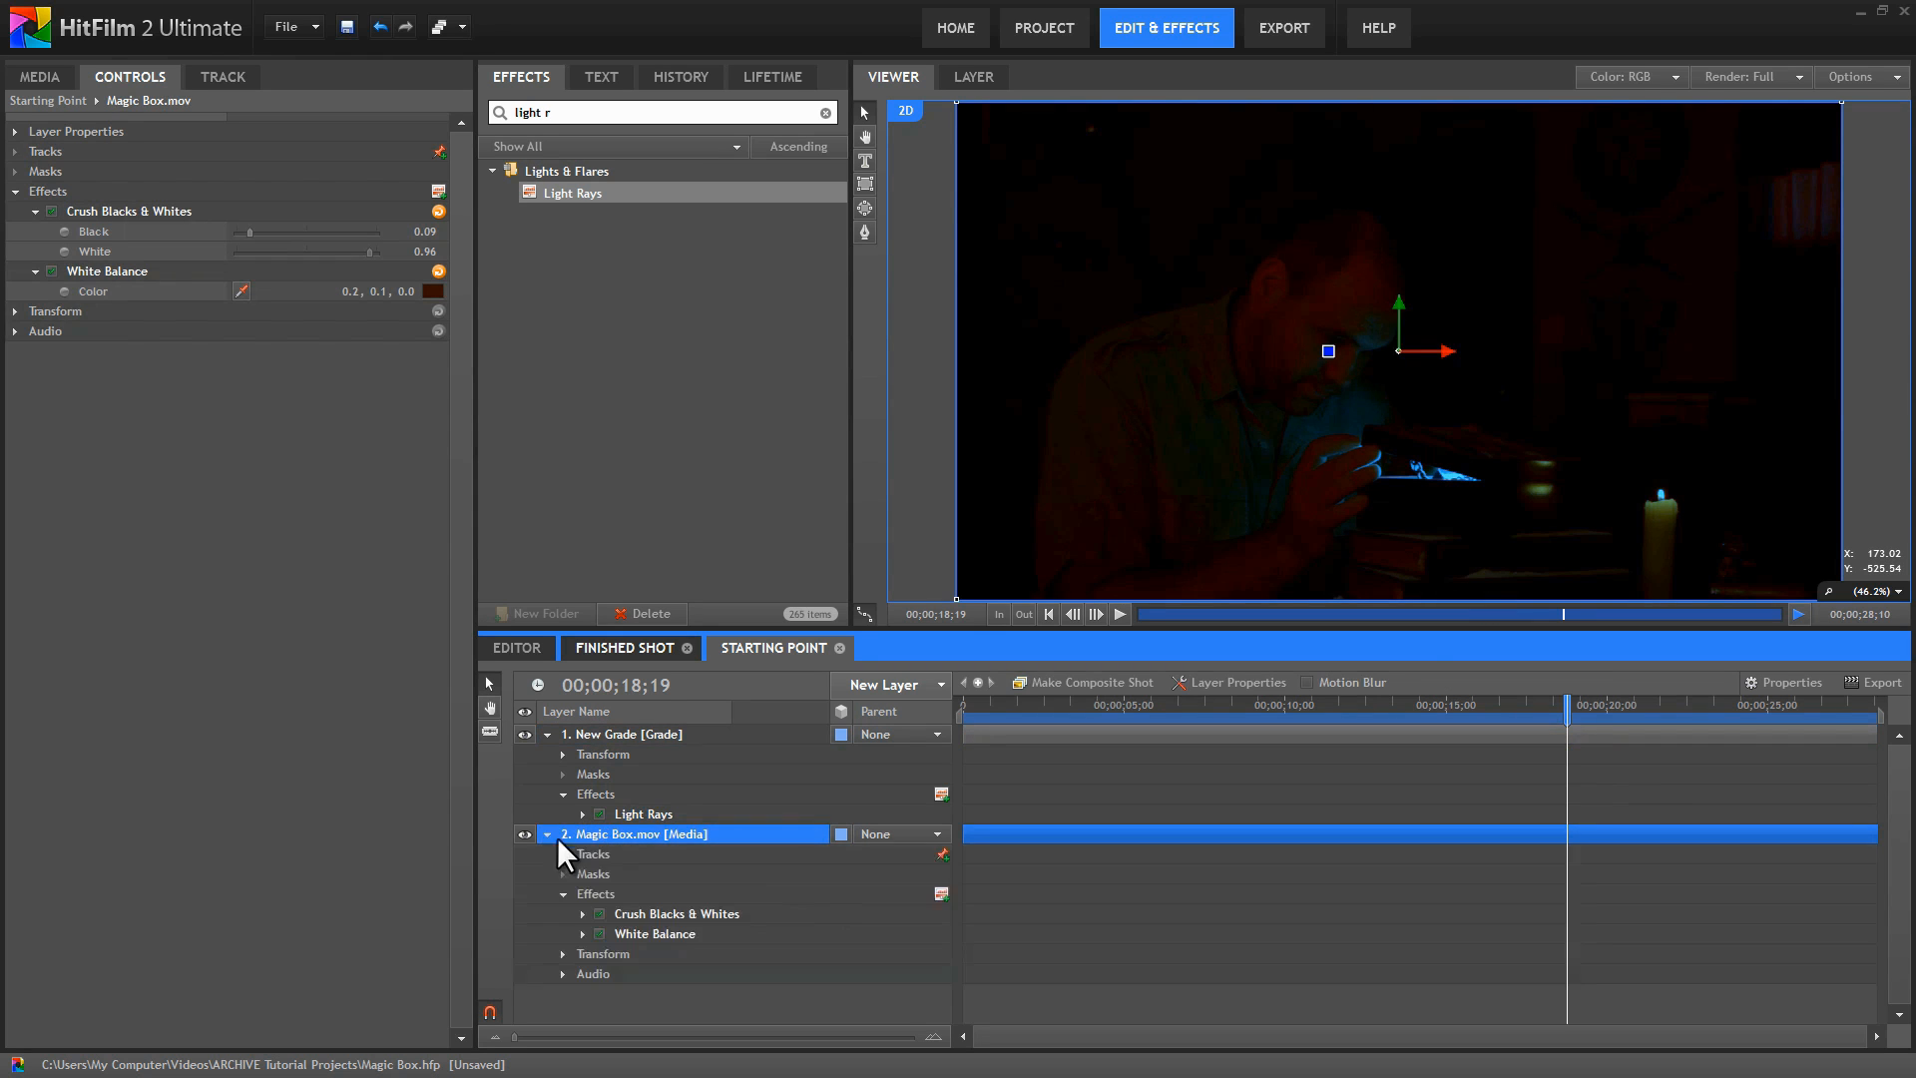
pyautogui.click(941, 853)
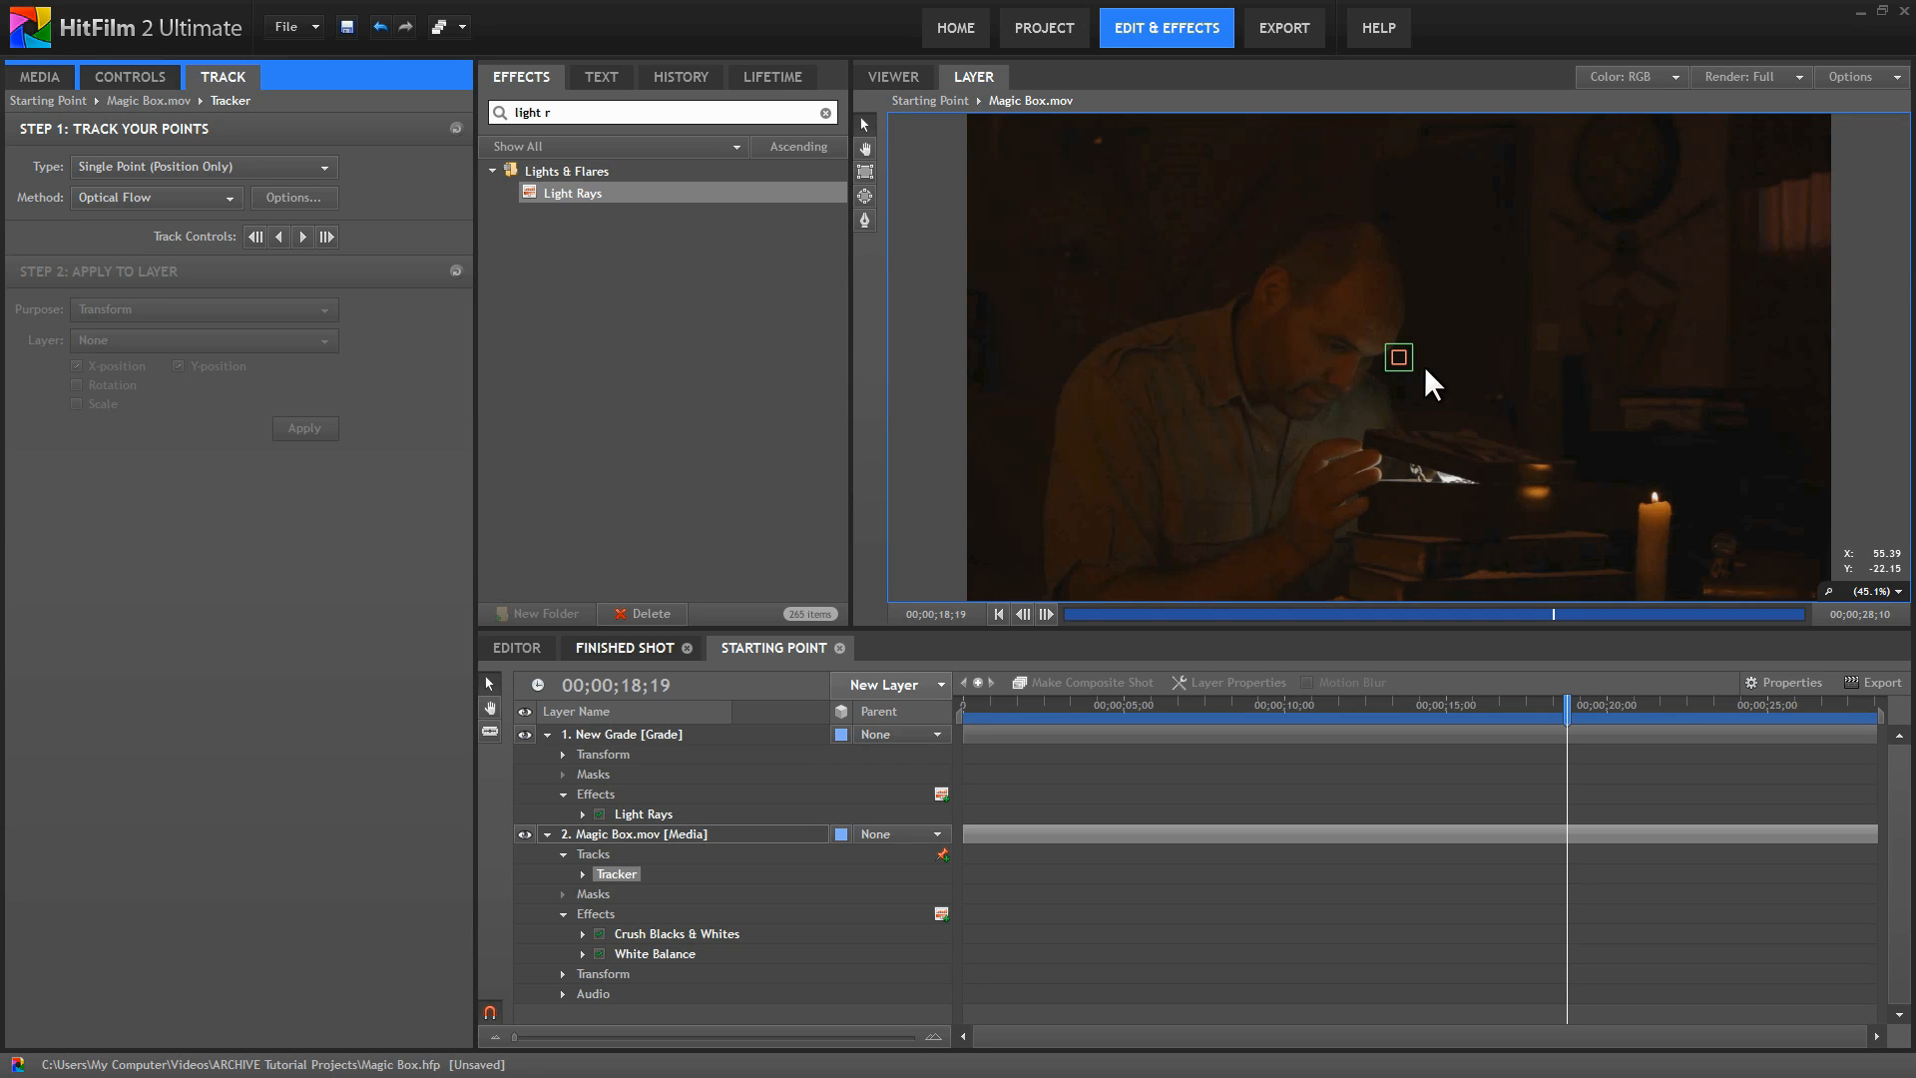
# Place the tracking point on a detail of the book stack below the box.
pyautogui.scroll(2, 1423, 365)
pyautogui.moveTo(1566, 525); pyautogui.dragTo(1520, 303)
pyautogui.press('v')
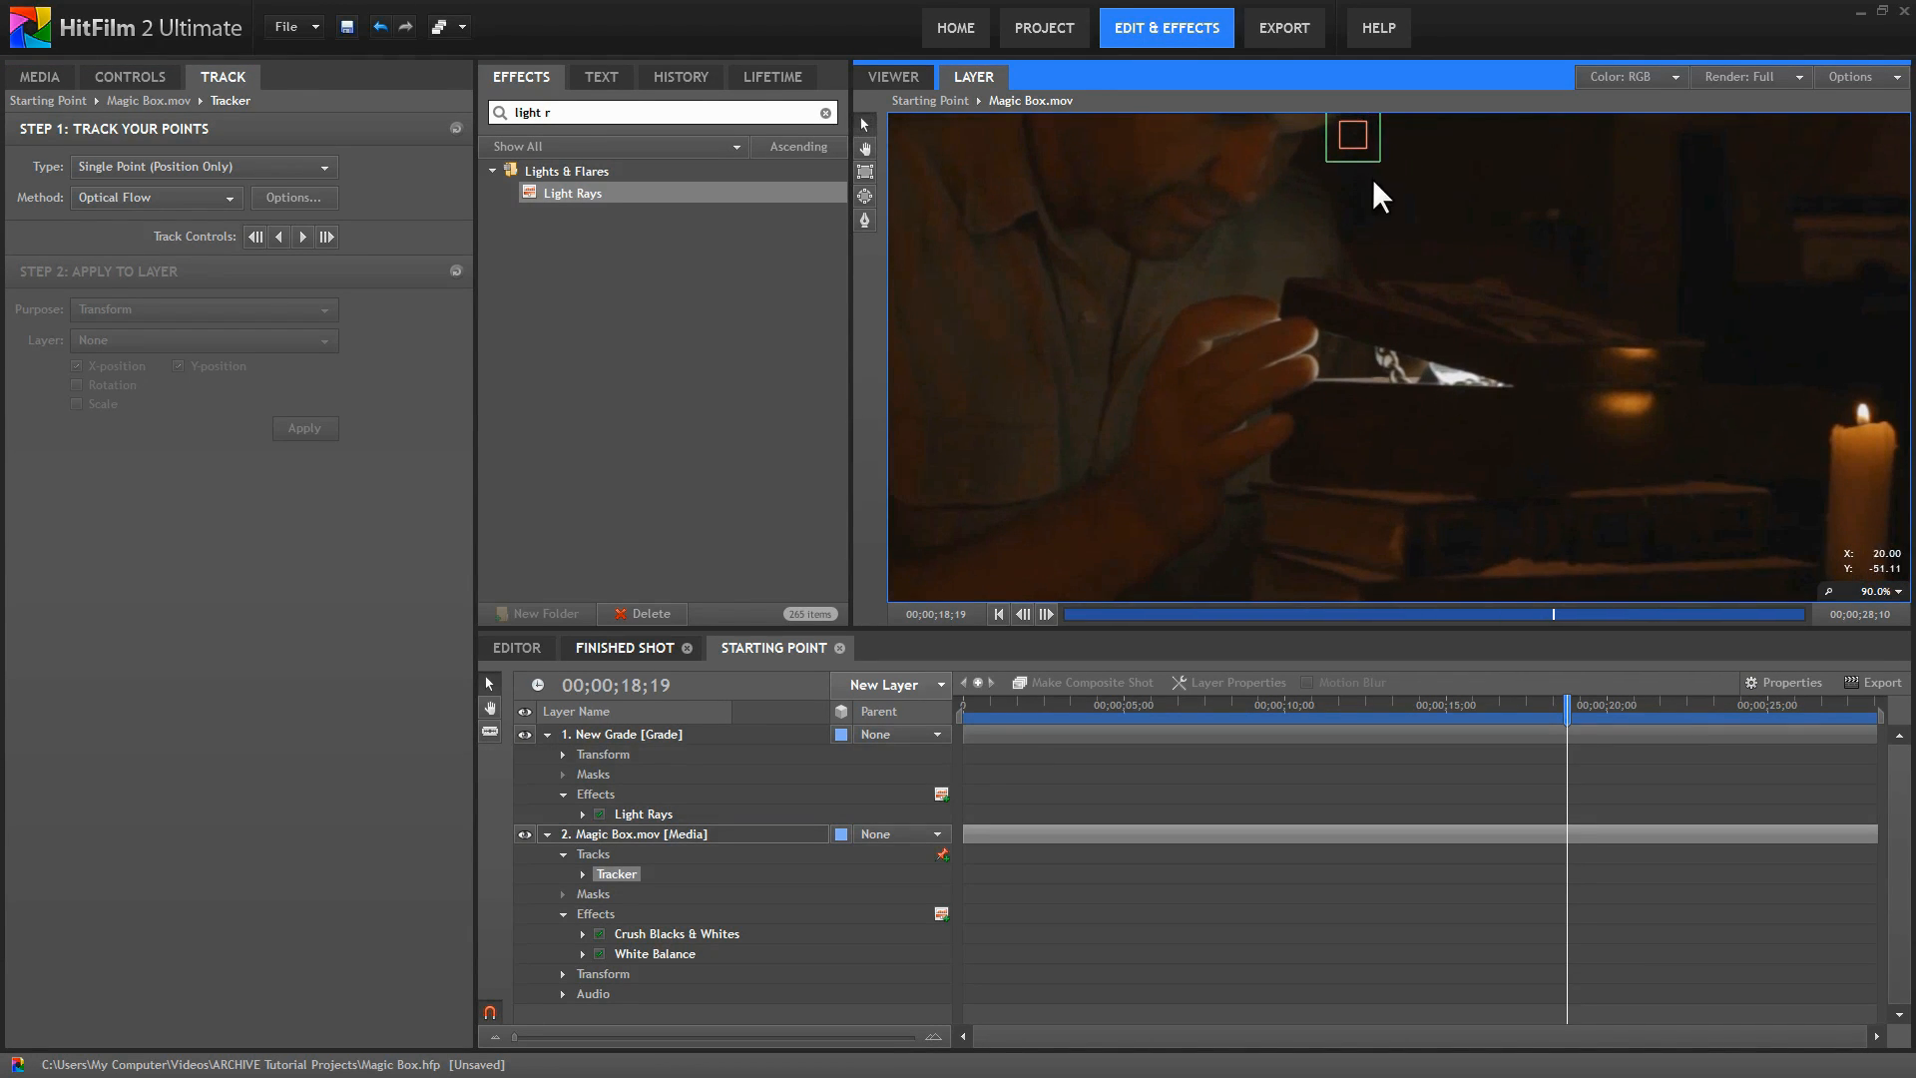
pyautogui.moveTo(1359, 140); pyautogui.dragTo(1501, 581)
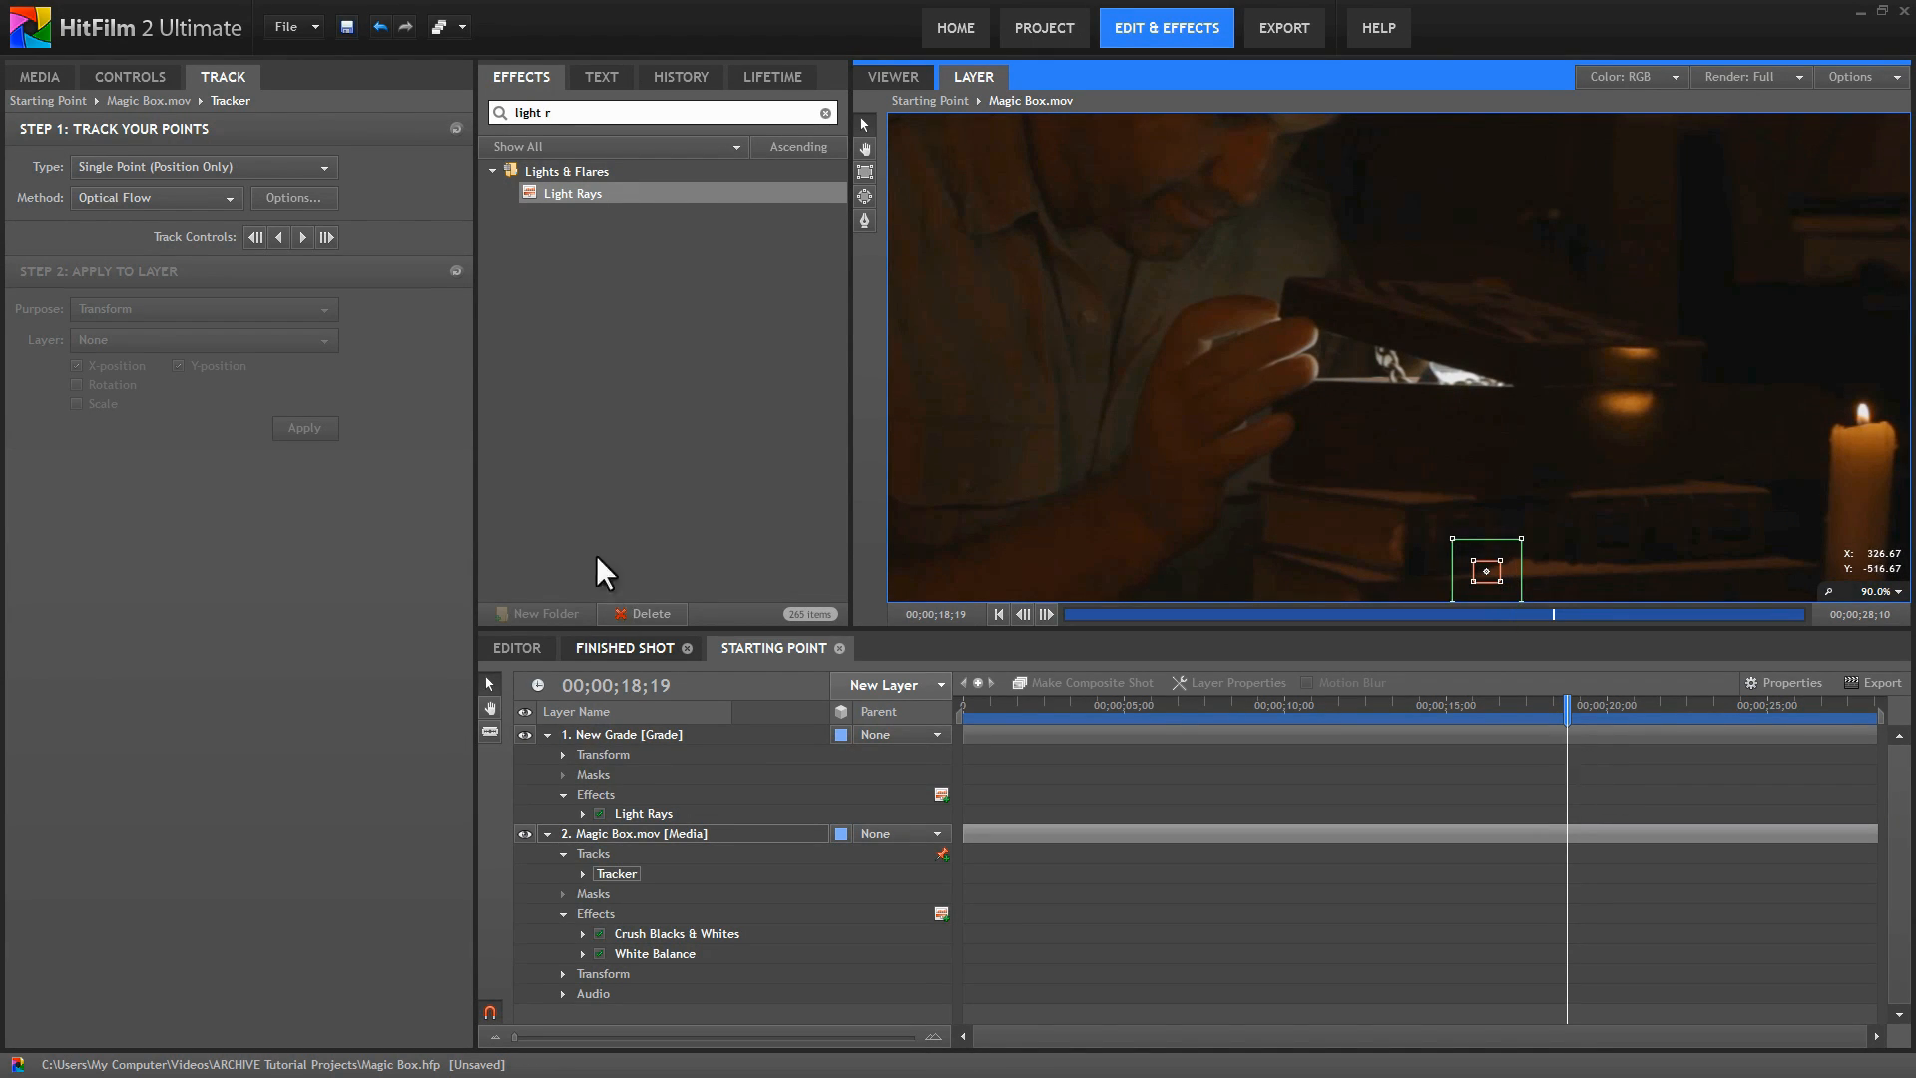
# Track the point forward to the end of the clip and backward to its start, and check the track around 00;00;23;00.
pyautogui.click(303, 236)
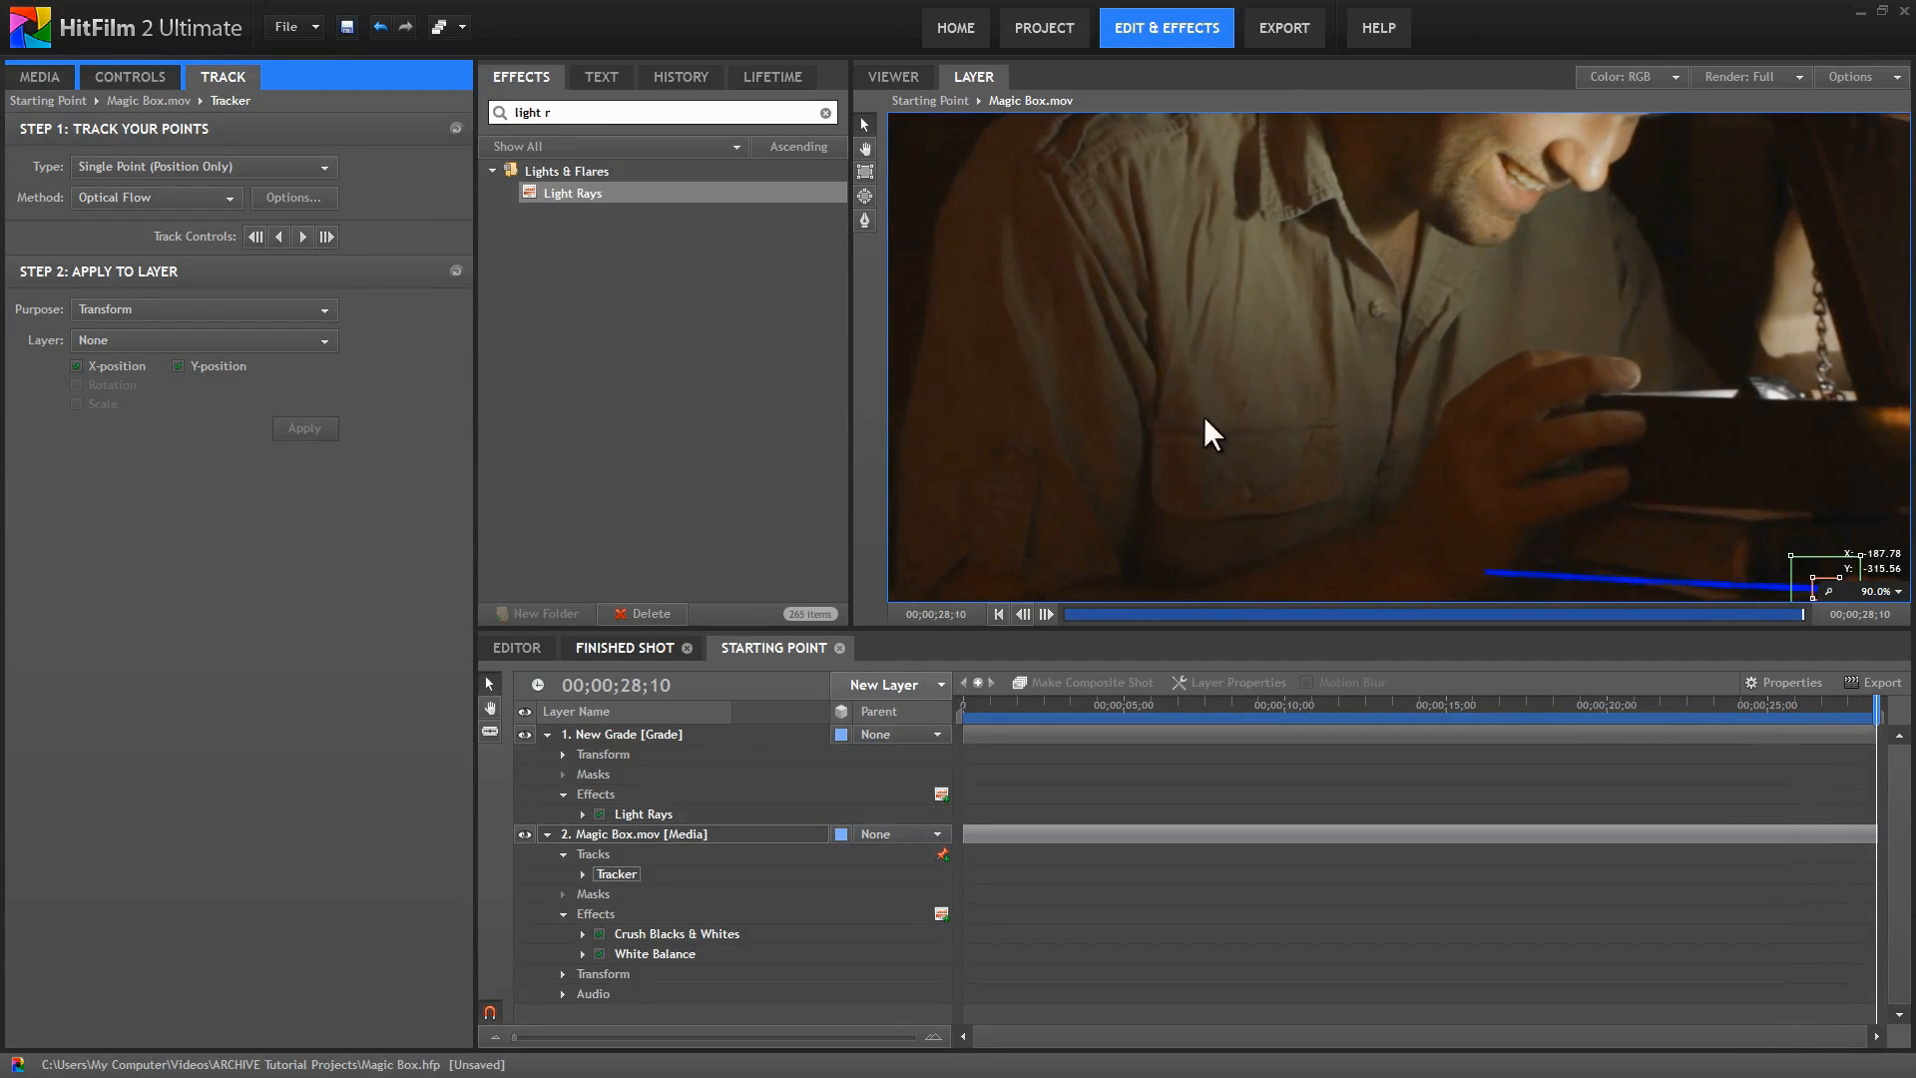
pyautogui.moveTo(1618, 708); pyautogui.dragTo(1568, 706)
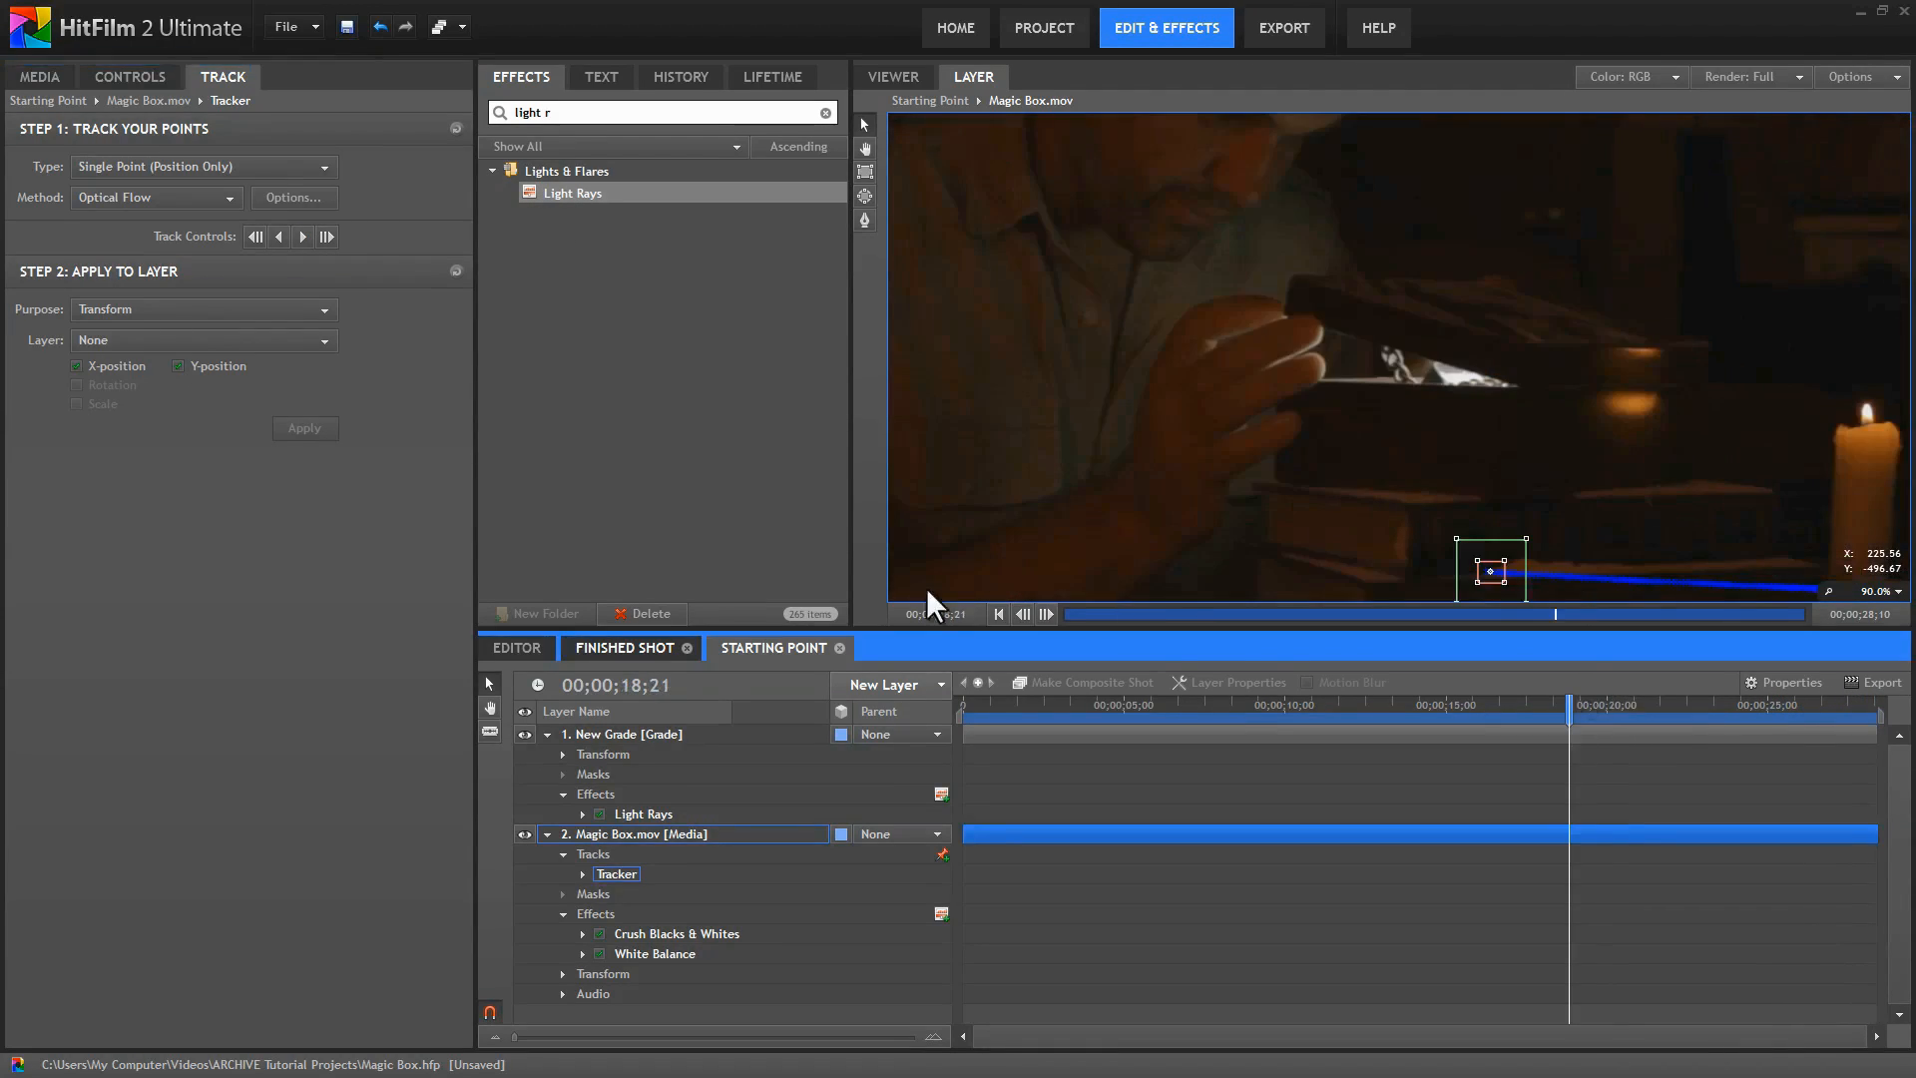
pyautogui.click(275, 236)
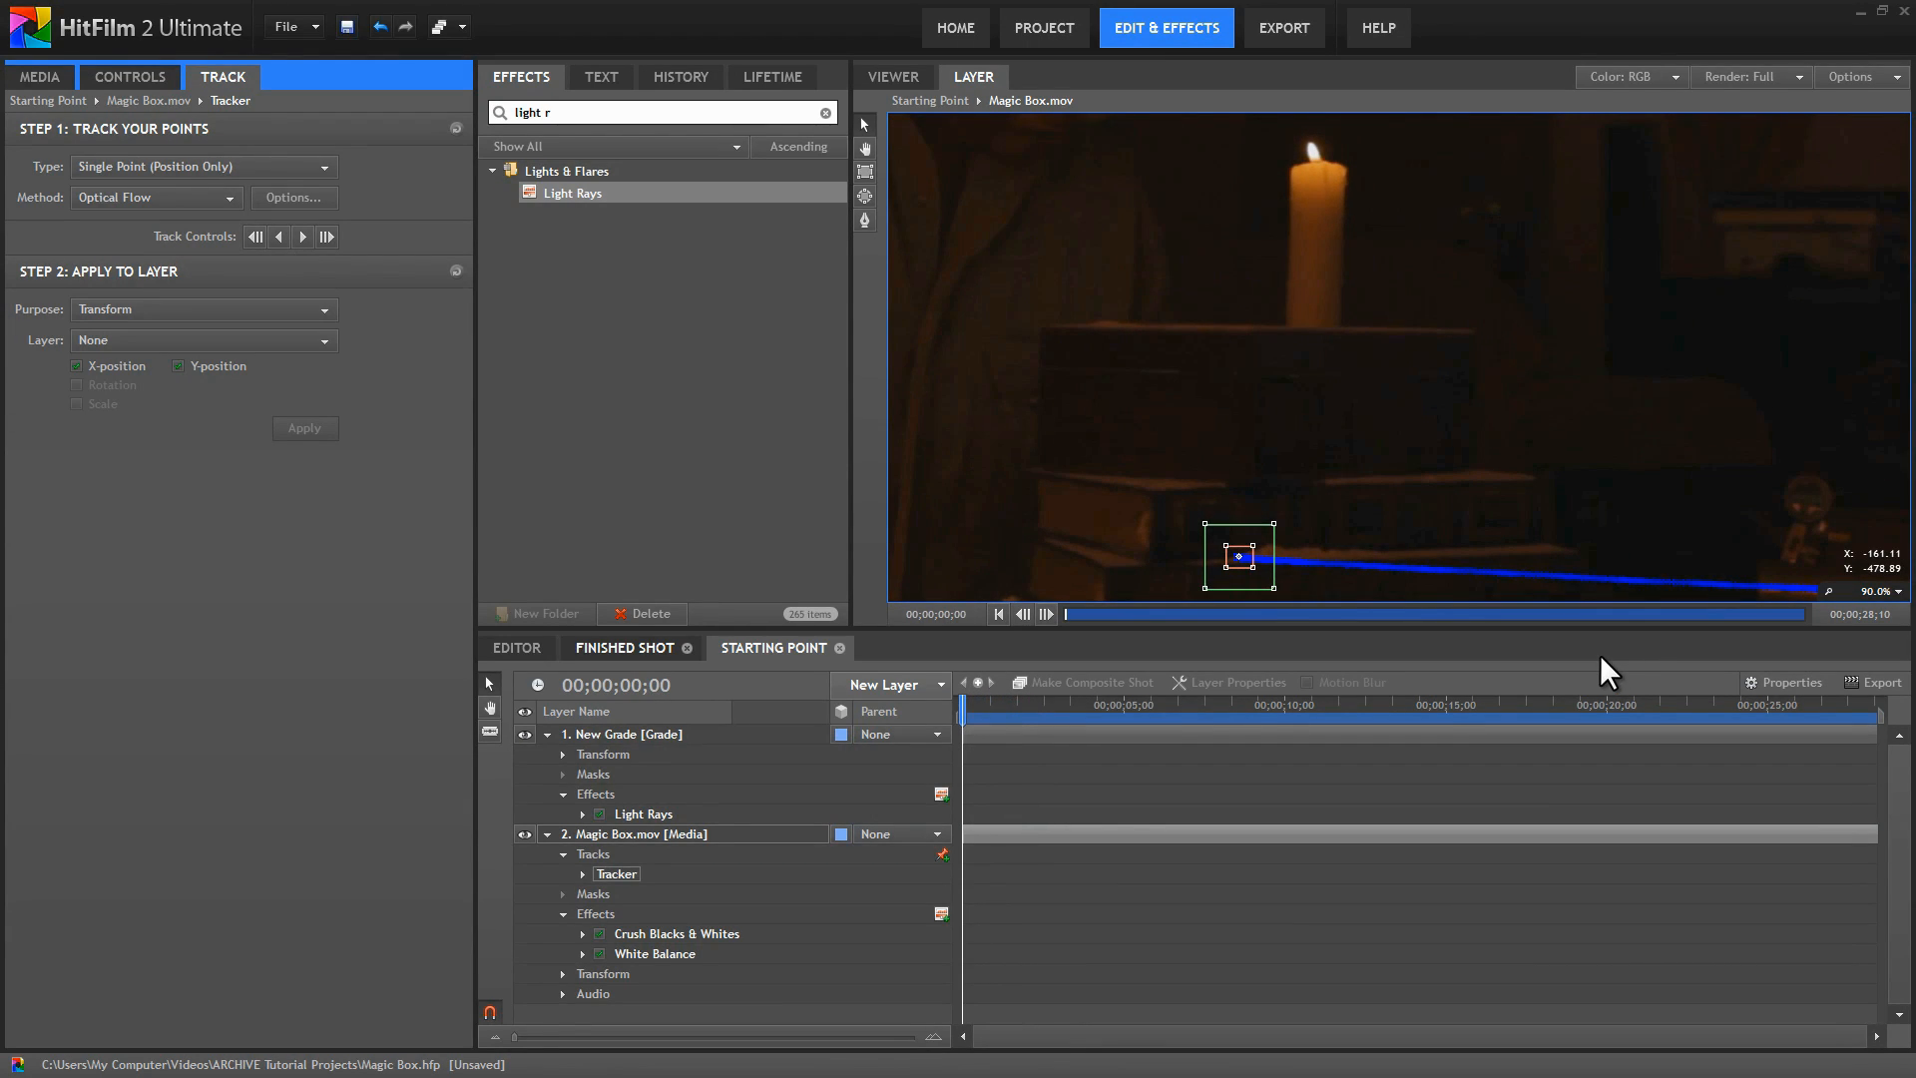
pyautogui.moveTo(1502, 706); pyautogui.dragTo(1702, 710)
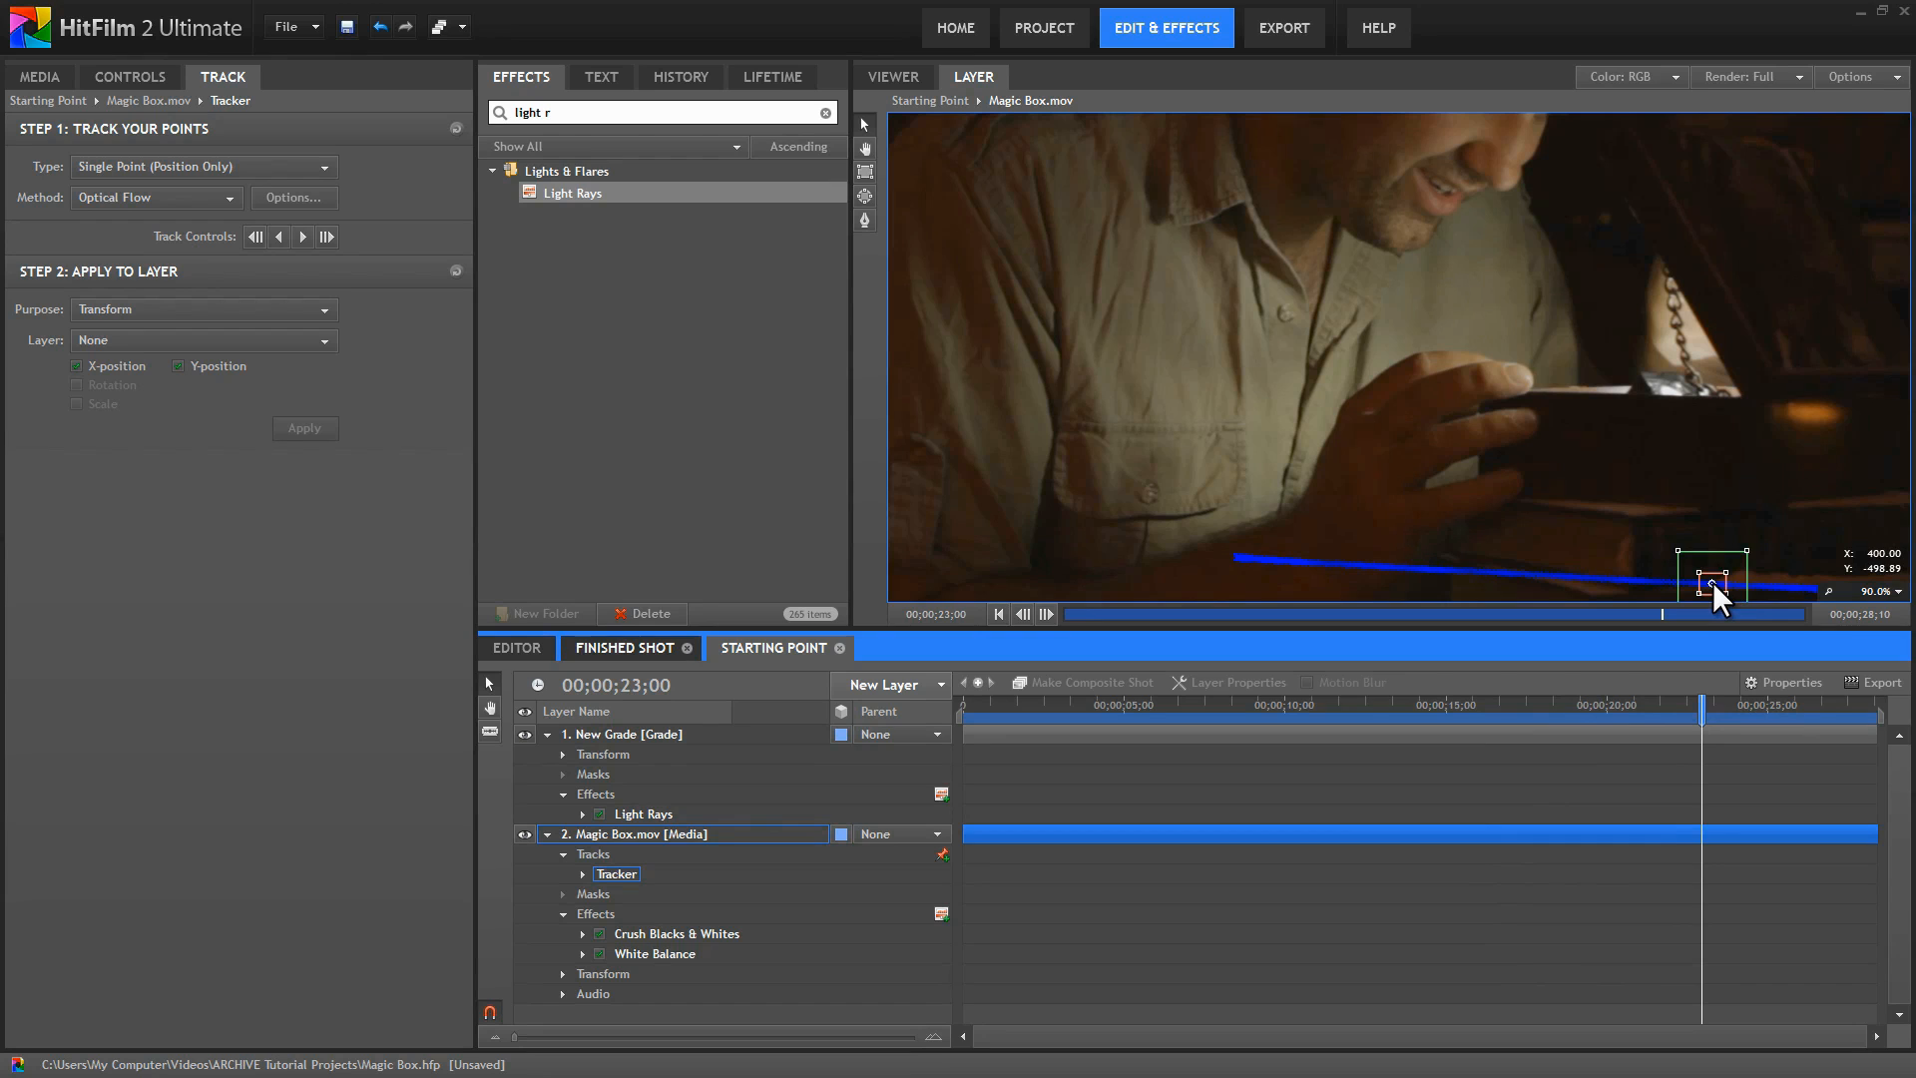
pyautogui.click(1712, 583)
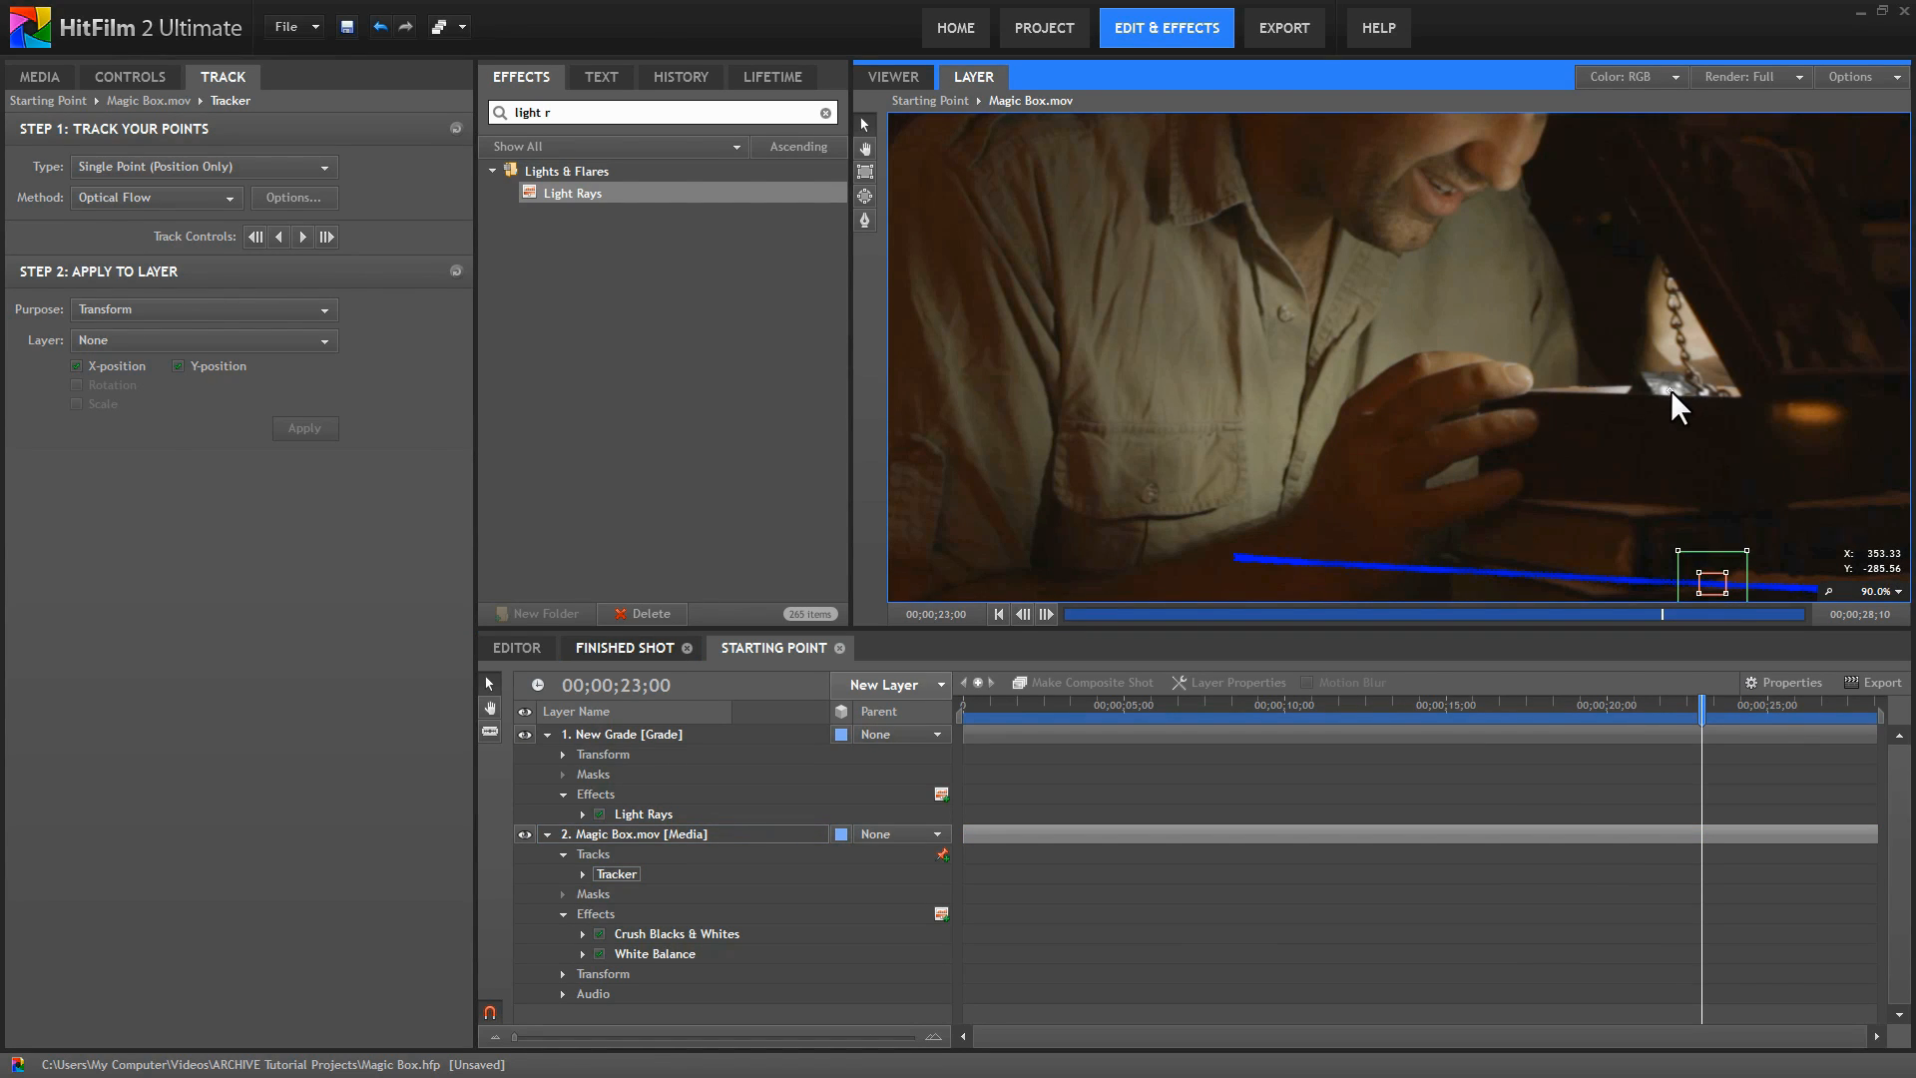
pyautogui.moveTo(1696, 707)
pyautogui.mouseDown()
pyautogui.moveTo(1786, 706)
pyautogui.moveTo(1457, 721)
pyautogui.moveTo(1749, 725)
pyautogui.moveTo(1693, 726)
pyautogui.mouseUp()
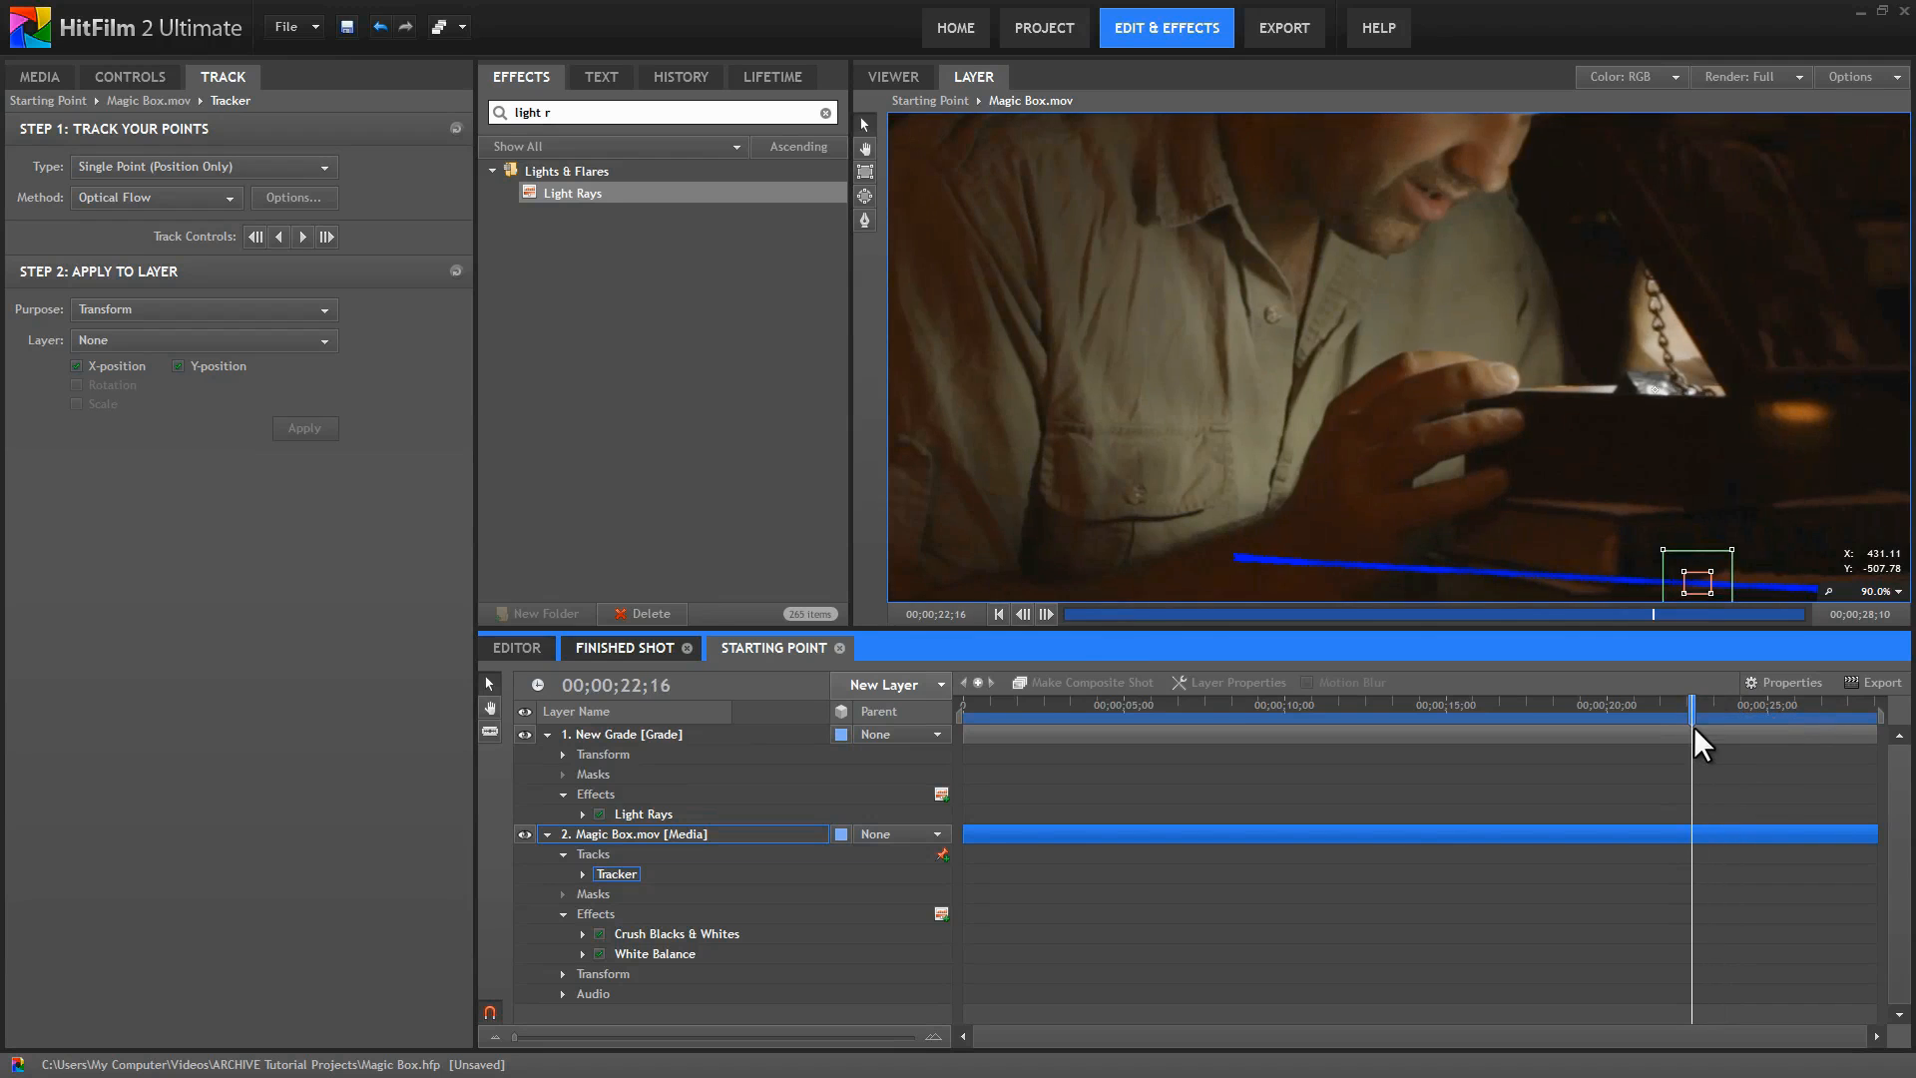
# Add a new point layer and rename it Ray Point.
pyautogui.click(938, 686)
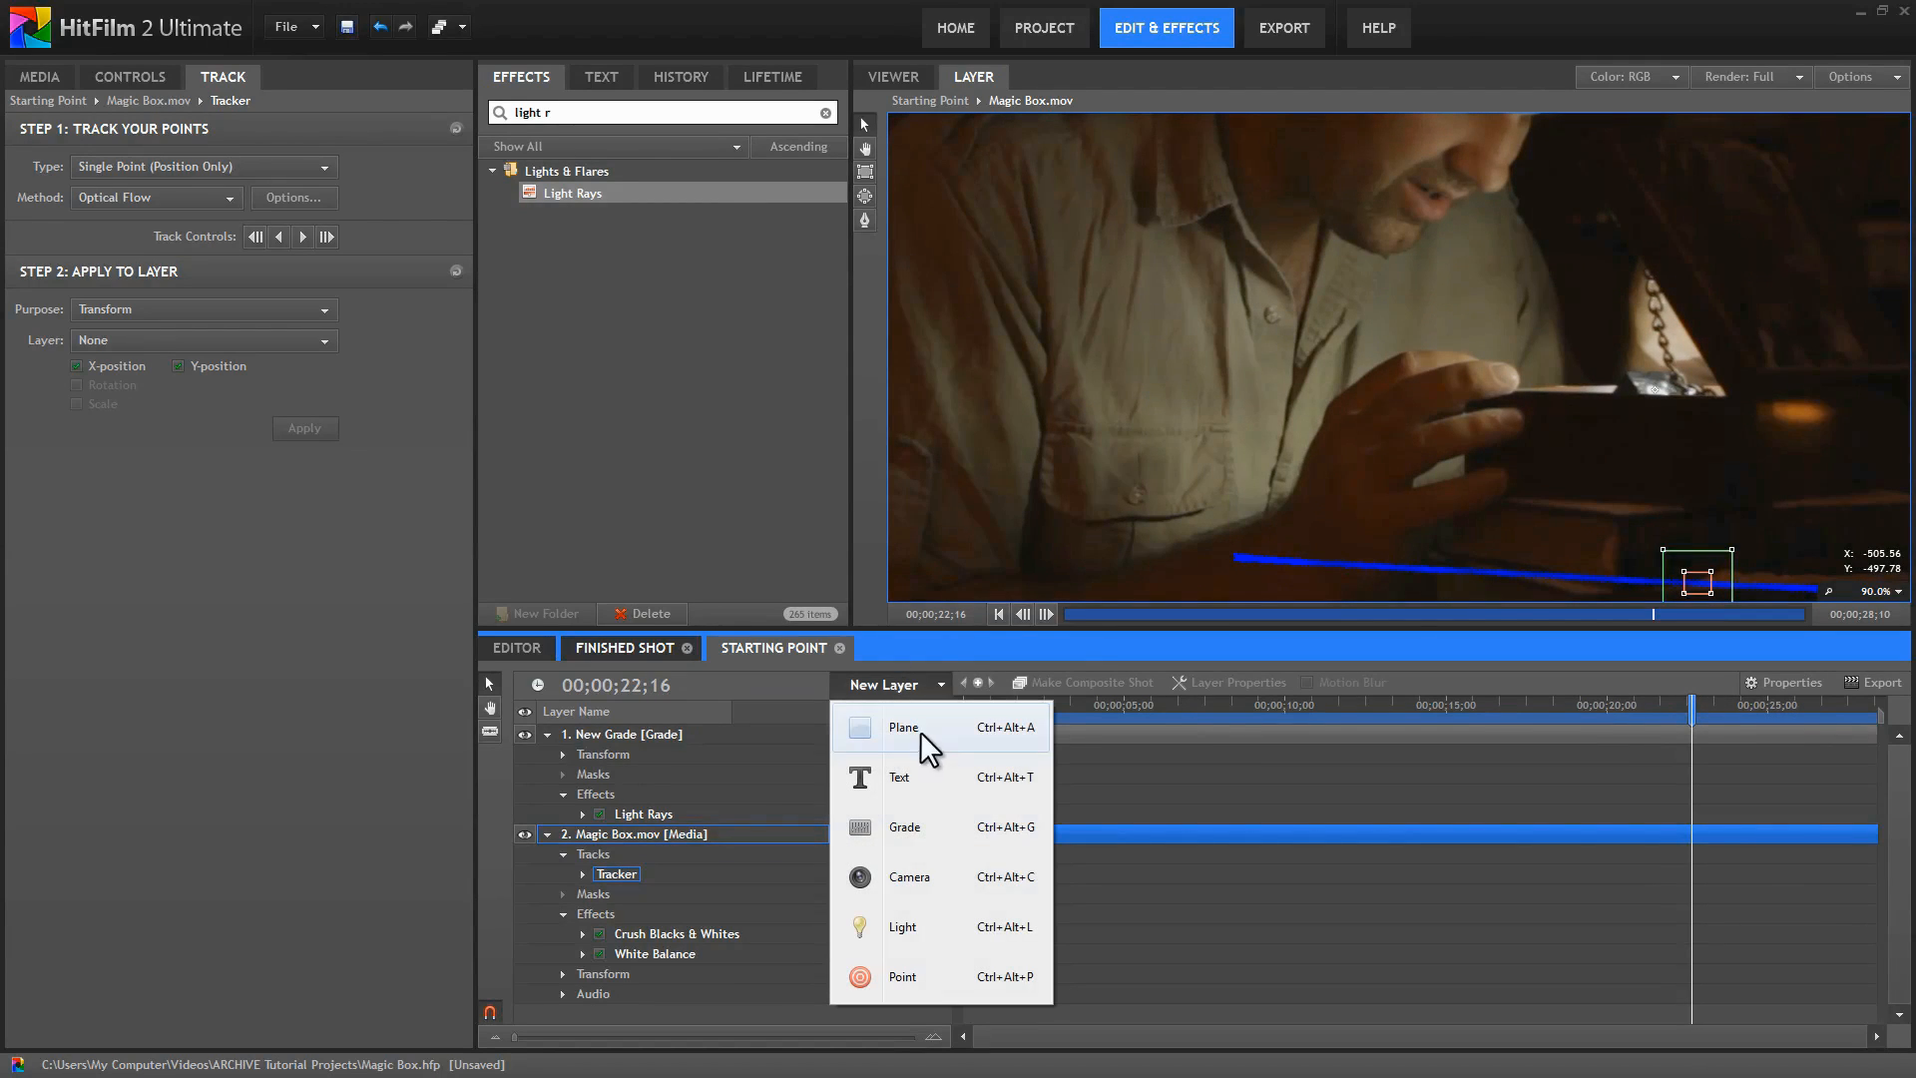
pyautogui.click(910, 976)
pyautogui.rightClick(618, 734)
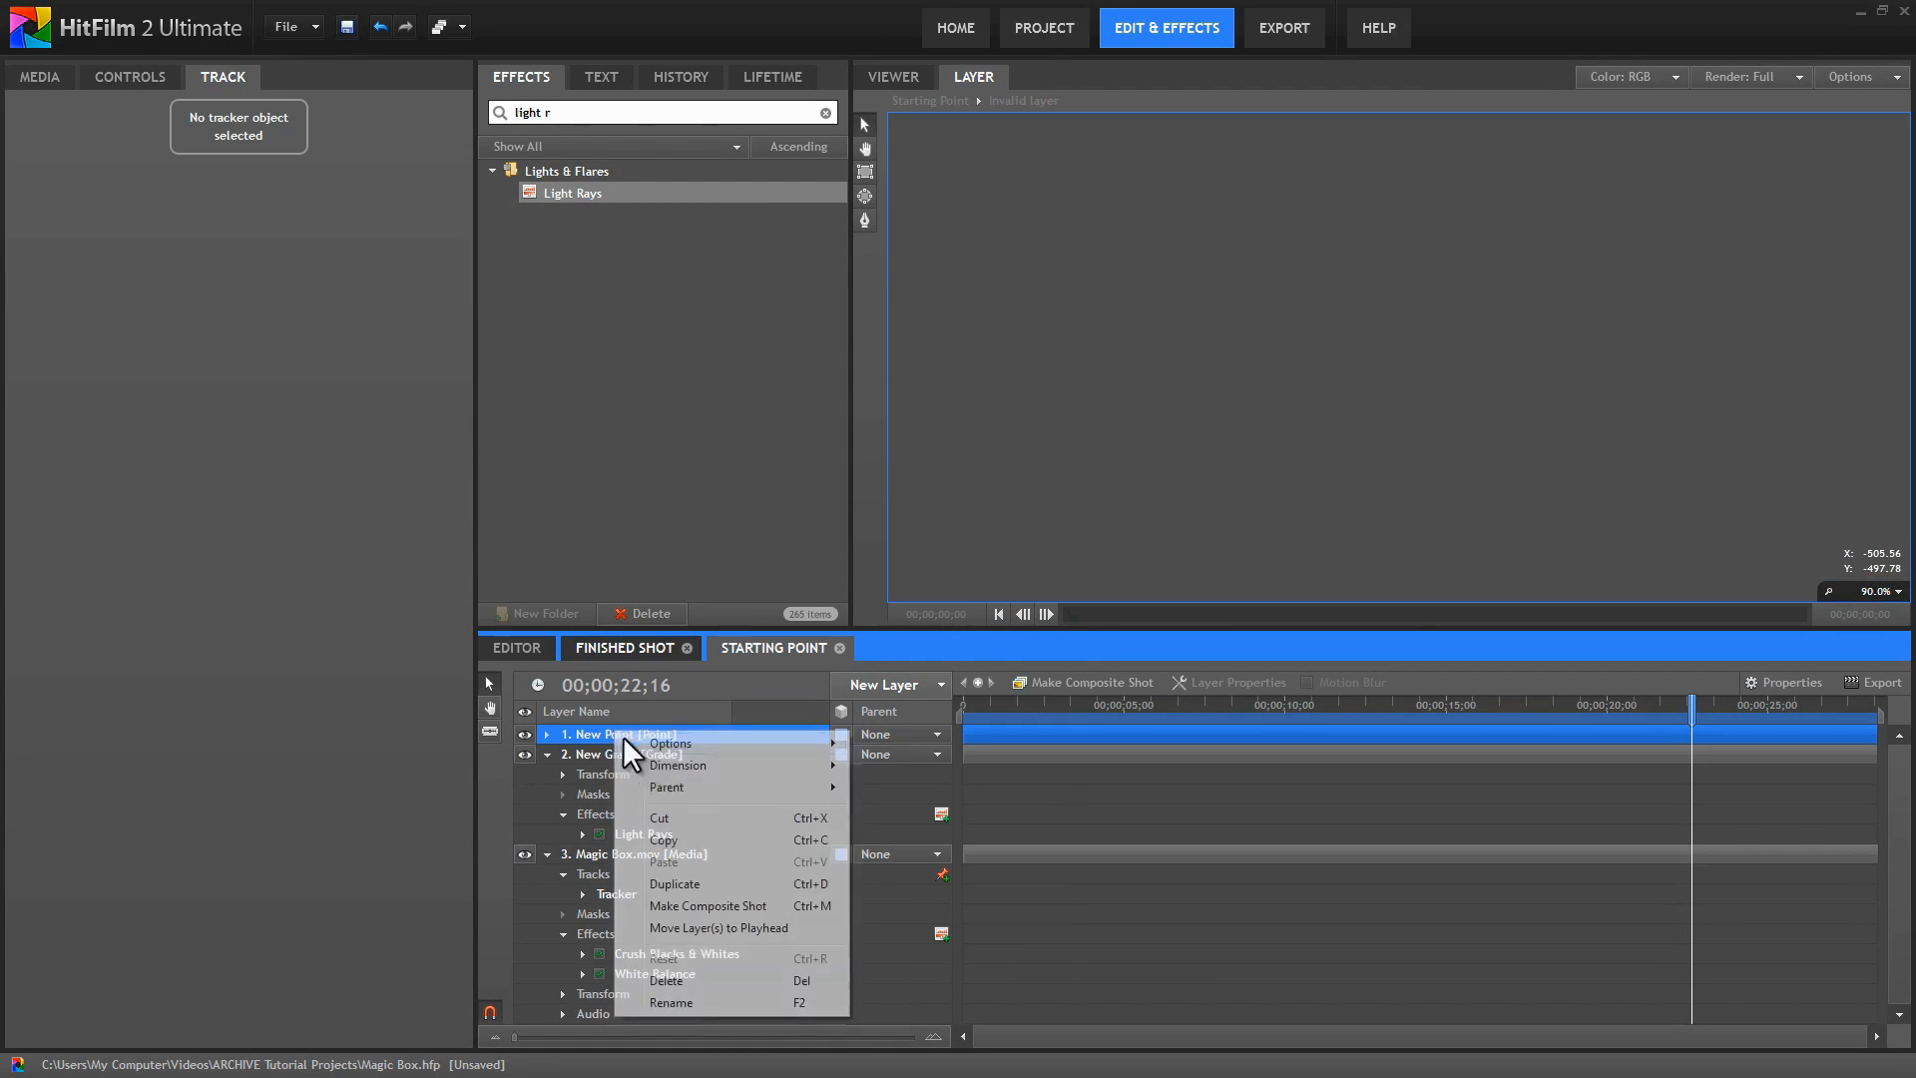
pyautogui.click(678, 1002)
pyautogui.write('Ray Point')
pyautogui.press('Return')
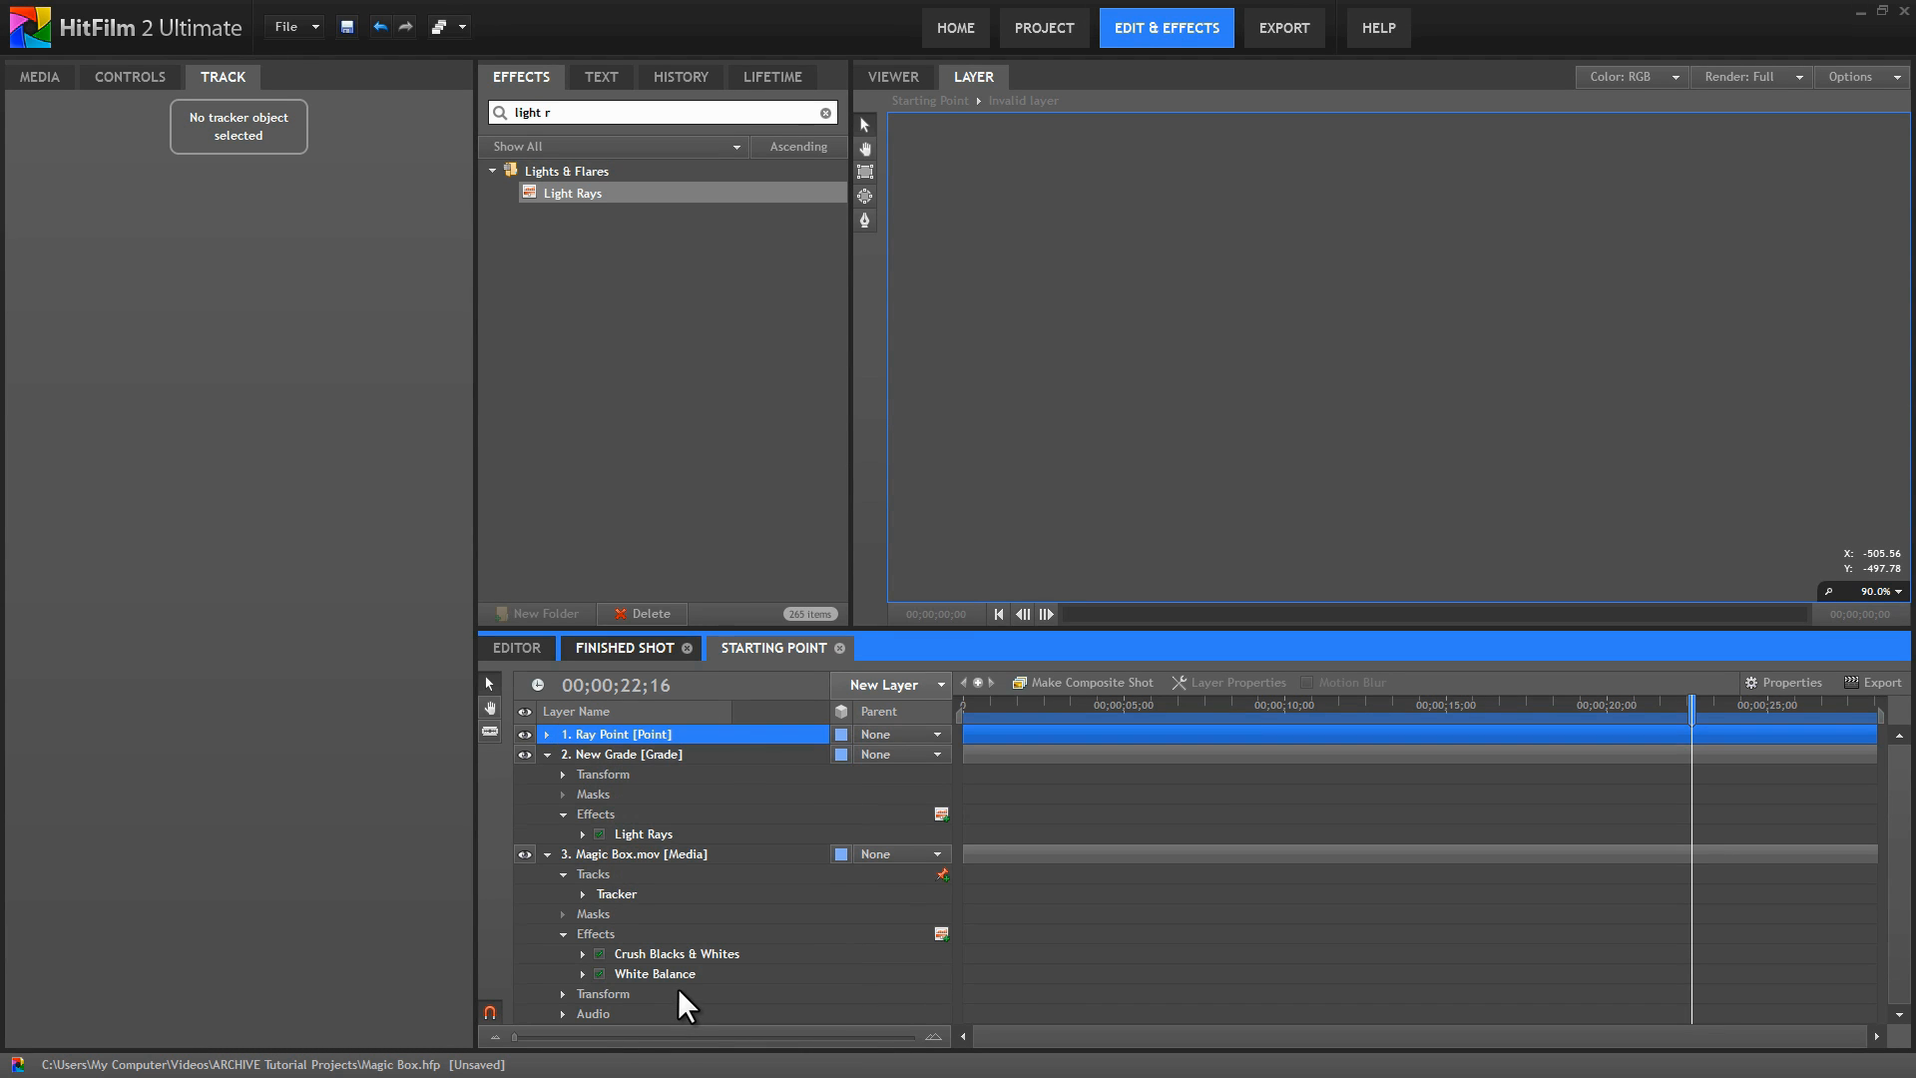
# Apply the tracker's X and Y position data to the Ray Point layer's transform and return to the composite view.
pyautogui.click(619, 892)
pyautogui.click(196, 339)
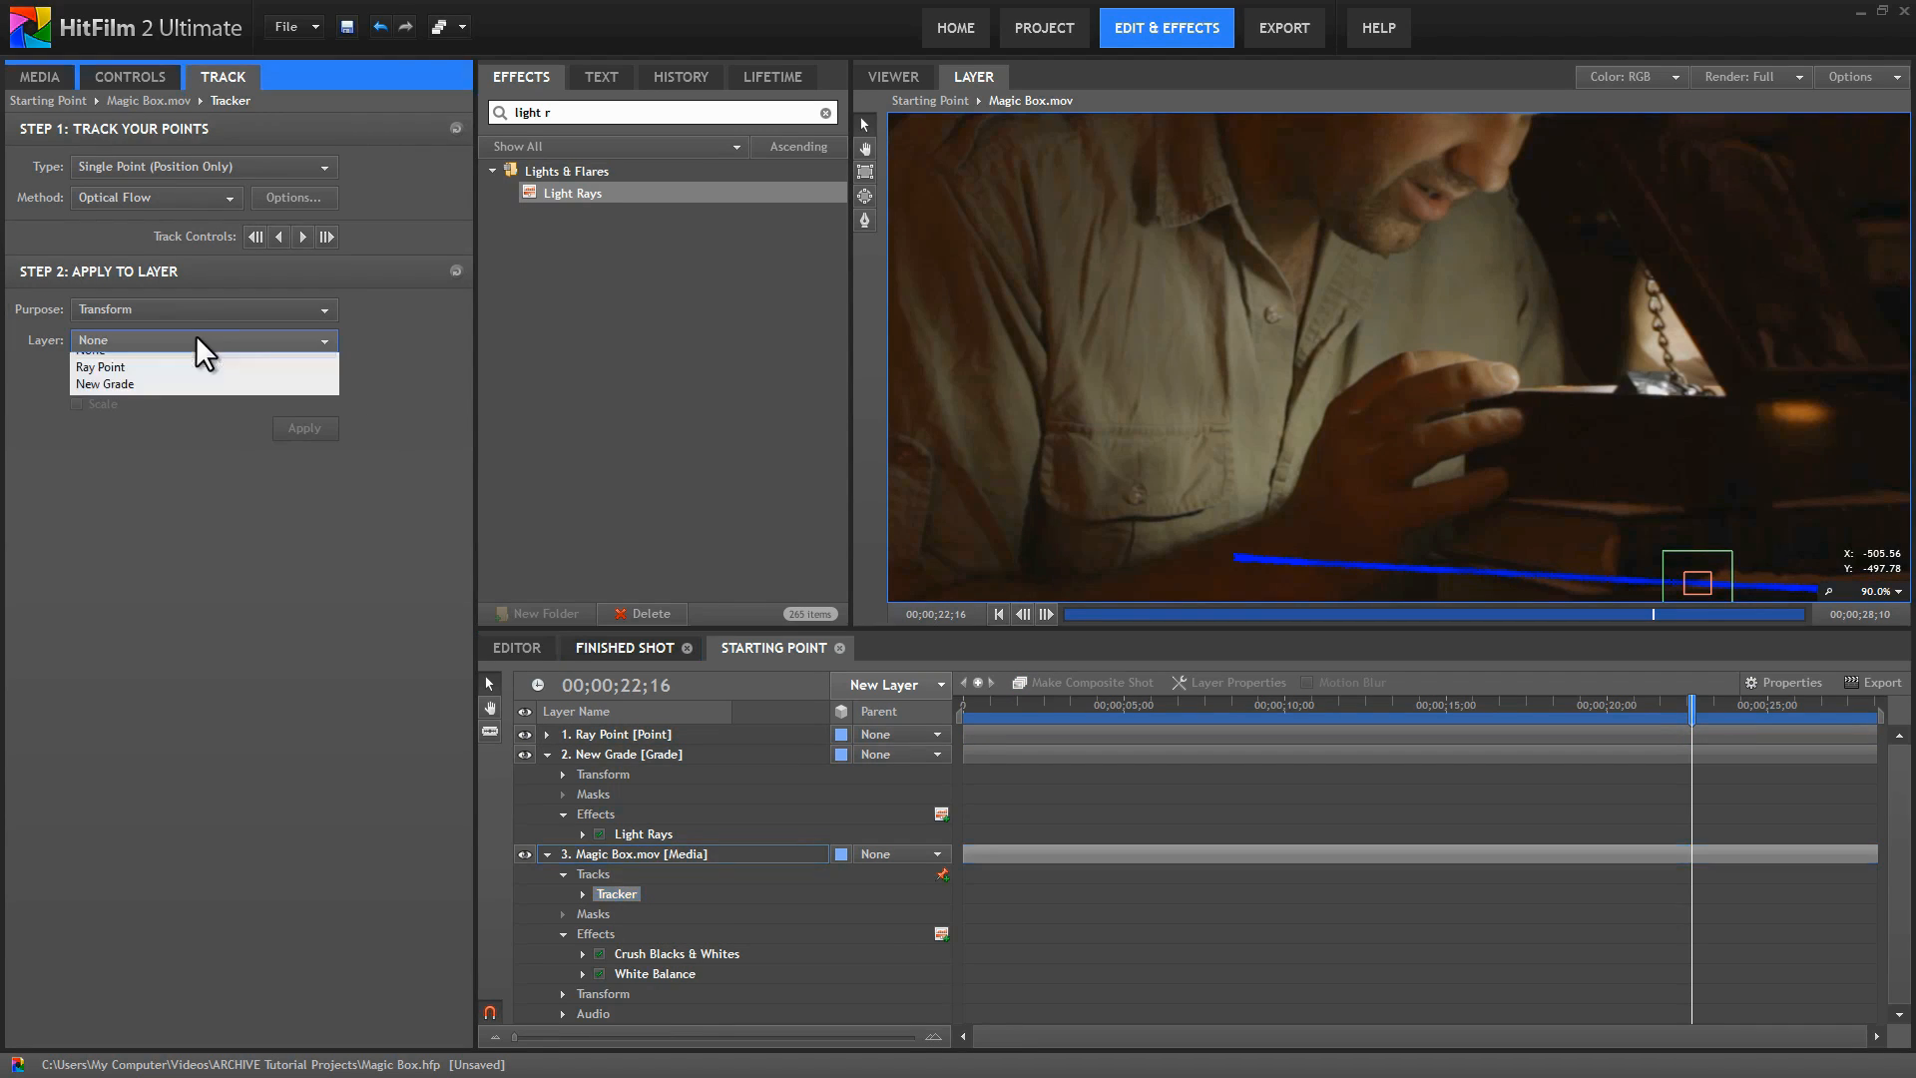
pyautogui.click(104, 367)
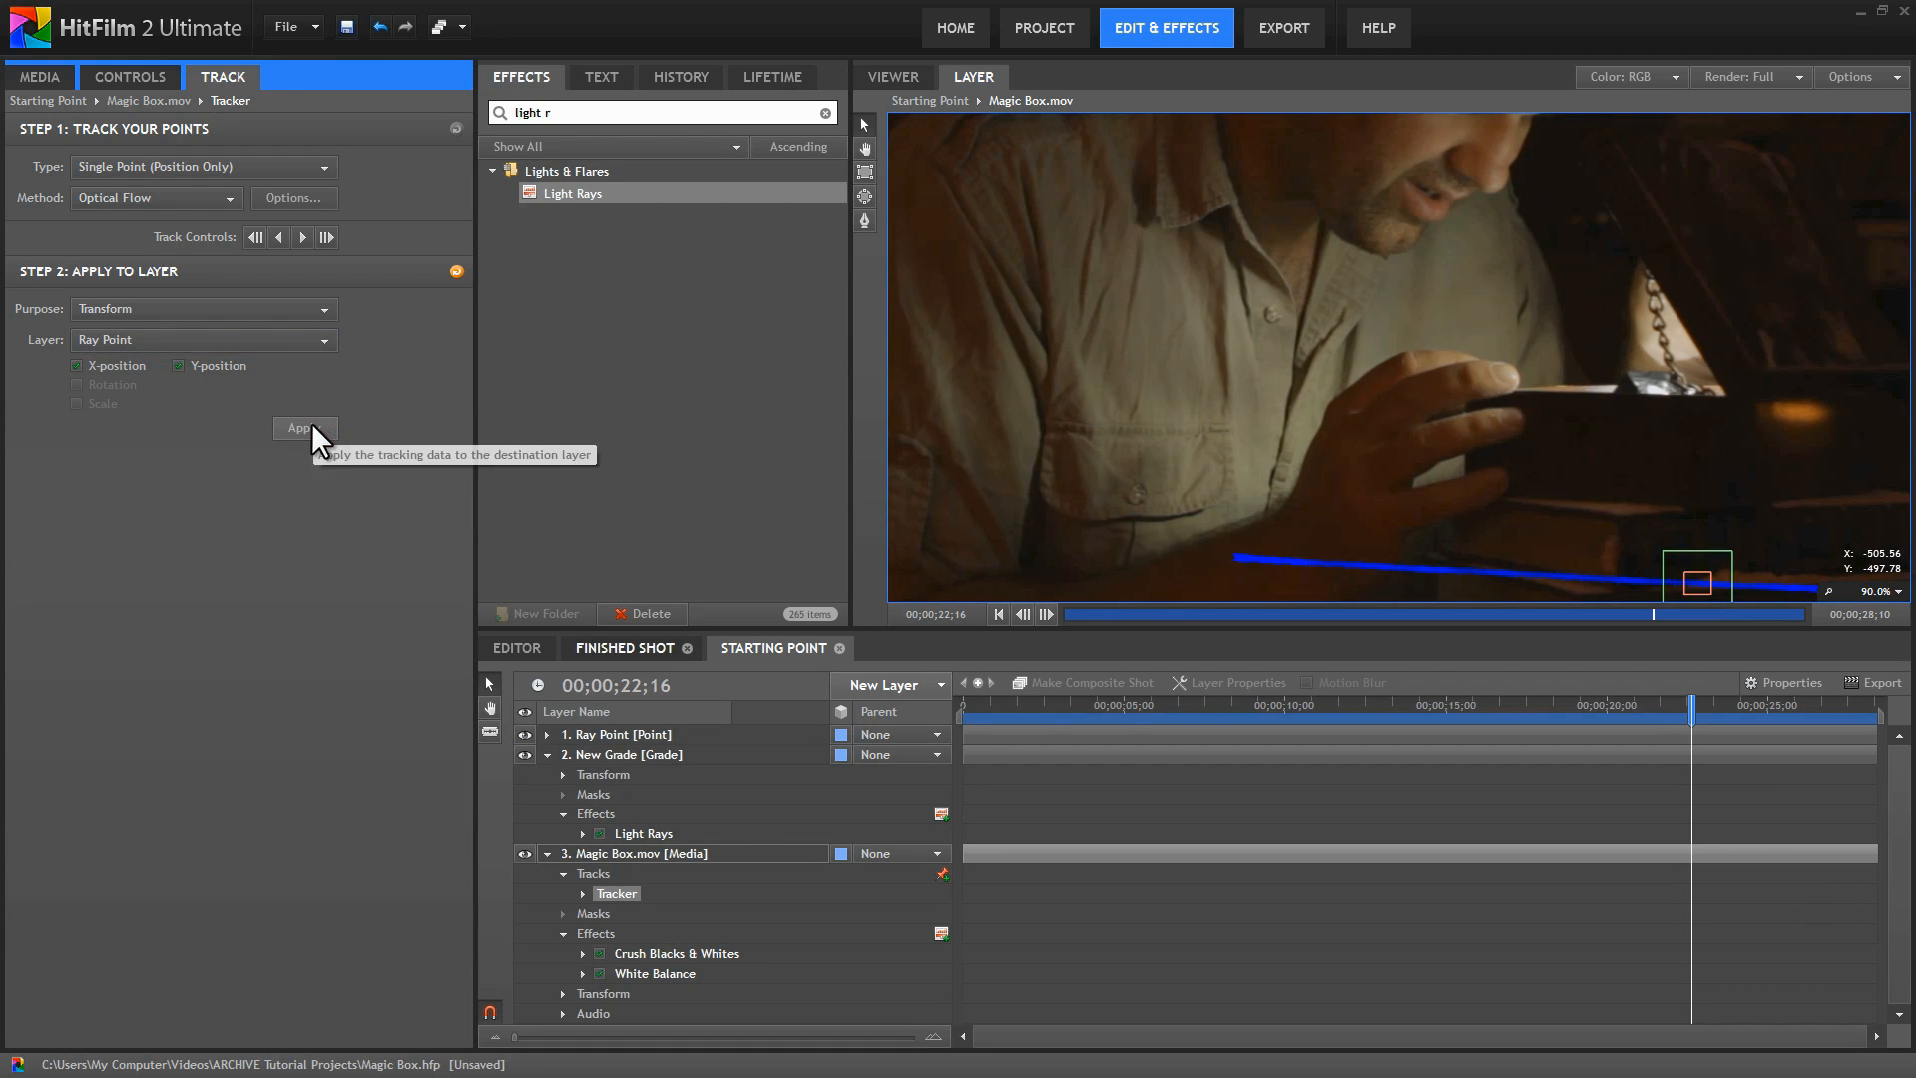
pyautogui.click(904, 74)
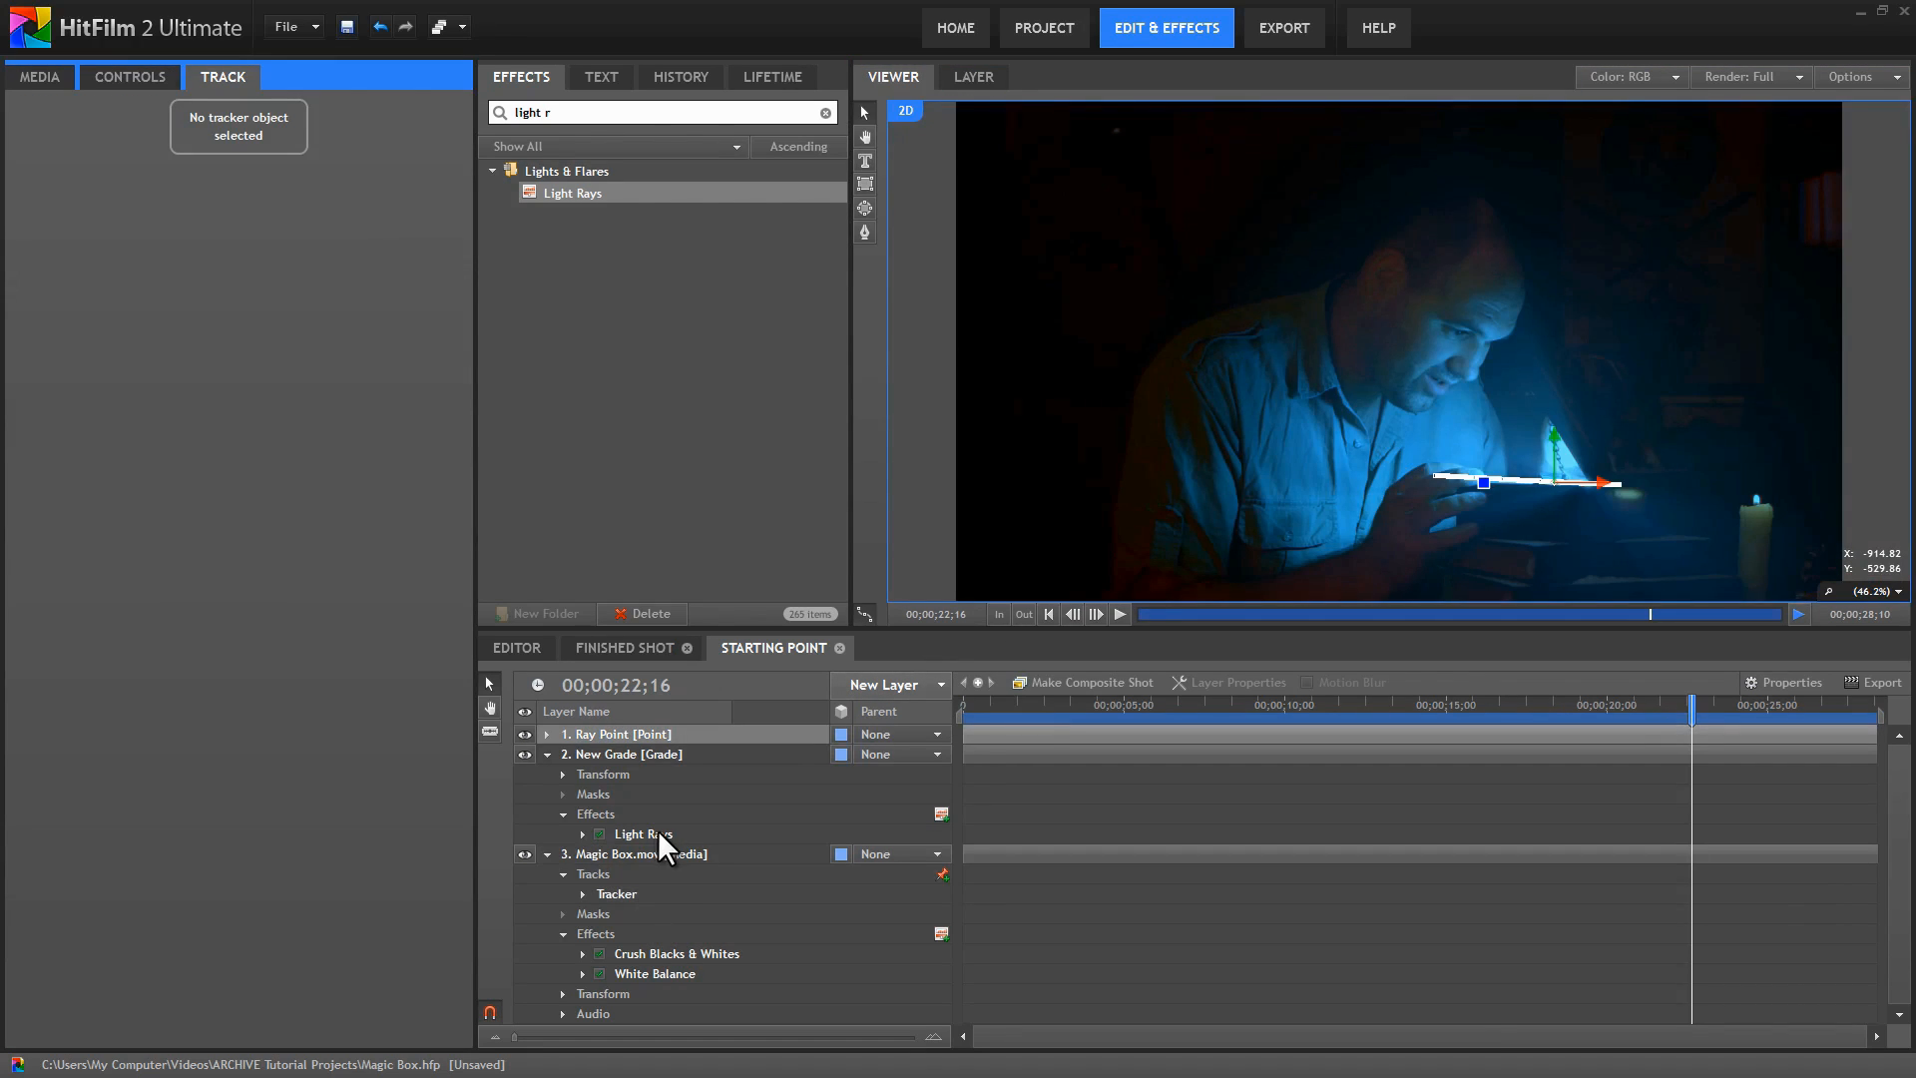
# Set the Light Rays effect on the grade layer to use the Ray Point layer for its position.
pyautogui.click(655, 832)
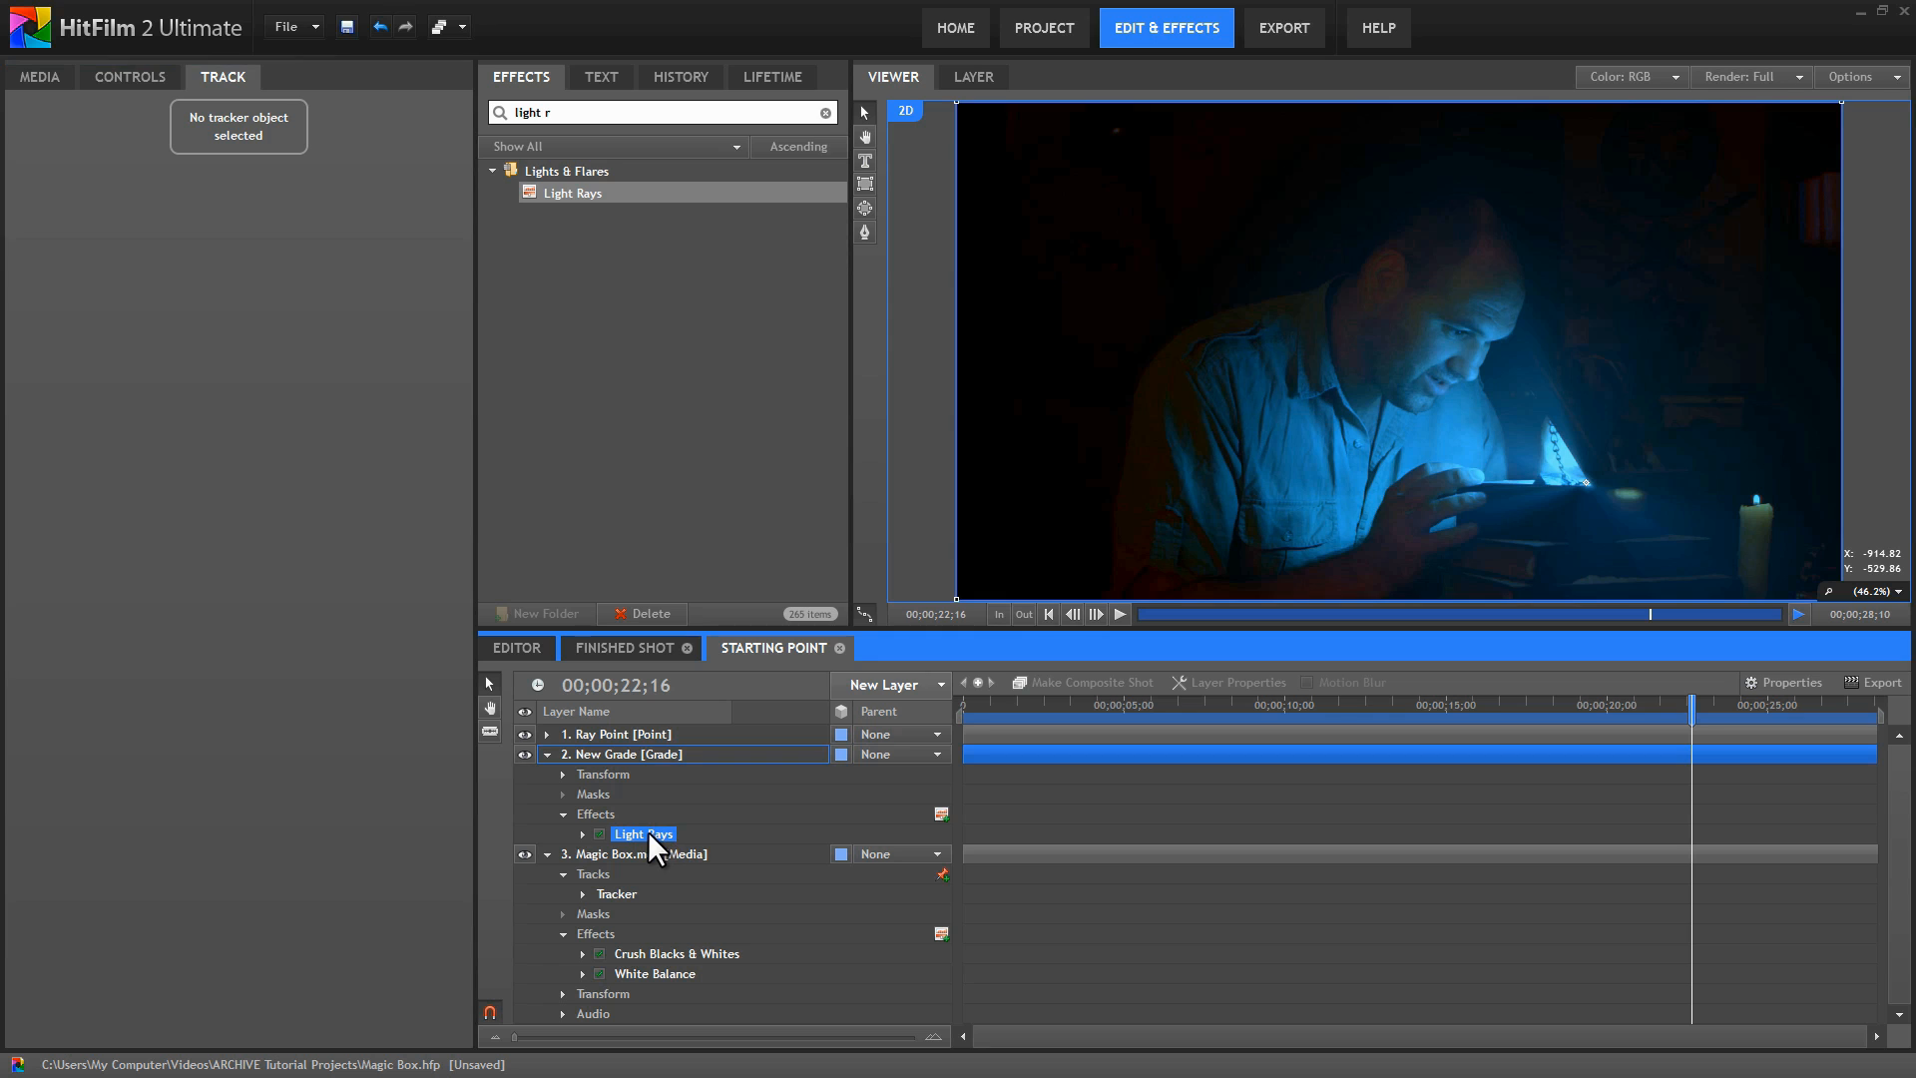
pyautogui.doubleClick(648, 832)
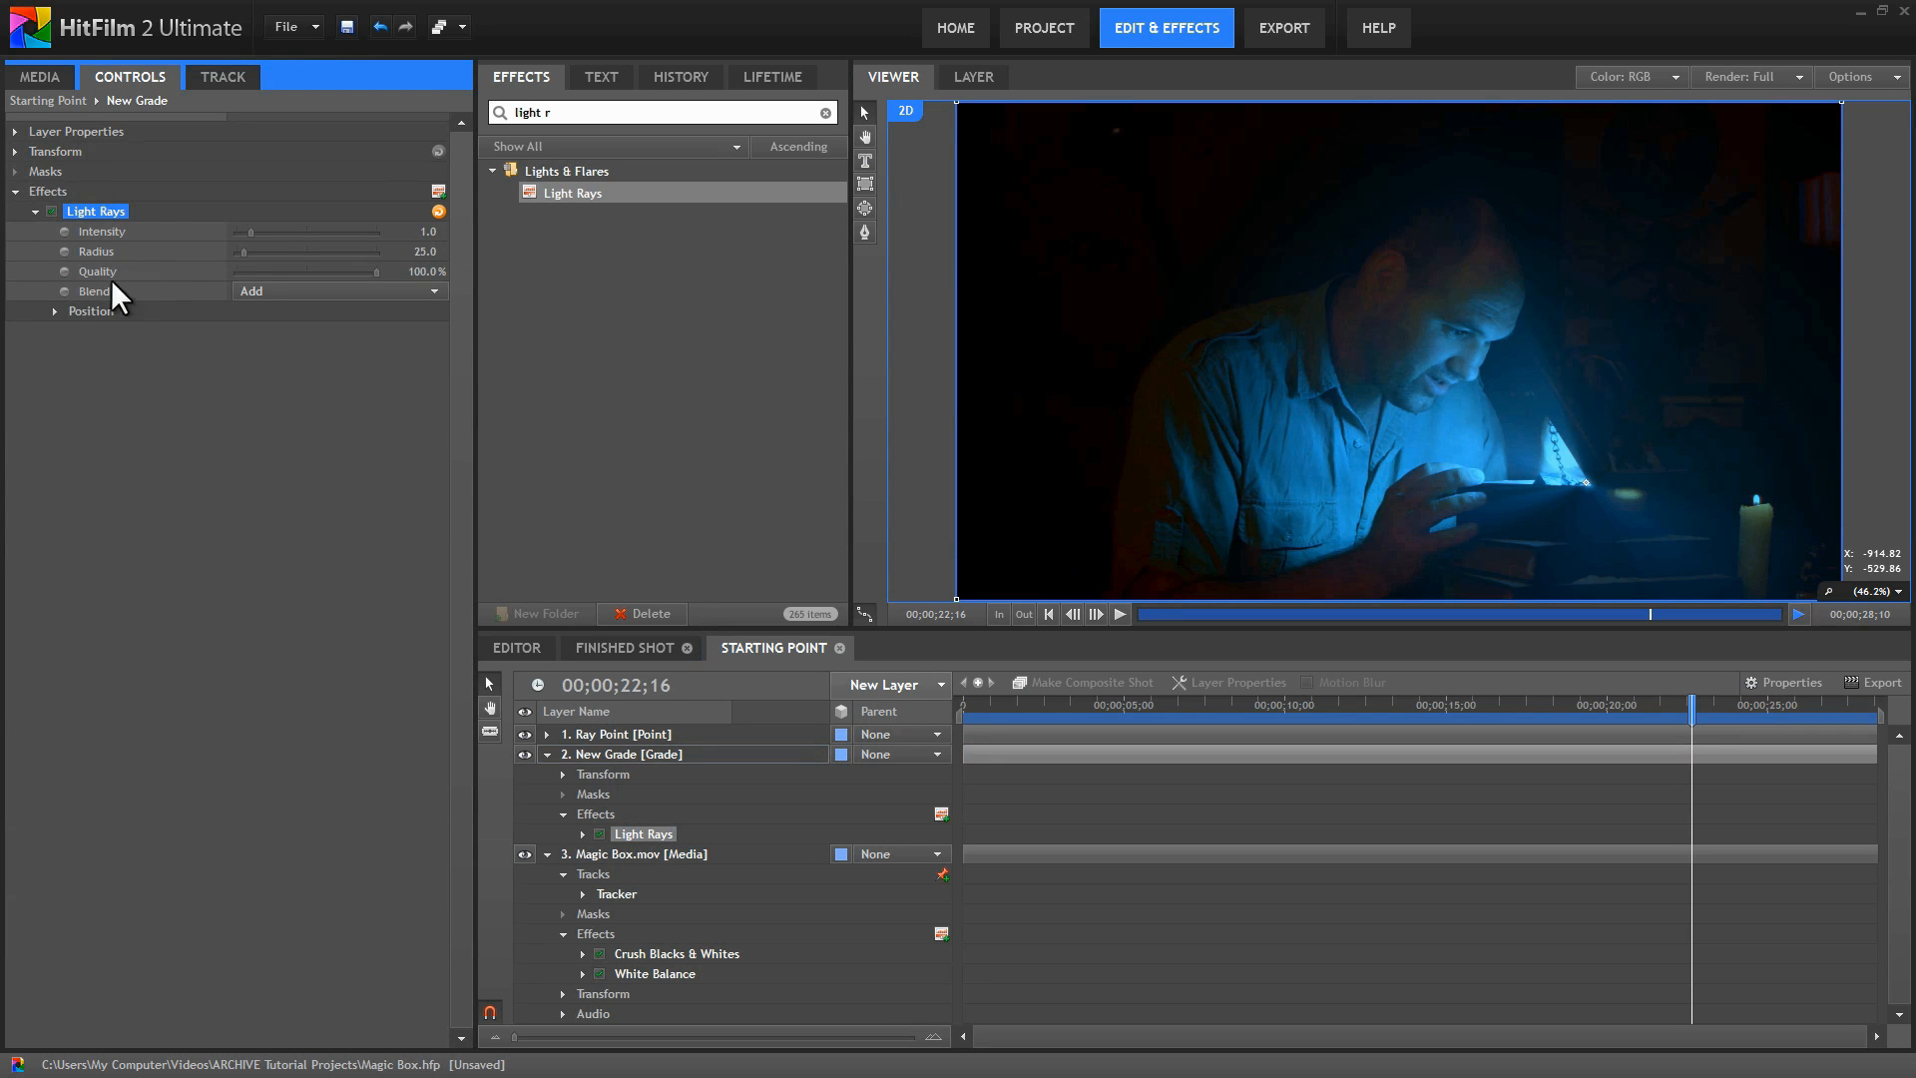
pyautogui.click(53, 310)
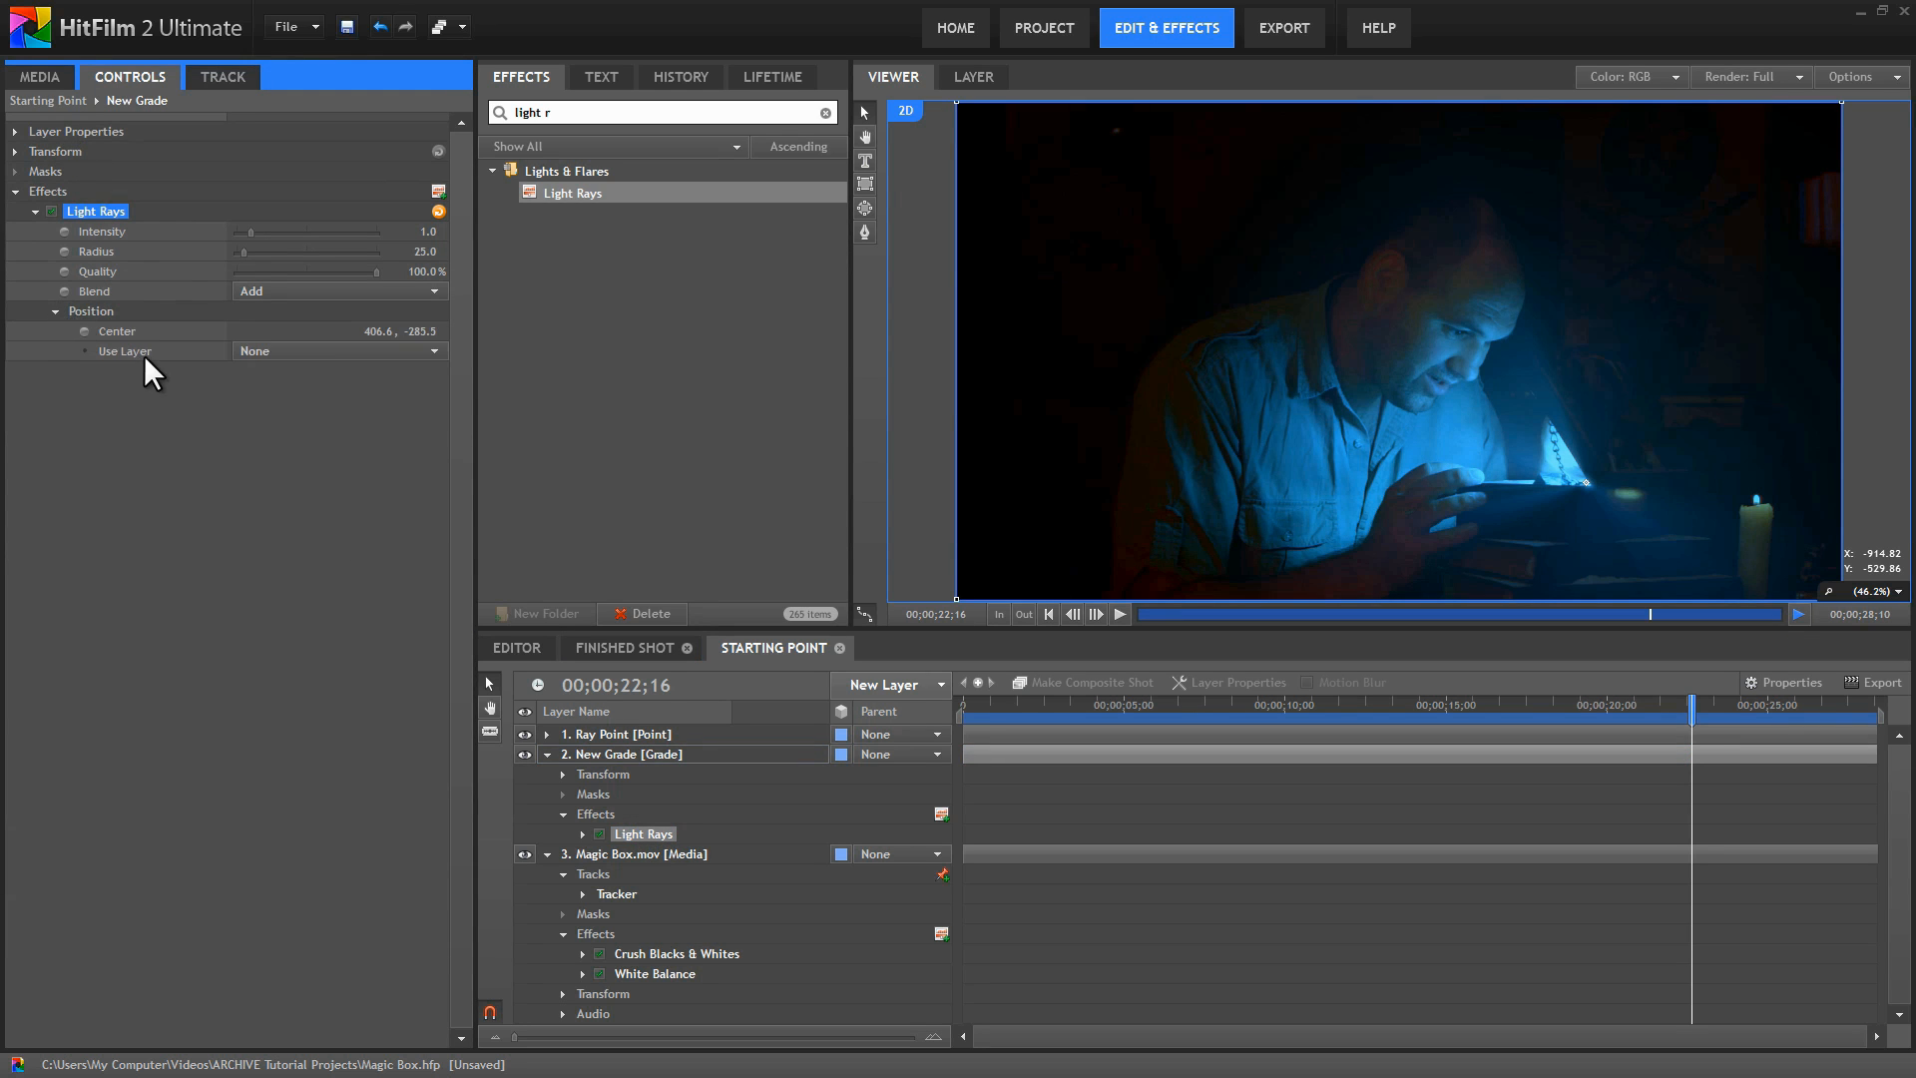
pyautogui.click(426, 354)
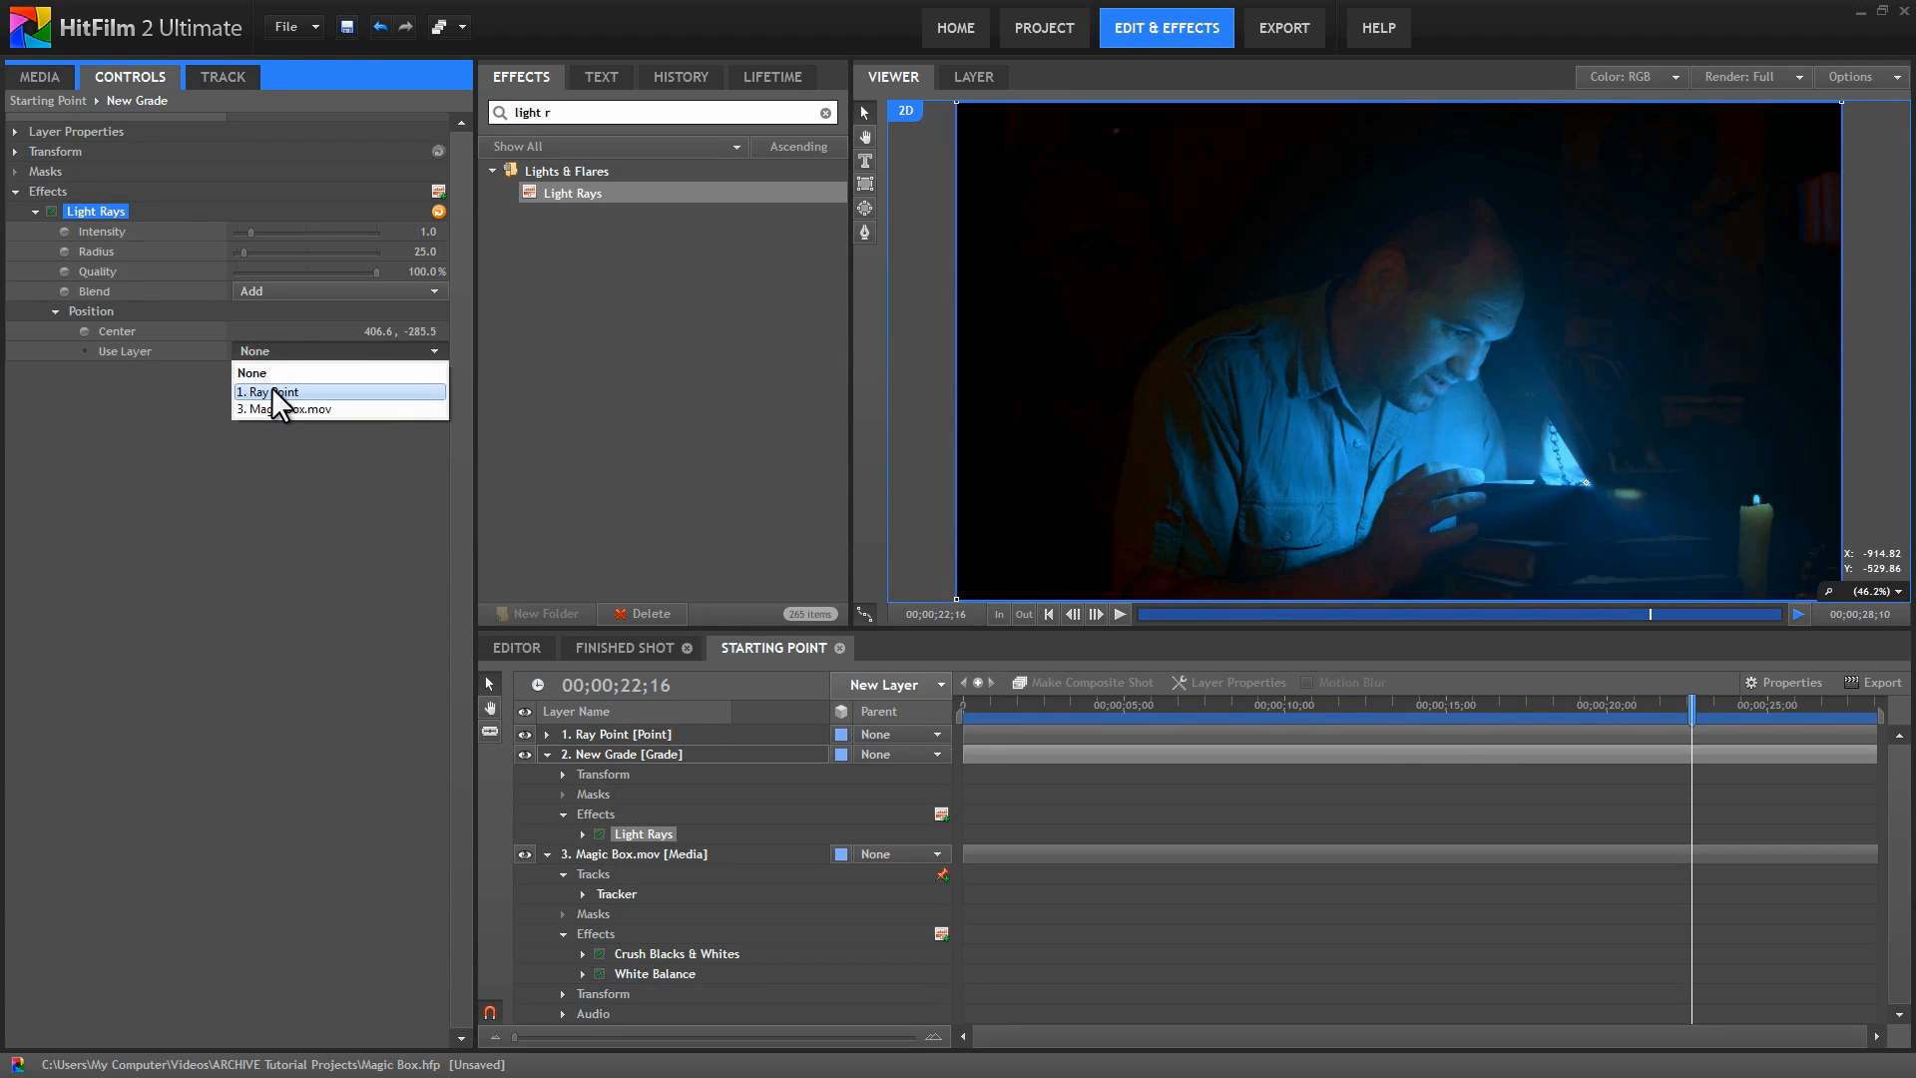
pyautogui.click(271, 392)
# Set the Light Rays centre to 0, 0.
pyautogui.click(379, 330)
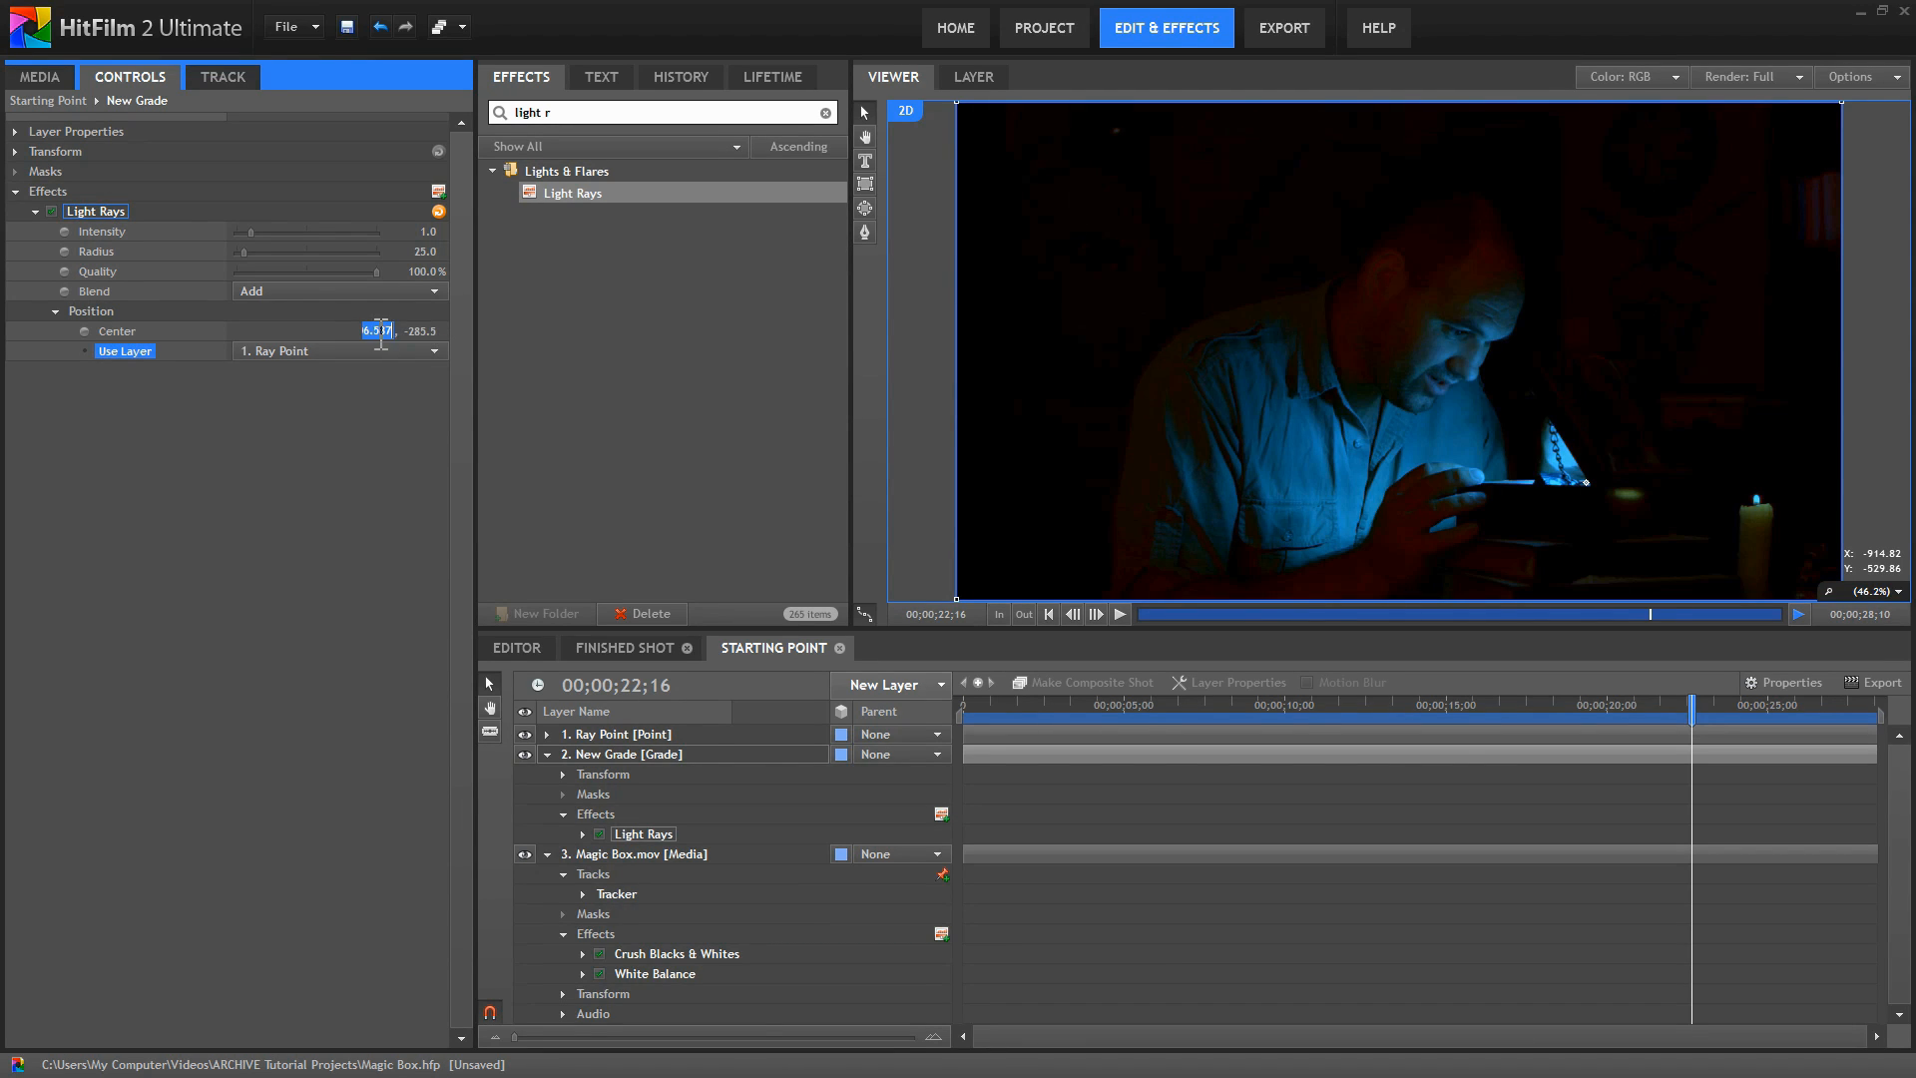
pyautogui.write('0')
pyautogui.press('Tab')
pyautogui.write('0')
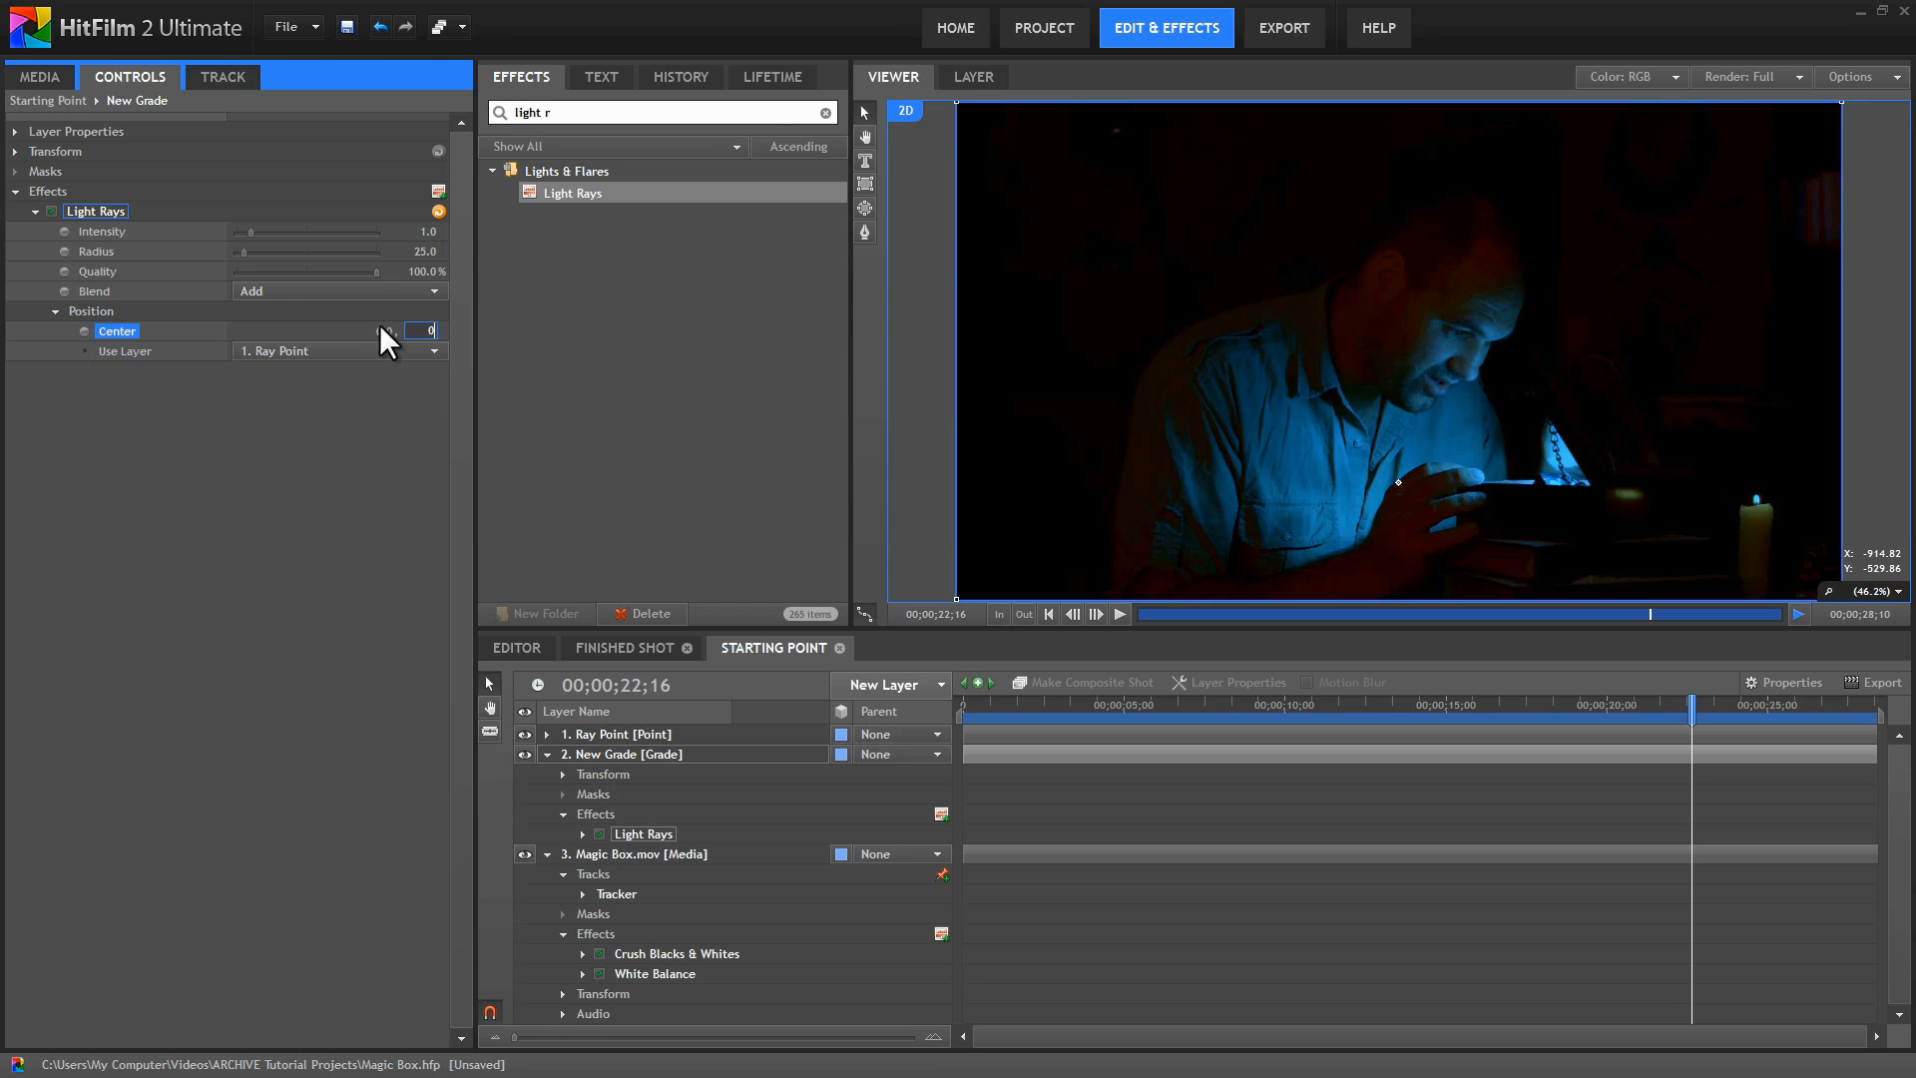
pyautogui.press('Return')
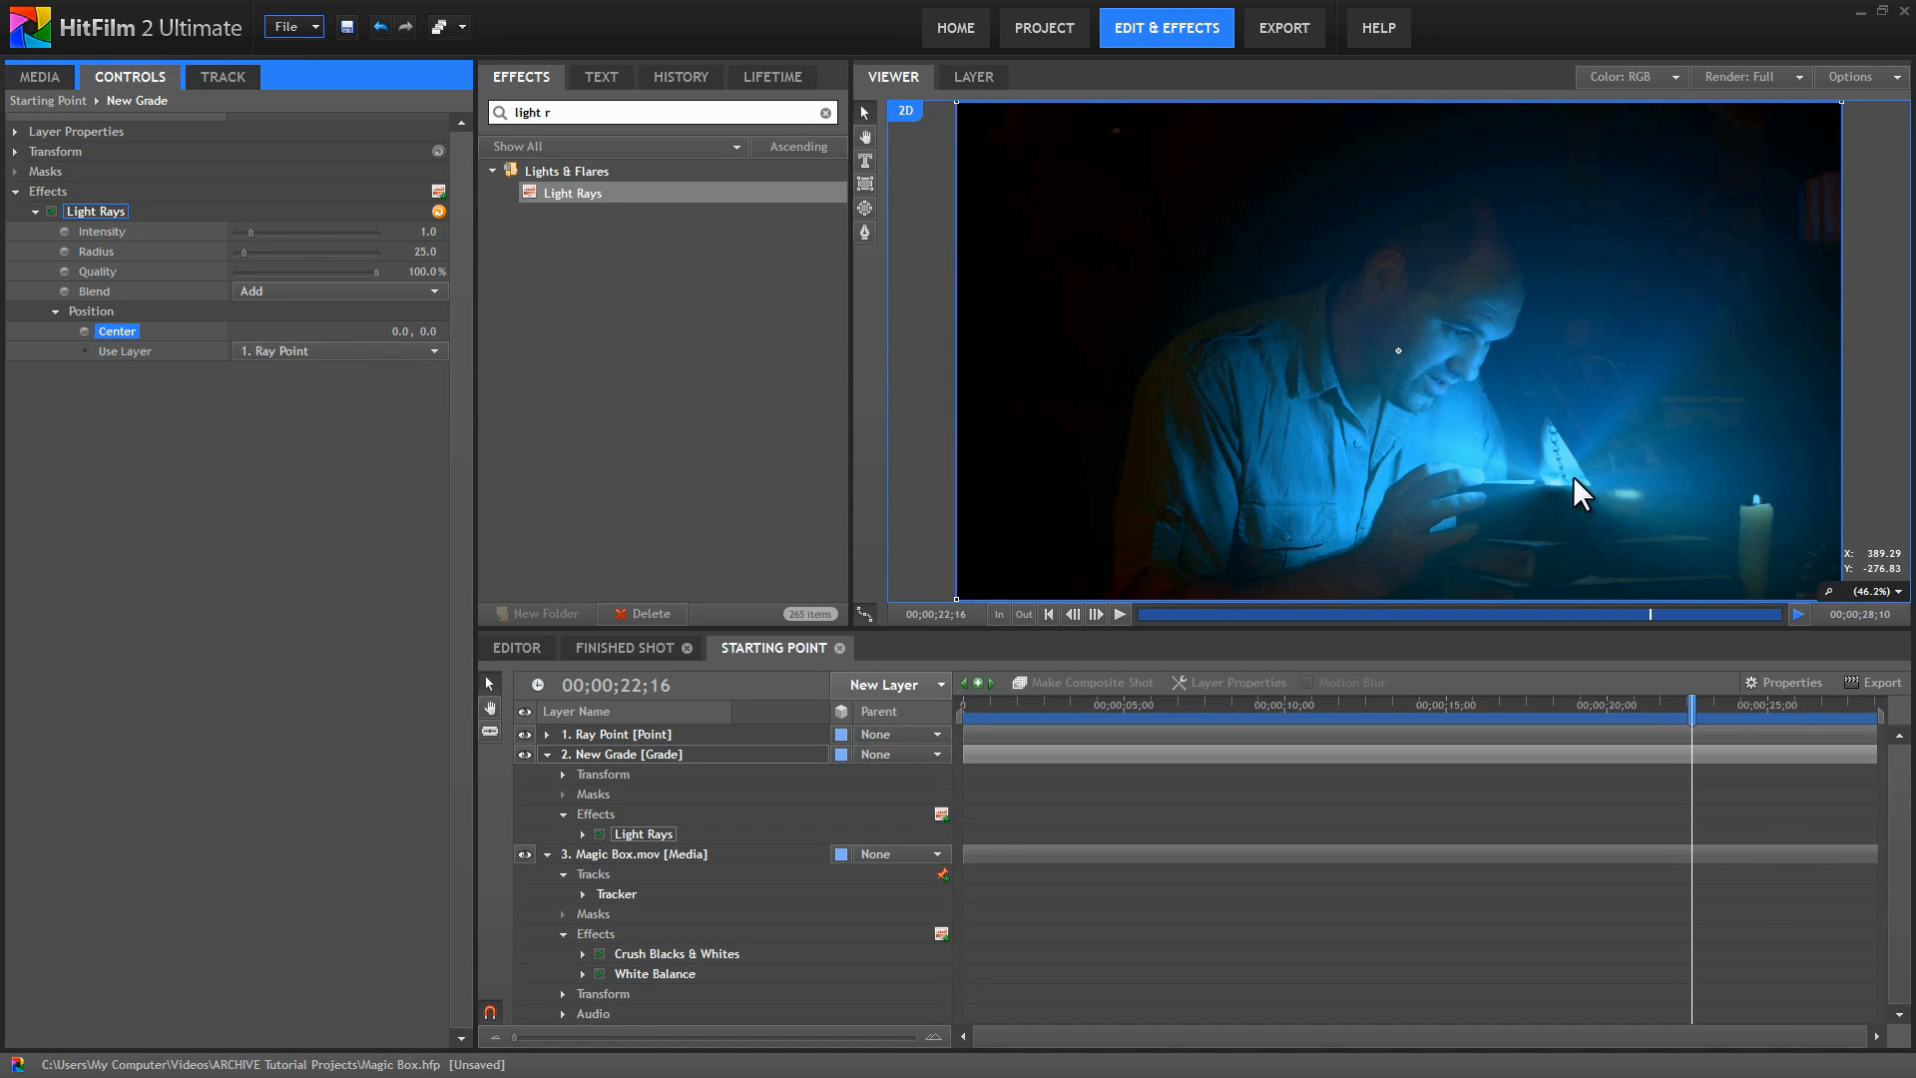
# Check the rays around 22 seconds and offset the Light Rays centre to 75, -4.
pyautogui.moveTo(1691, 706)
pyautogui.mouseDown()
pyautogui.moveTo(1830, 712)
pyautogui.moveTo(1455, 731)
pyautogui.moveTo(1728, 749)
pyautogui.moveTo(1716, 710)
pyautogui.moveTo(1441, 714)
pyautogui.moveTo(1678, 721)
pyautogui.mouseUp()
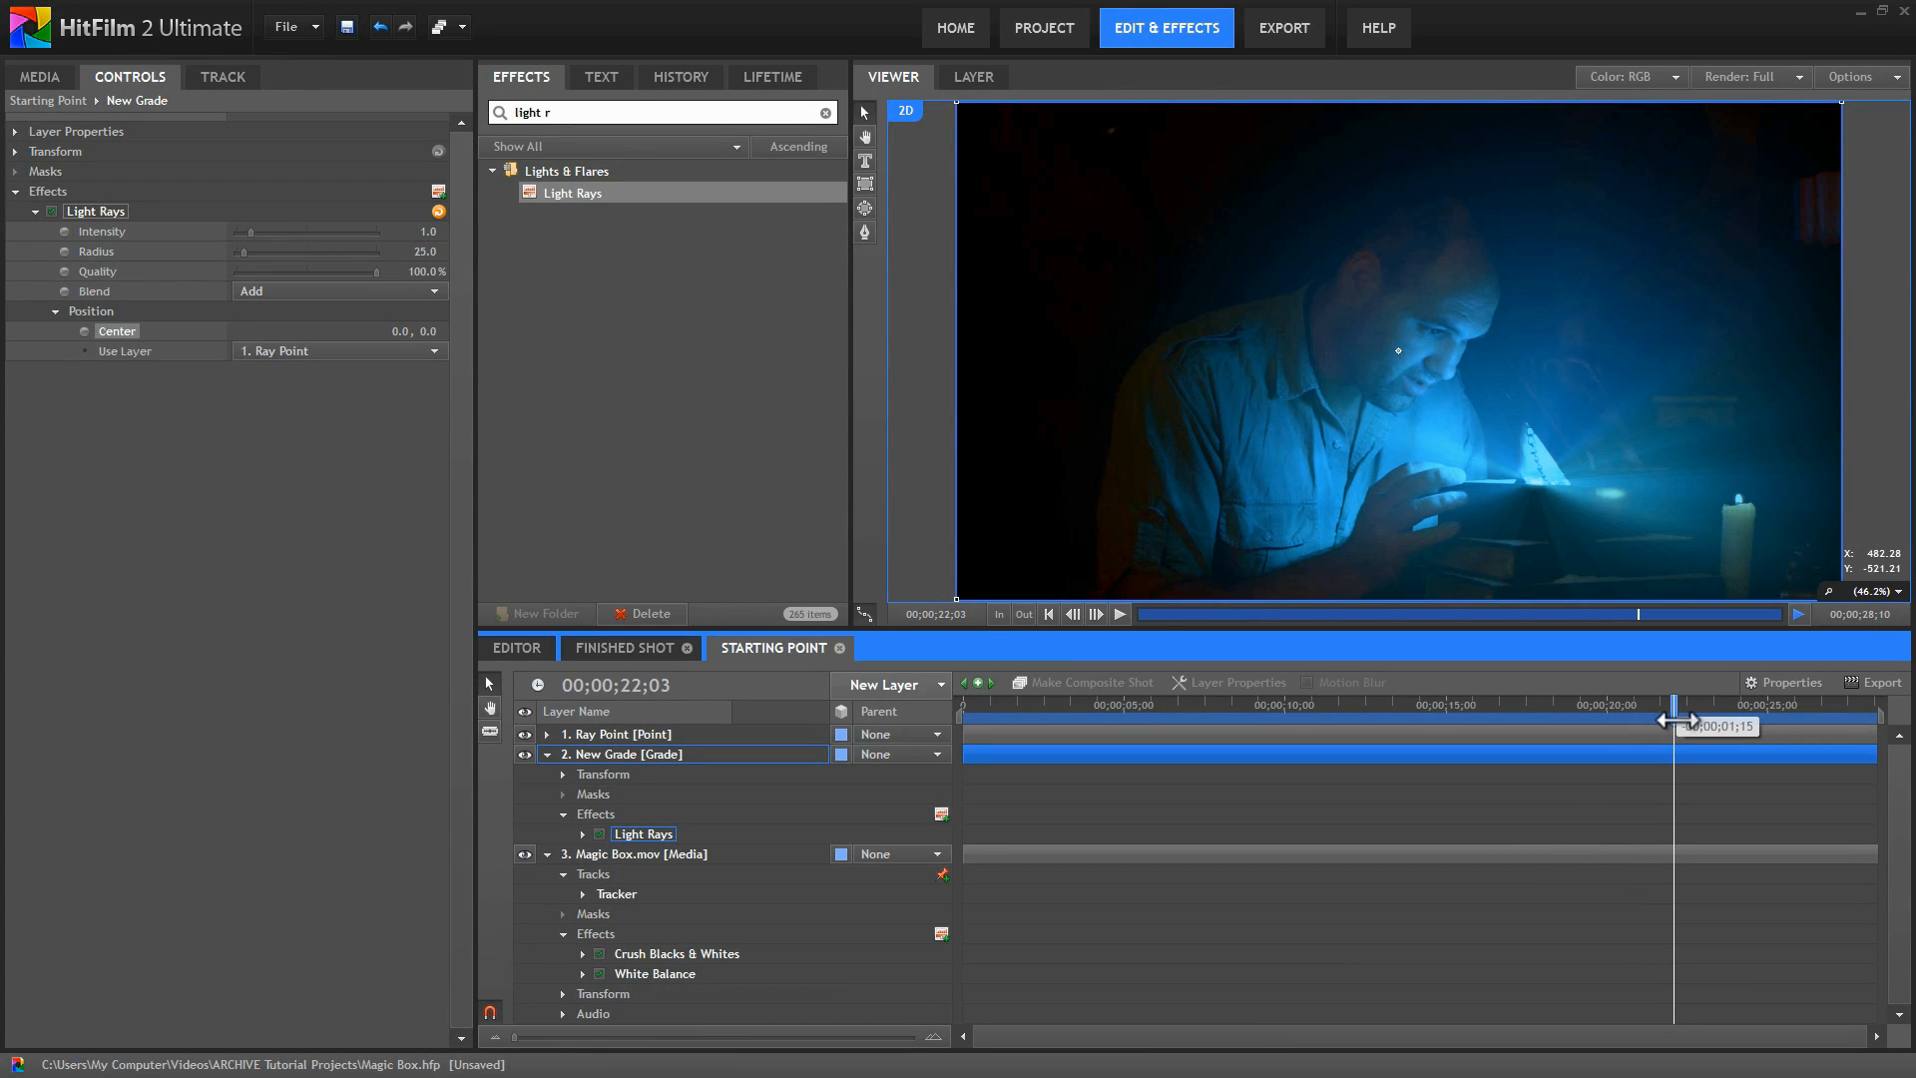
pyautogui.moveTo(1676, 720)
pyautogui.mouseDown()
pyautogui.moveTo(1638, 720)
pyautogui.moveTo(1669, 720)
pyautogui.mouseUp()
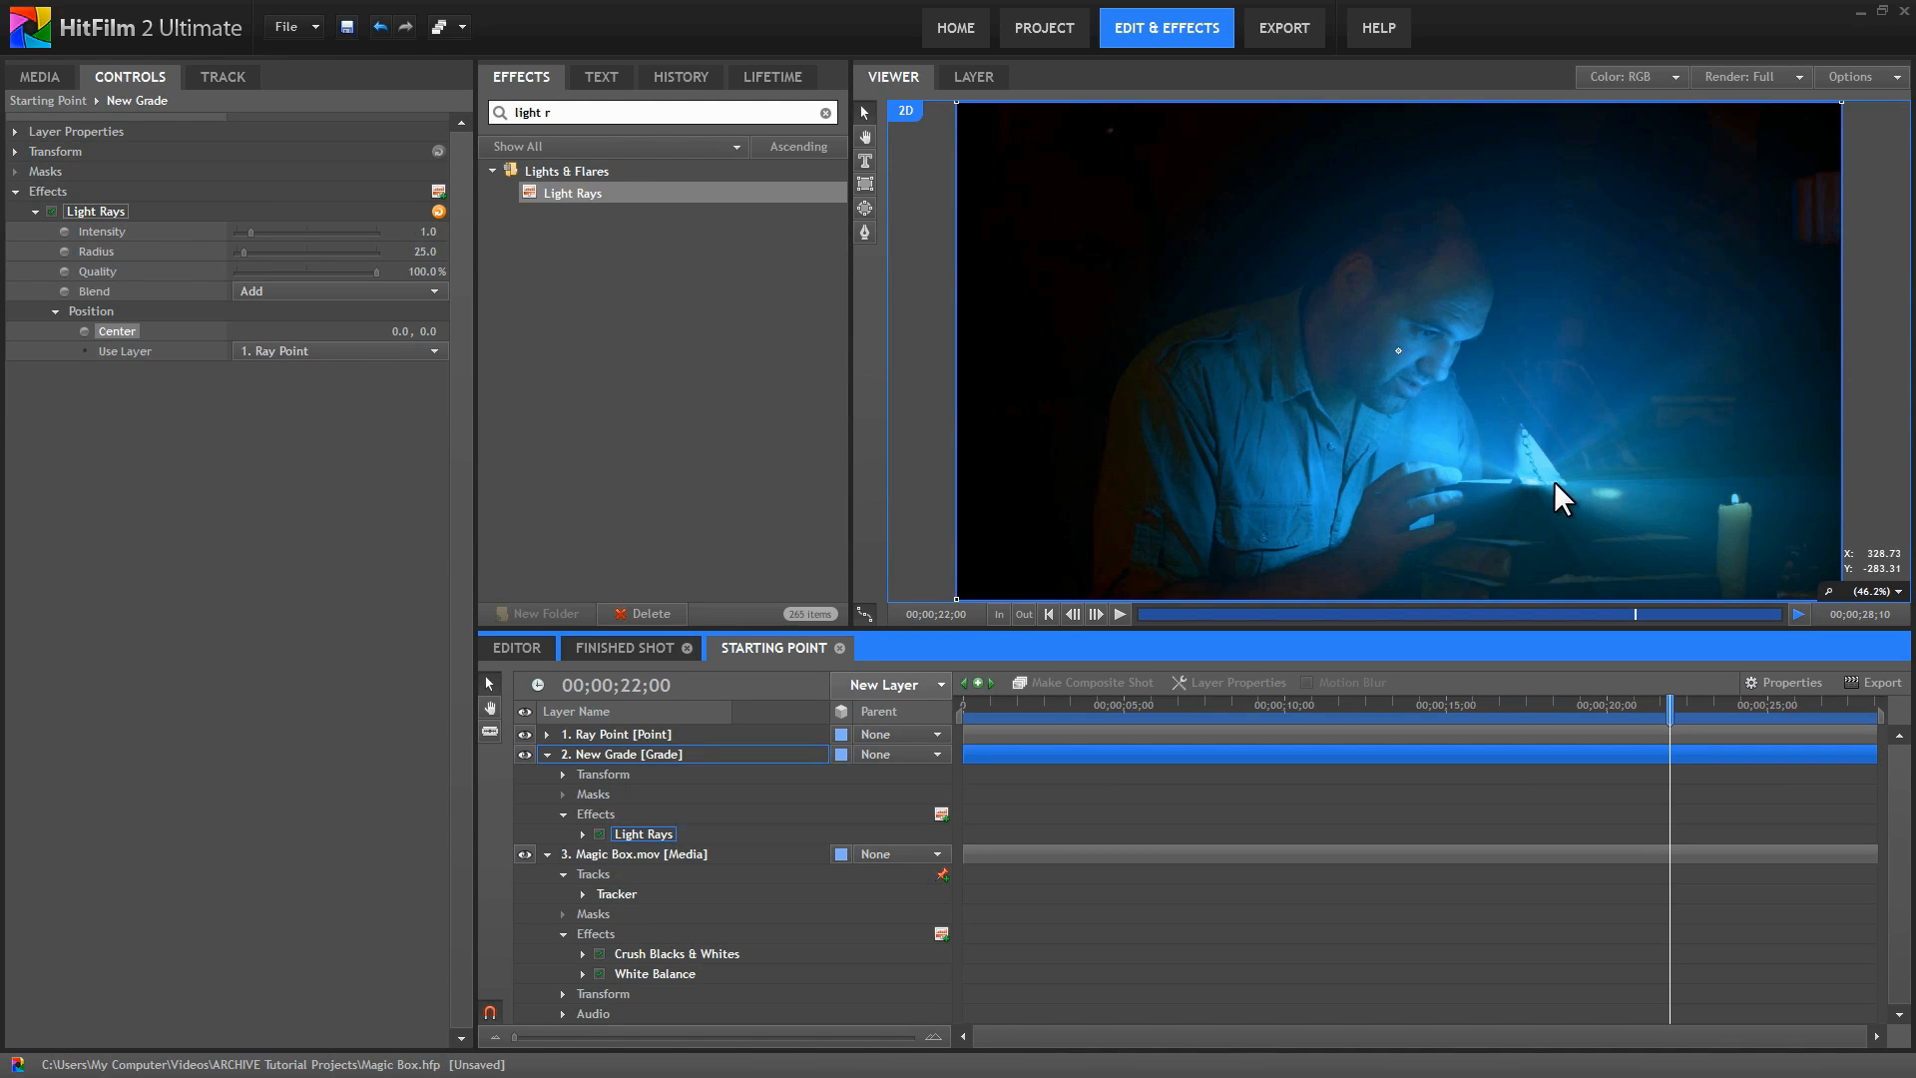
pyautogui.moveTo(399, 331)
pyautogui.mouseDown()
pyautogui.moveTo(472, 333)
pyautogui.moveTo(385, 349)
pyautogui.moveTo(390, 329)
pyautogui.mouseUp()
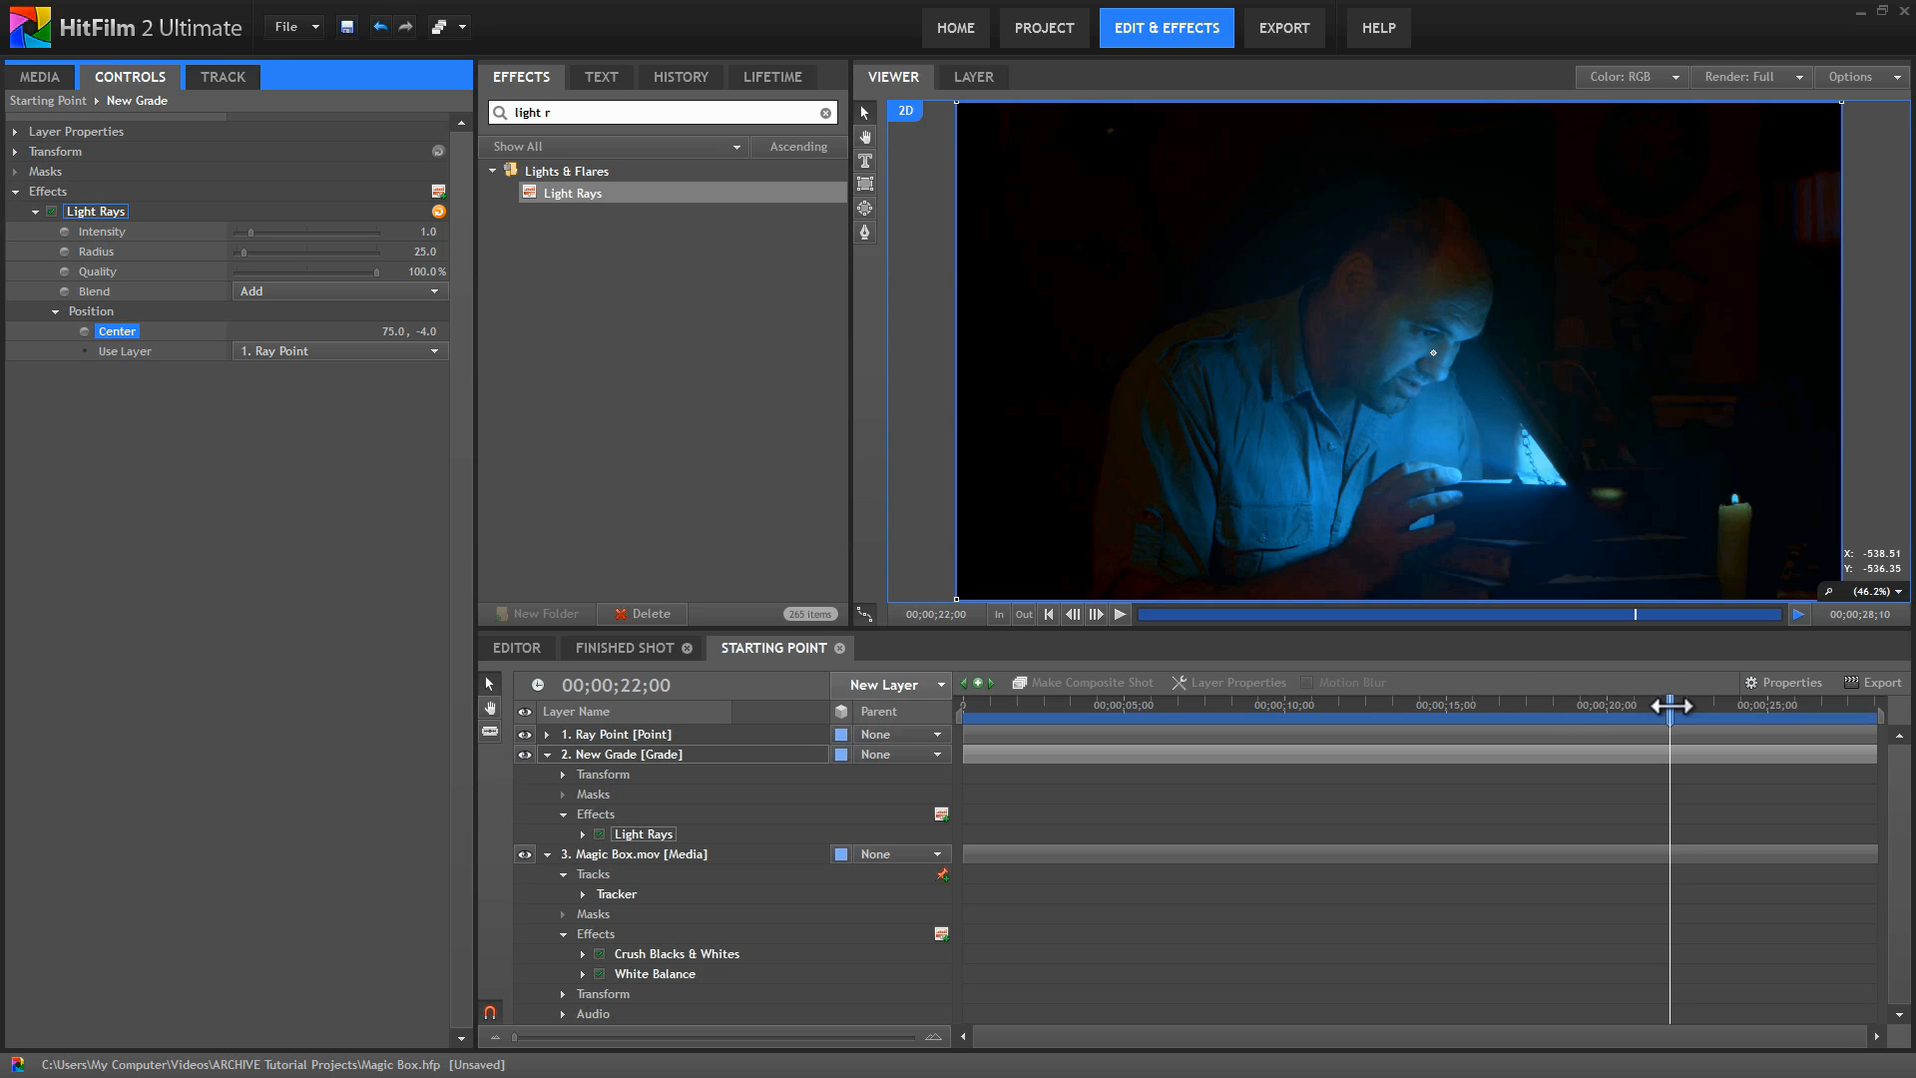
pyautogui.moveTo(1670, 706); pyautogui.dragTo(1673, 765)
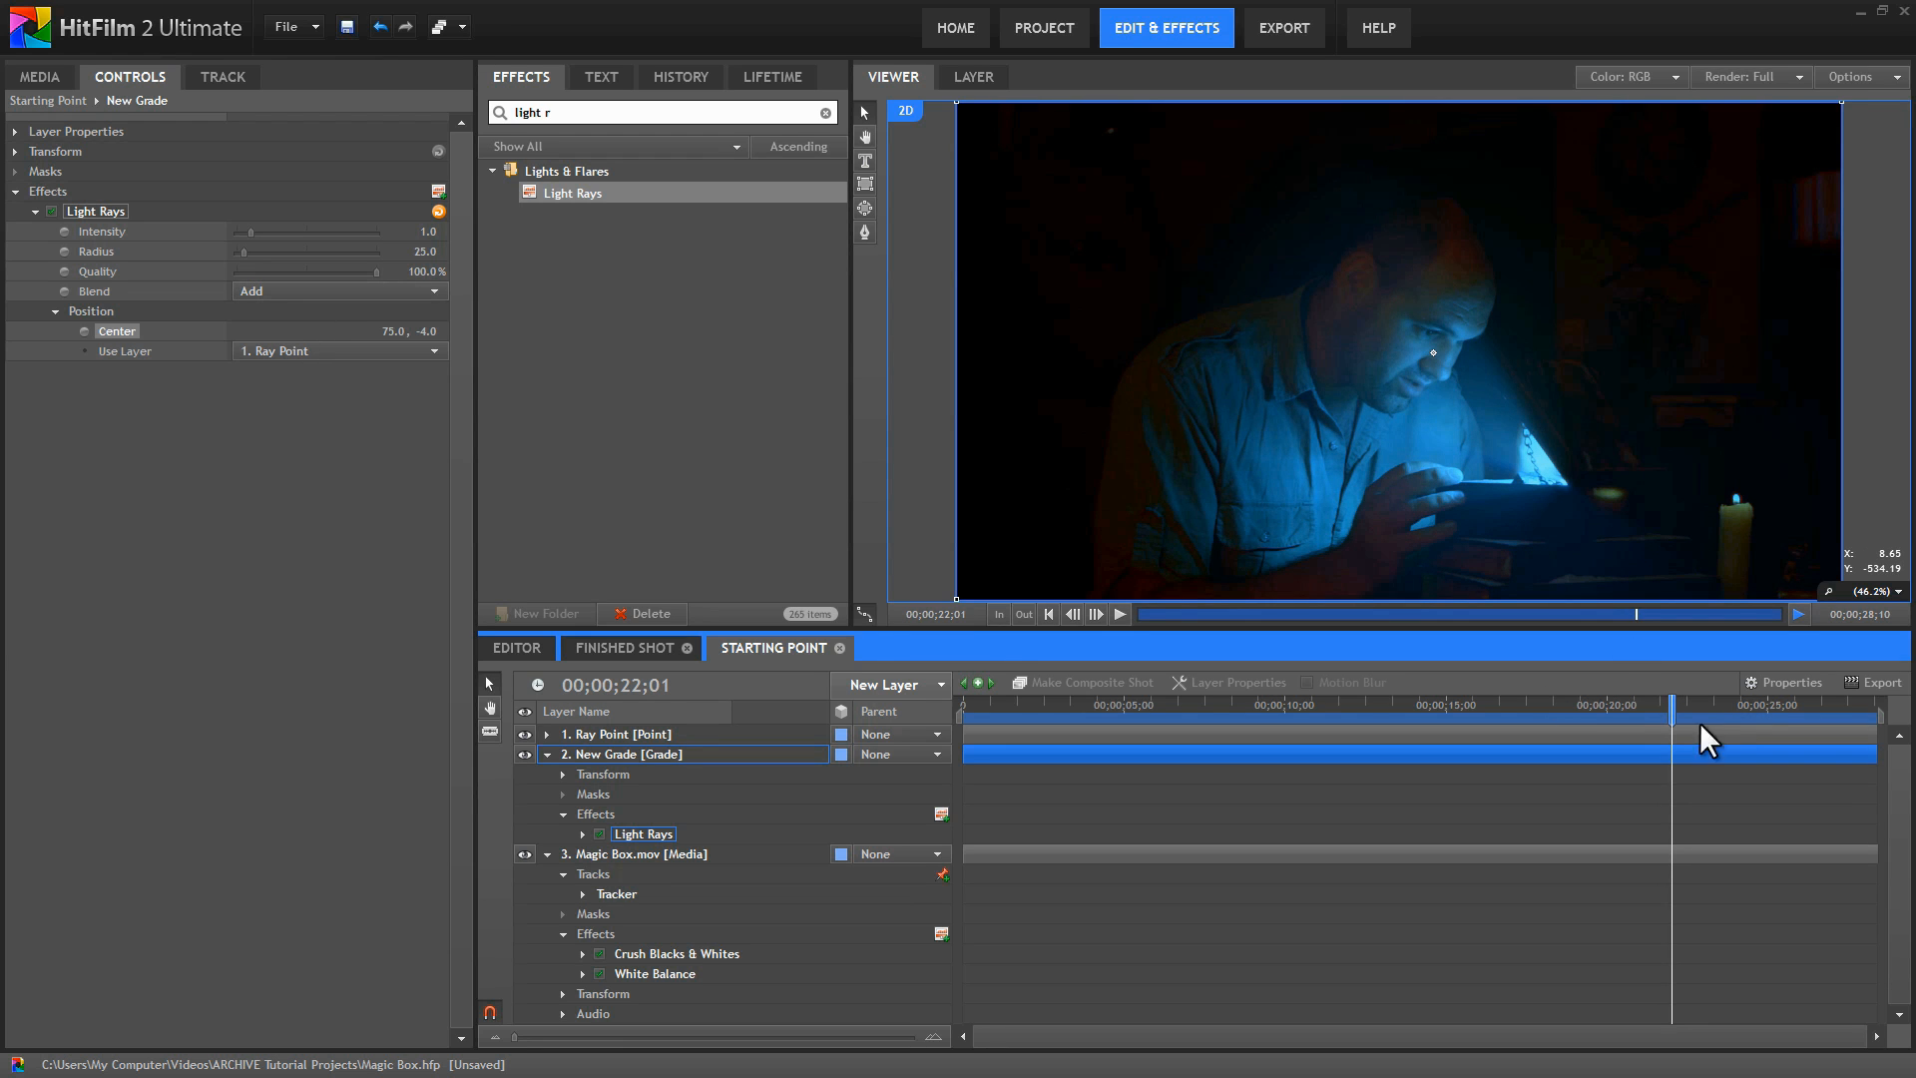
# At 00;00;25;01, set the Light Rays radius to 50 and the intensity to 2.
pyautogui.moveTo(1674, 709); pyautogui.dragTo(1767, 705)
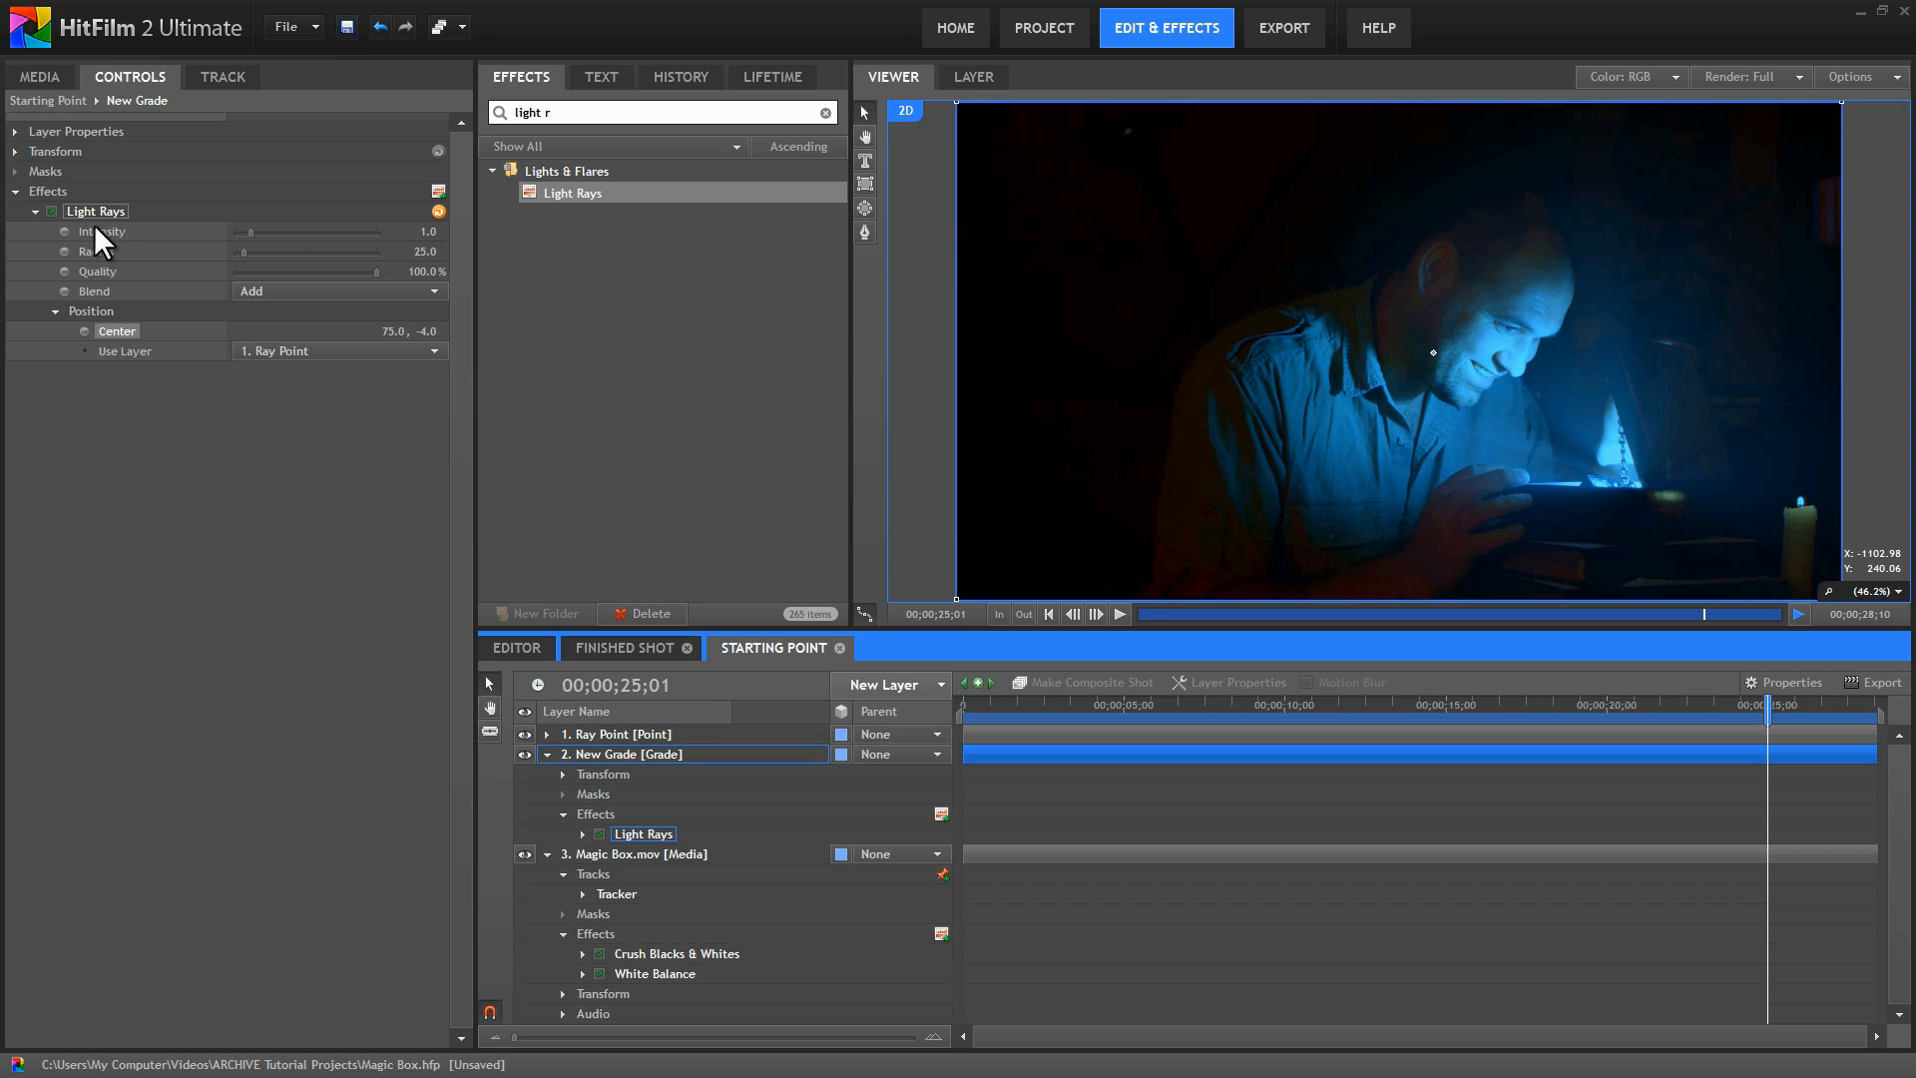
pyautogui.click(423, 252)
pyautogui.write('50')
pyautogui.press('Return')
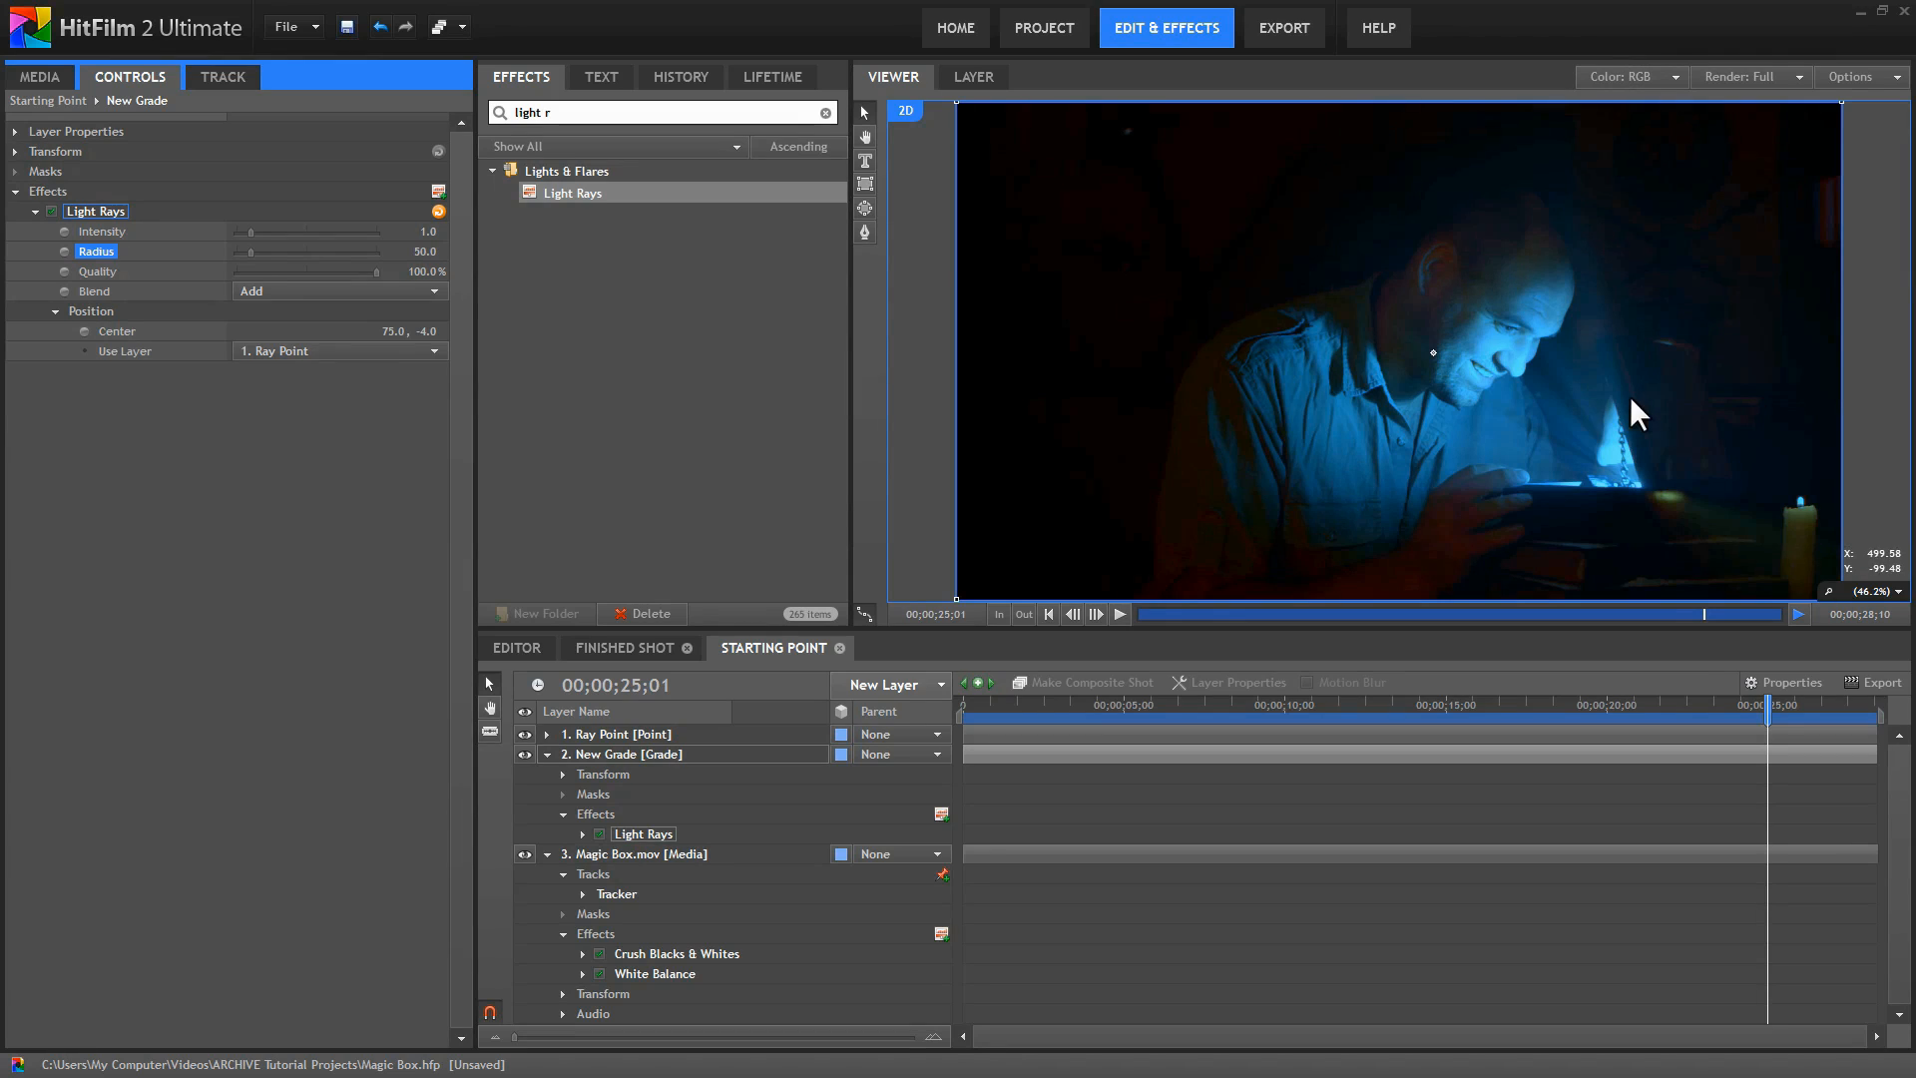
pyautogui.click(419, 231)
pyautogui.press('Return')
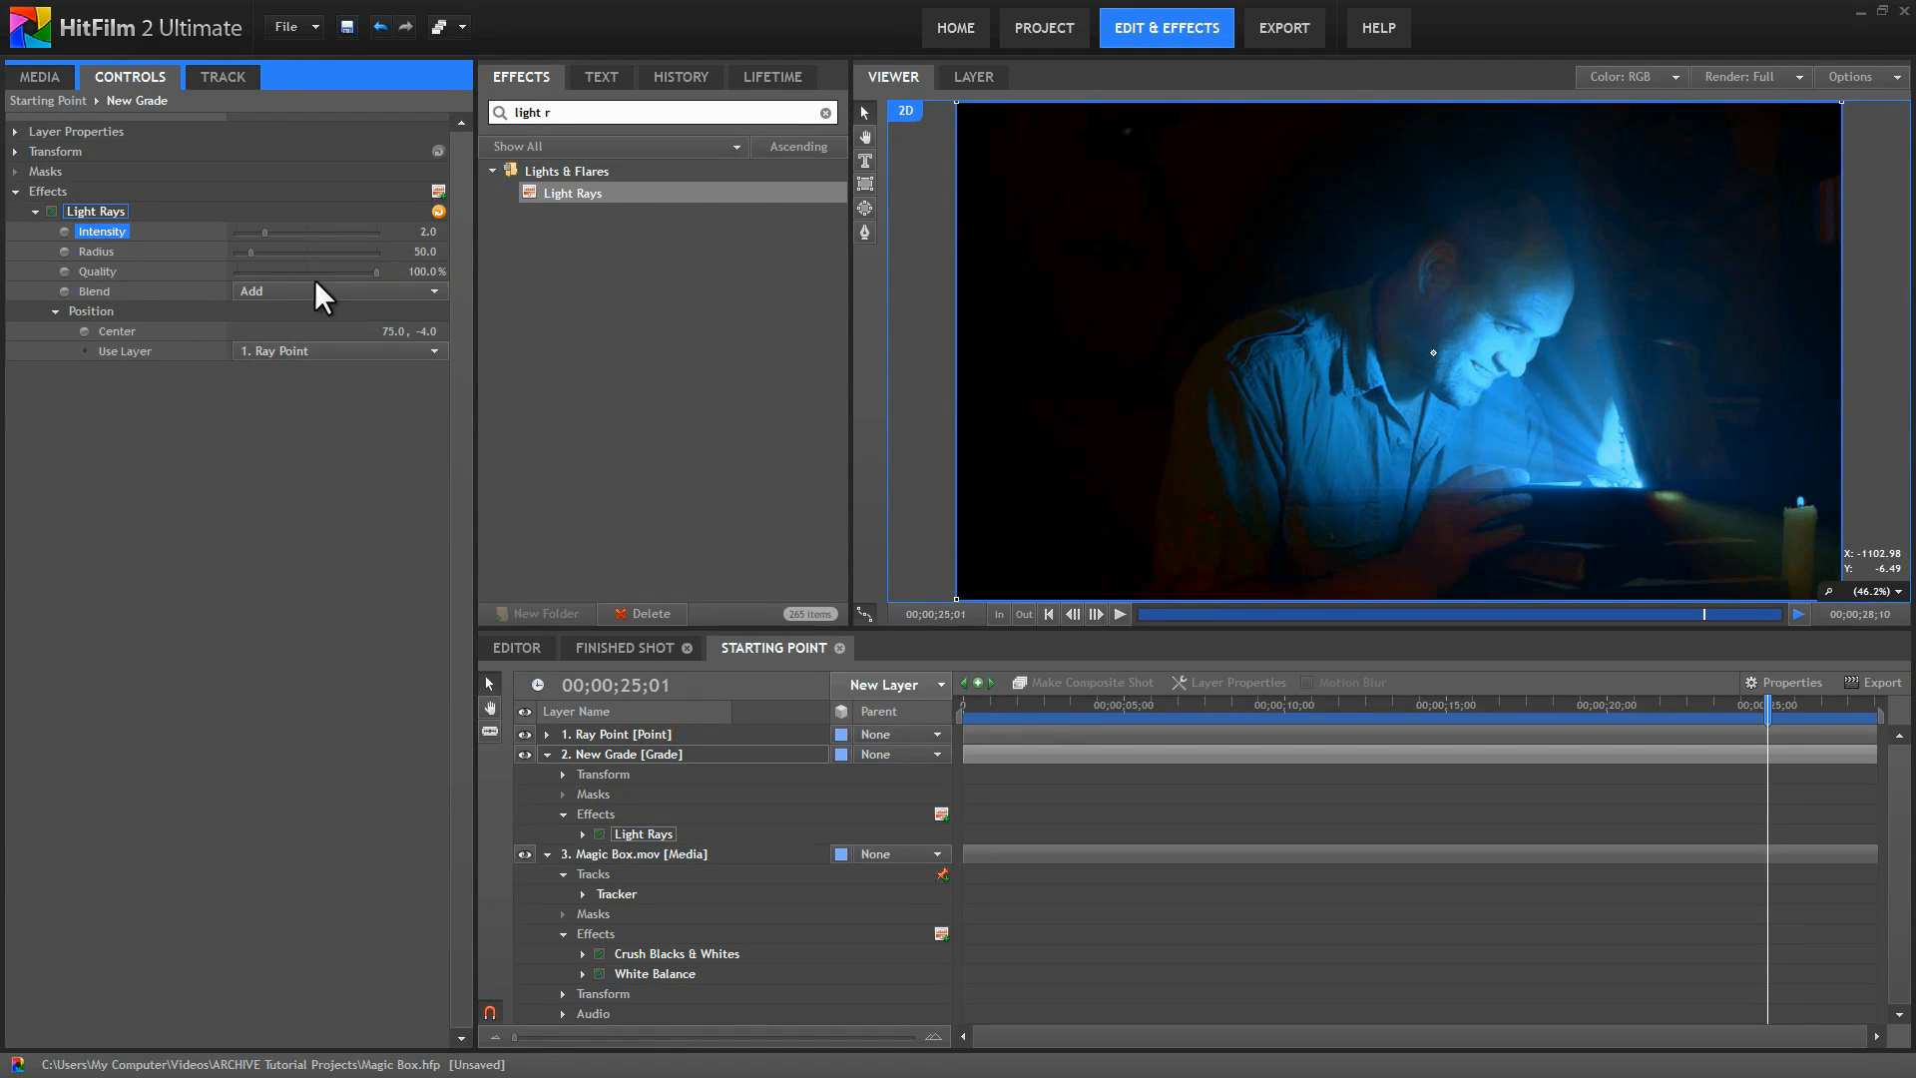
# Set the Light Rays blend mode to Screen.
pyautogui.click(433, 294)
pyautogui.scroll(-2, 329, 419)
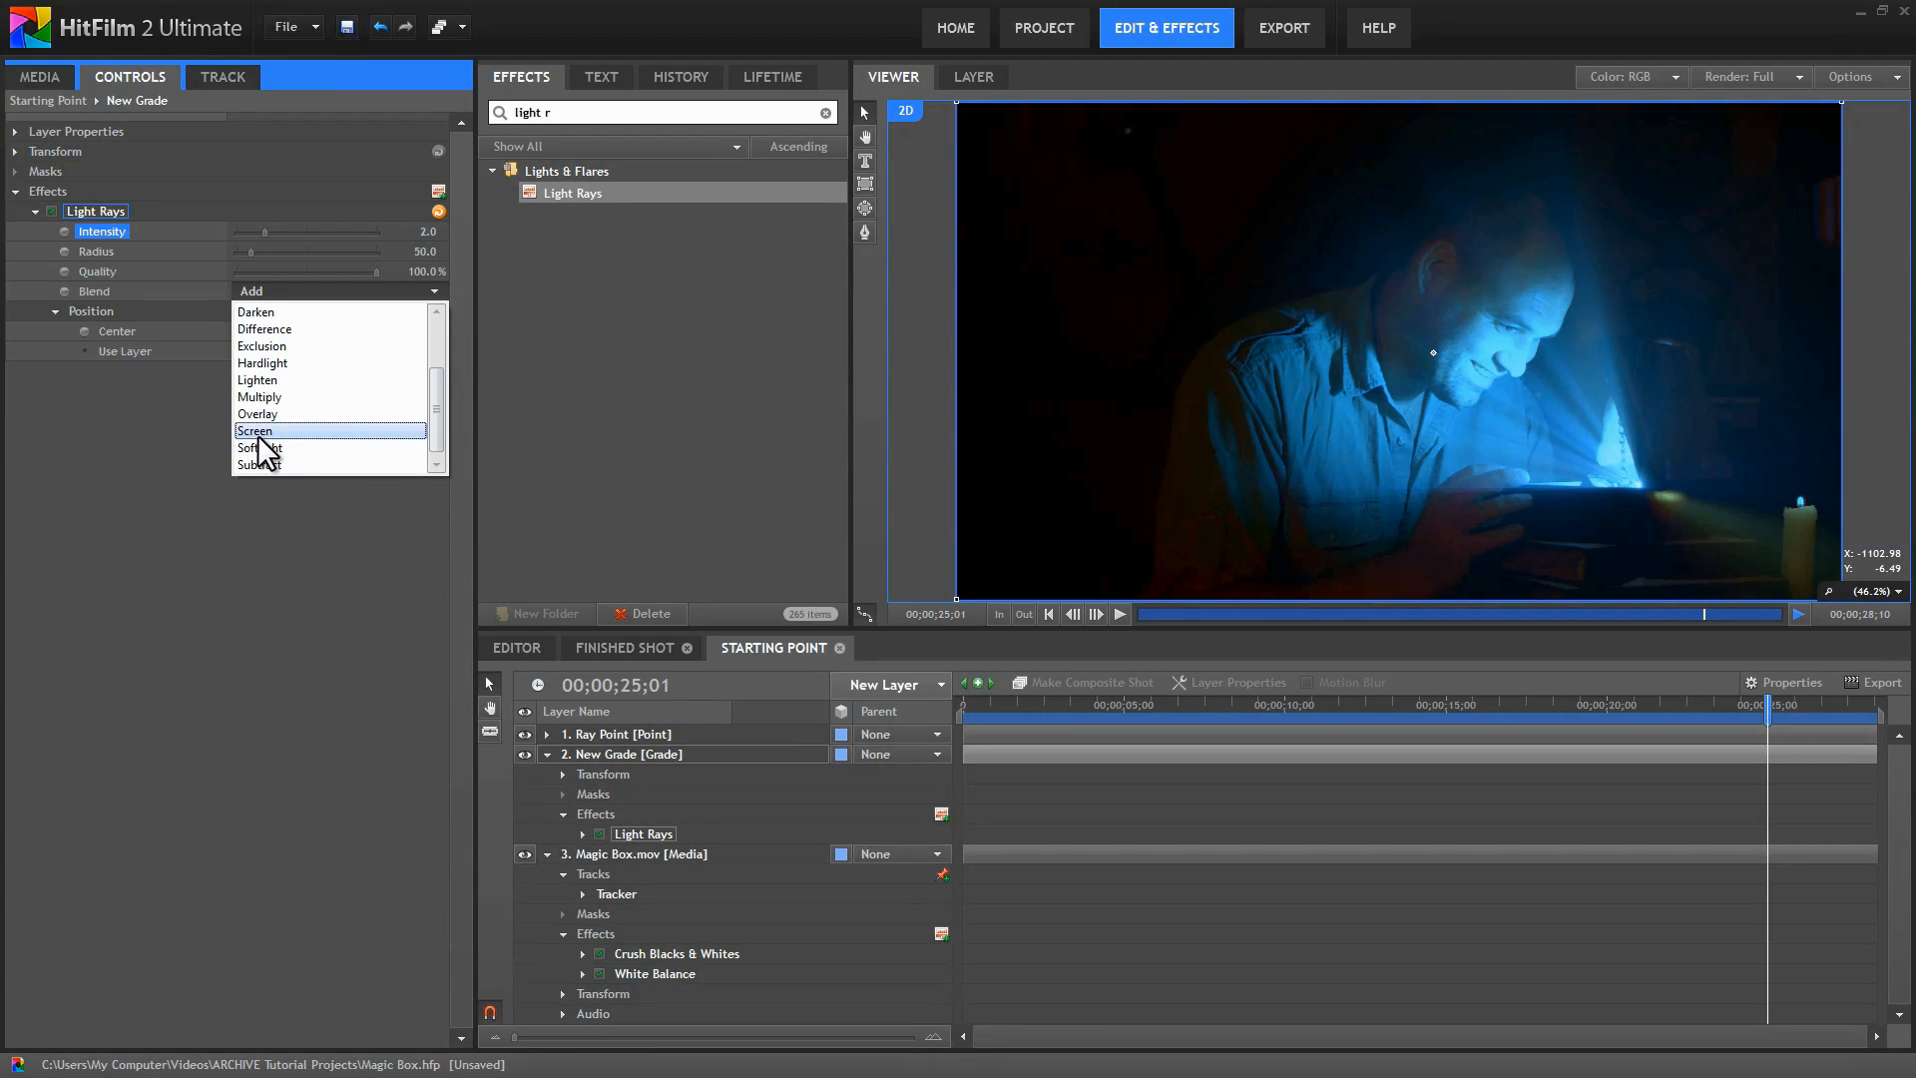
pyautogui.click(255, 431)
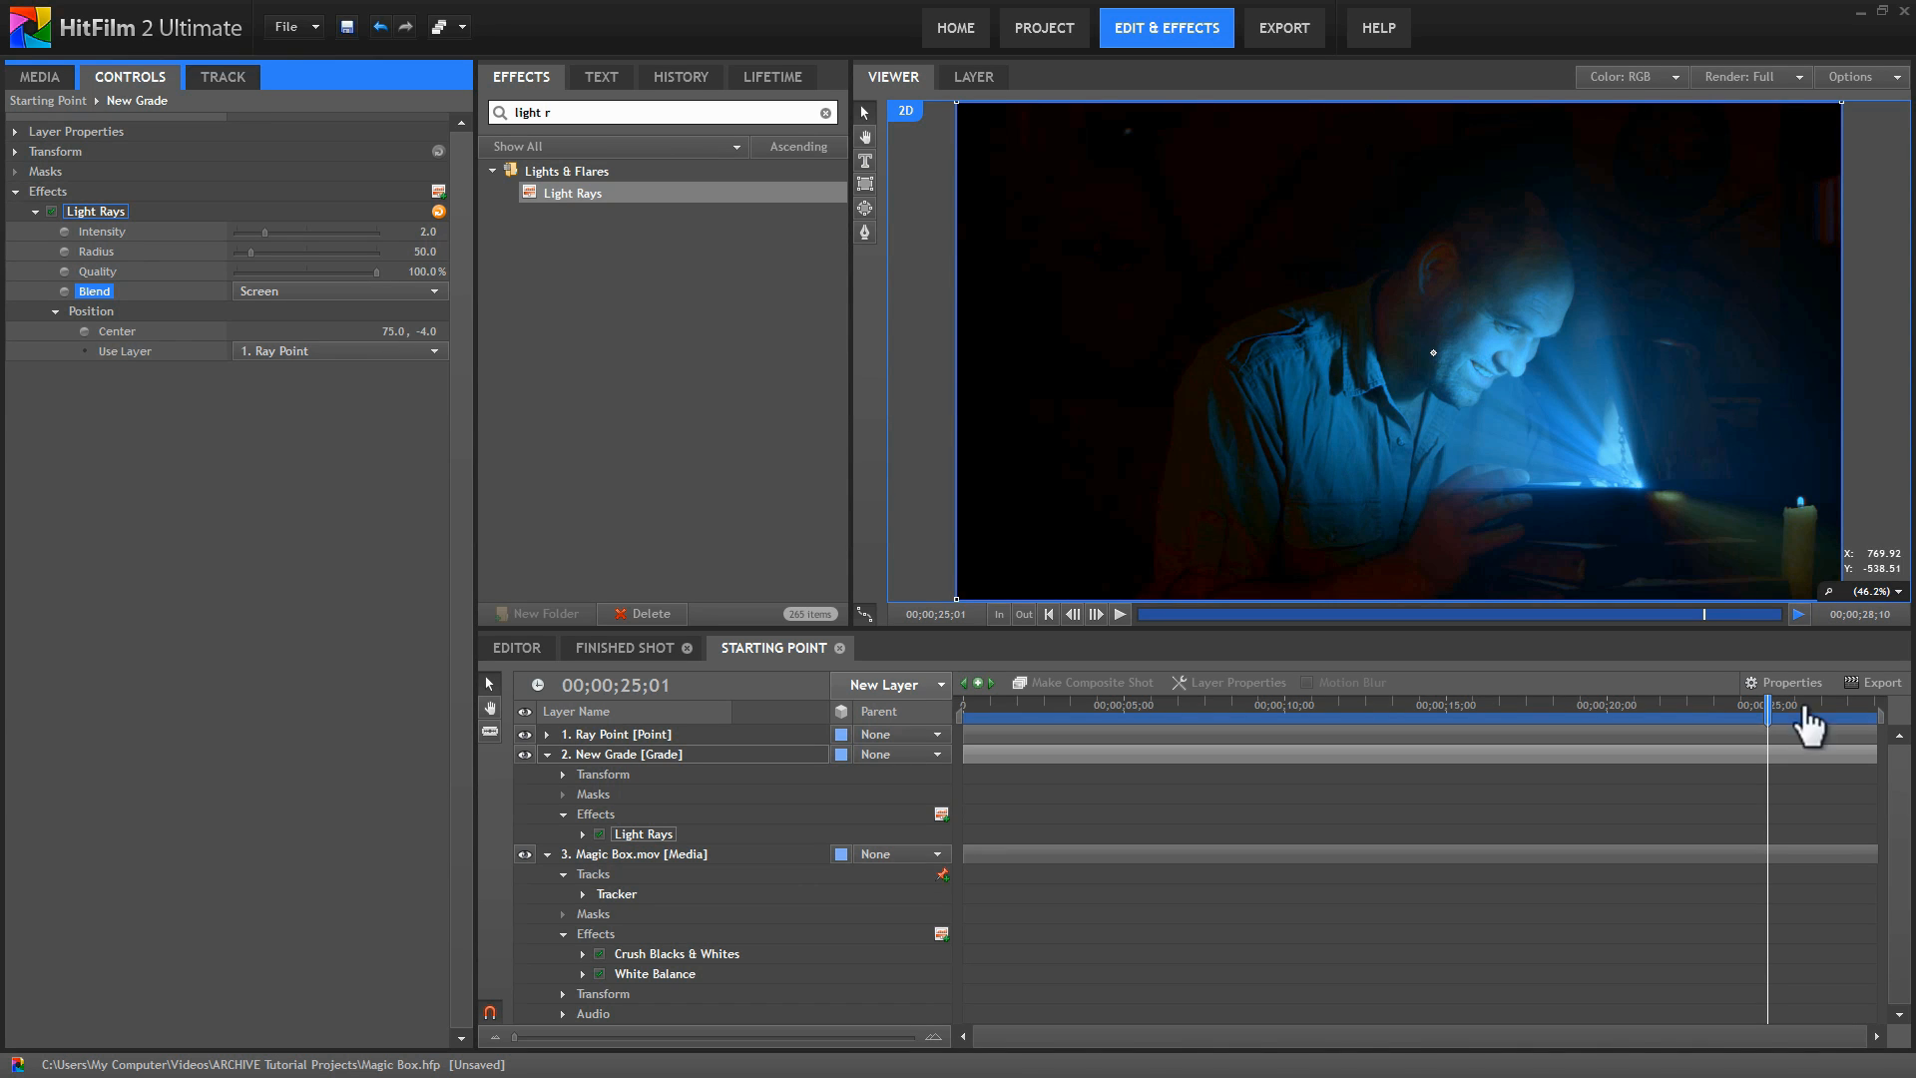
# Rename the New Grade layer to Light Rays and trim its start to 00;00;14;12.
pyautogui.moveTo(1776, 700); pyautogui.dragTo(1428, 734)
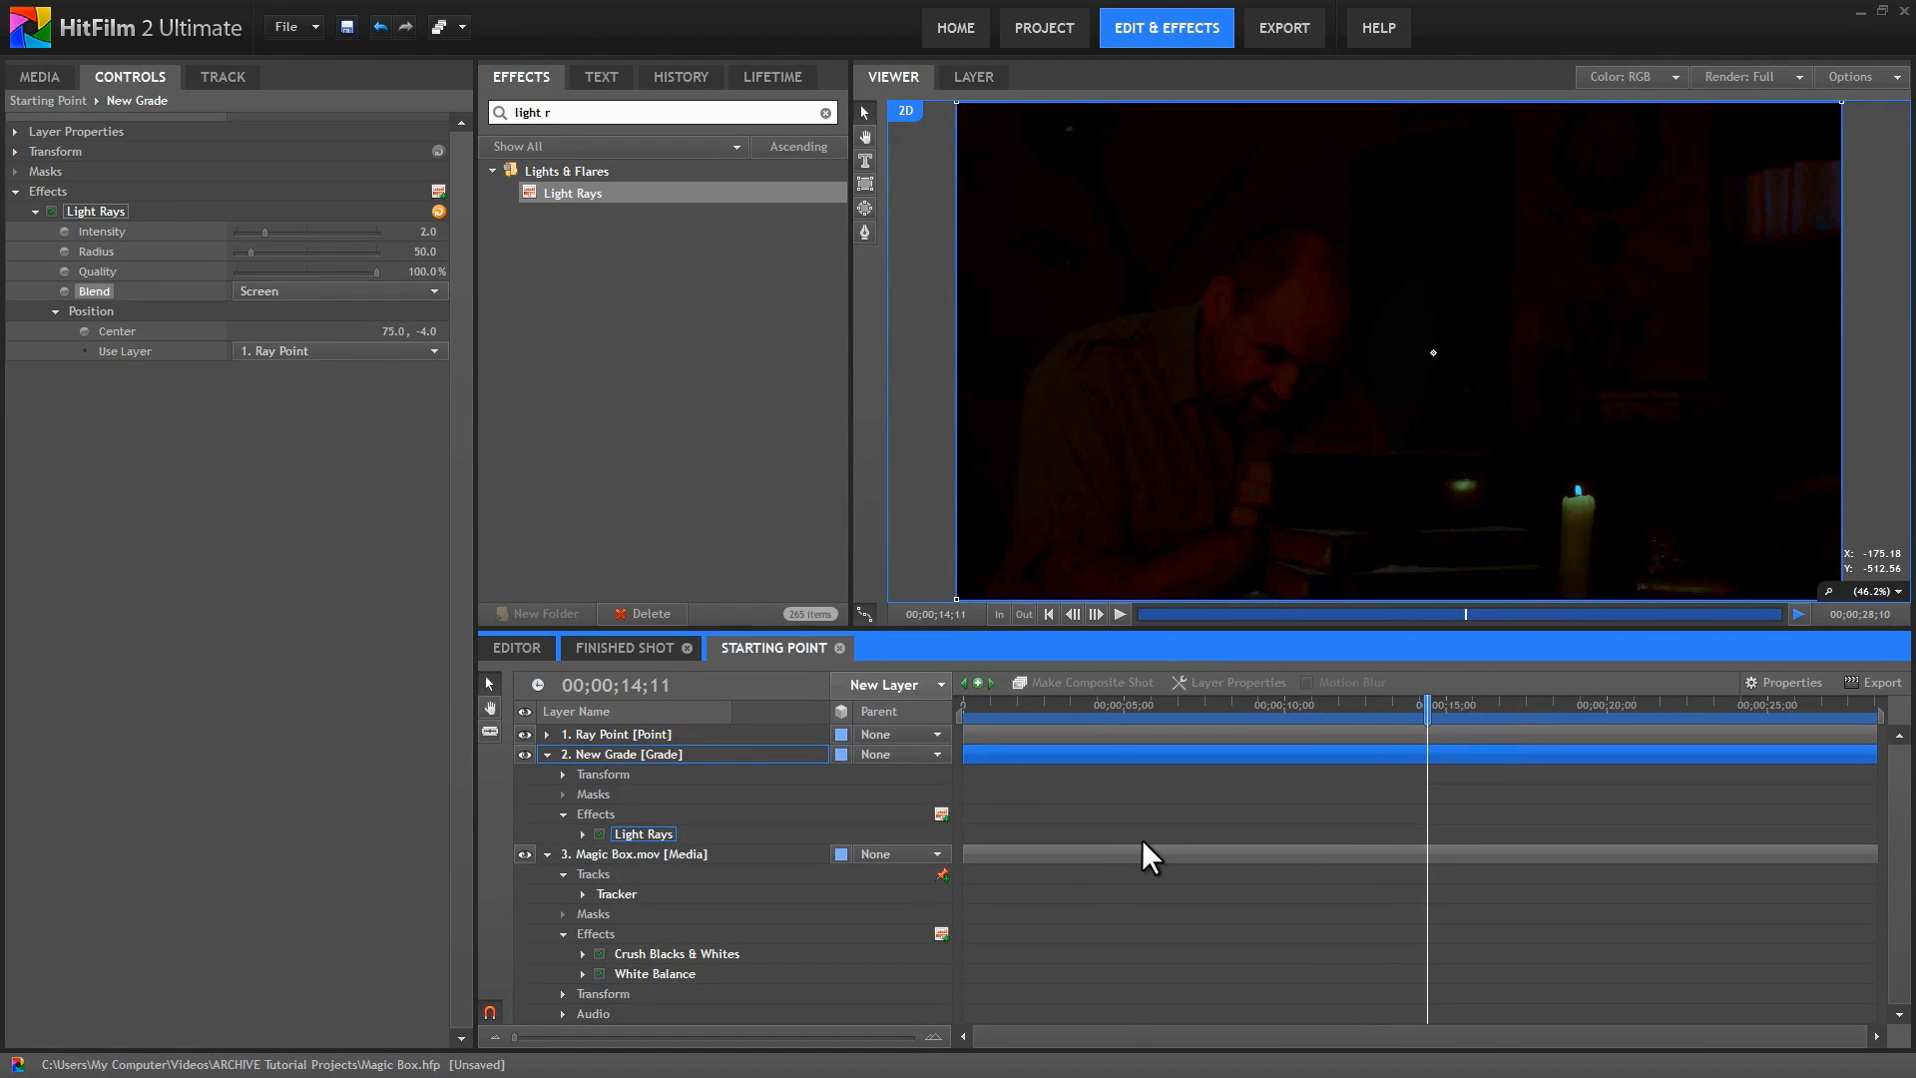
pyautogui.click(699, 854)
pyautogui.rightClick(601, 753)
pyautogui.click(664, 733)
pyautogui.write('Light Rays')
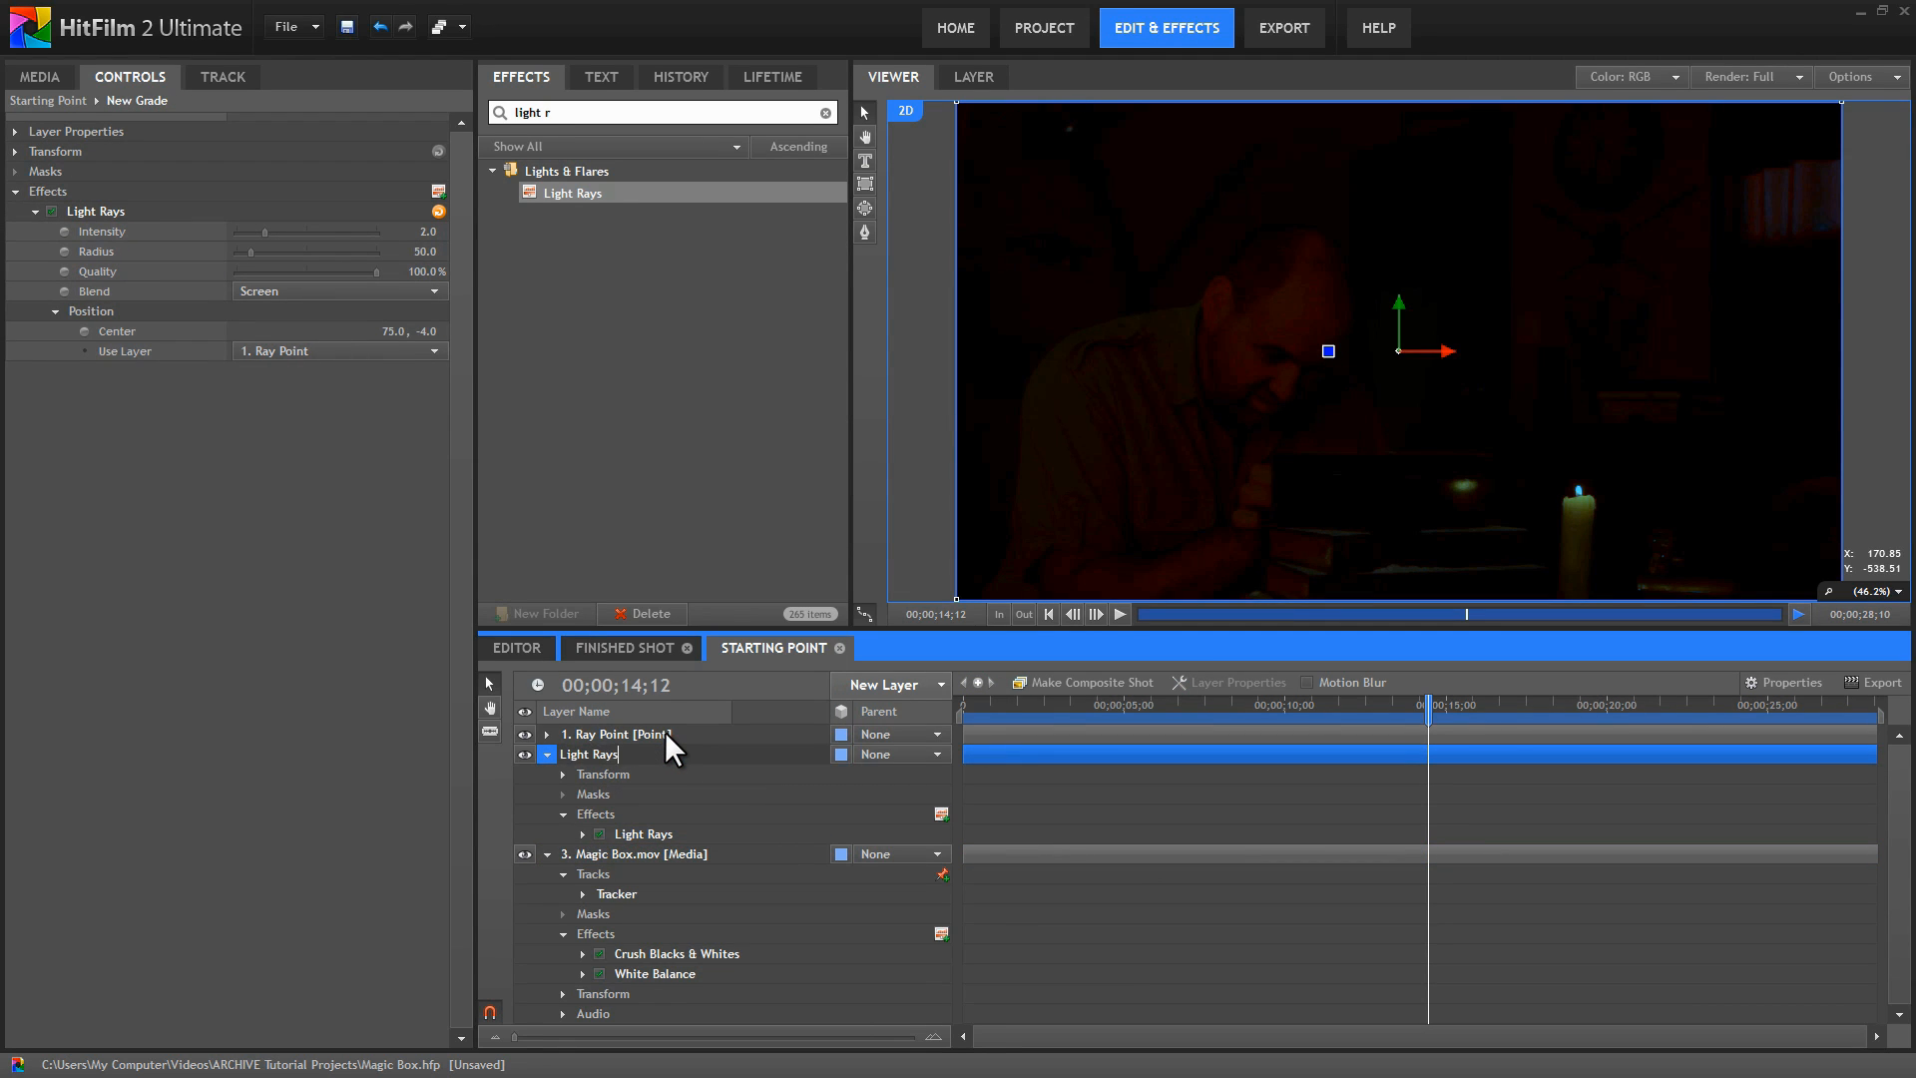
pyautogui.press('Return')
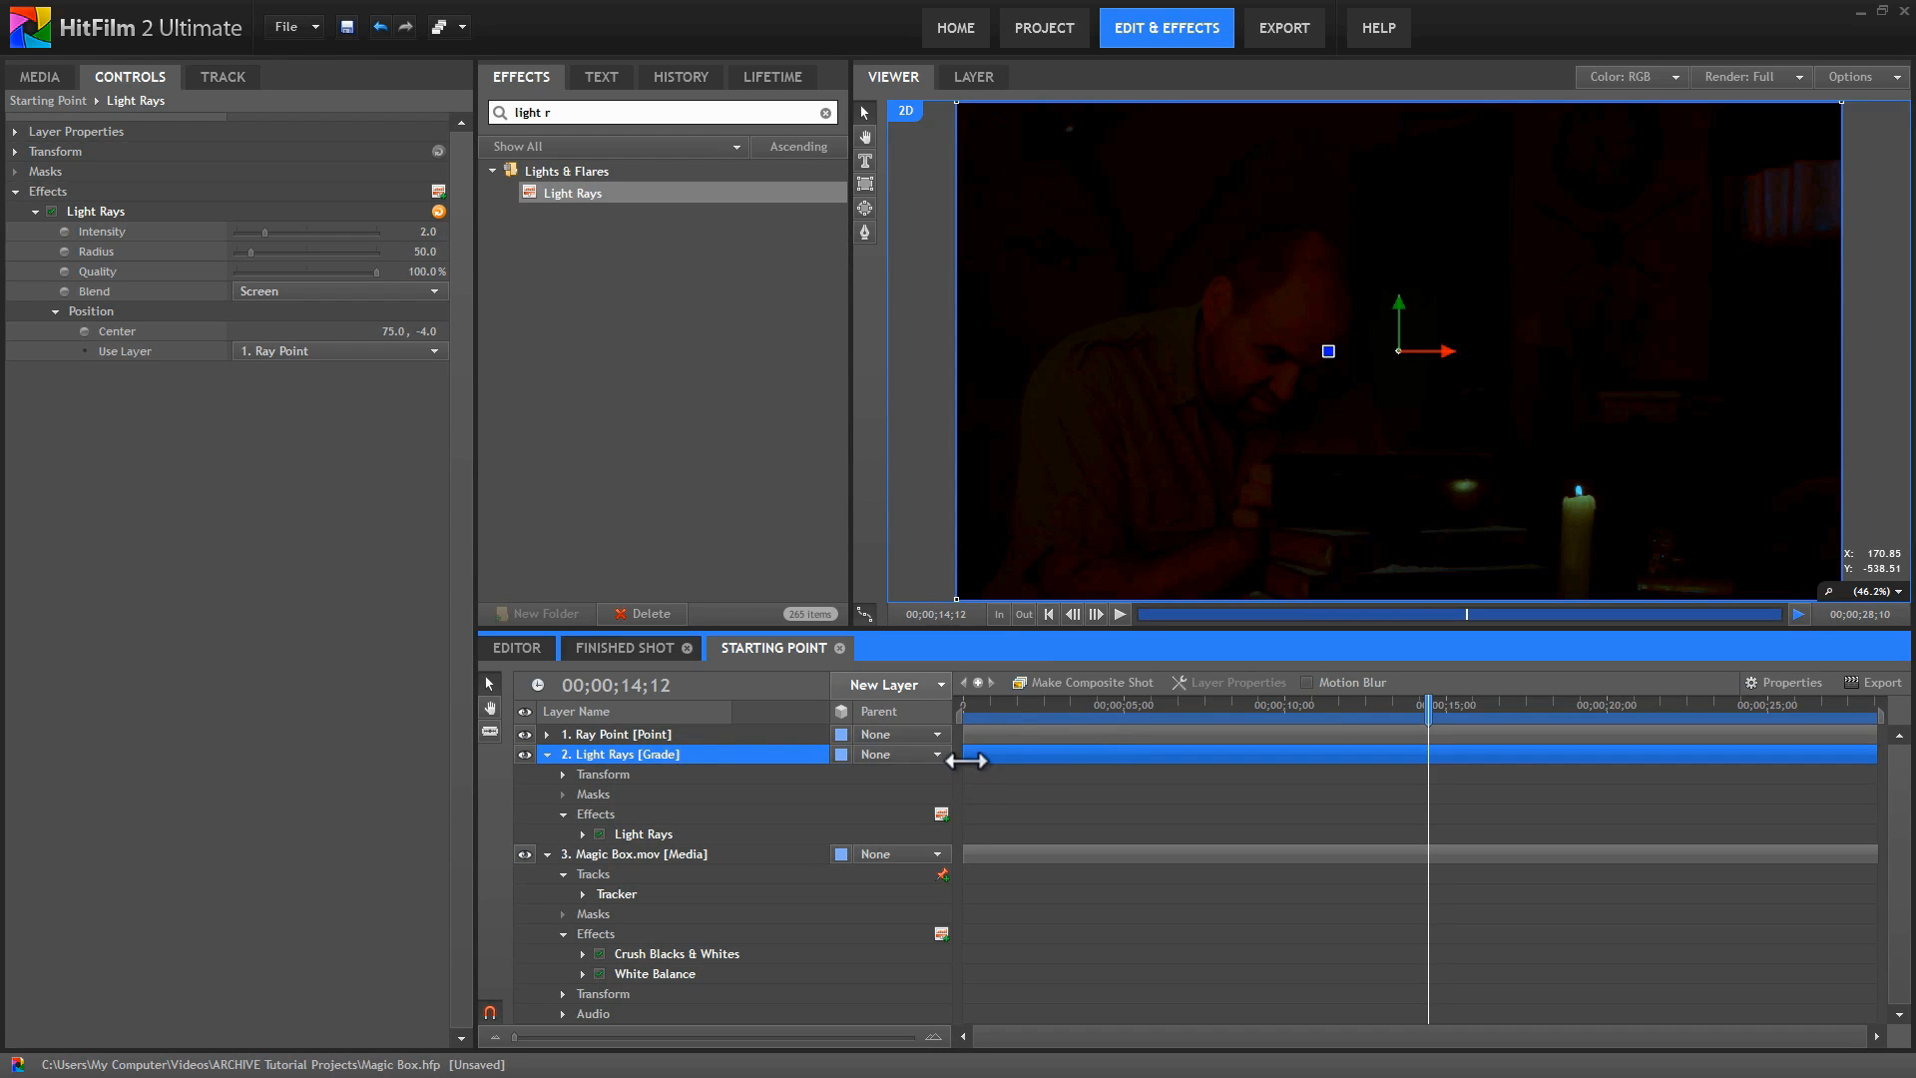
pyautogui.moveTo(948, 761); pyautogui.dragTo(1429, 779)
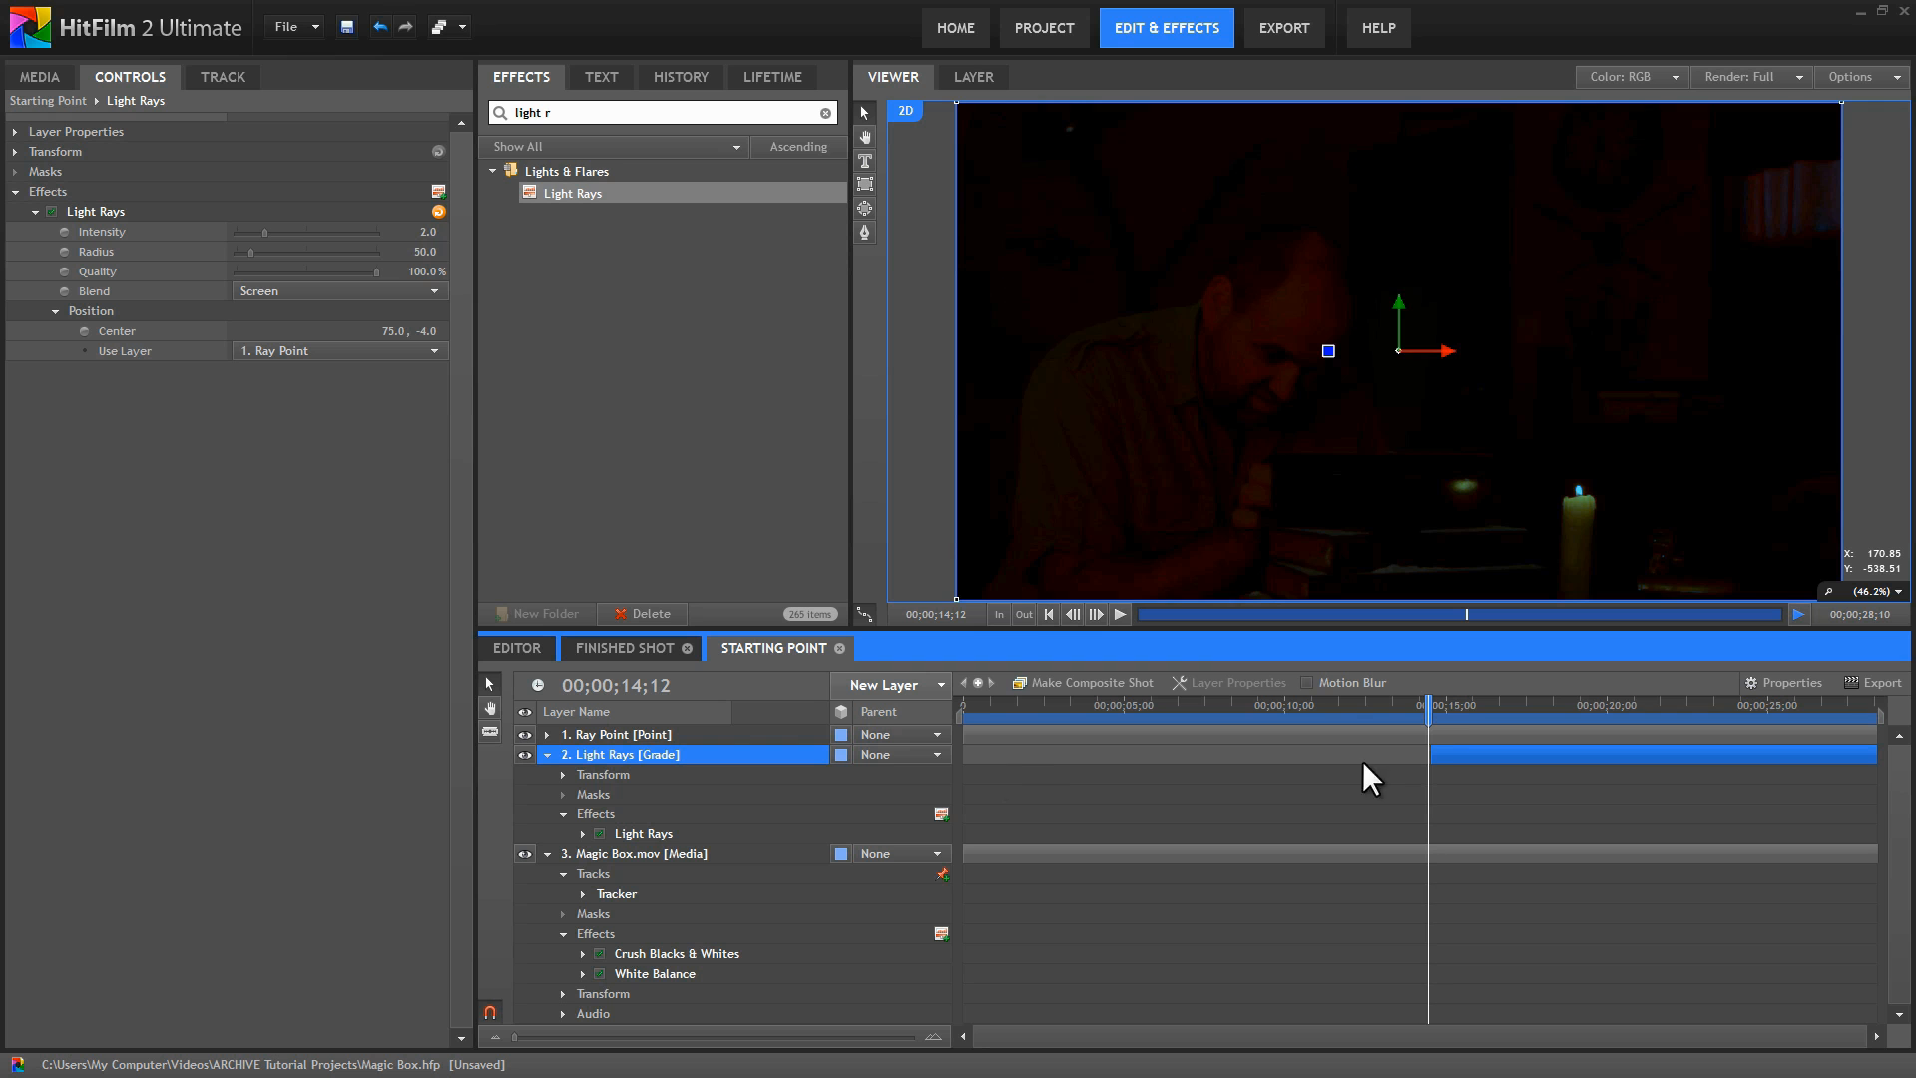
# At 00;00;22;01, refine the Light Rays centre to 79, -4 and check a few frames further on.
pyautogui.moveTo(1429, 708); pyautogui.dragTo(1671, 725)
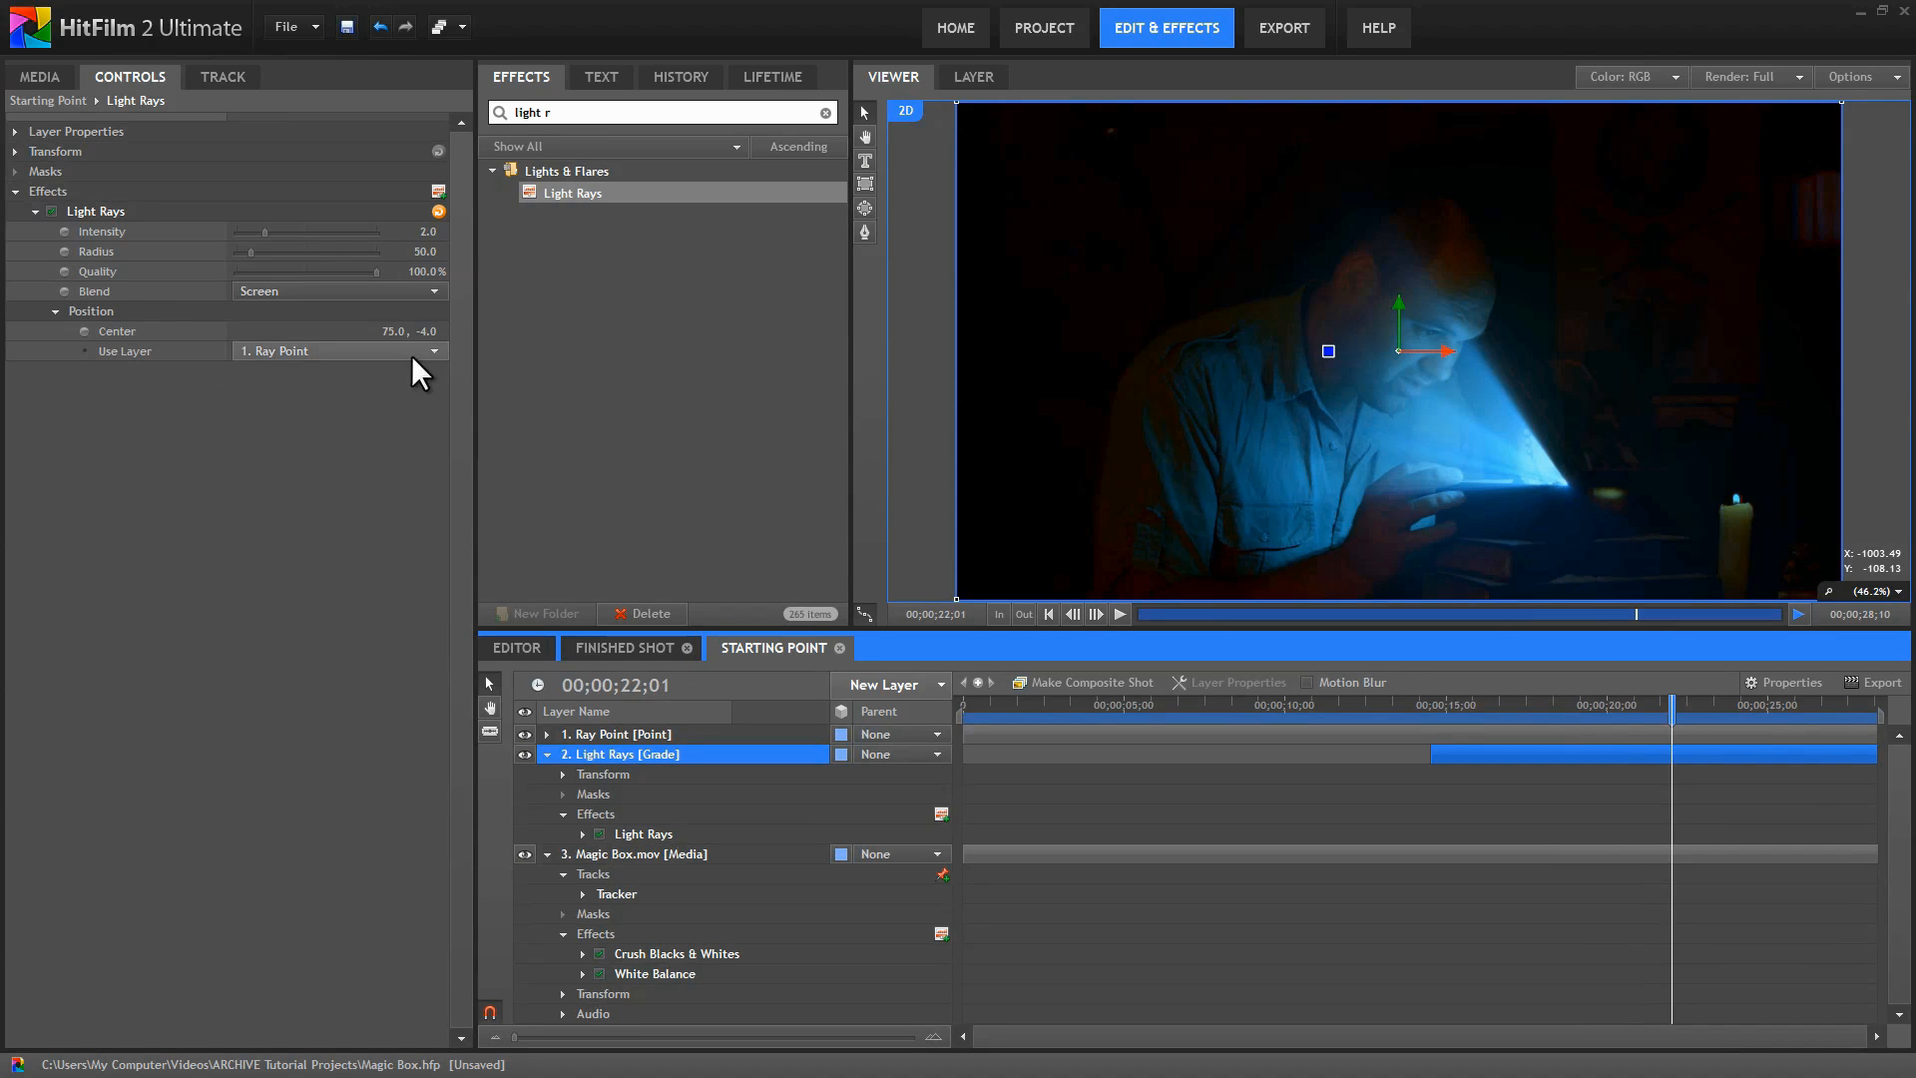
pyautogui.click(390, 330)
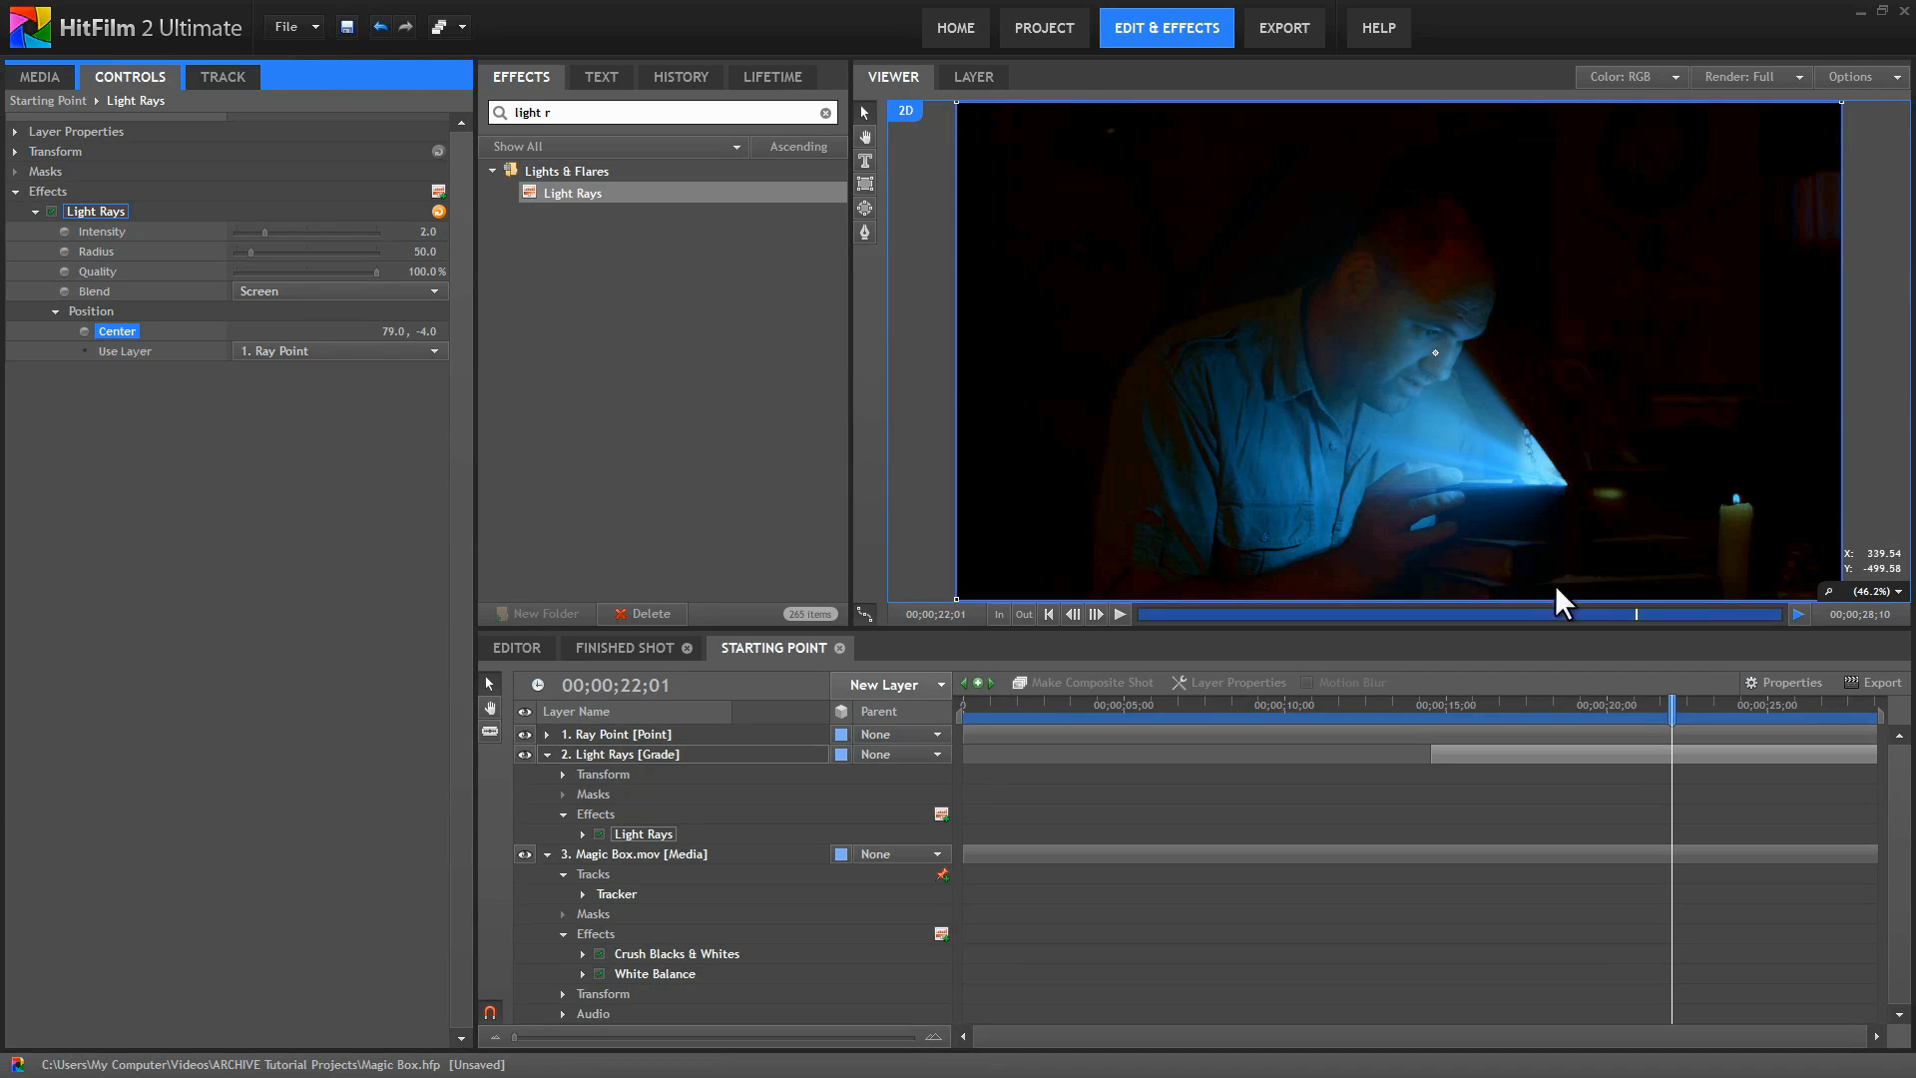
pyautogui.moveTo(1669, 704)
pyautogui.mouseDown()
pyautogui.moveTo(1736, 717)
pyautogui.moveTo(1683, 712)
pyautogui.mouseUp()
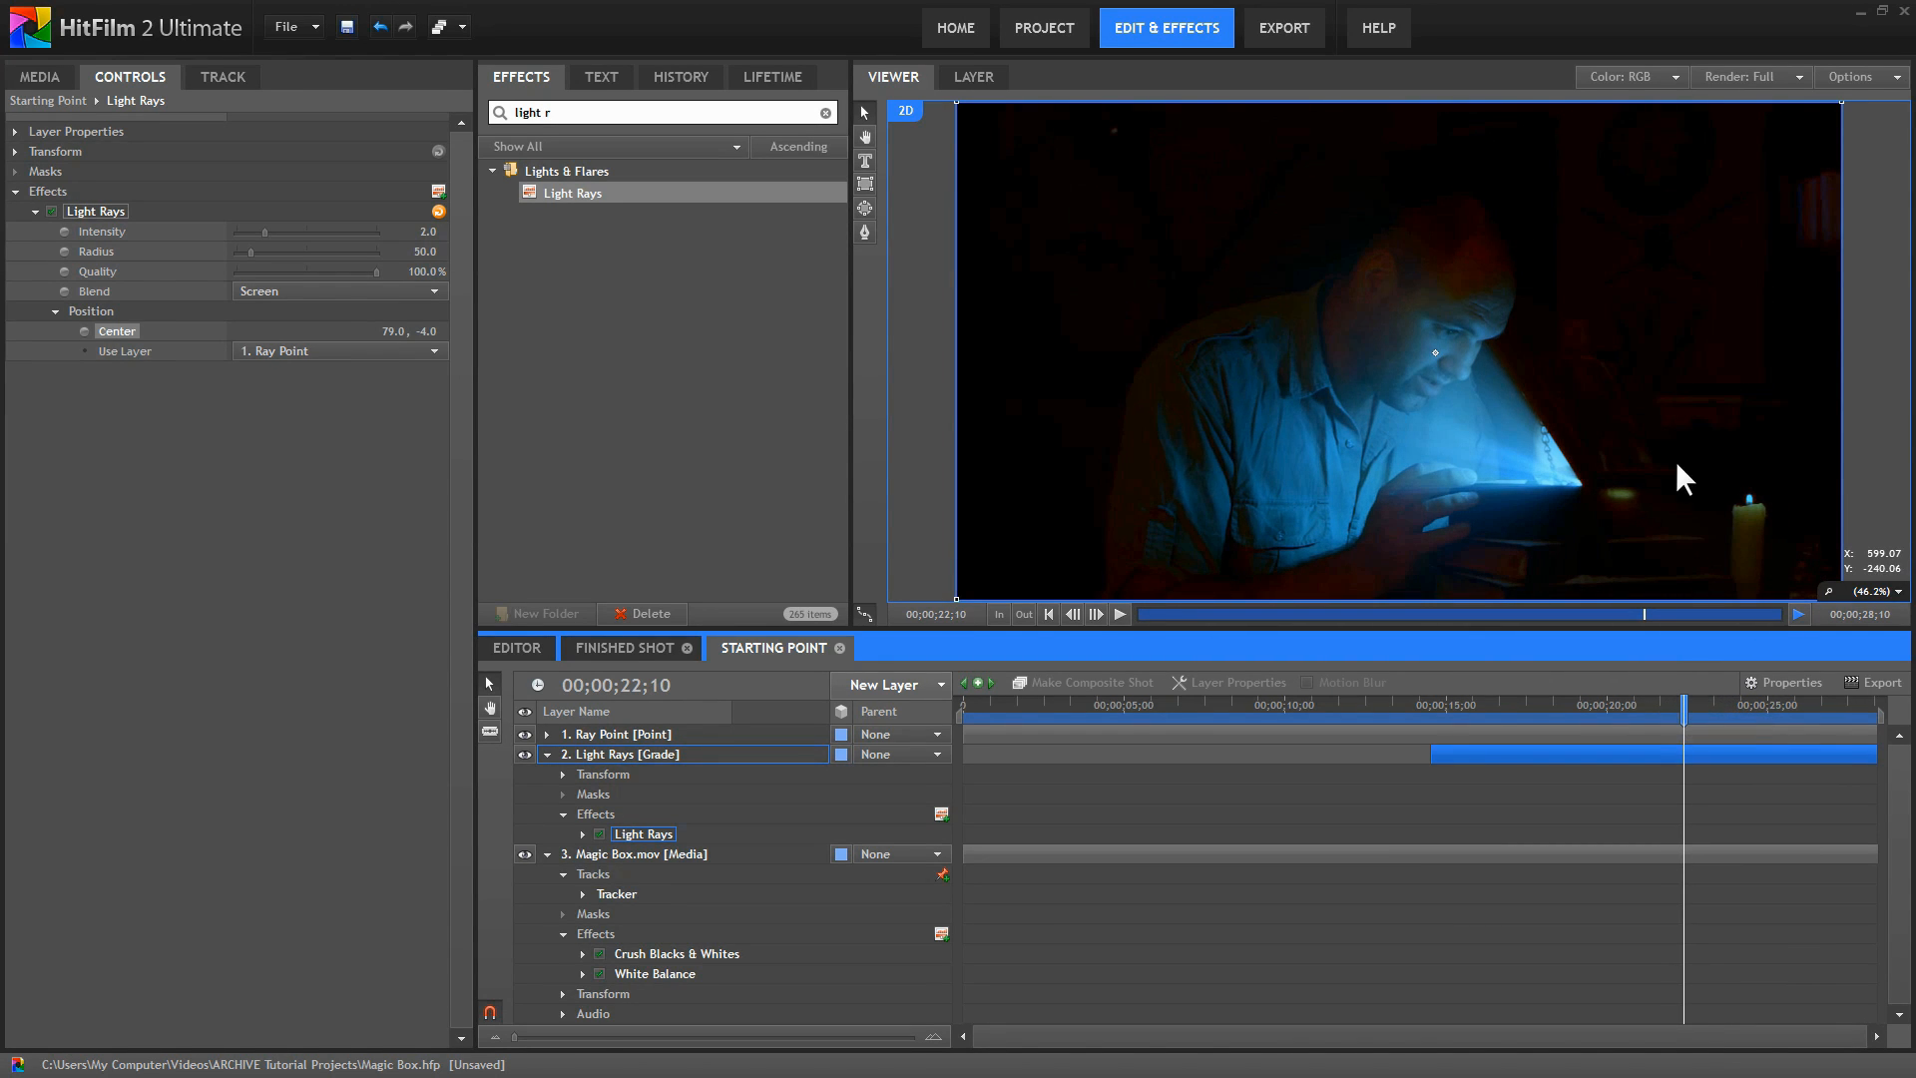
# Scale the Light Rays grade layer to 200%.
pyautogui.scroll(-1, 1674, 453)
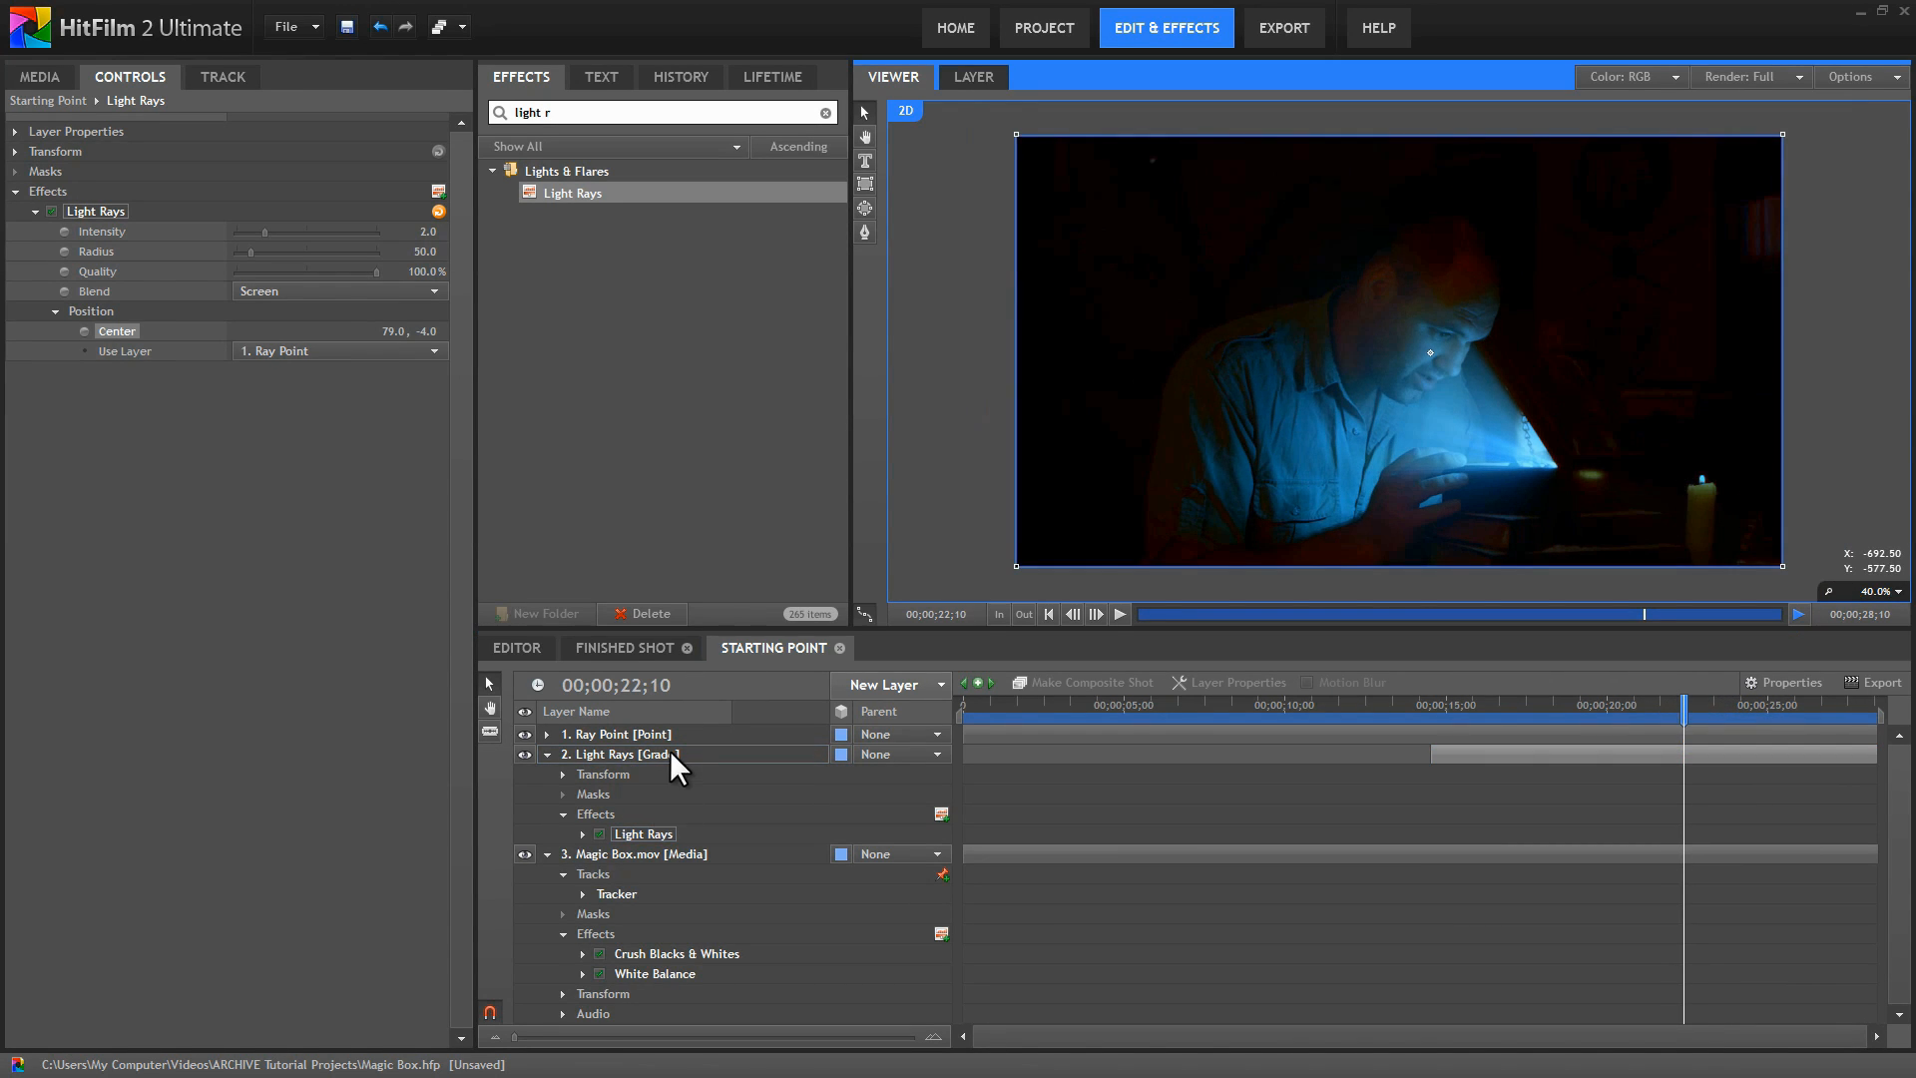
pyautogui.click(602, 756)
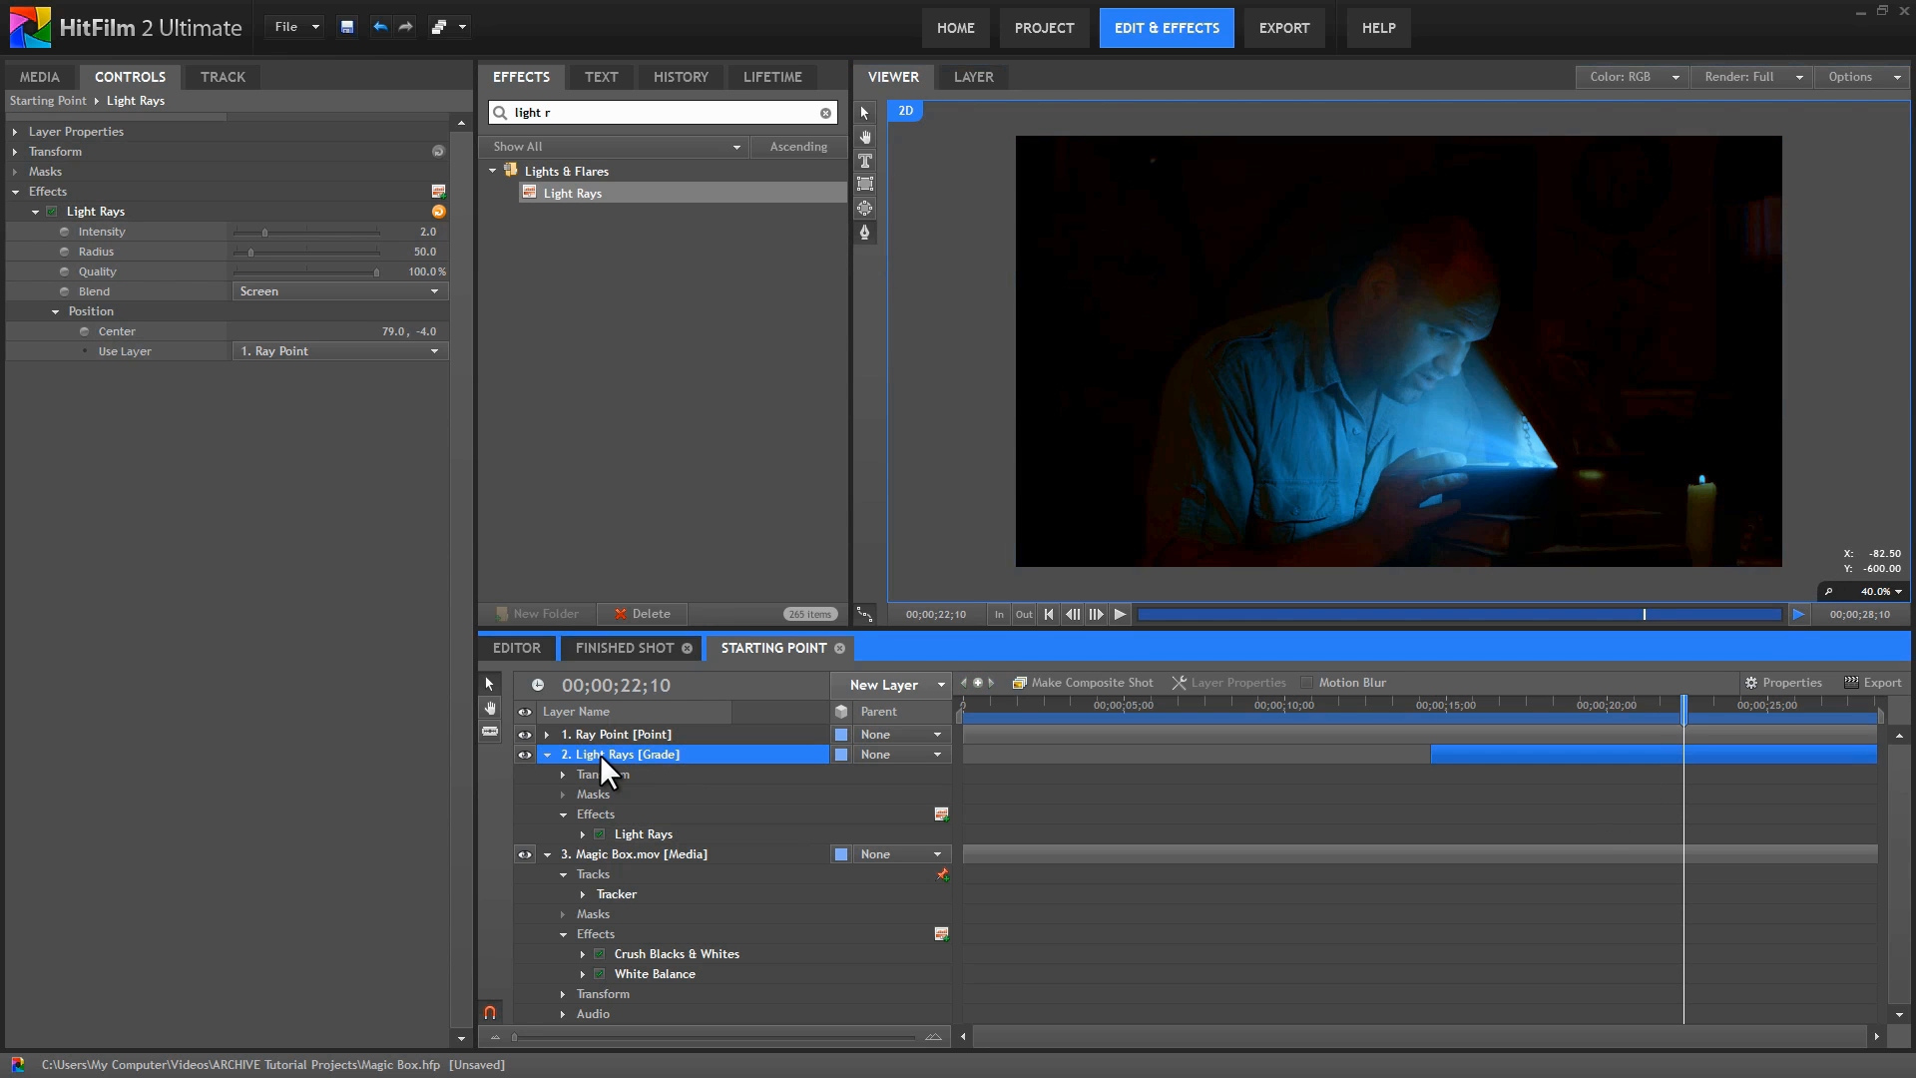
pyautogui.click(15, 152)
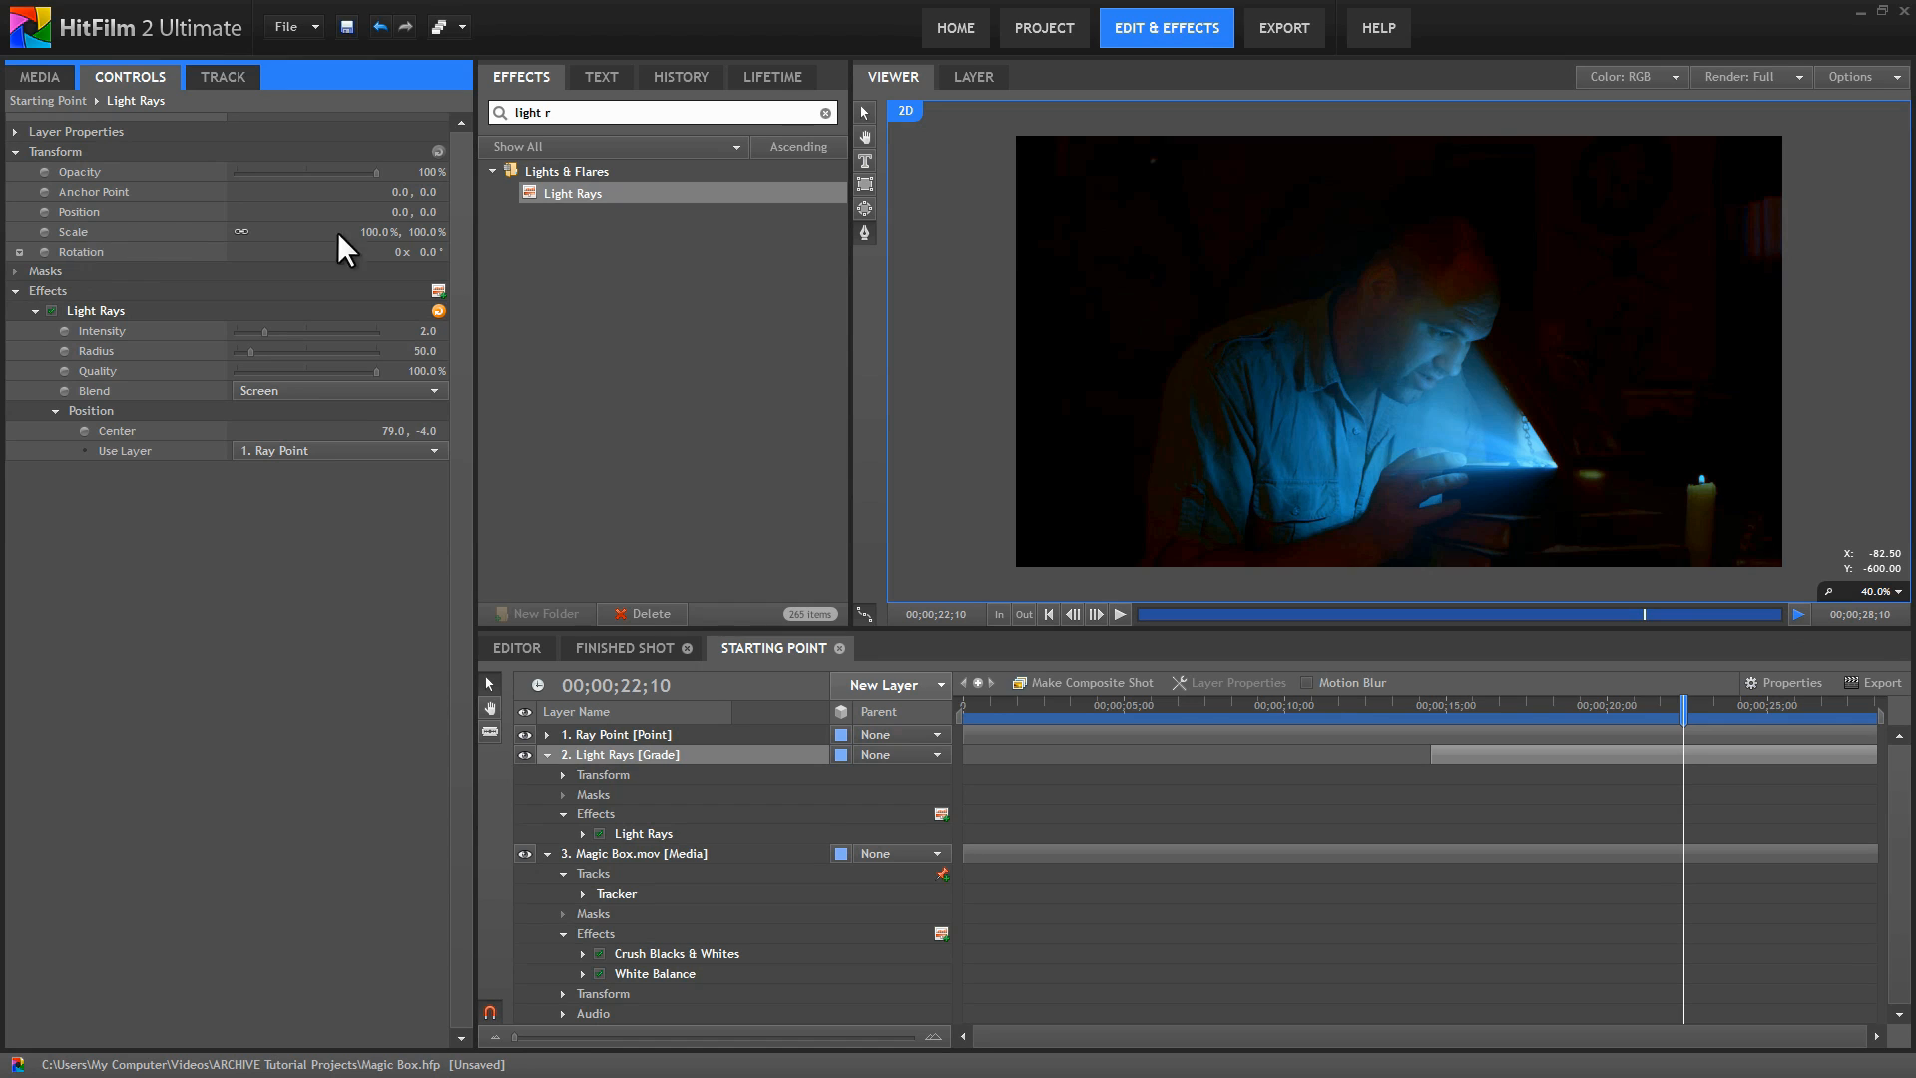
pyautogui.click(374, 229)
pyautogui.write('200')
pyautogui.press('Return')
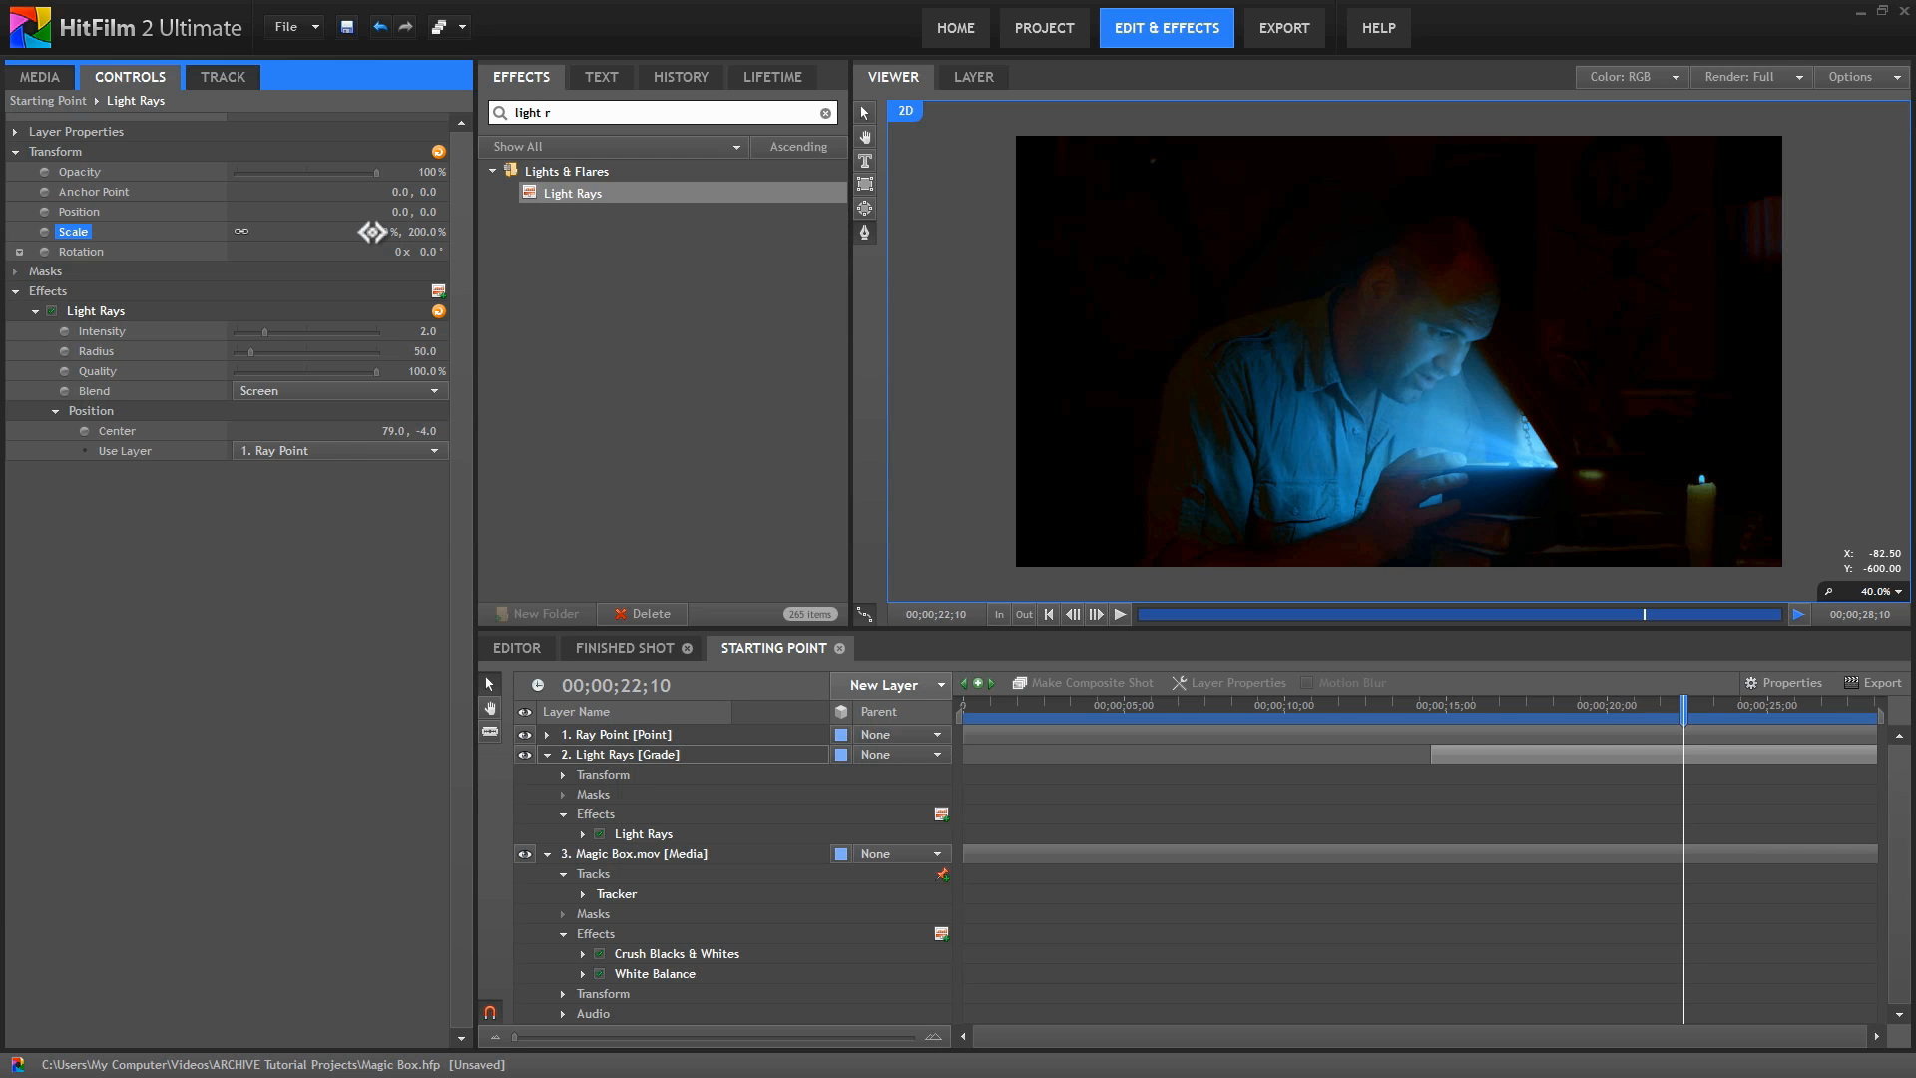
# Draw a closed four-point mask on the Light Rays layer from the box's front edge around the candle area.
pyautogui.click(864, 232)
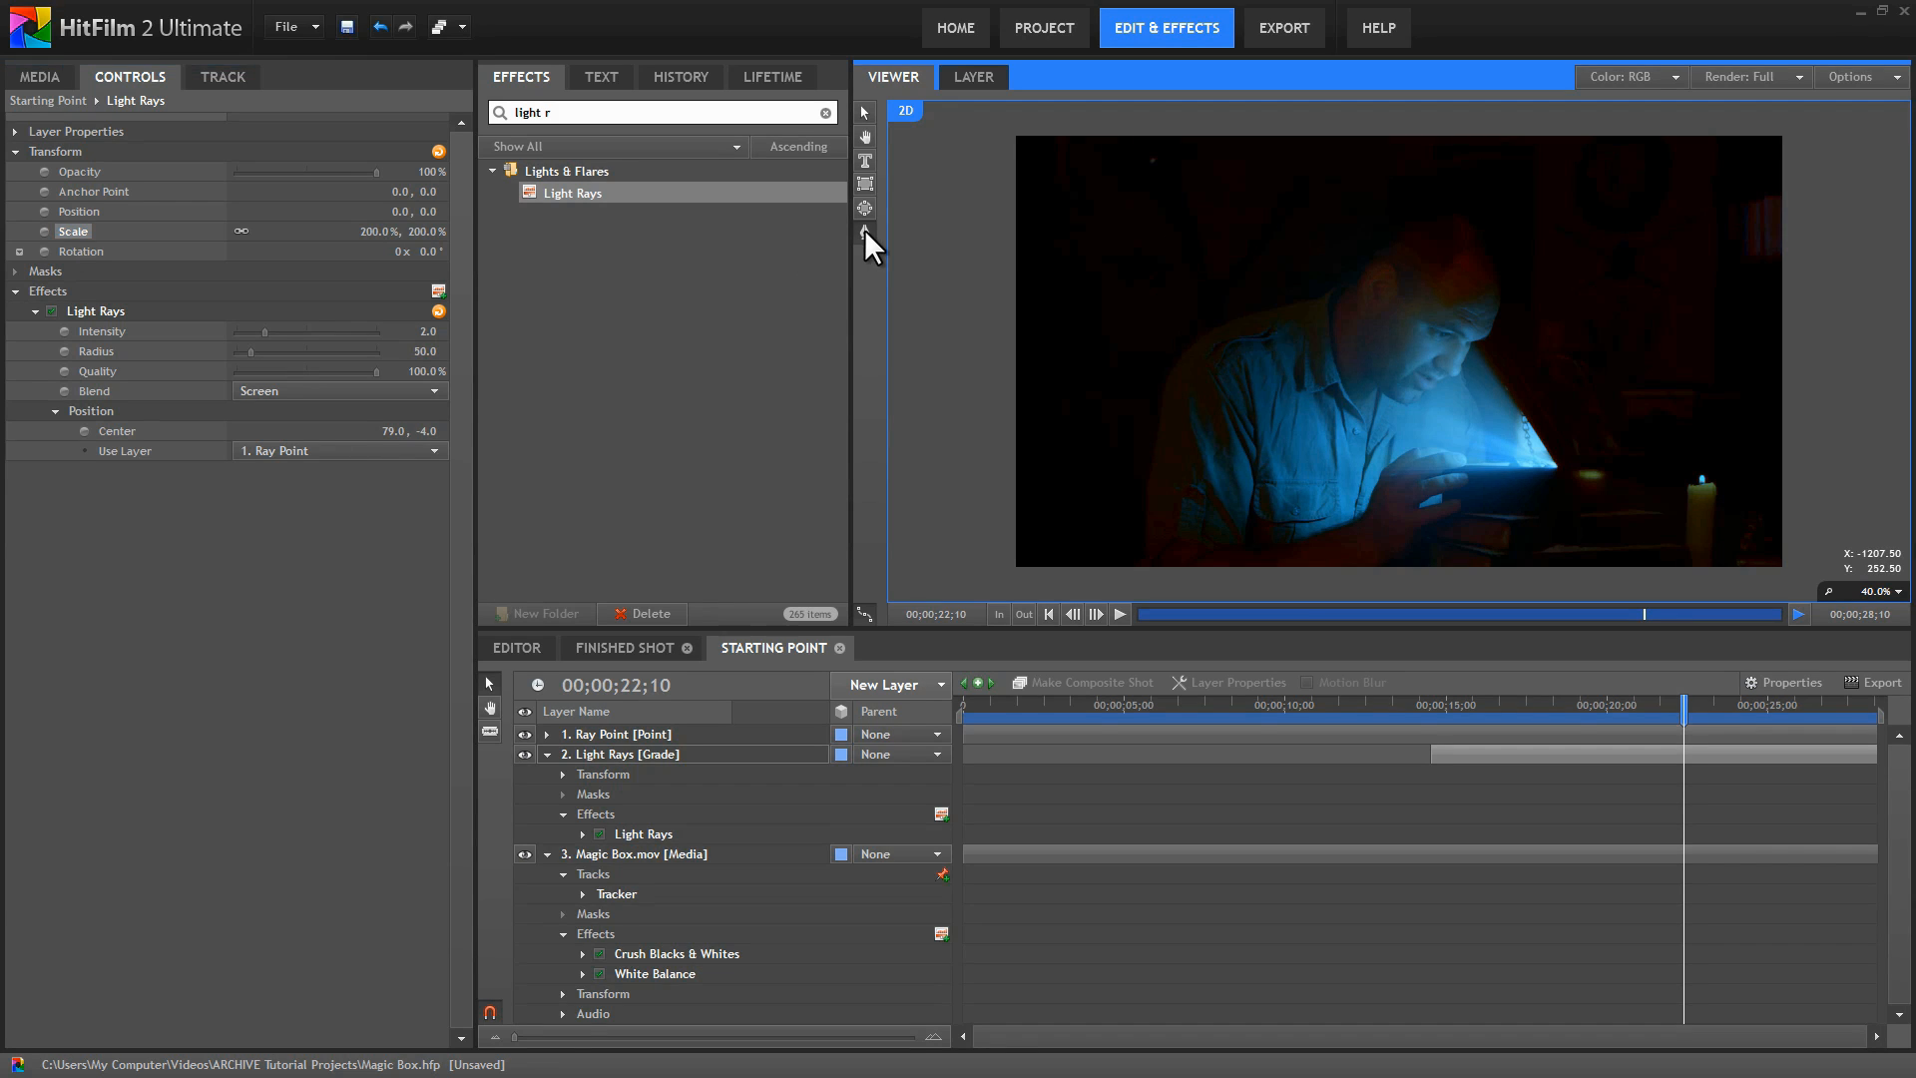
pyautogui.click(1563, 466)
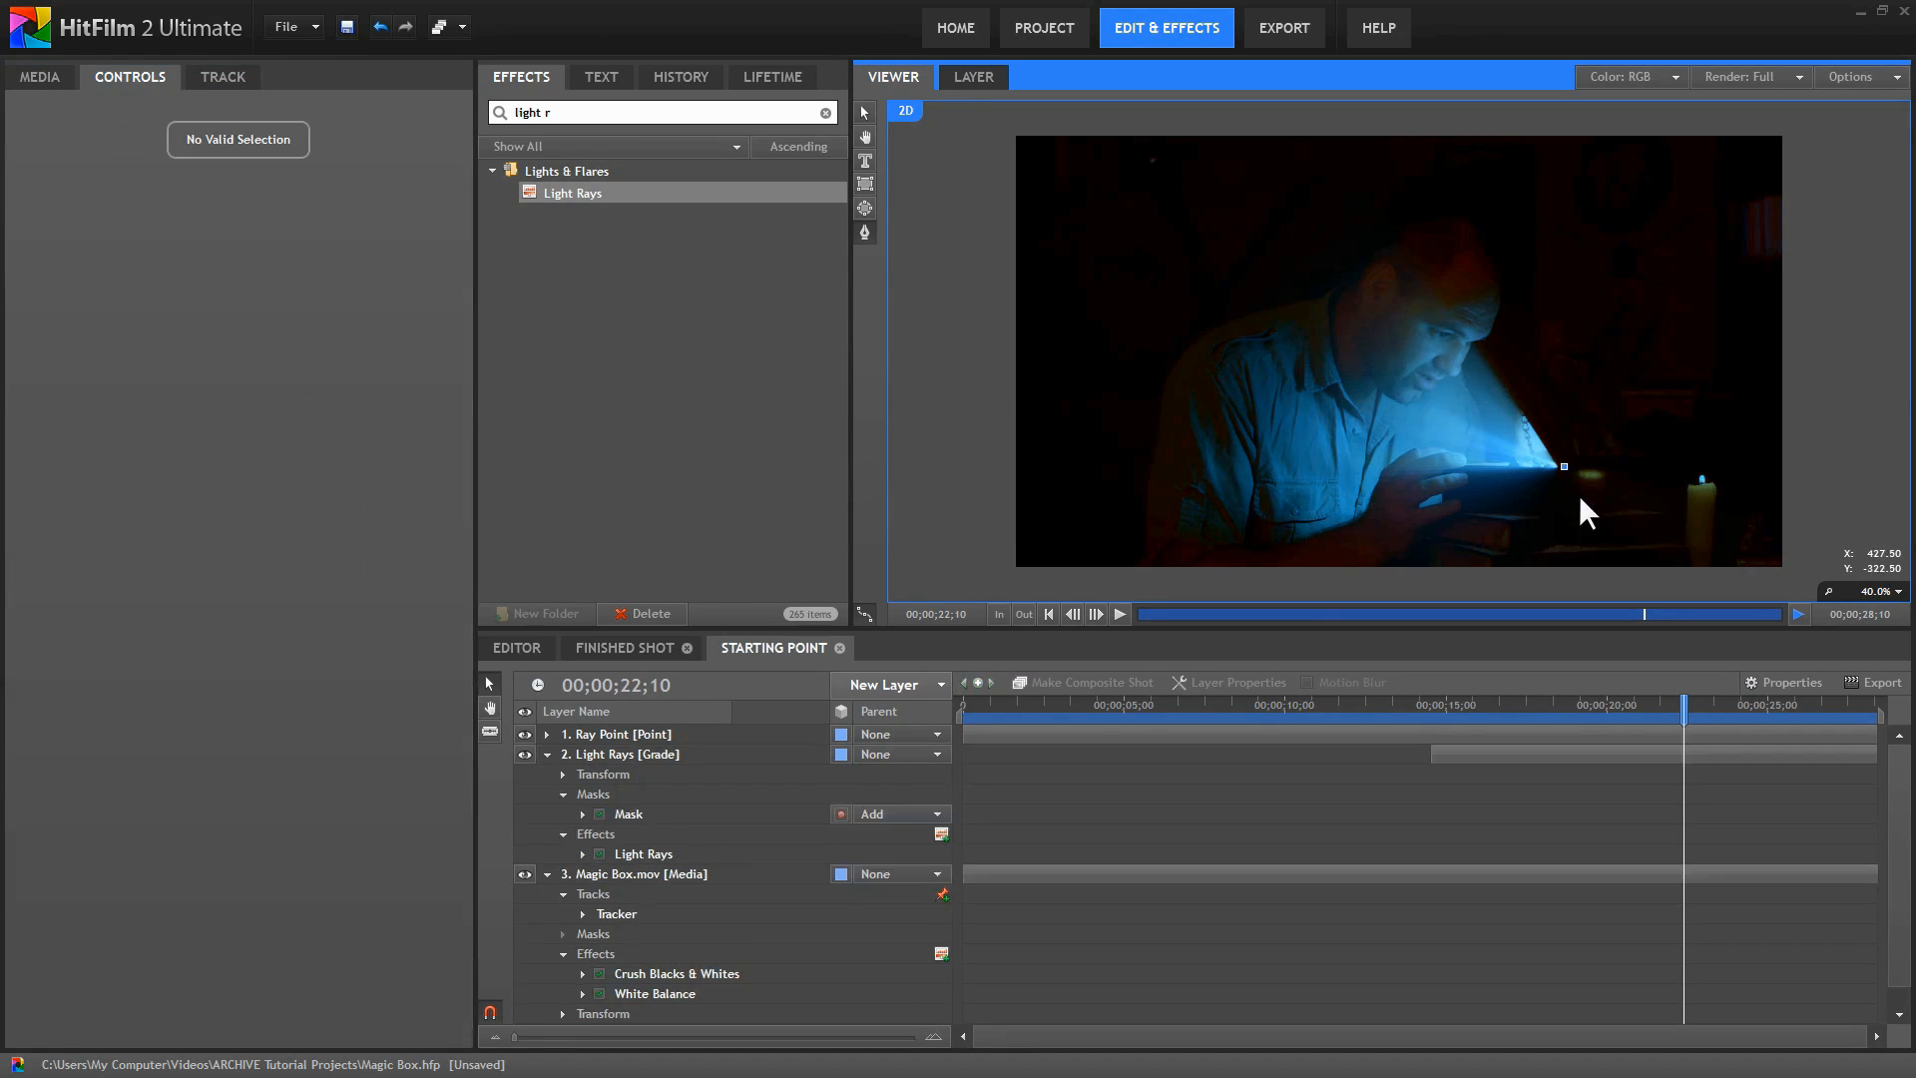
pyautogui.click(1626, 572)
pyautogui.click(1805, 571)
pyautogui.click(1788, 228)
pyautogui.click(1563, 464)
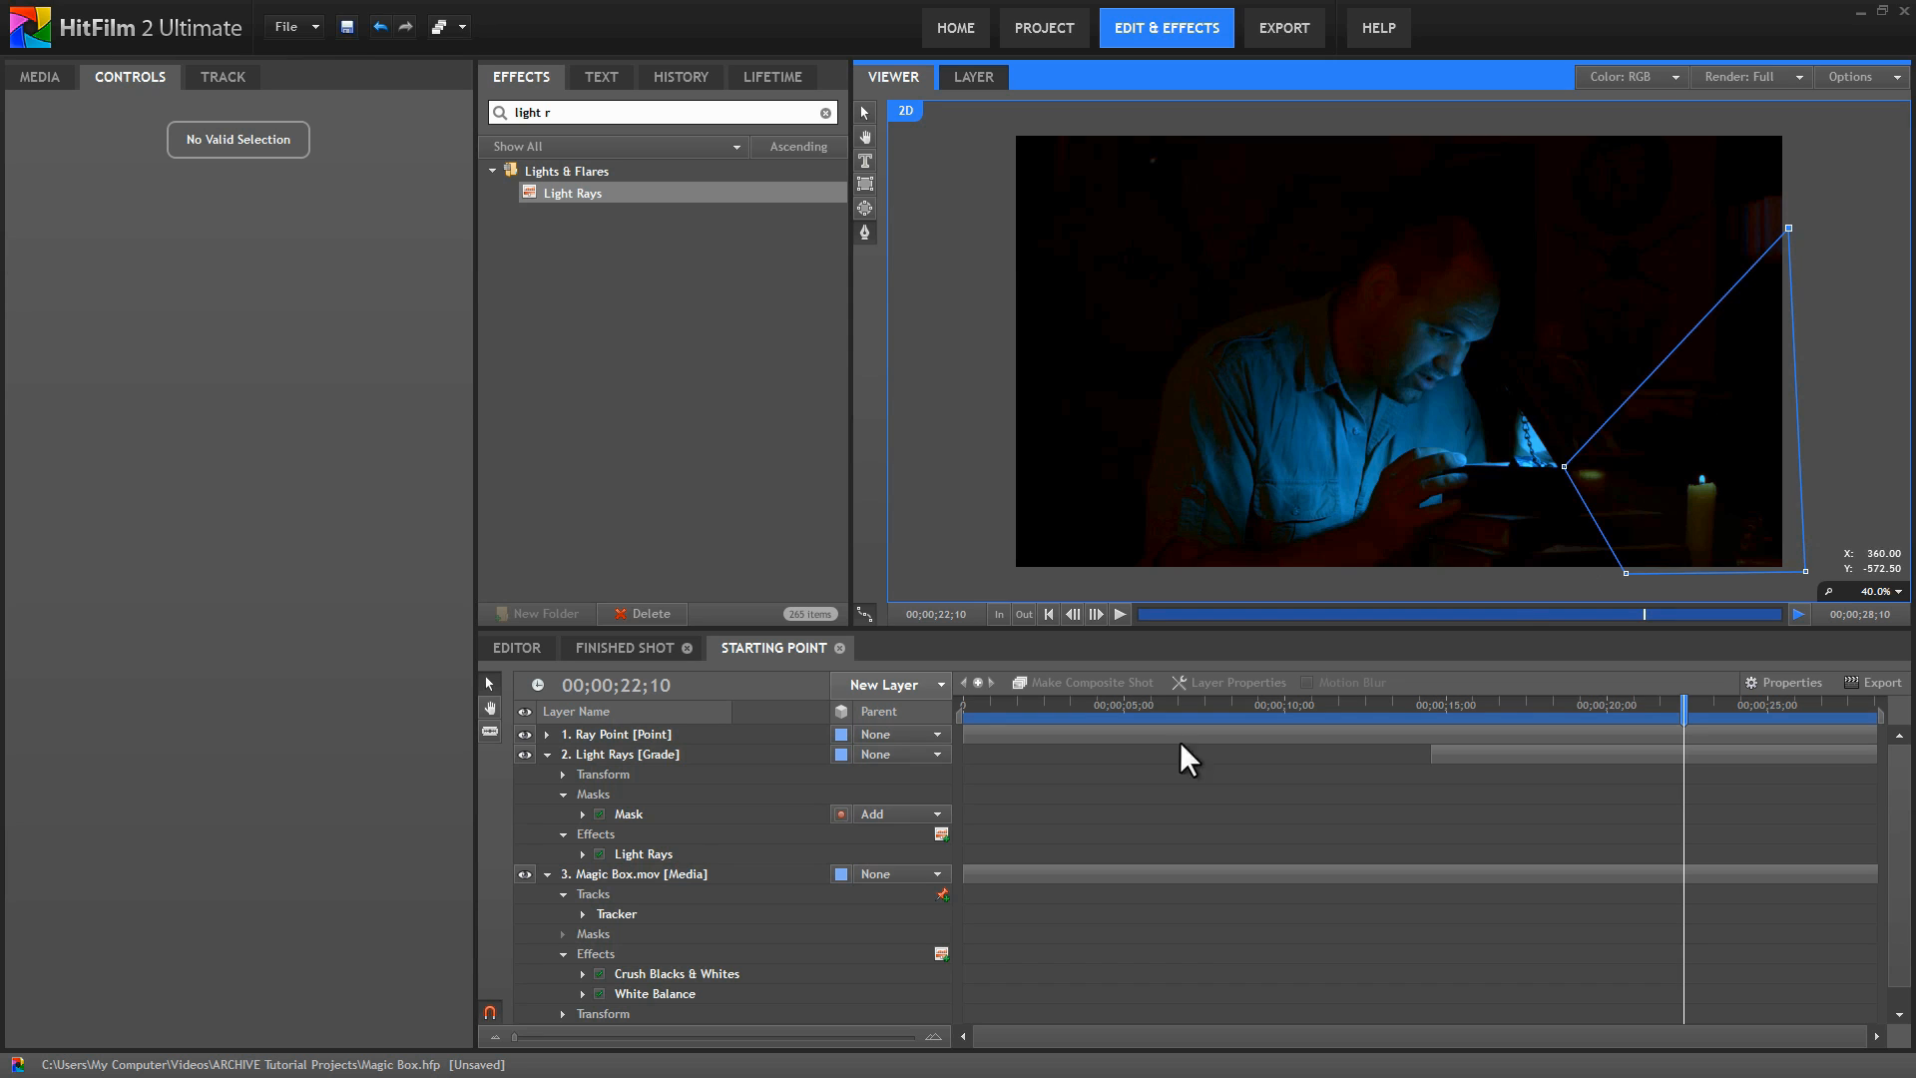
# Invert the Light Rays layer's mask and set its feather strength to 20 px.
pyautogui.click(632, 810)
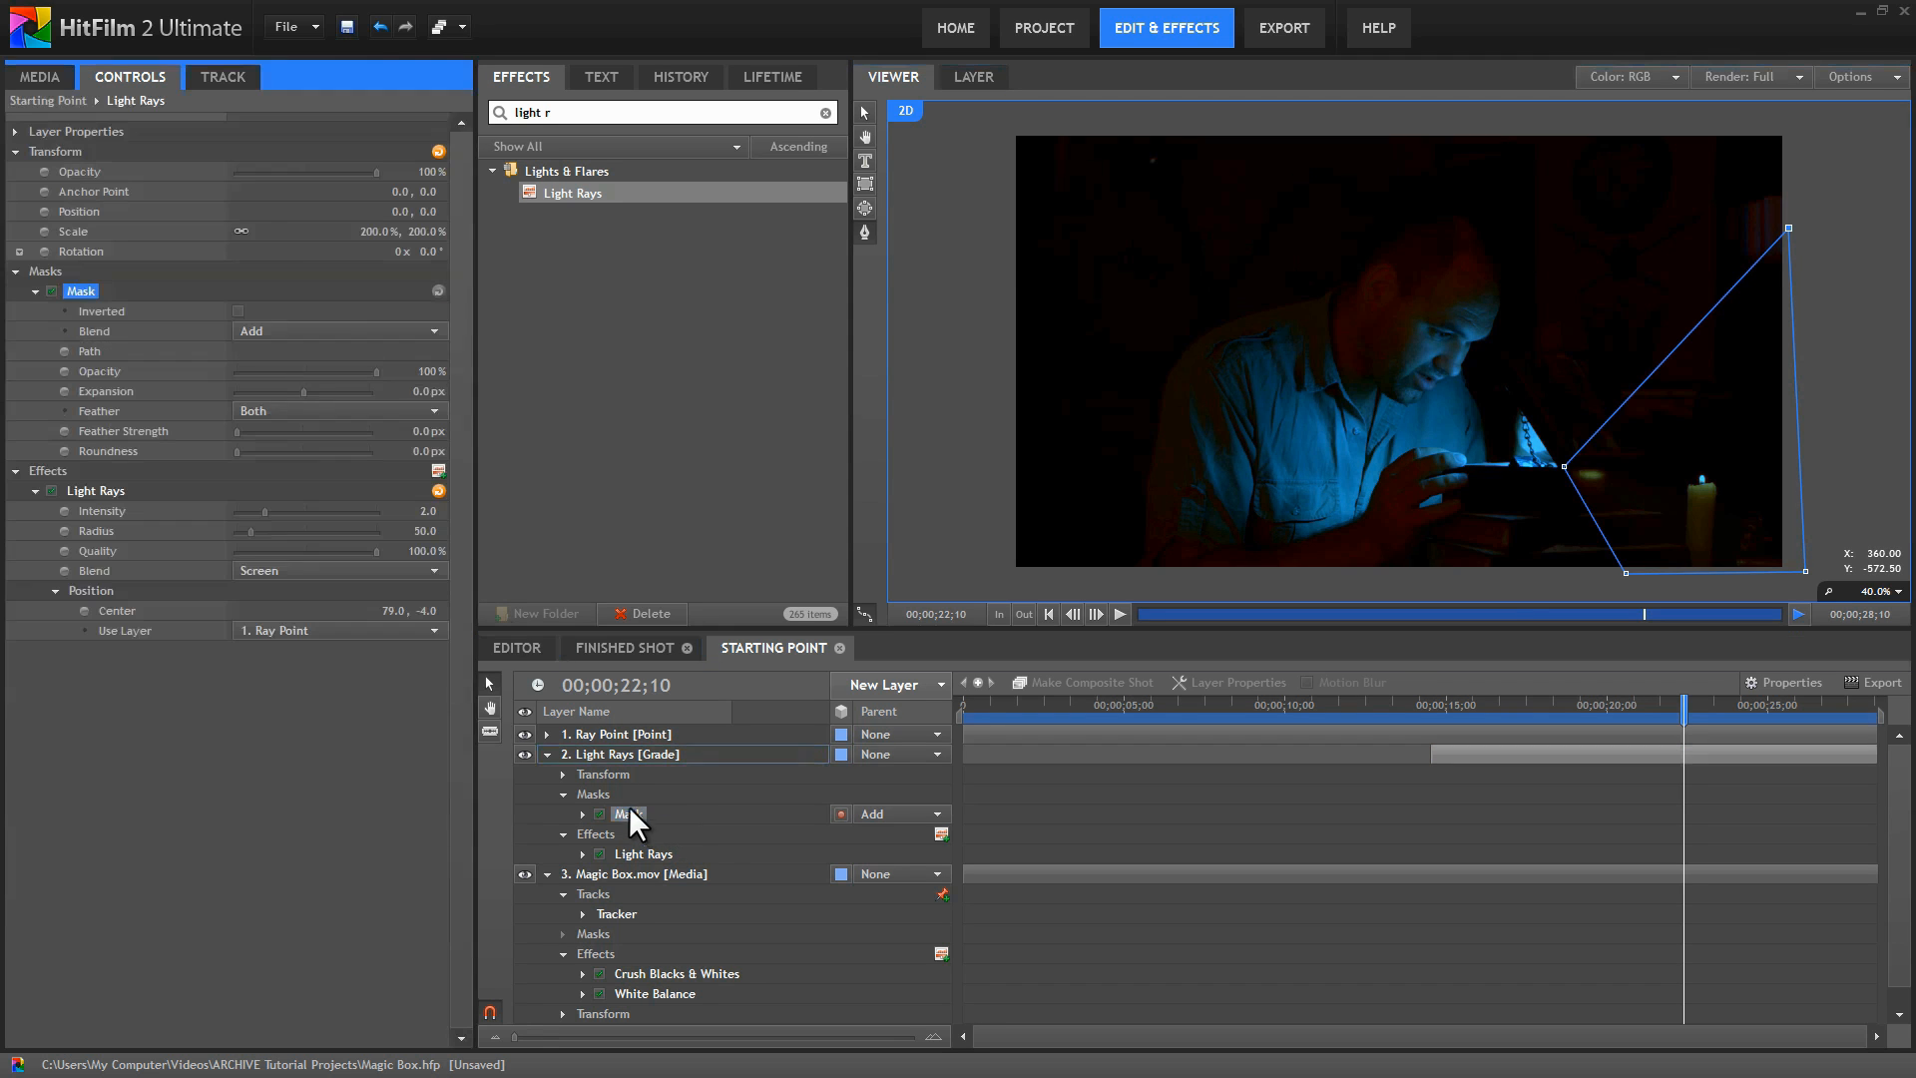
pyautogui.click(238, 310)
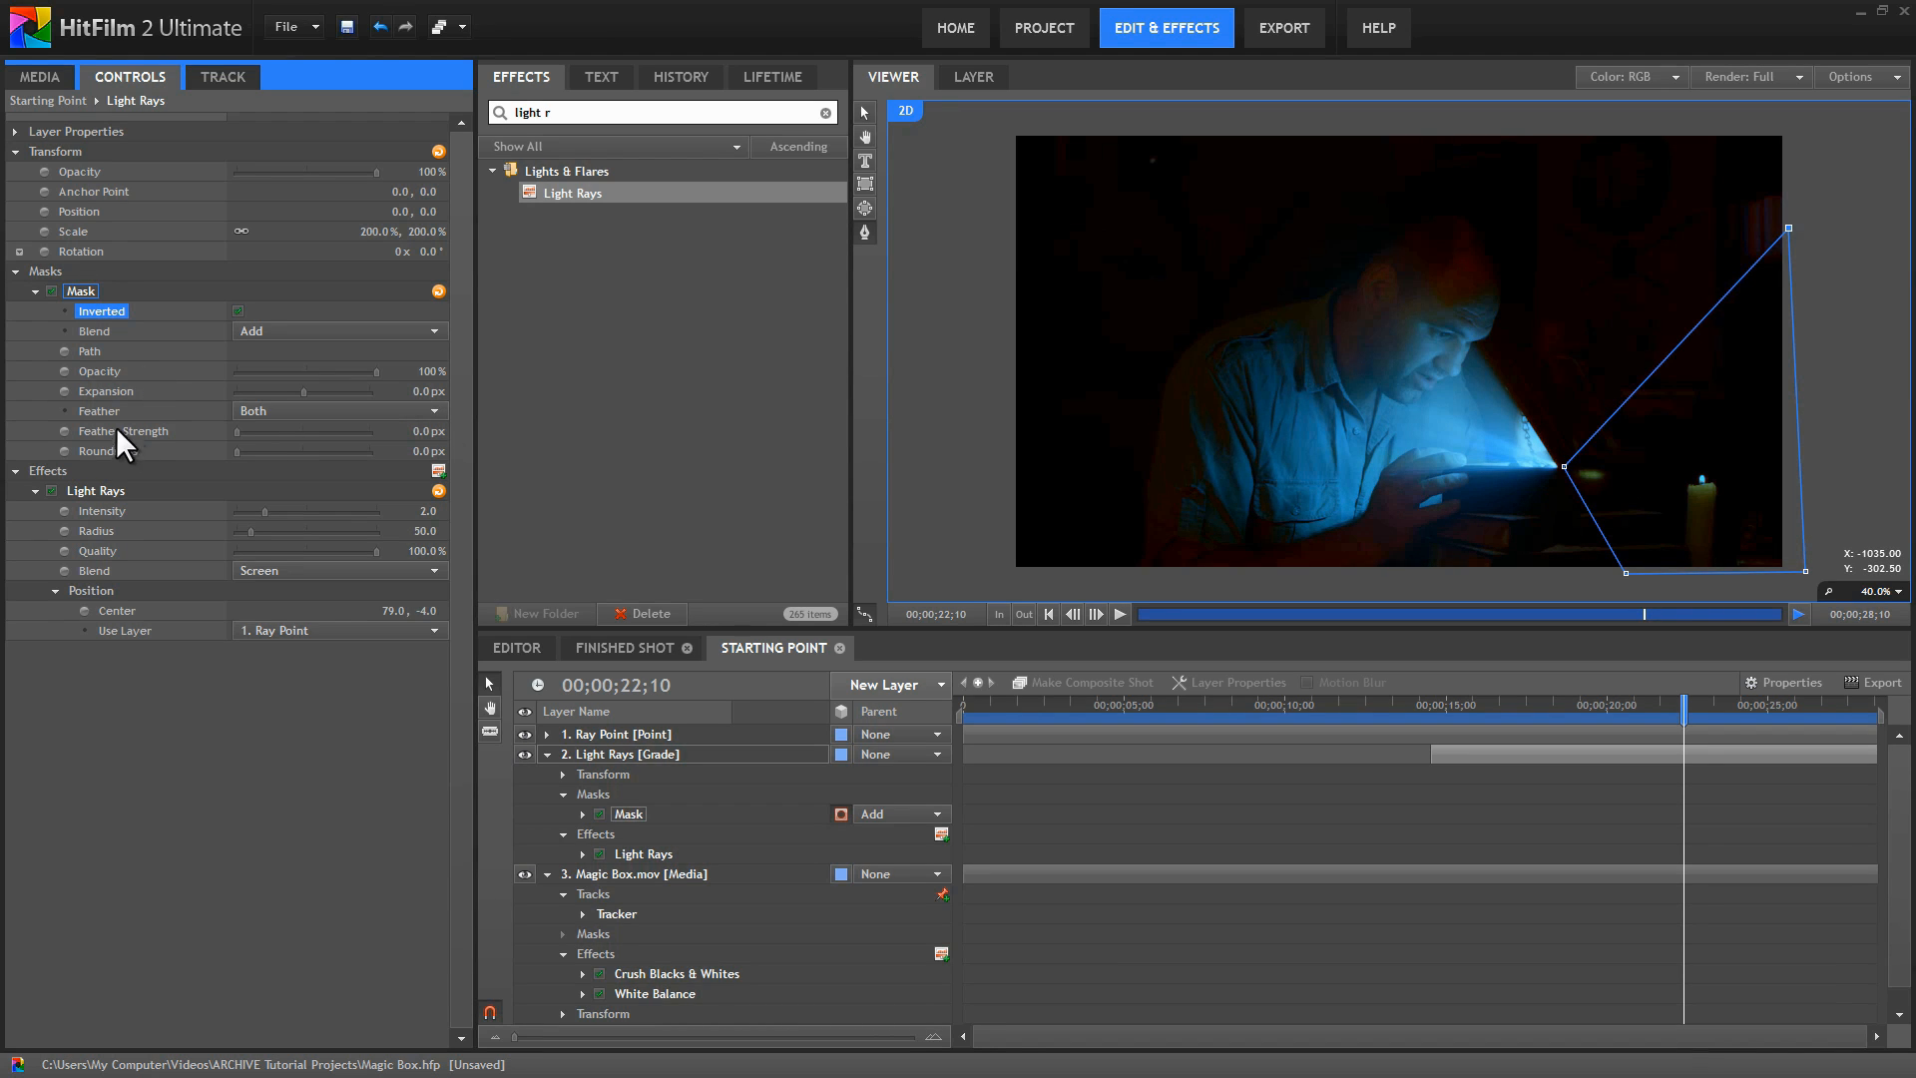
pyautogui.moveTo(237, 429); pyautogui.dragTo(239, 429)
# Parent the Light Rays layer to the Ray Point layer and scrub the timeline to check the mask's movement.
pyautogui.click(937, 754)
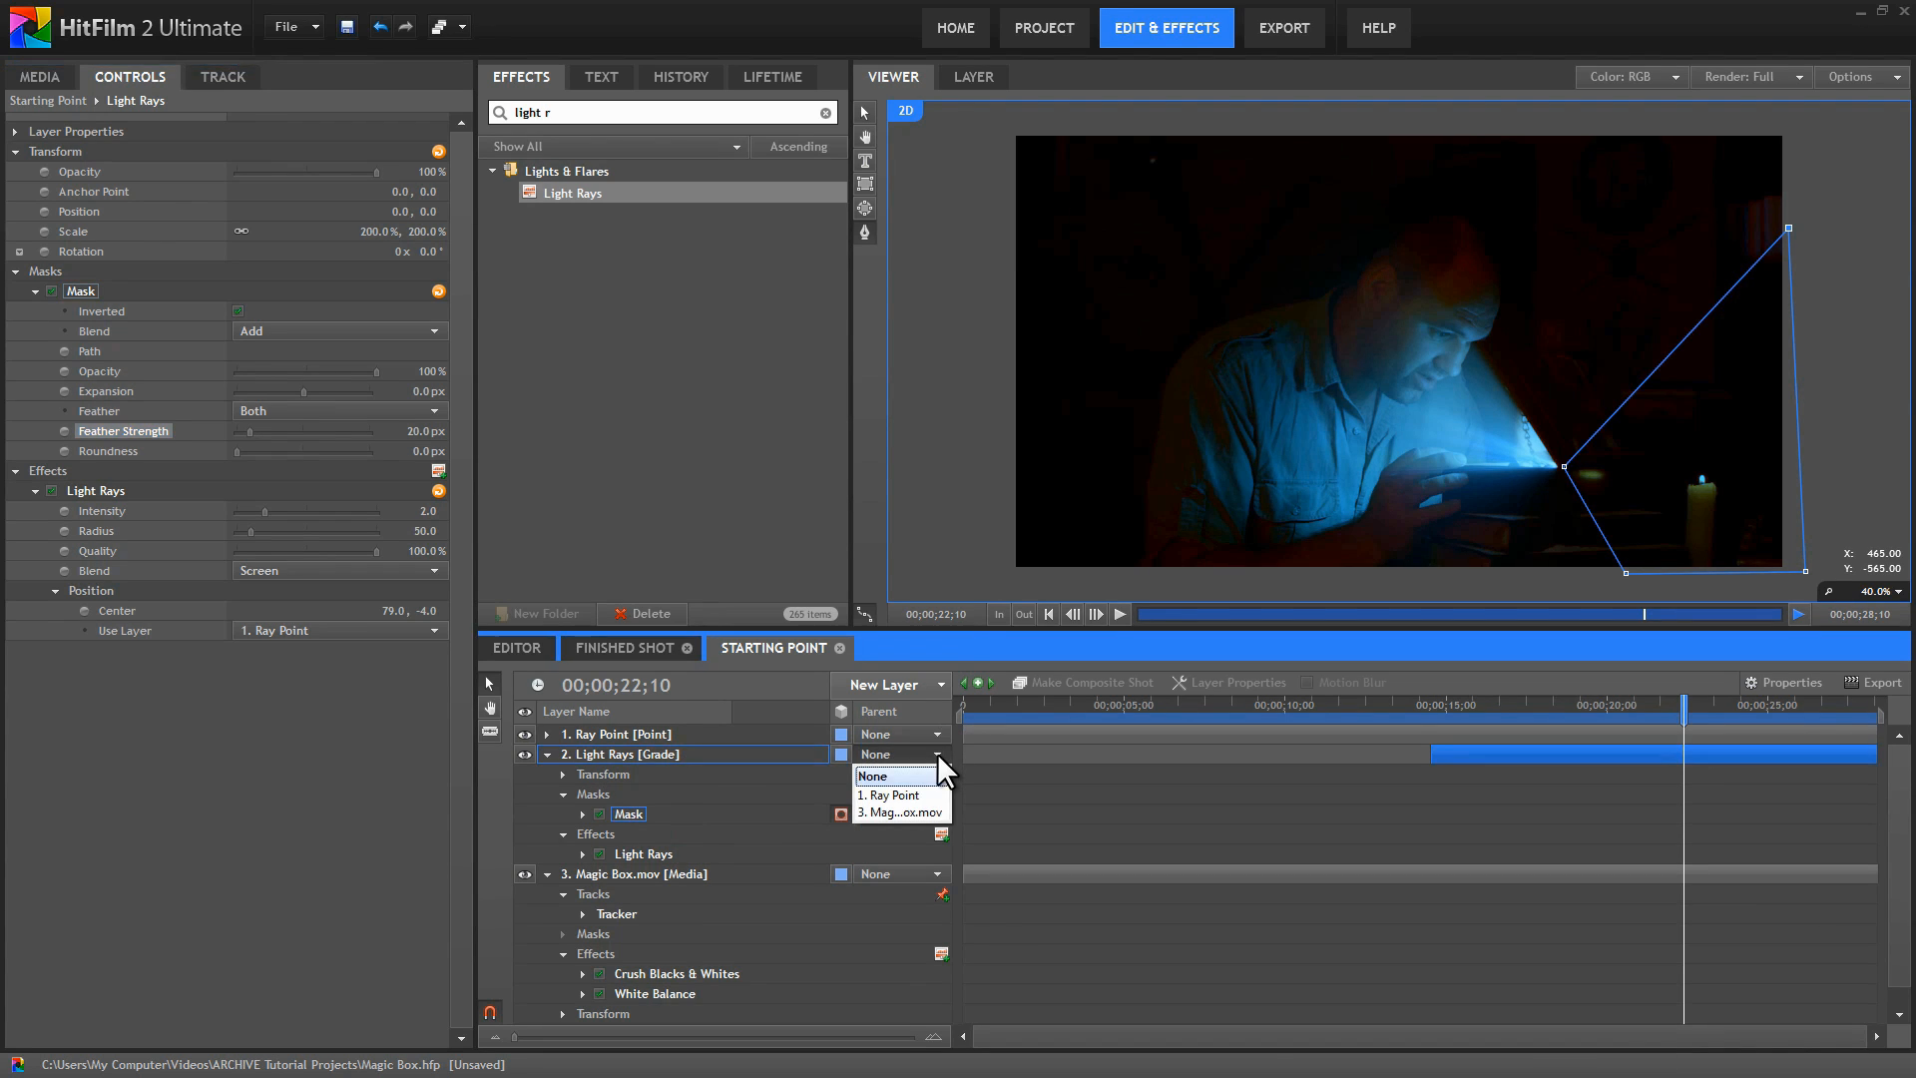
pyautogui.click(888, 795)
pyautogui.moveTo(1683, 710); pyautogui.dragTo(1590, 744)
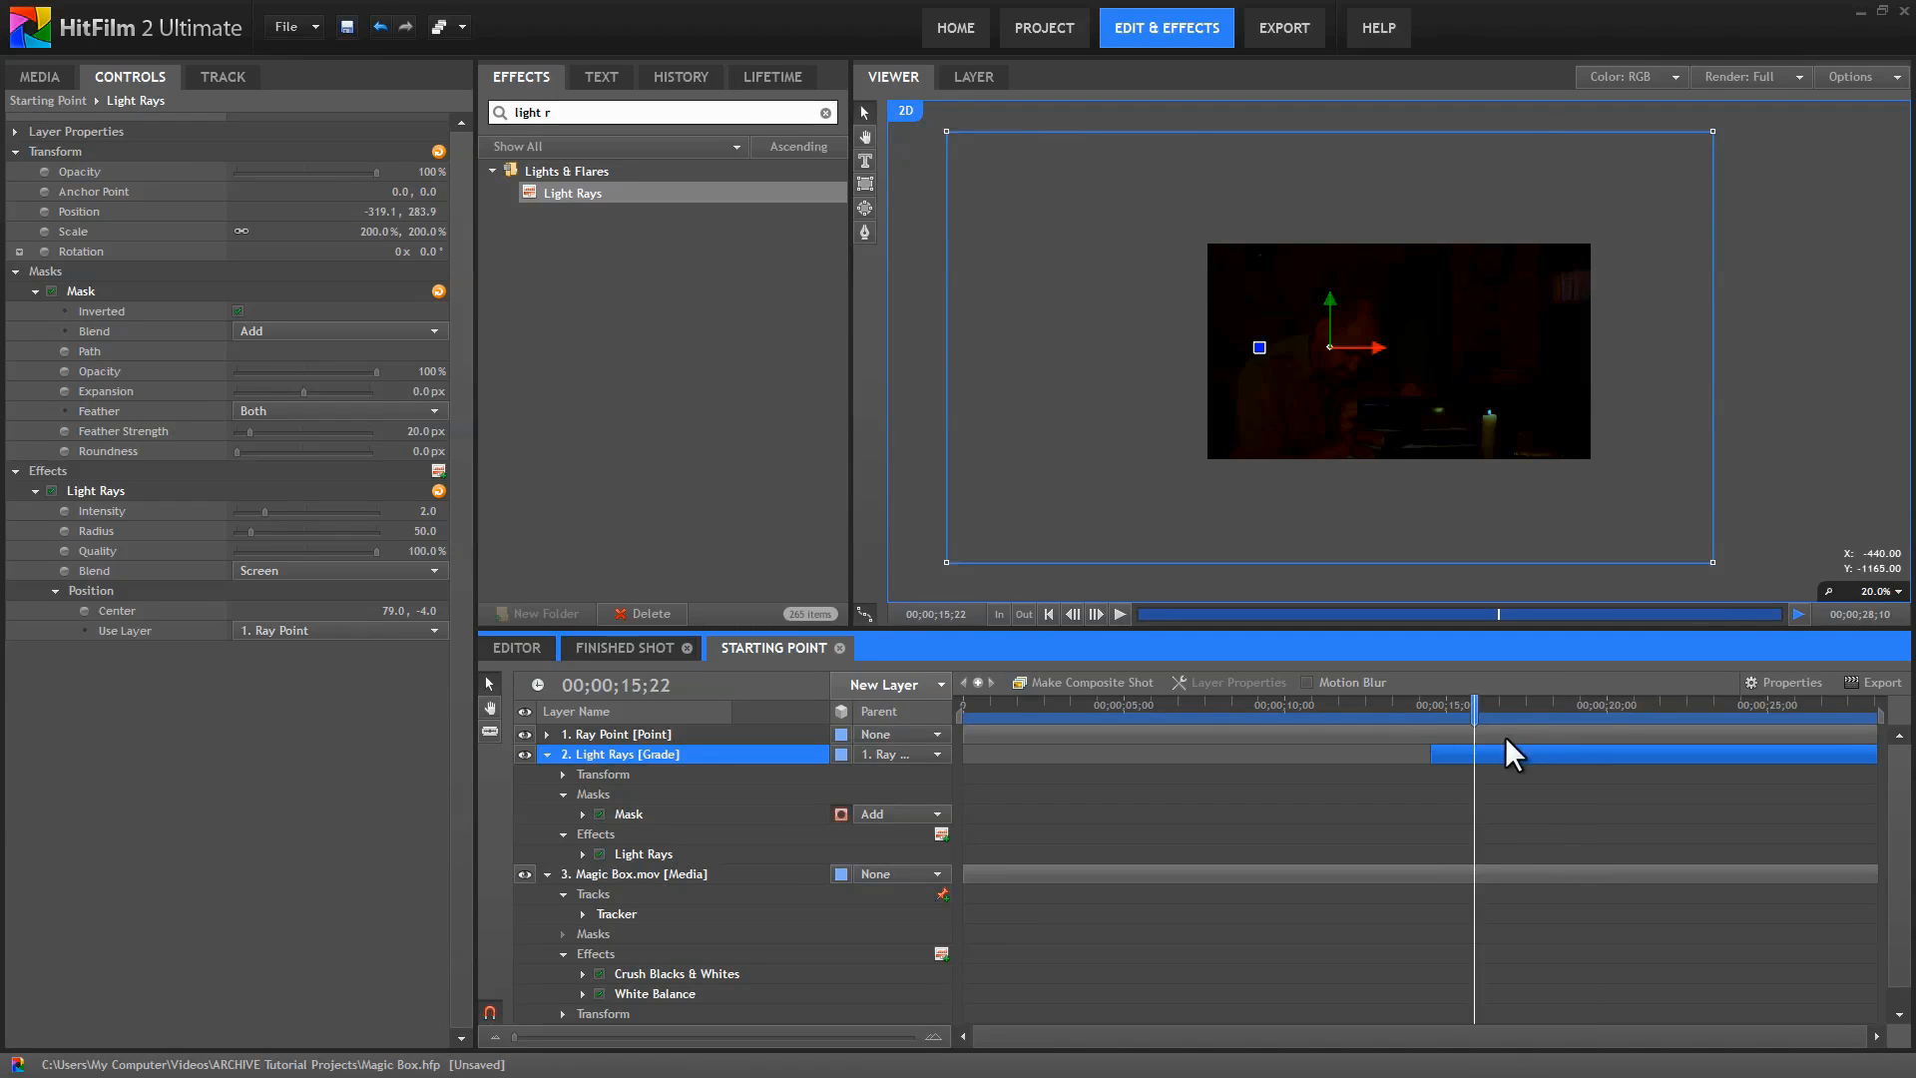
pyautogui.click(1532, 707)
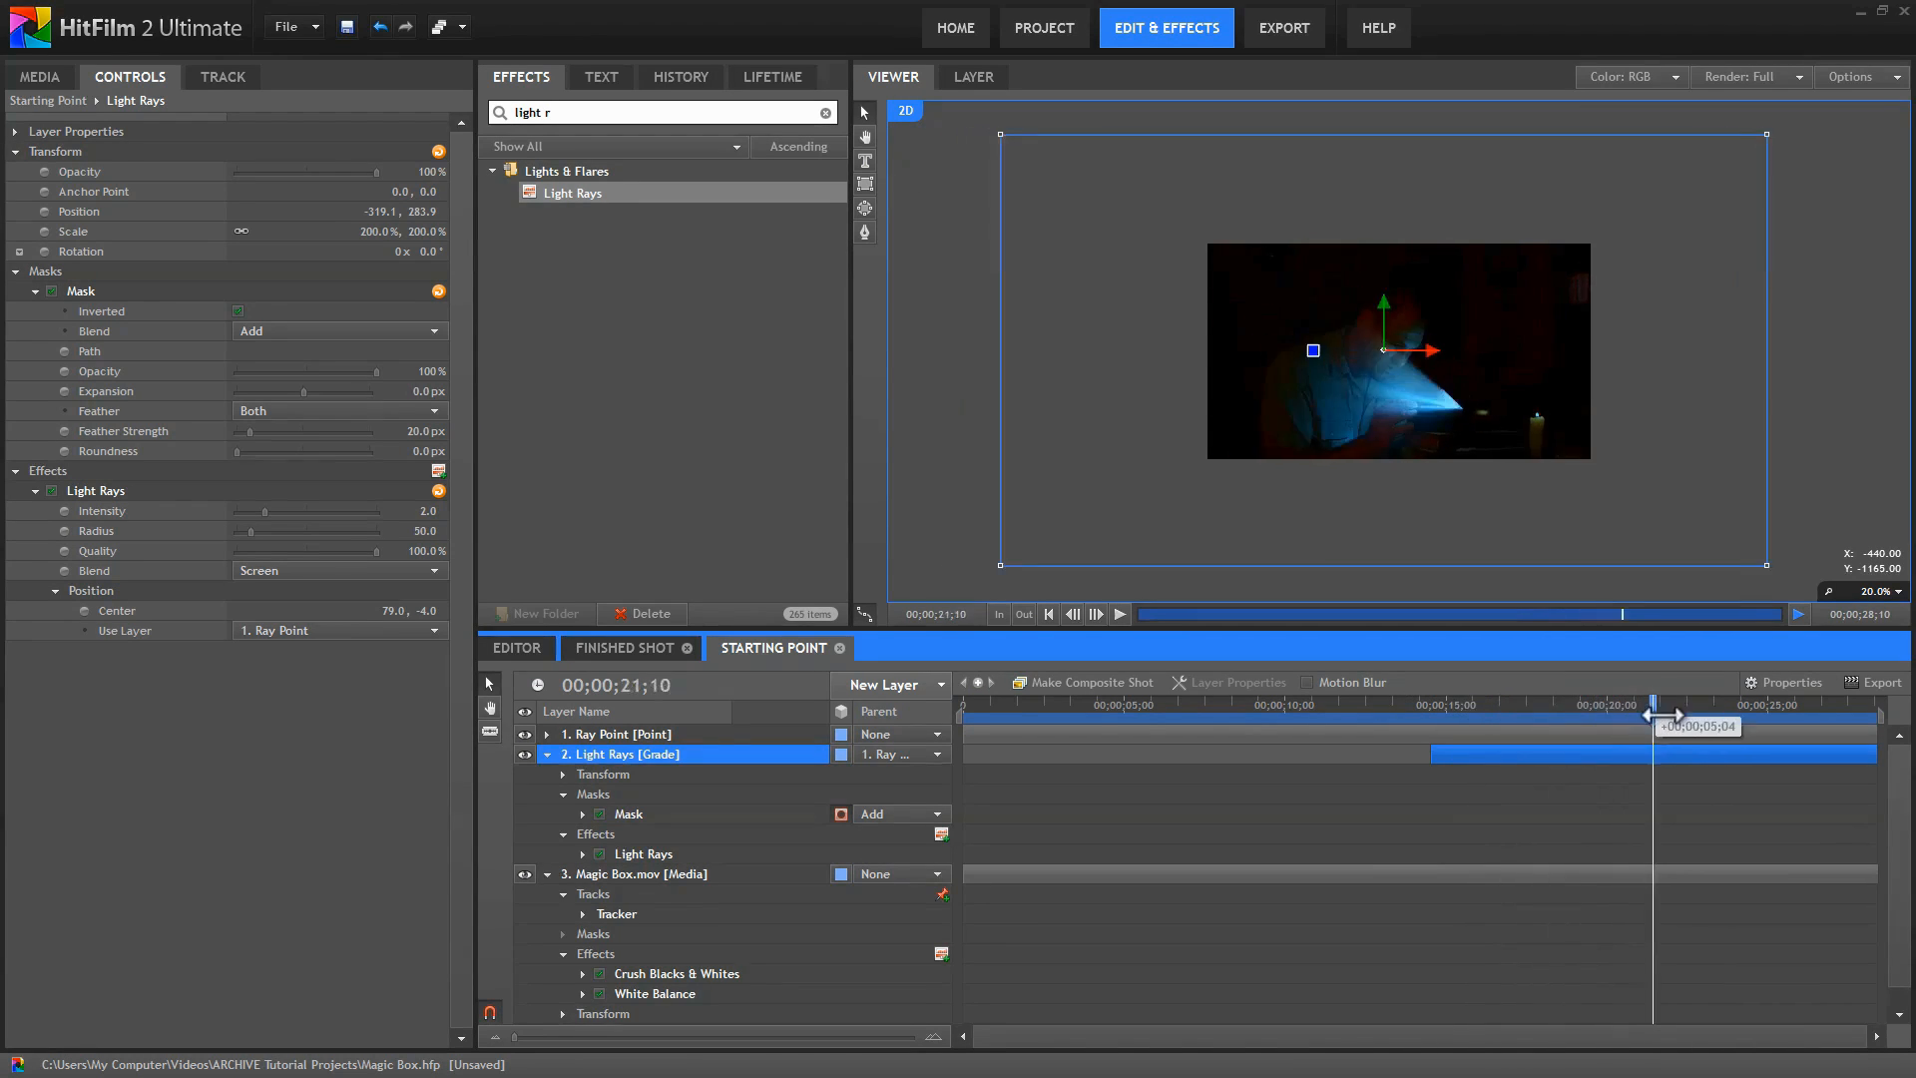
# Scale the view to fit and play the shot from the beginning to review the tracked light rays.
pyautogui.click(1896, 591)
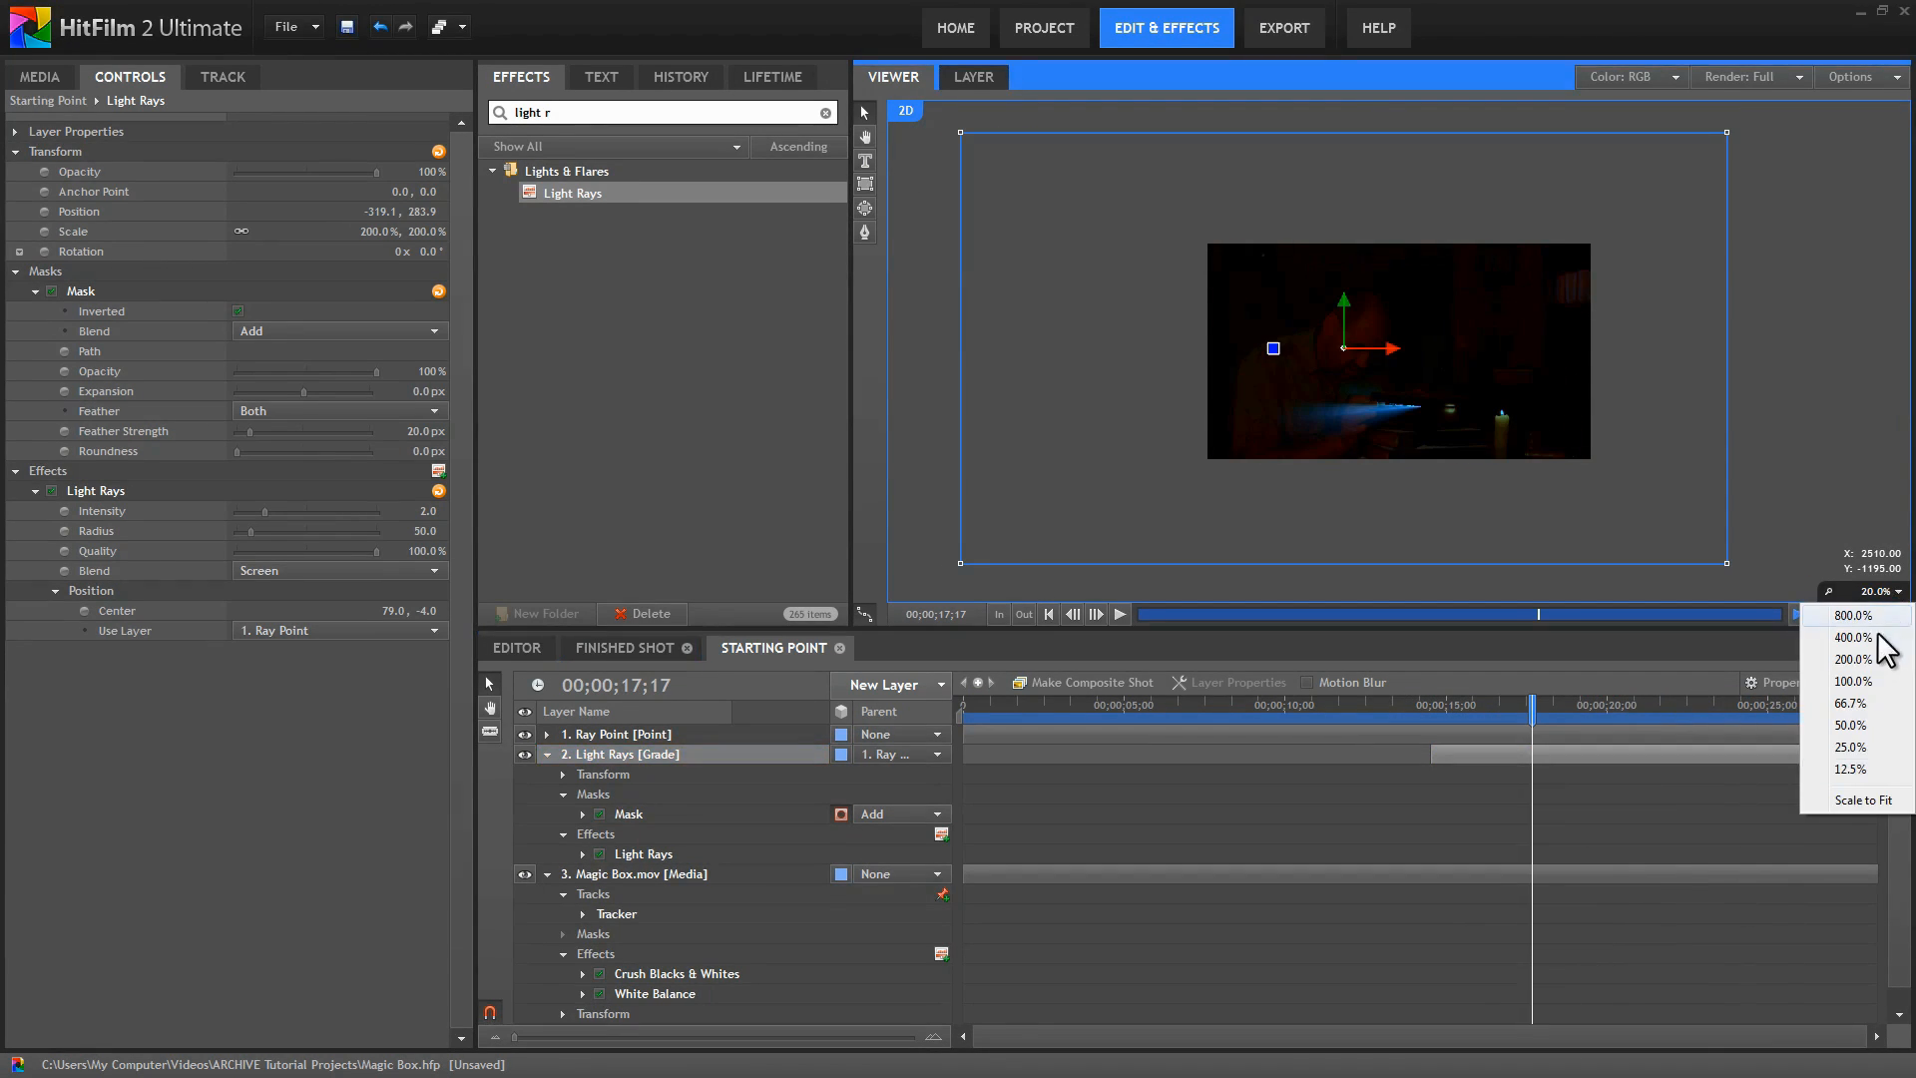
pyautogui.click(1864, 799)
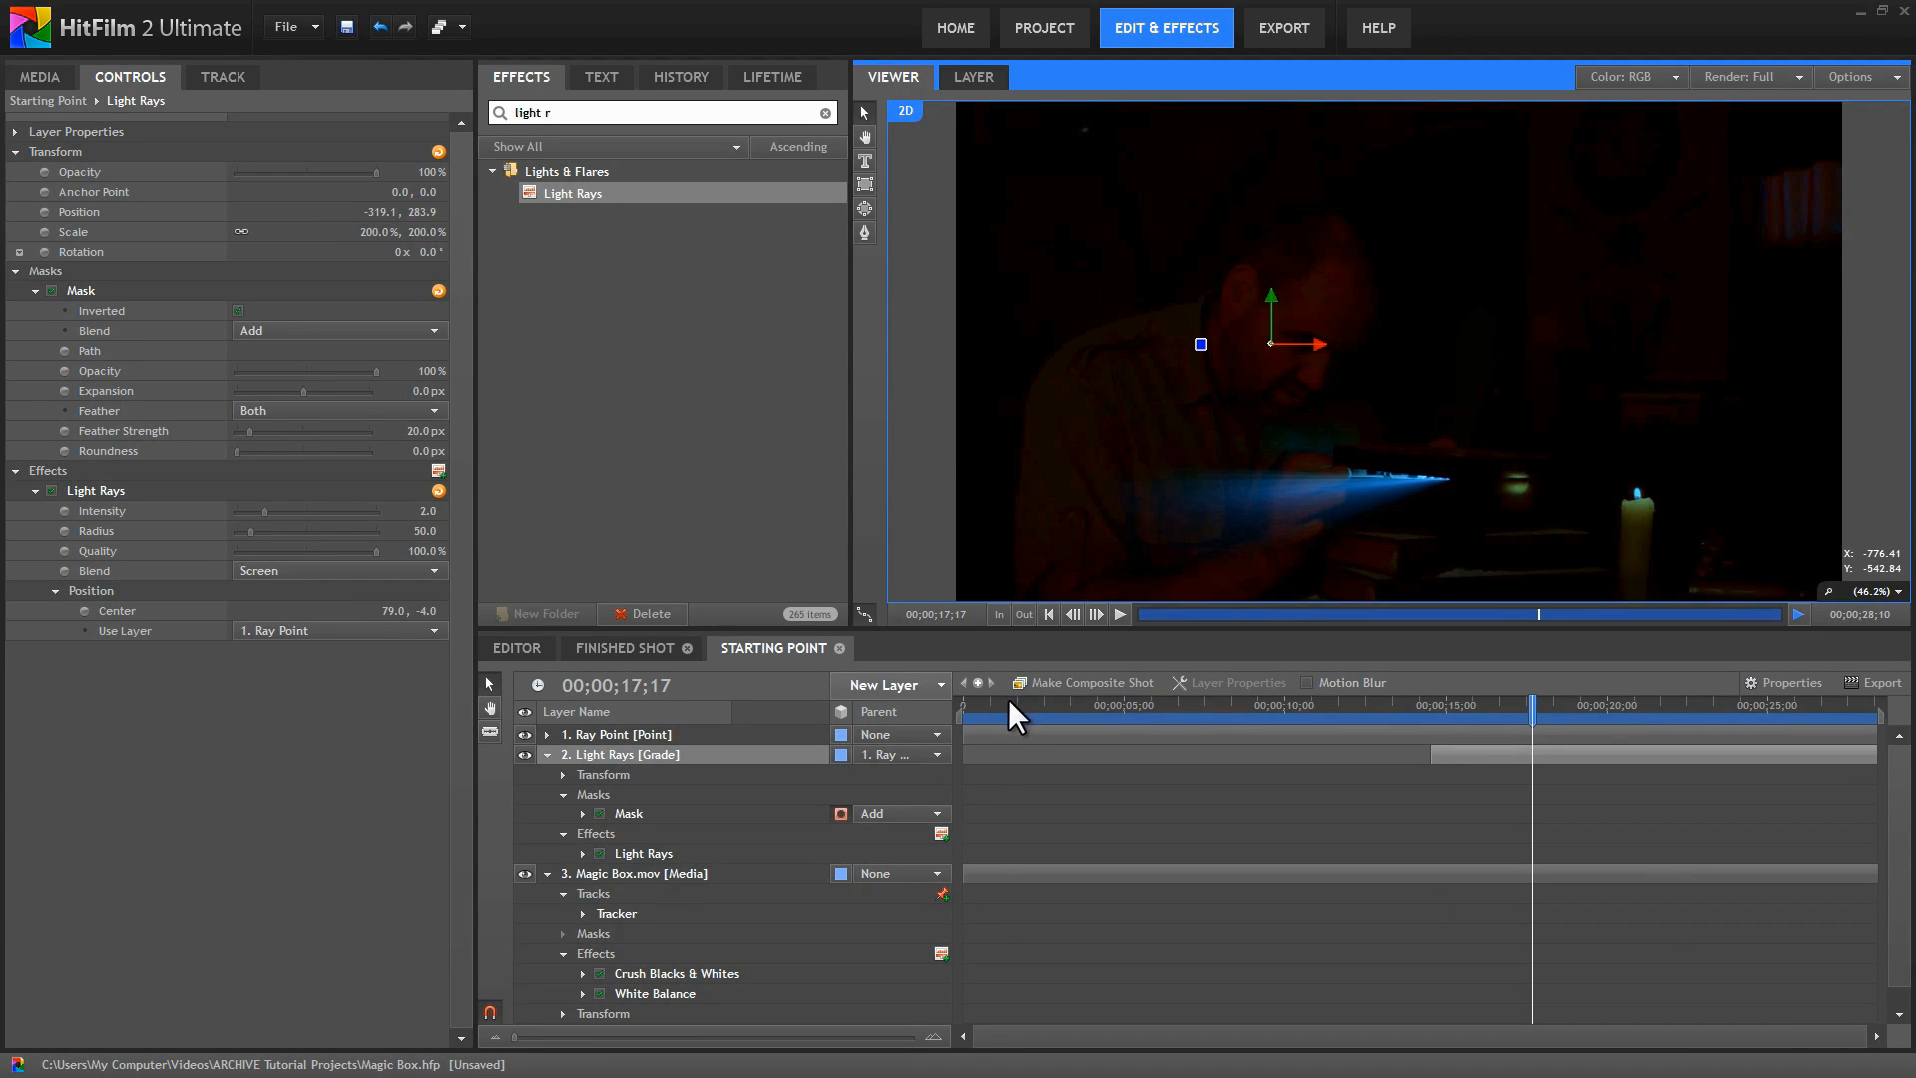
pyautogui.moveTo(1008, 703); pyautogui.dragTo(956, 702)
pyautogui.click(1118, 613)
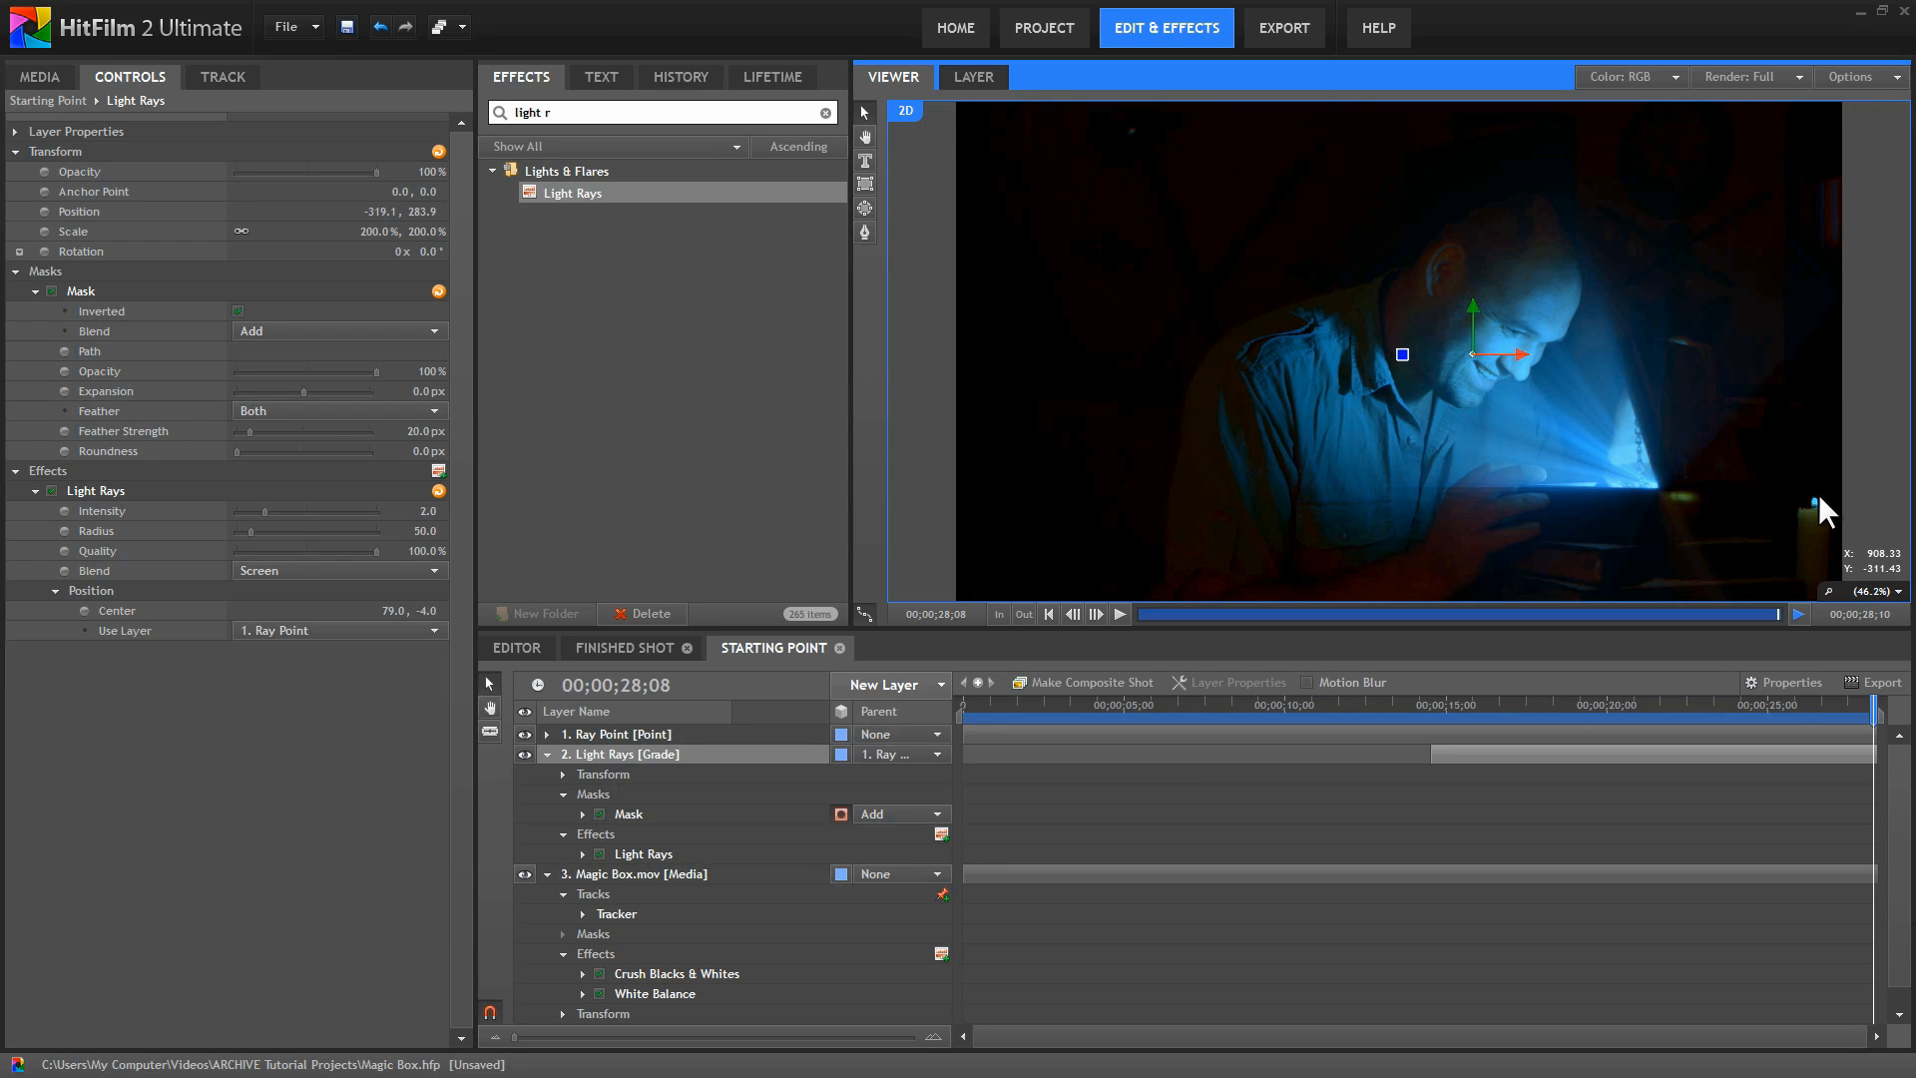
# Collapse the Light Rays layer and rename the Magic Box.mov layer's existing tracker to Rays.
pyautogui.click(547, 750)
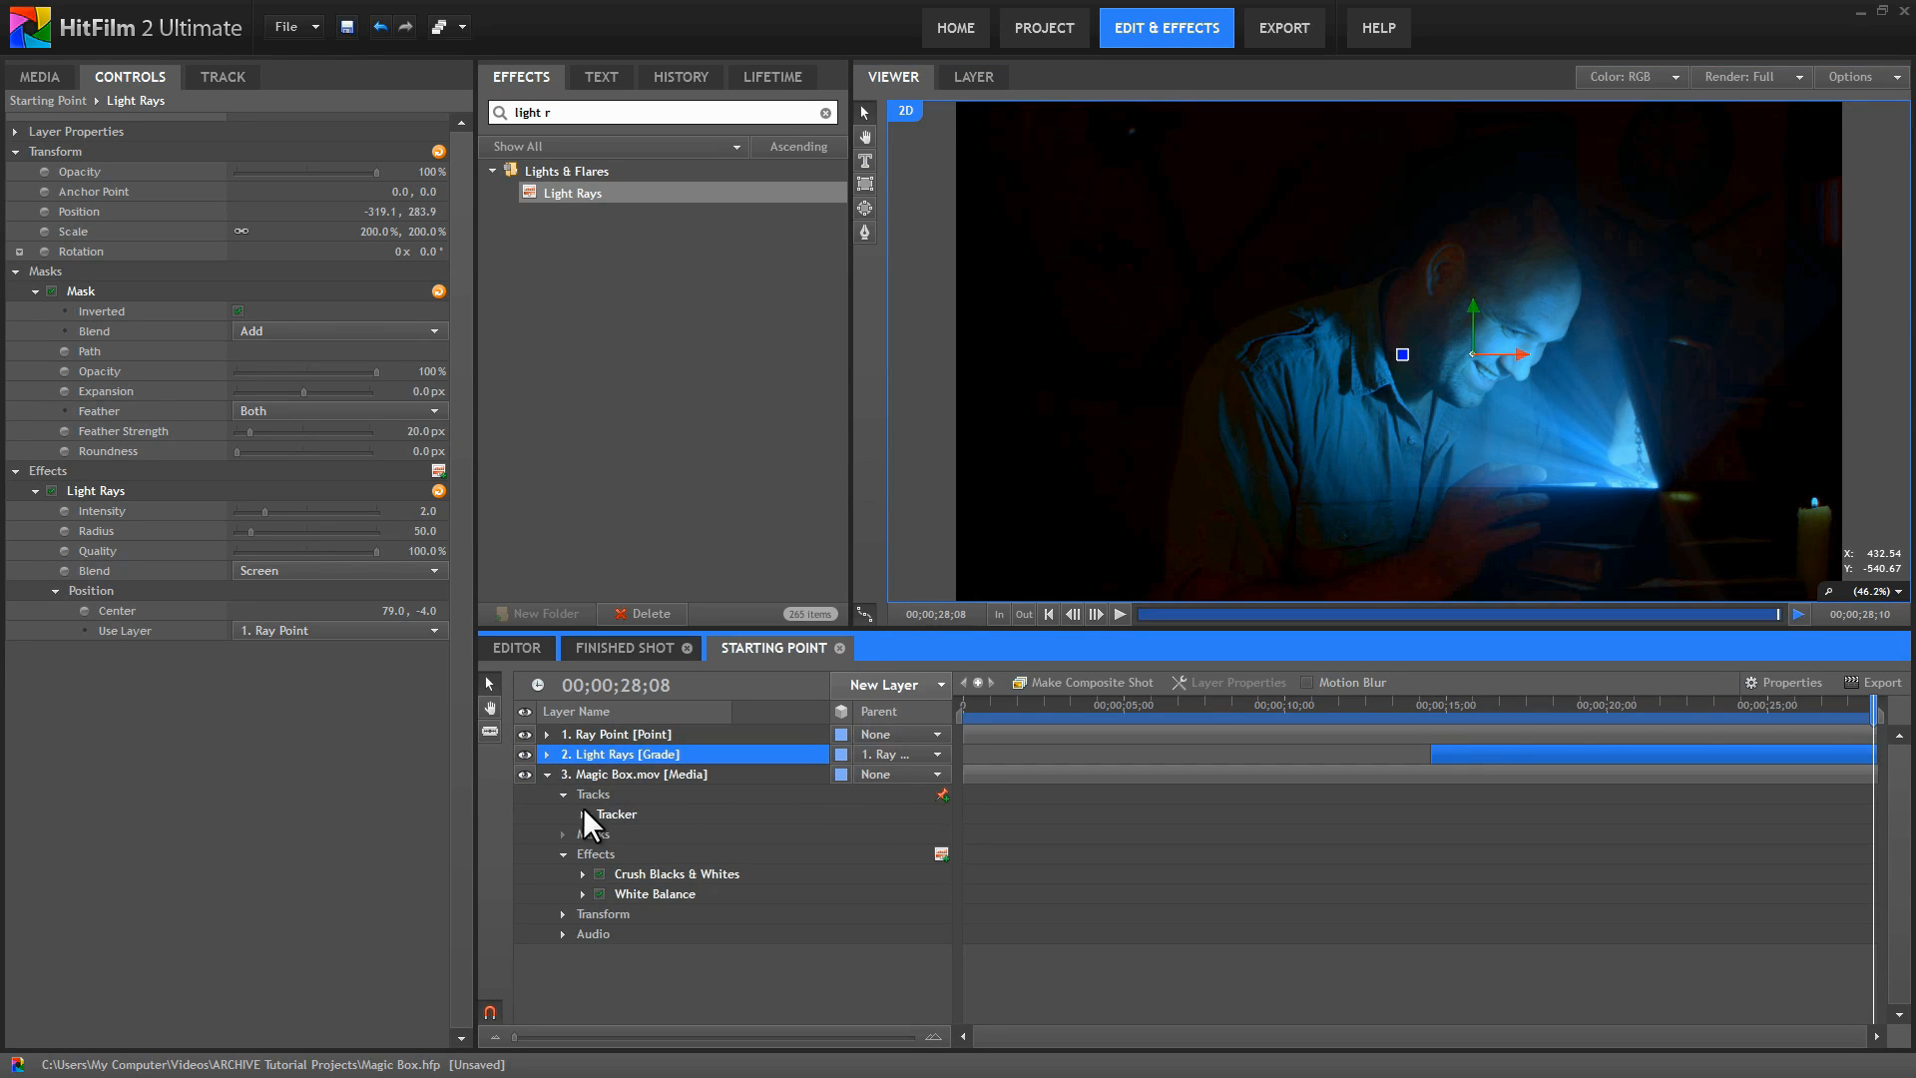
pyautogui.rightClick(619, 813)
pyautogui.click(685, 956)
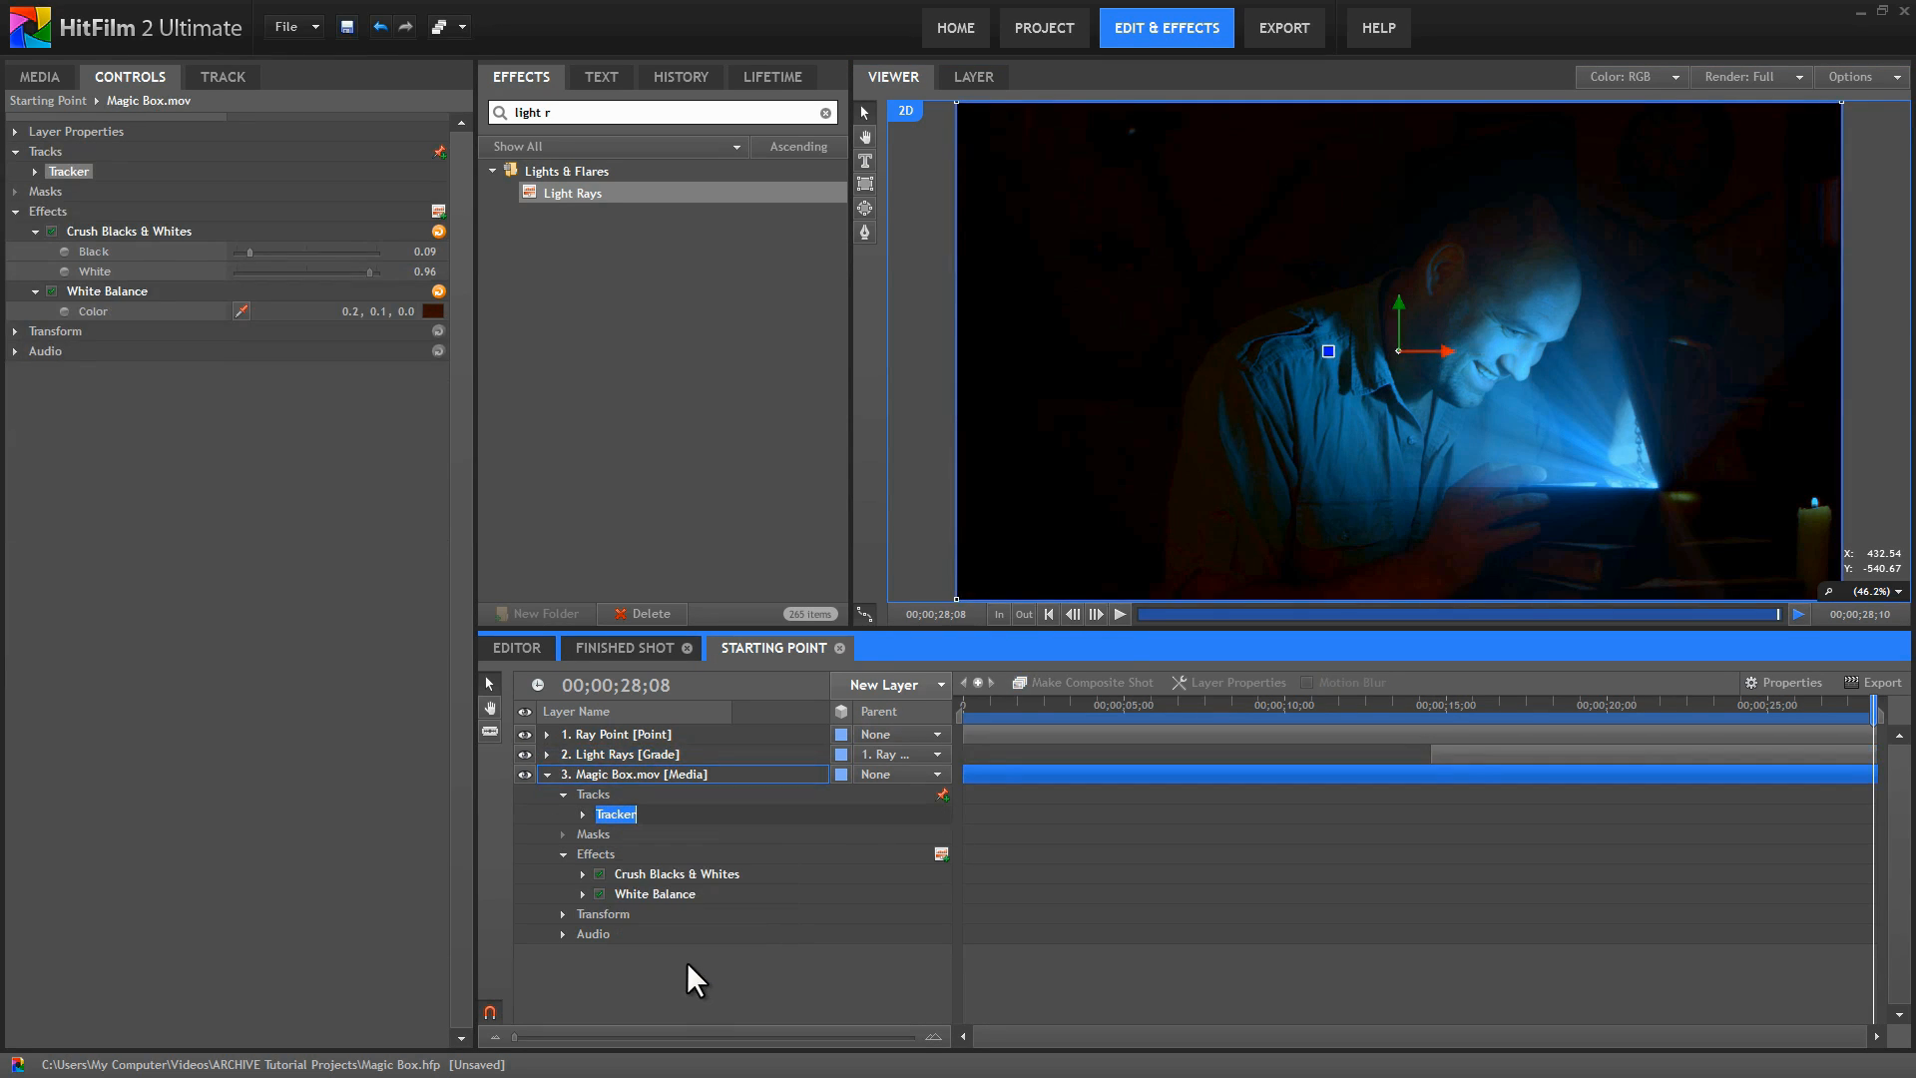
pyautogui.write('Rays')
pyautogui.press('Return')
# Add a second tracker to the Magic Box.mov layer and name it Candle.
pyautogui.click(942, 793)
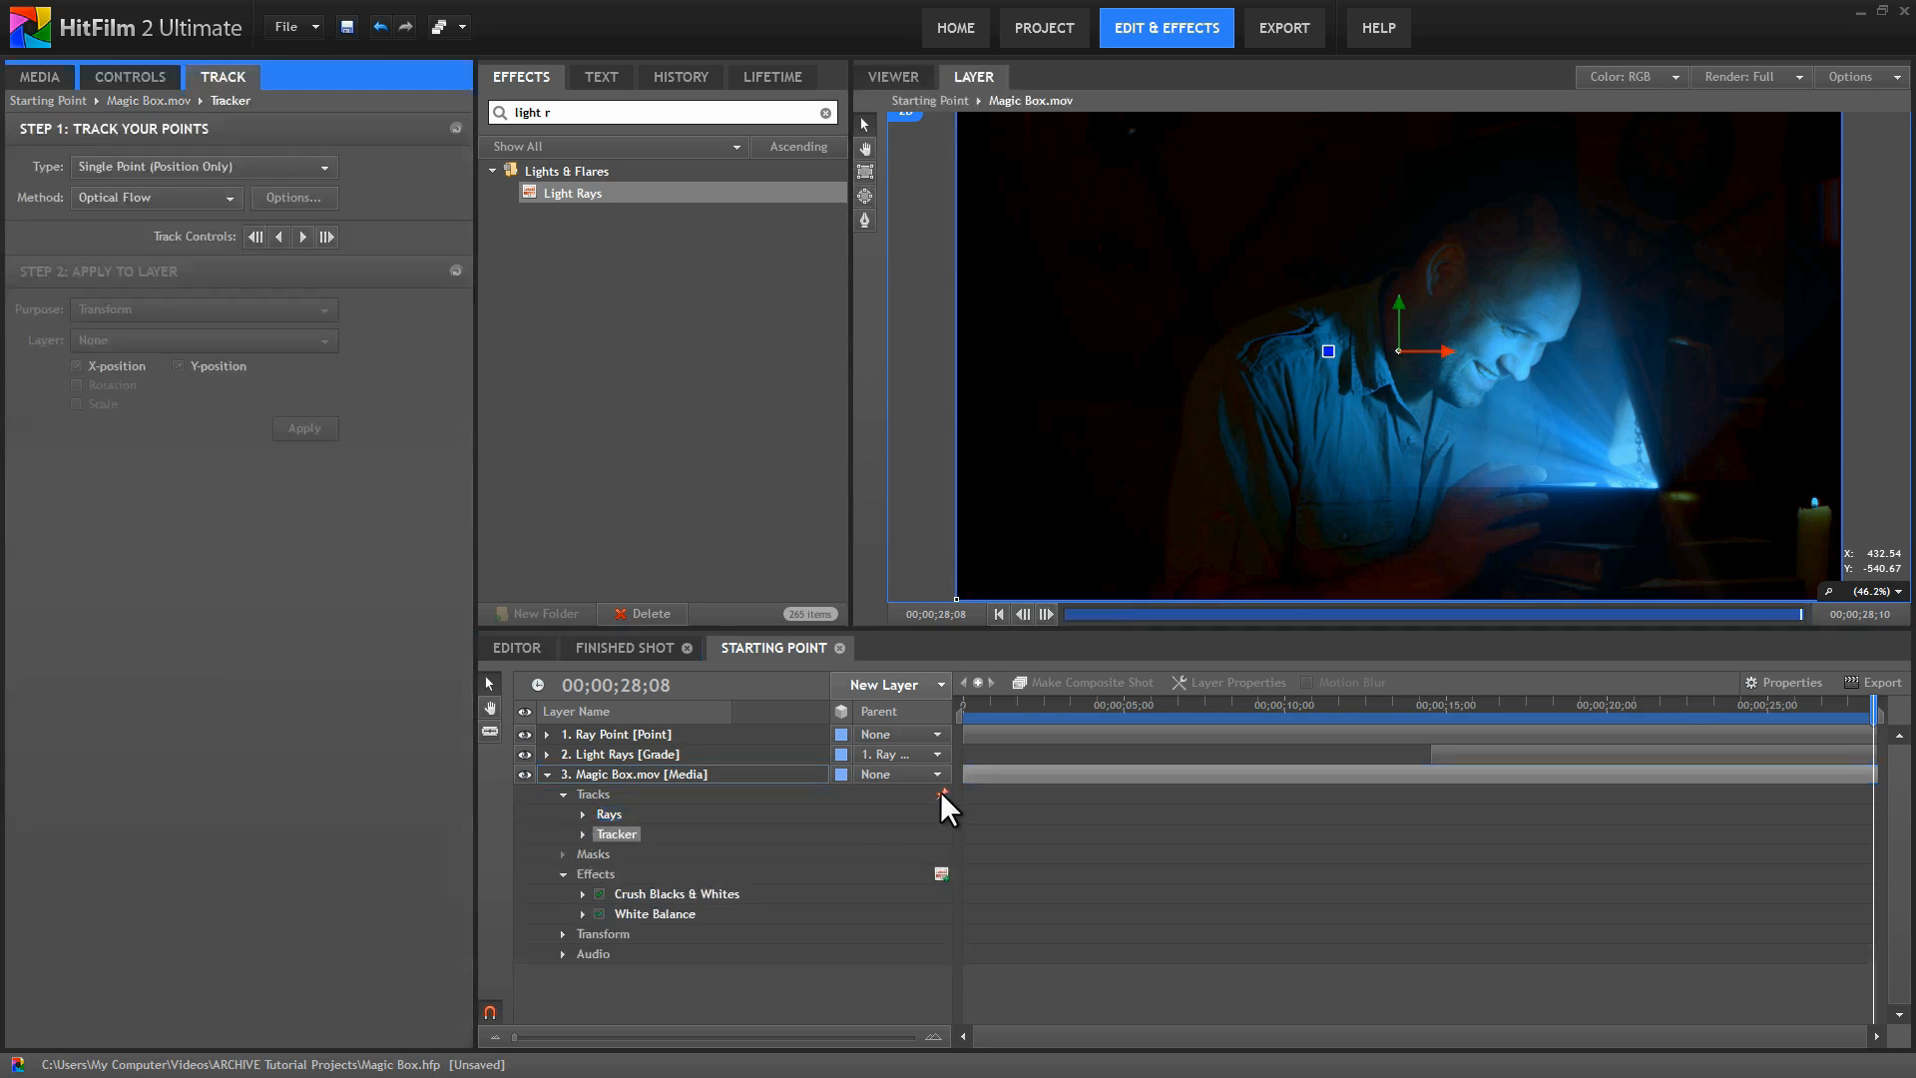
pyautogui.rightClick(635, 833)
pyautogui.click(690, 986)
pyautogui.write('Candle')
pyautogui.press('Return')
pyautogui.moveTo(1668, 330); pyautogui.dragTo(1315, 361)
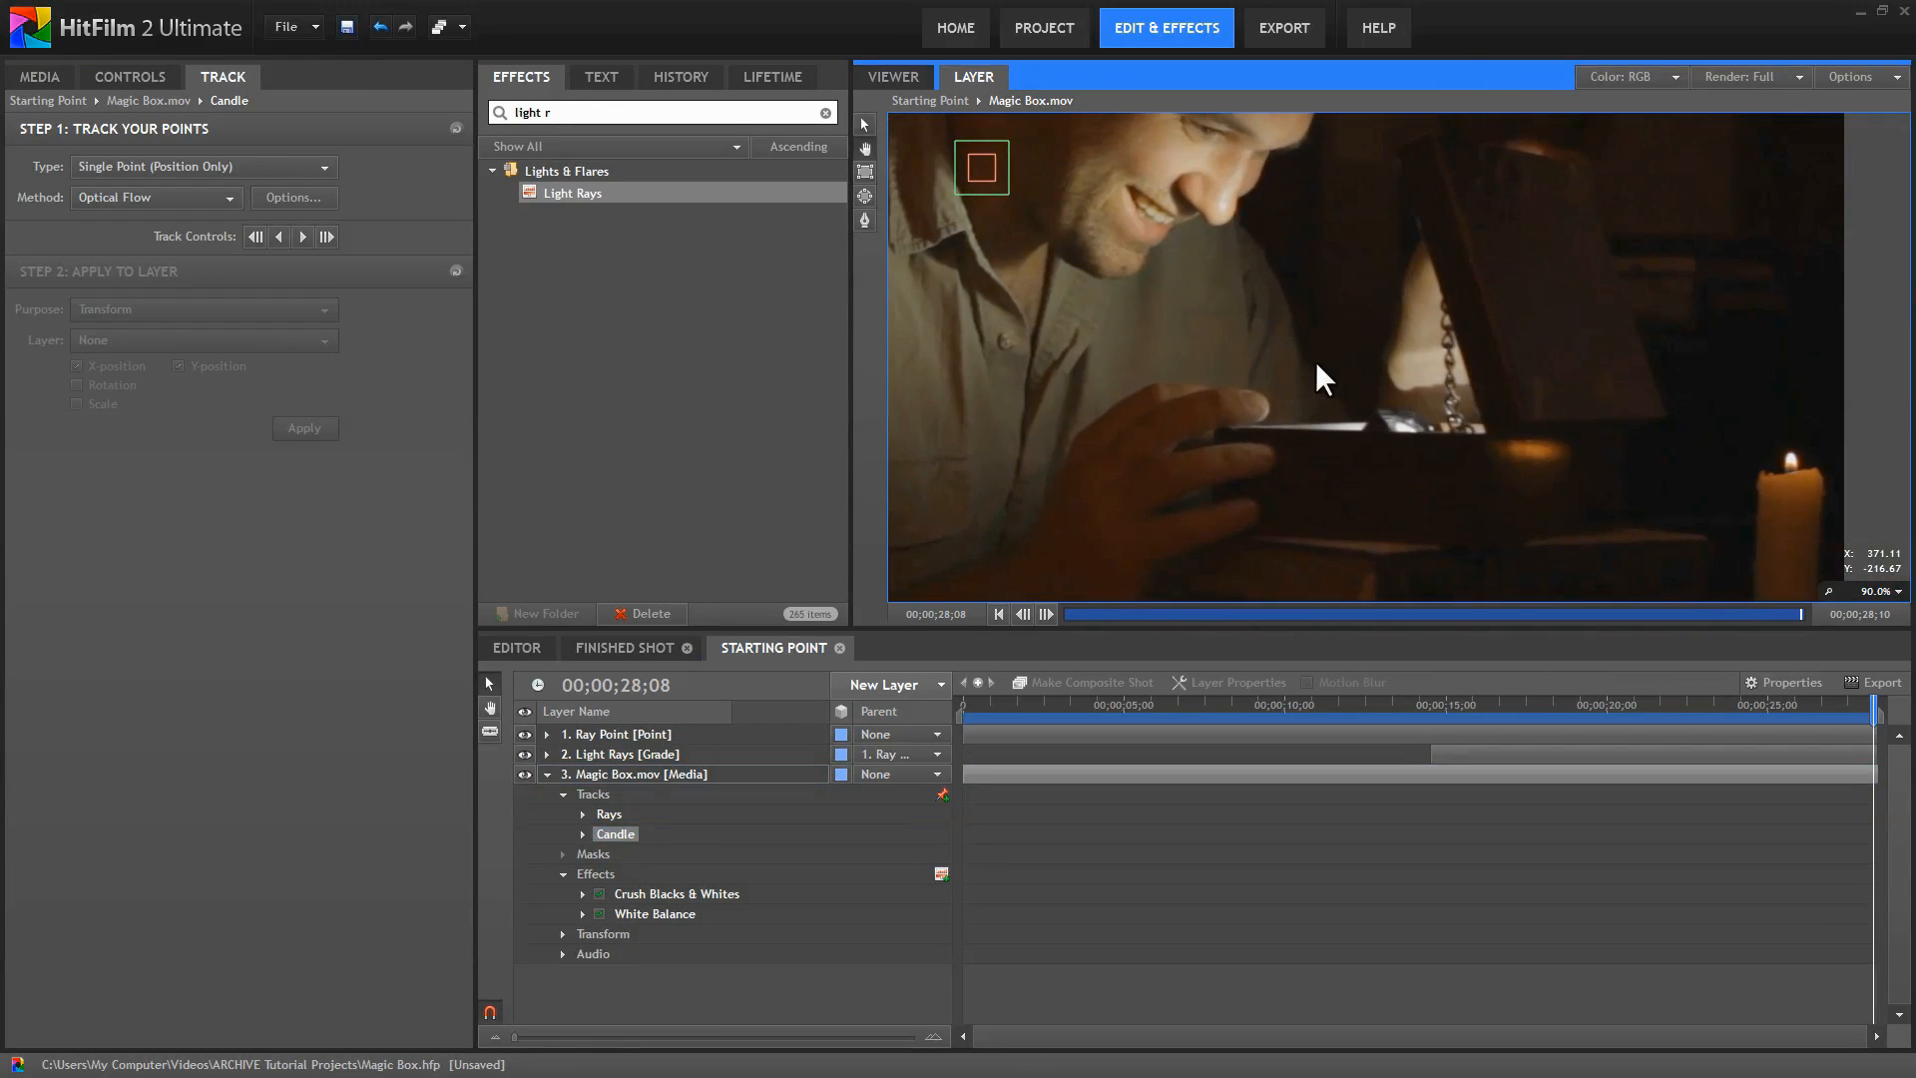
# Fit the Candle tracker around the top of the candle and track it backward from the end of the shot.
pyautogui.moveTo(992, 185); pyautogui.dragTo(1810, 489)
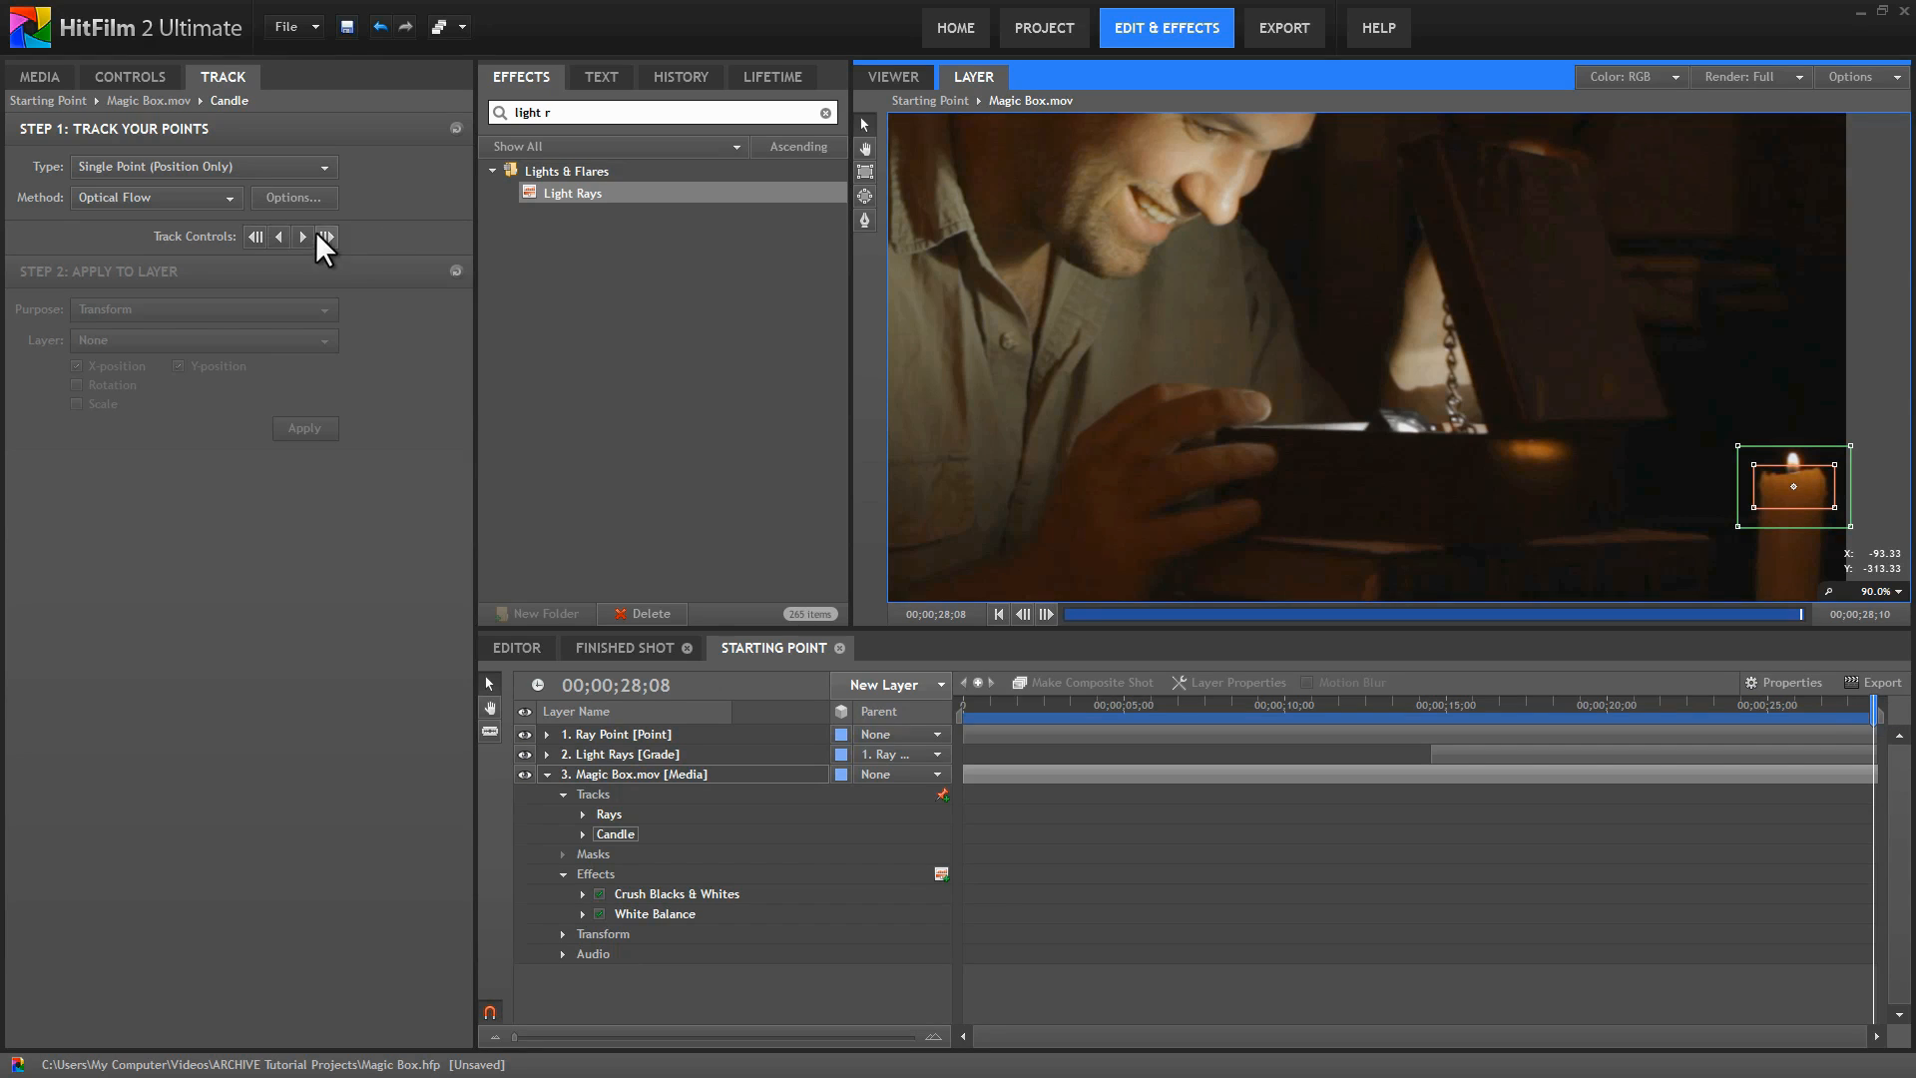
pyautogui.click(279, 236)
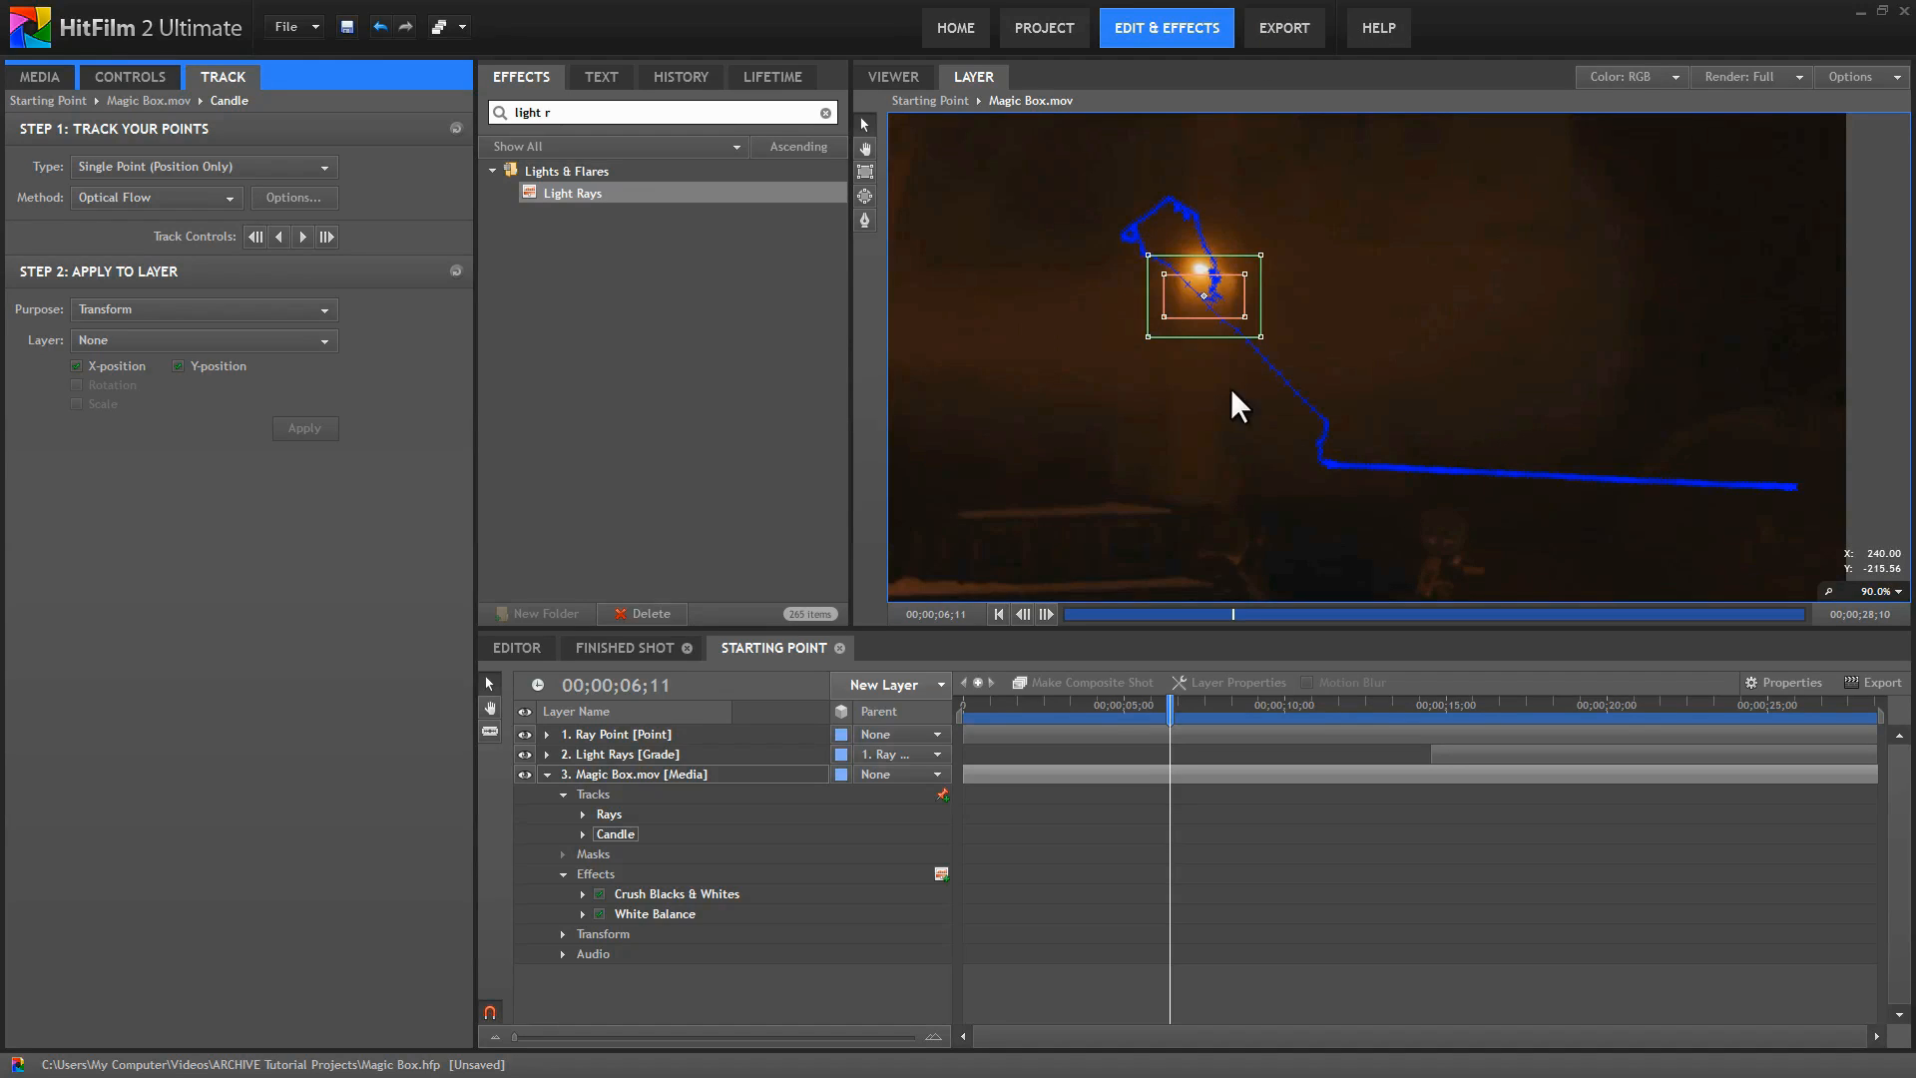
# Correct the Candle tracker's position frame by frame from 00;00;06;11 back to 00;00;06;07, and track the remainder backward to the first frame.
pyautogui.moveTo(1231, 296); pyautogui.dragTo(1237, 290)
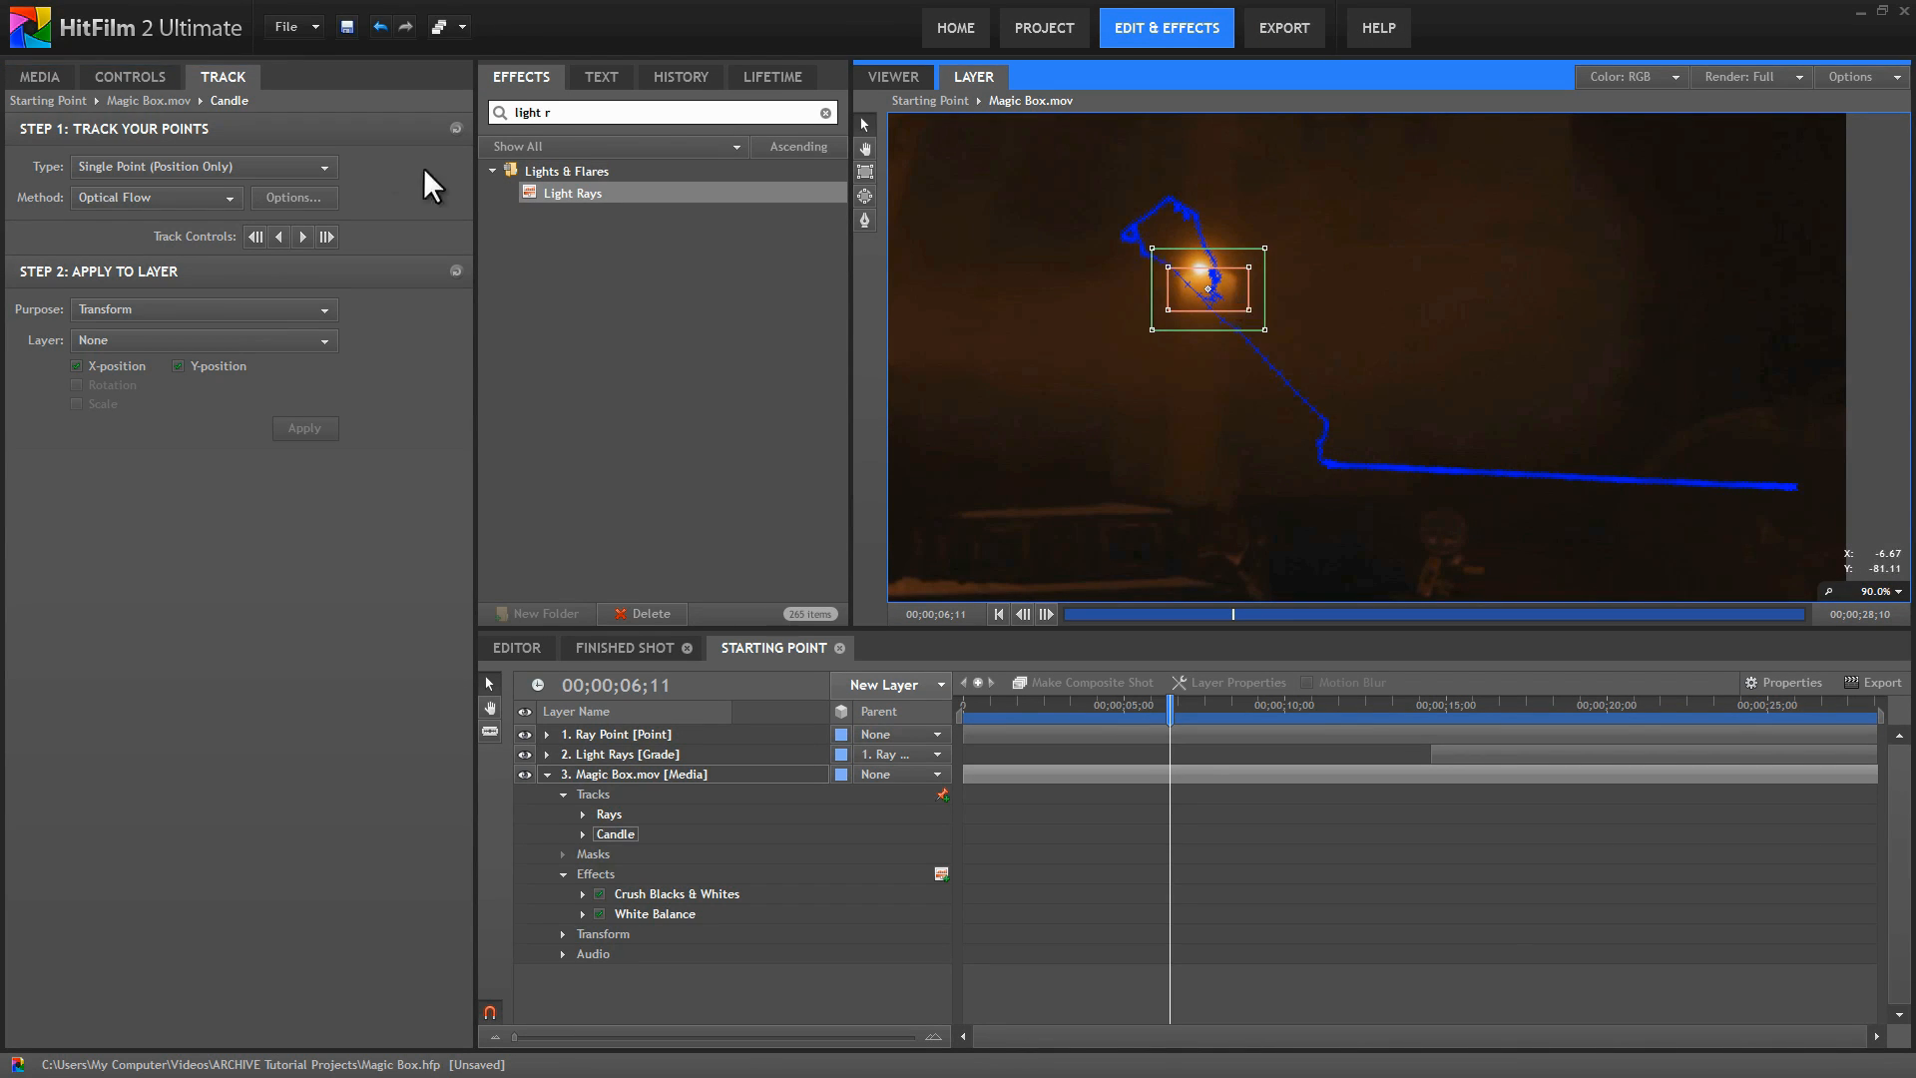
pyautogui.click(253, 236)
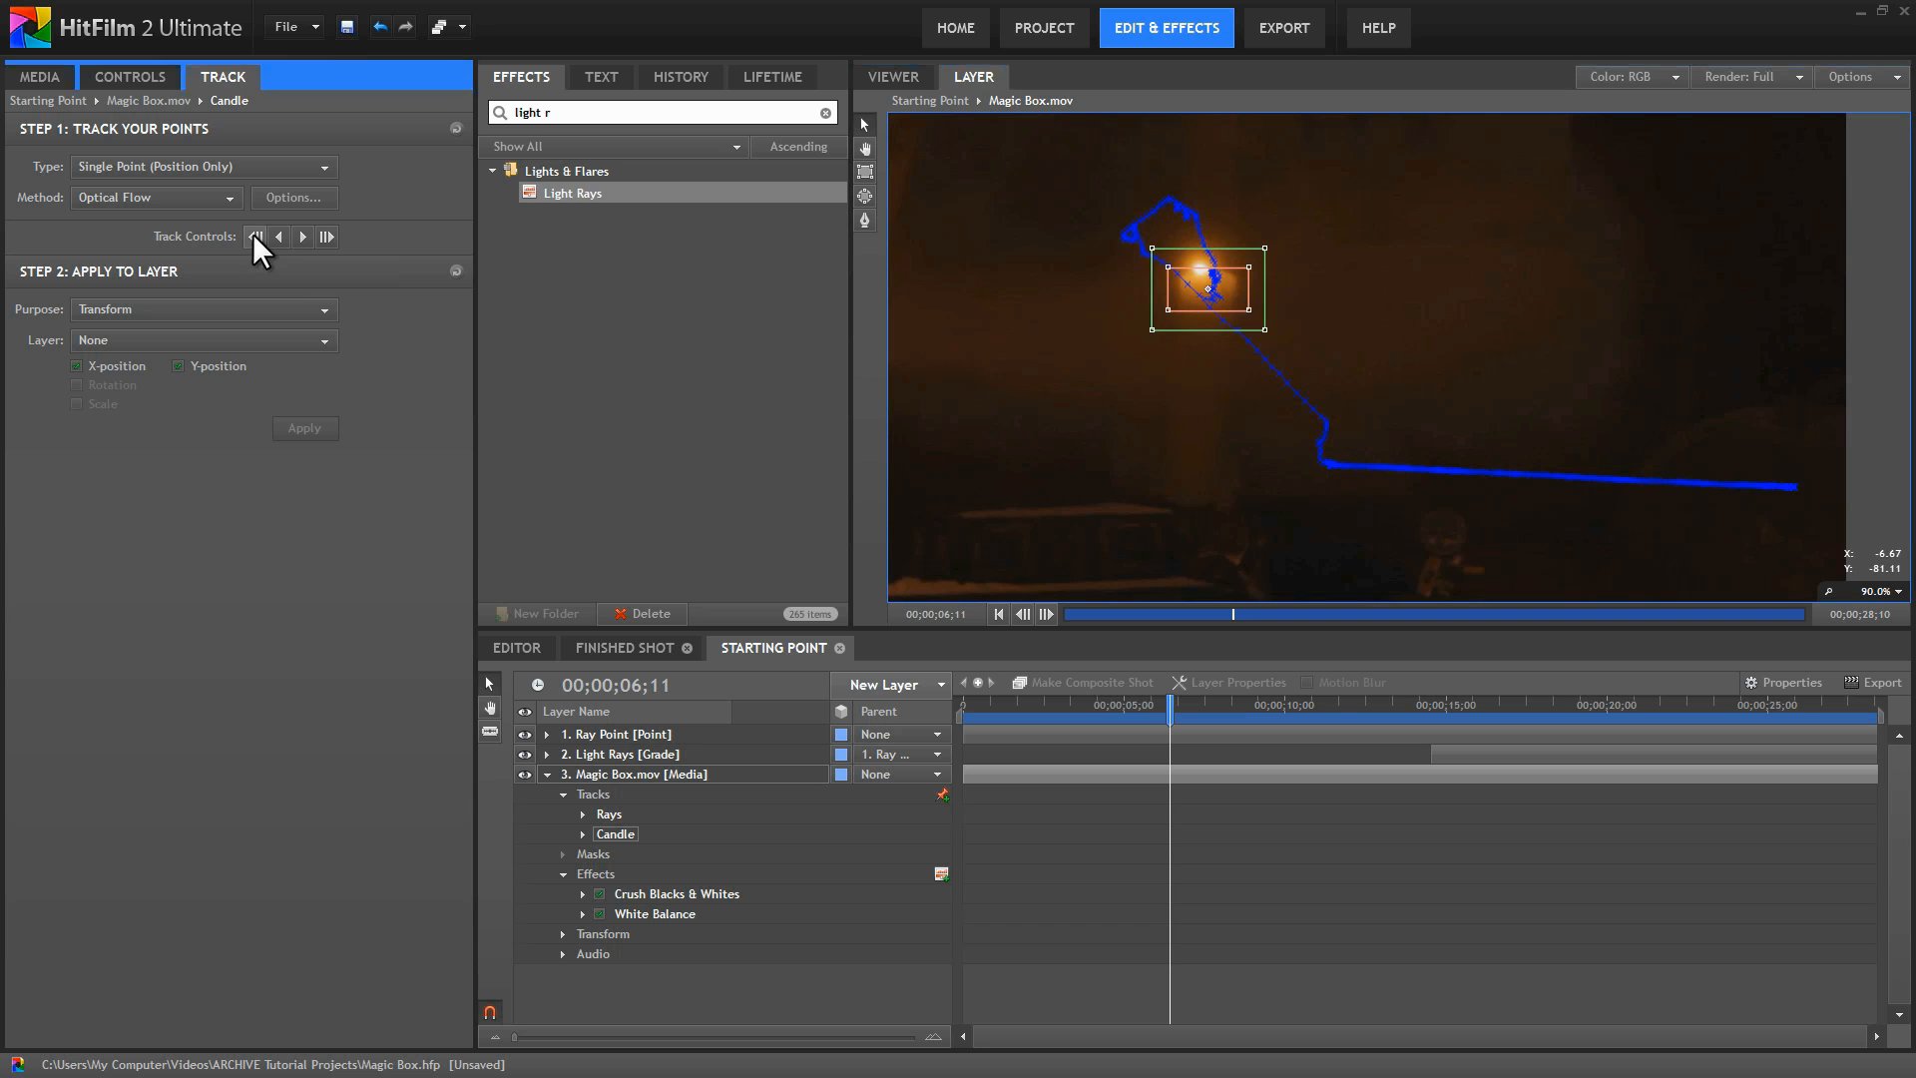
pyautogui.click(1227, 286)
pyautogui.moveTo(1224, 285); pyautogui.dragTo(1223, 281)
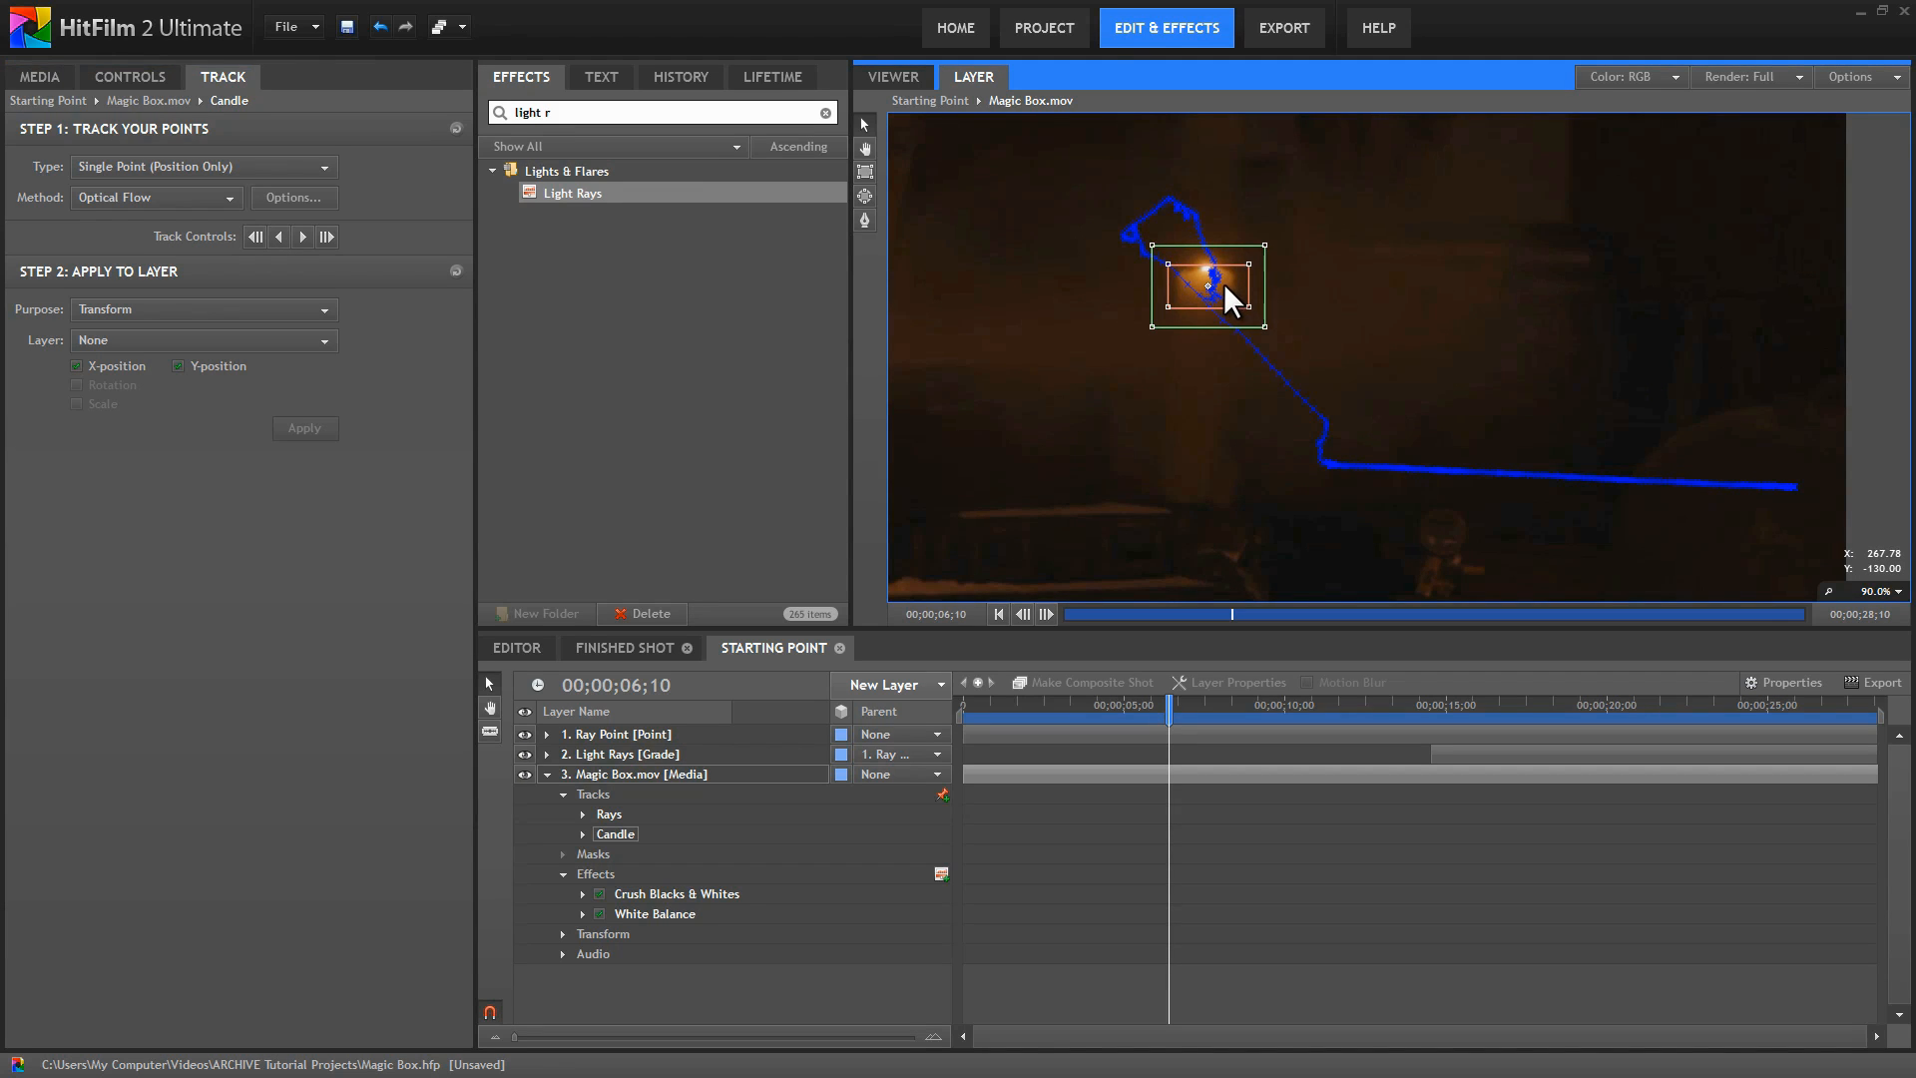
pyautogui.click(258, 237)
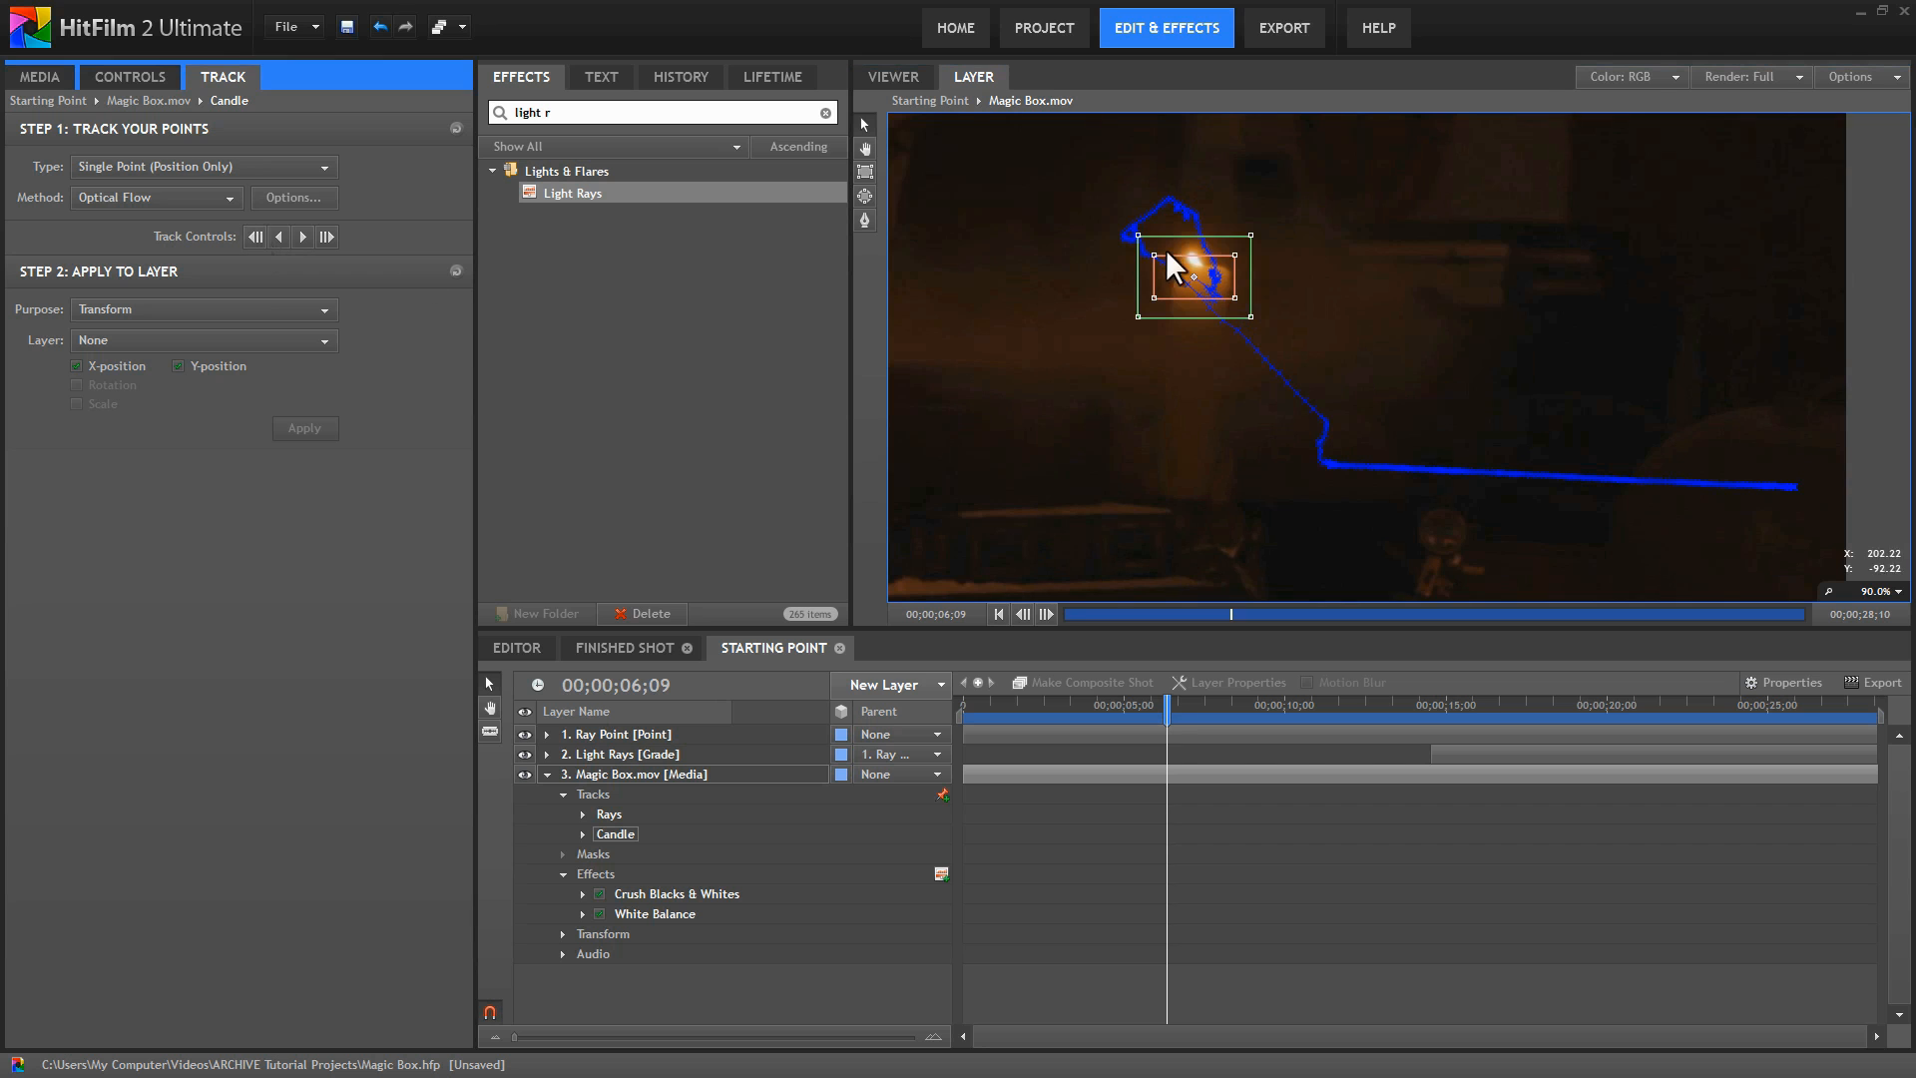
pyautogui.moveTo(1181, 267); pyautogui.dragTo(1187, 273)
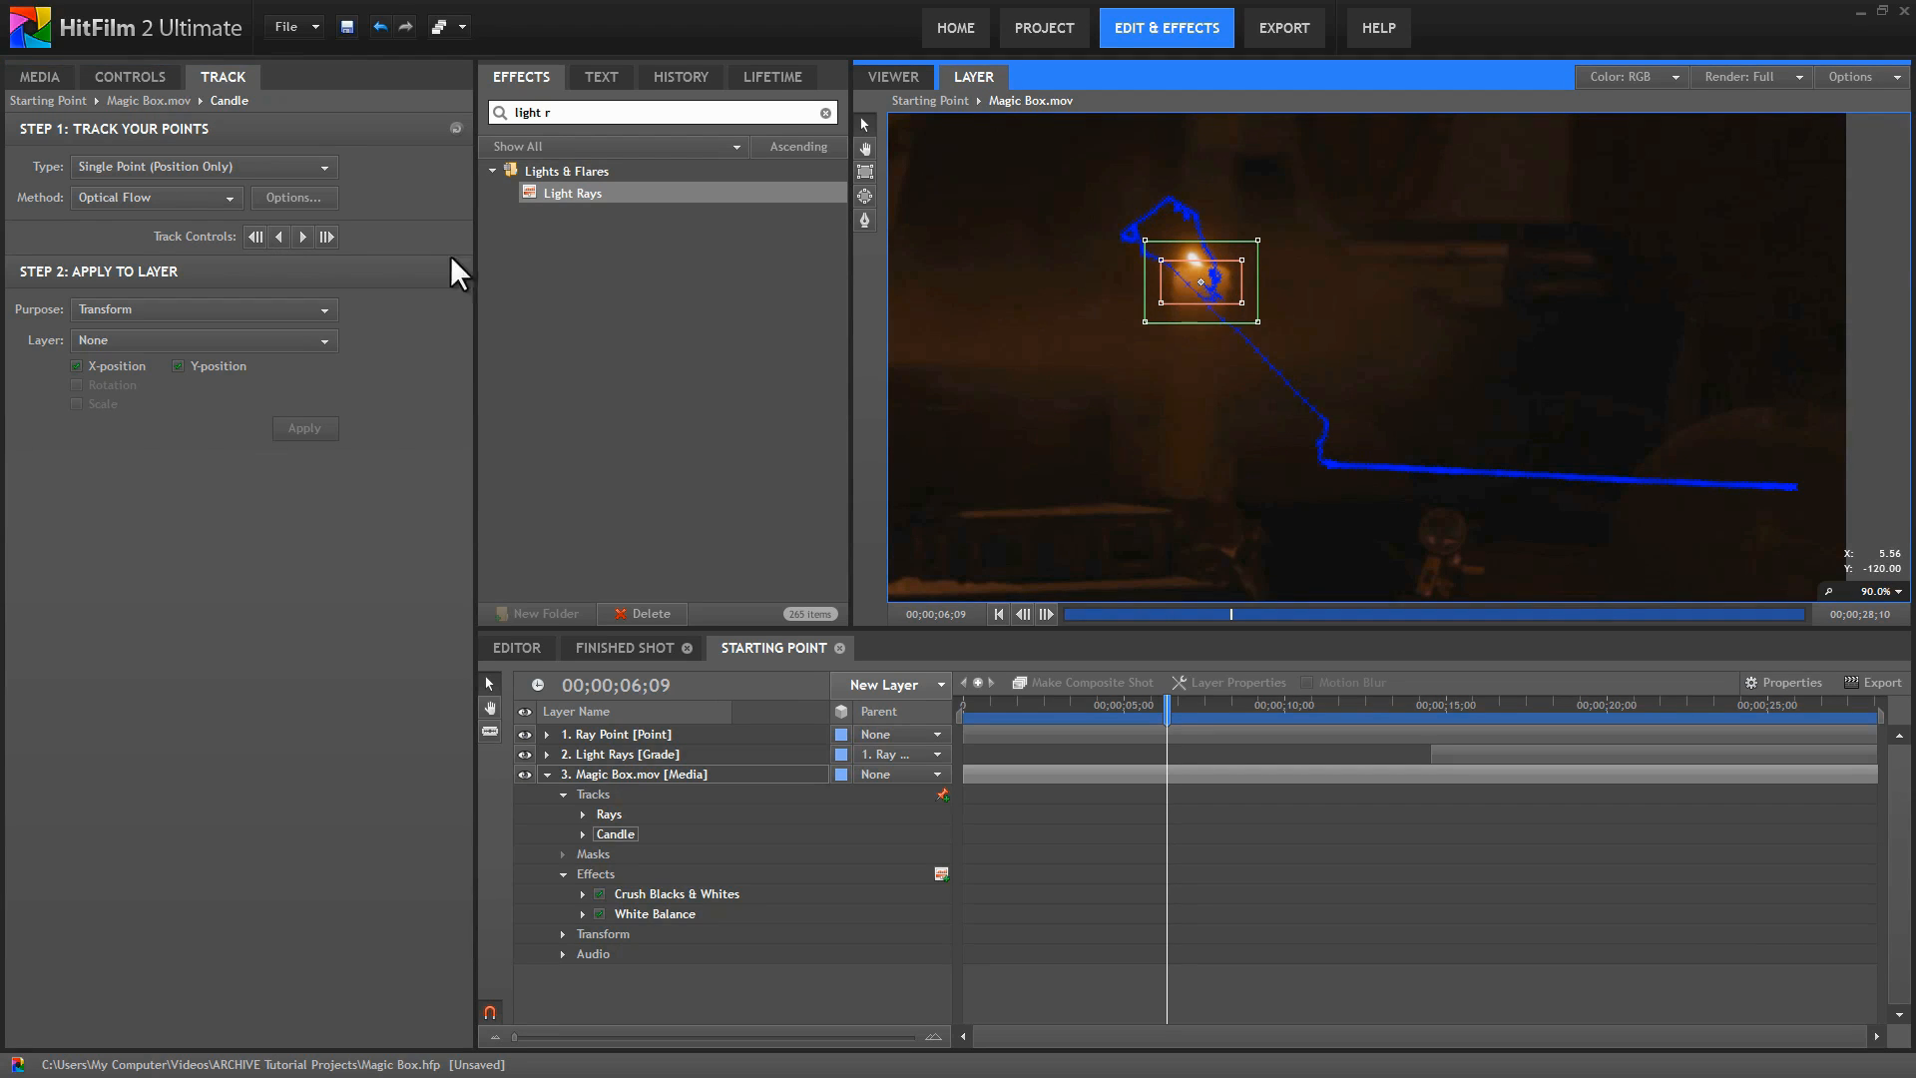
pyautogui.click(258, 236)
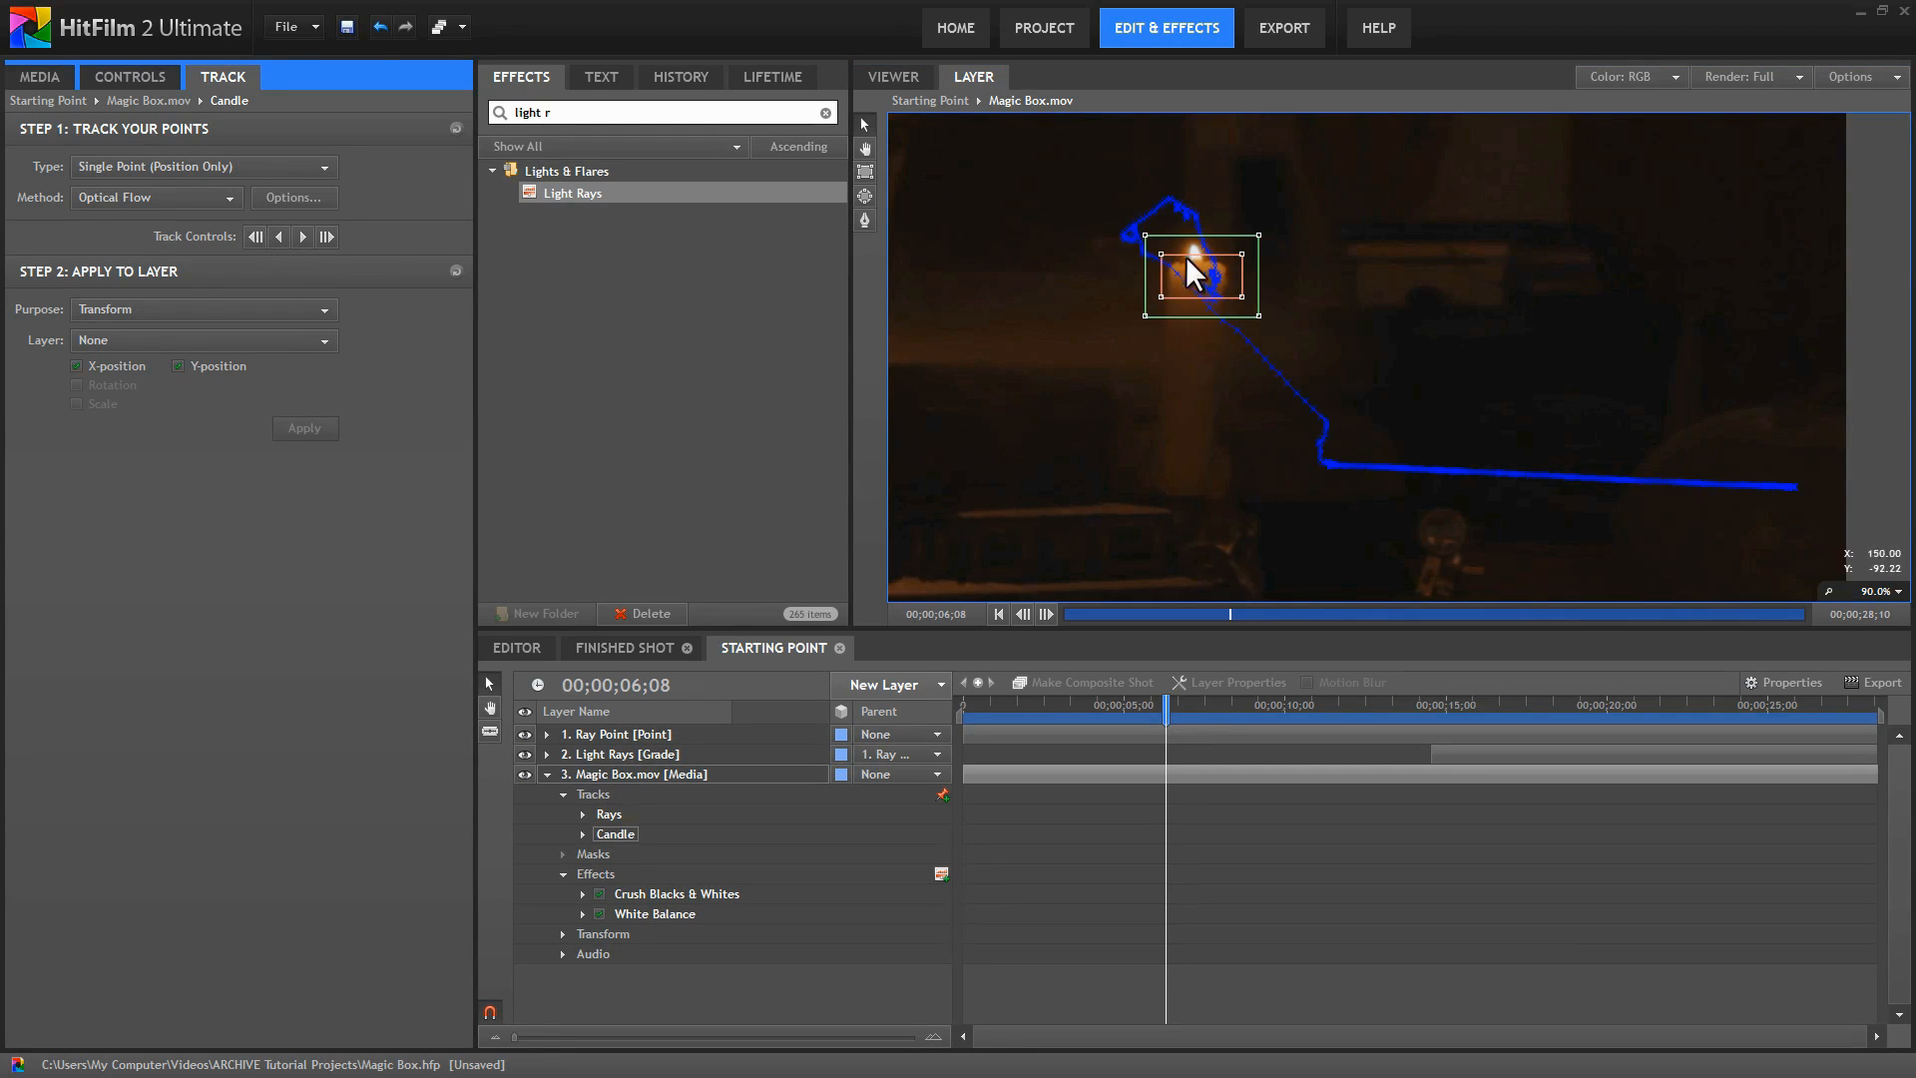
pyautogui.moveTo(1187, 270); pyautogui.dragTo(1183, 271)
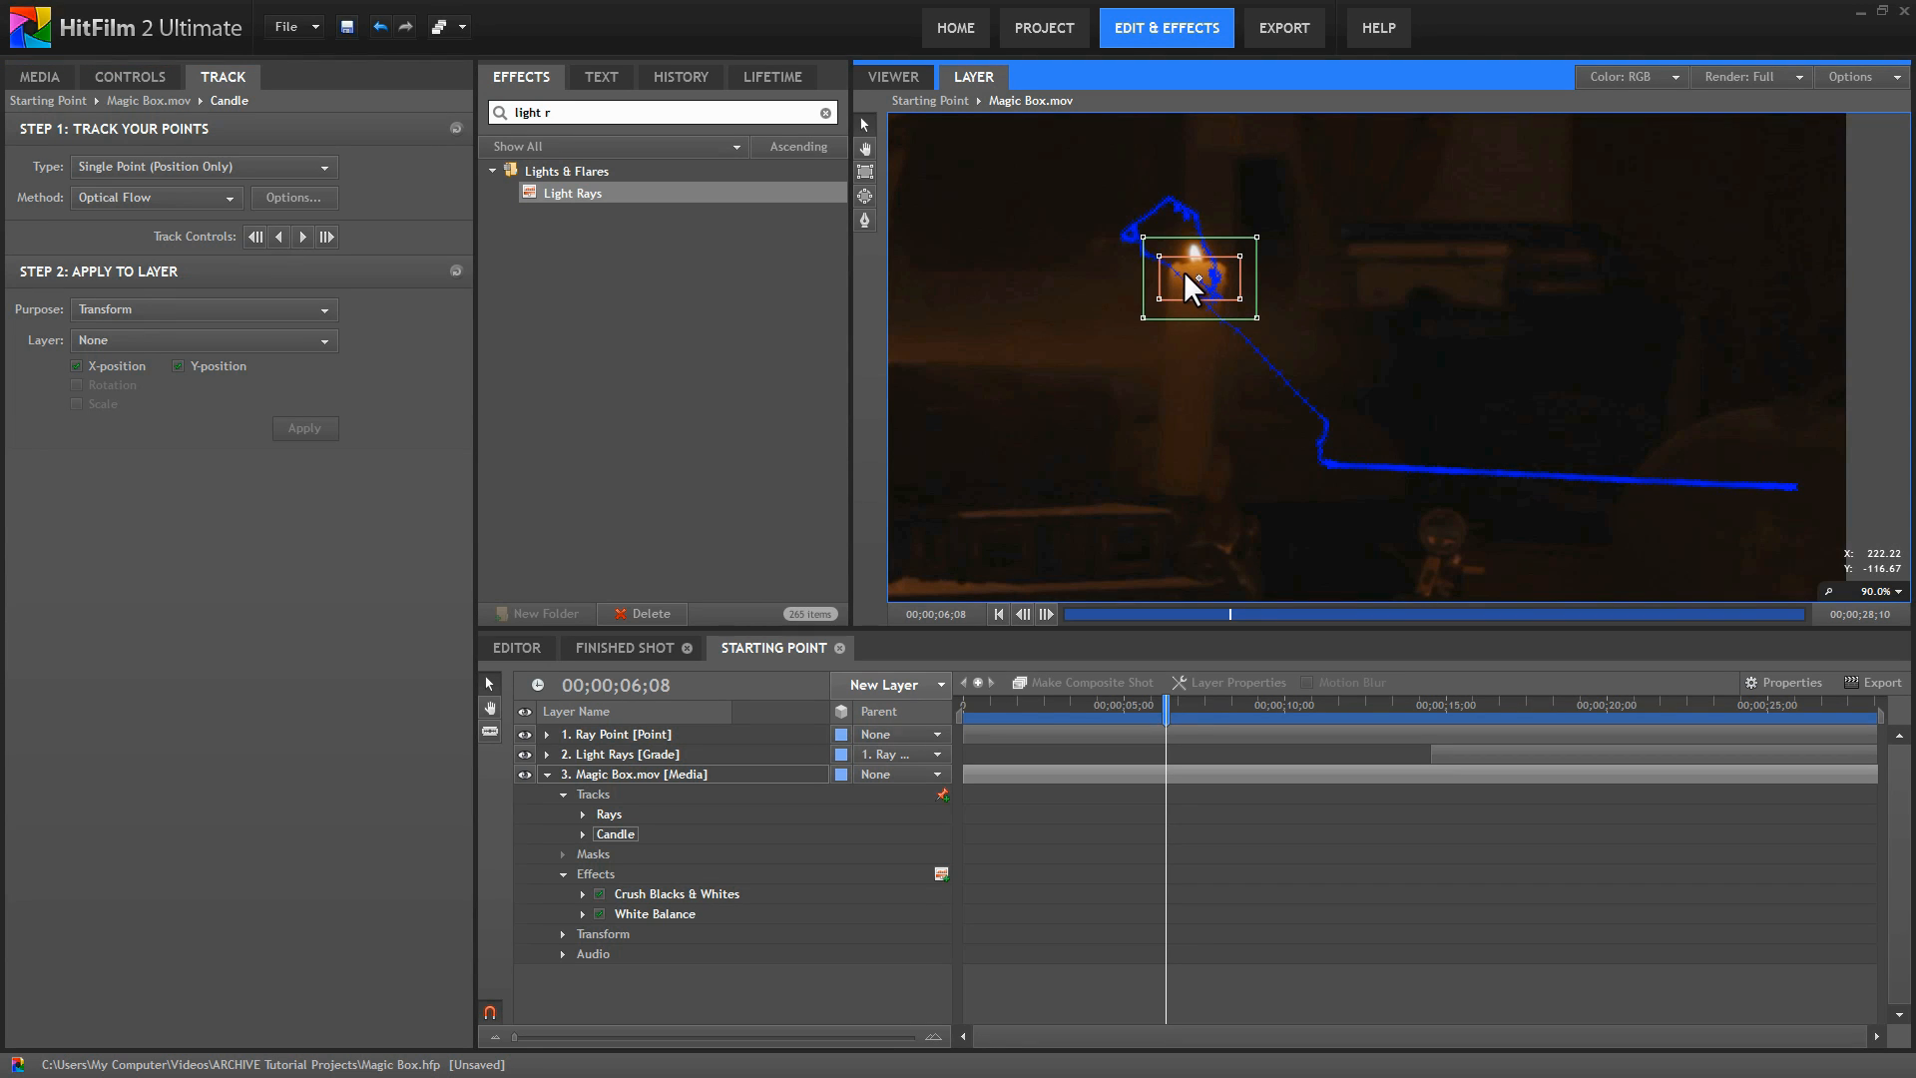
pyautogui.click(256, 236)
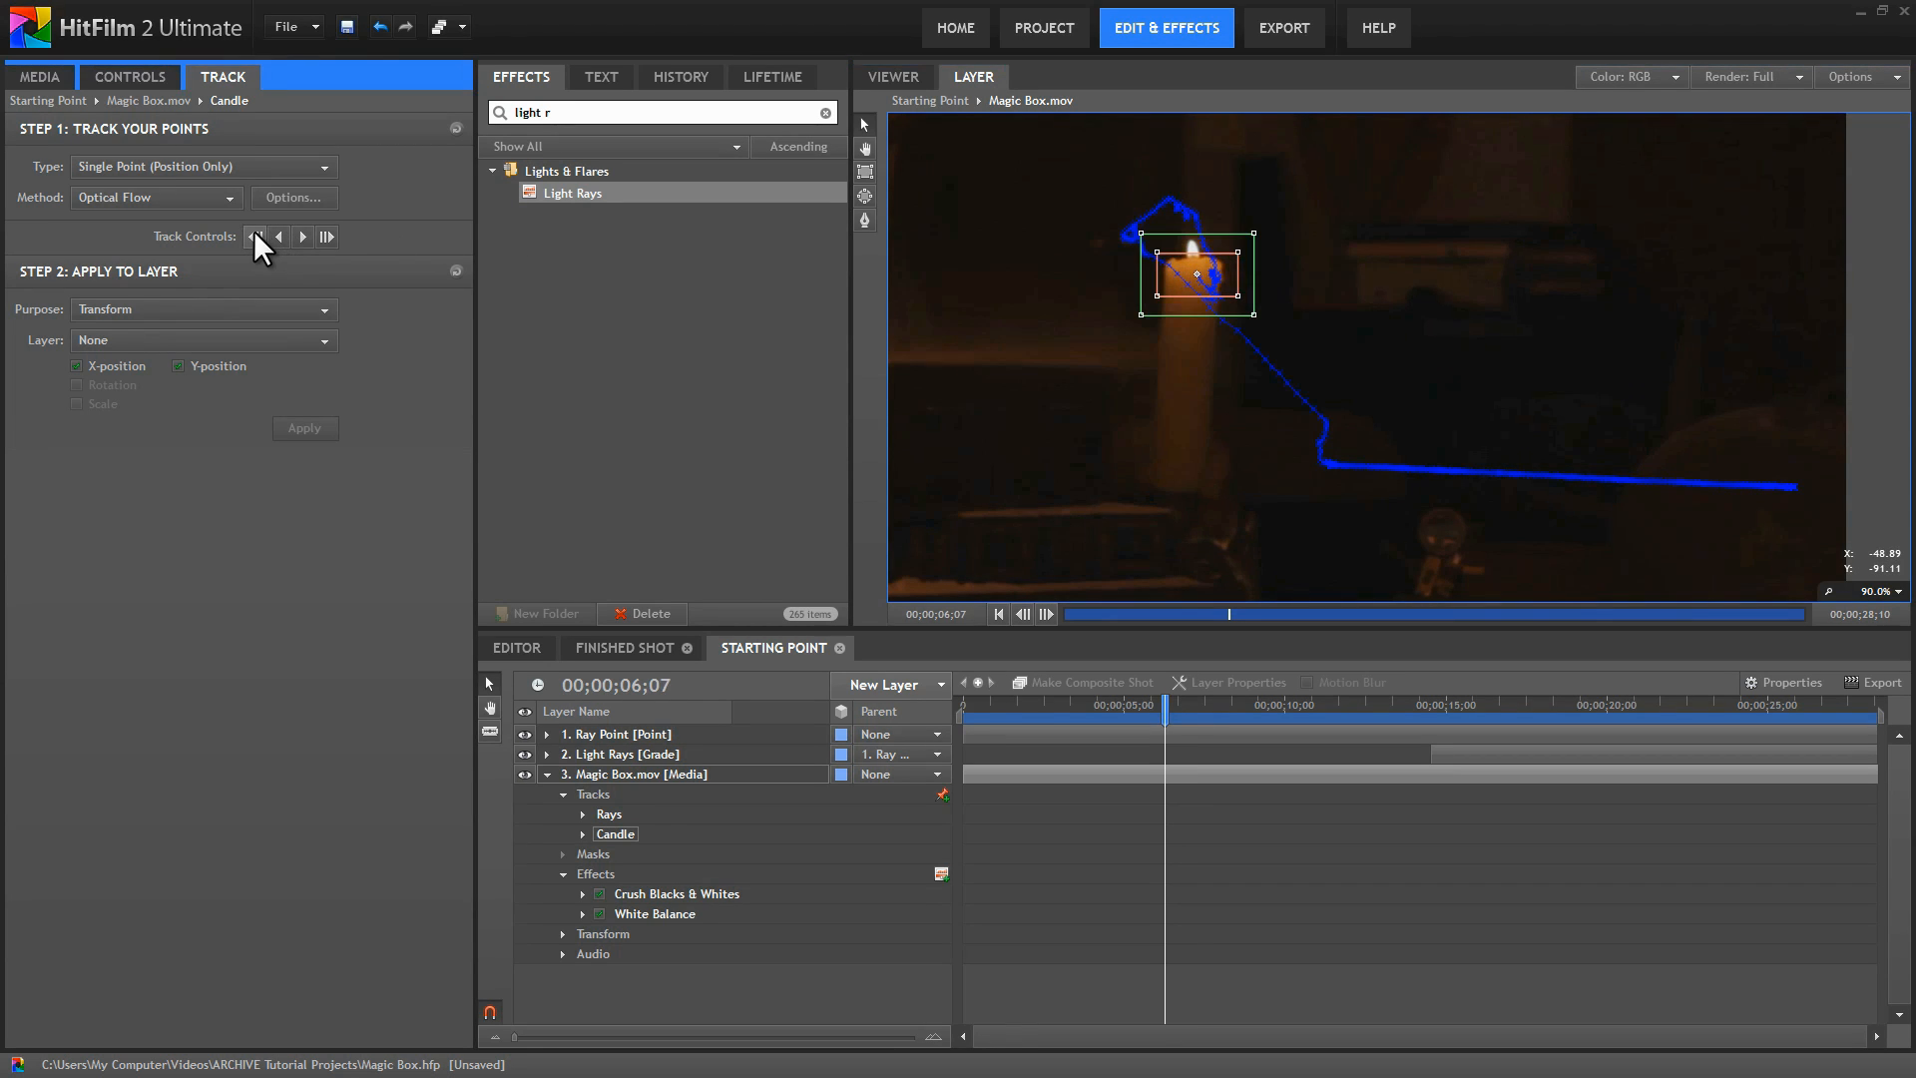
pyautogui.click(254, 232)
pyautogui.click(254, 233)
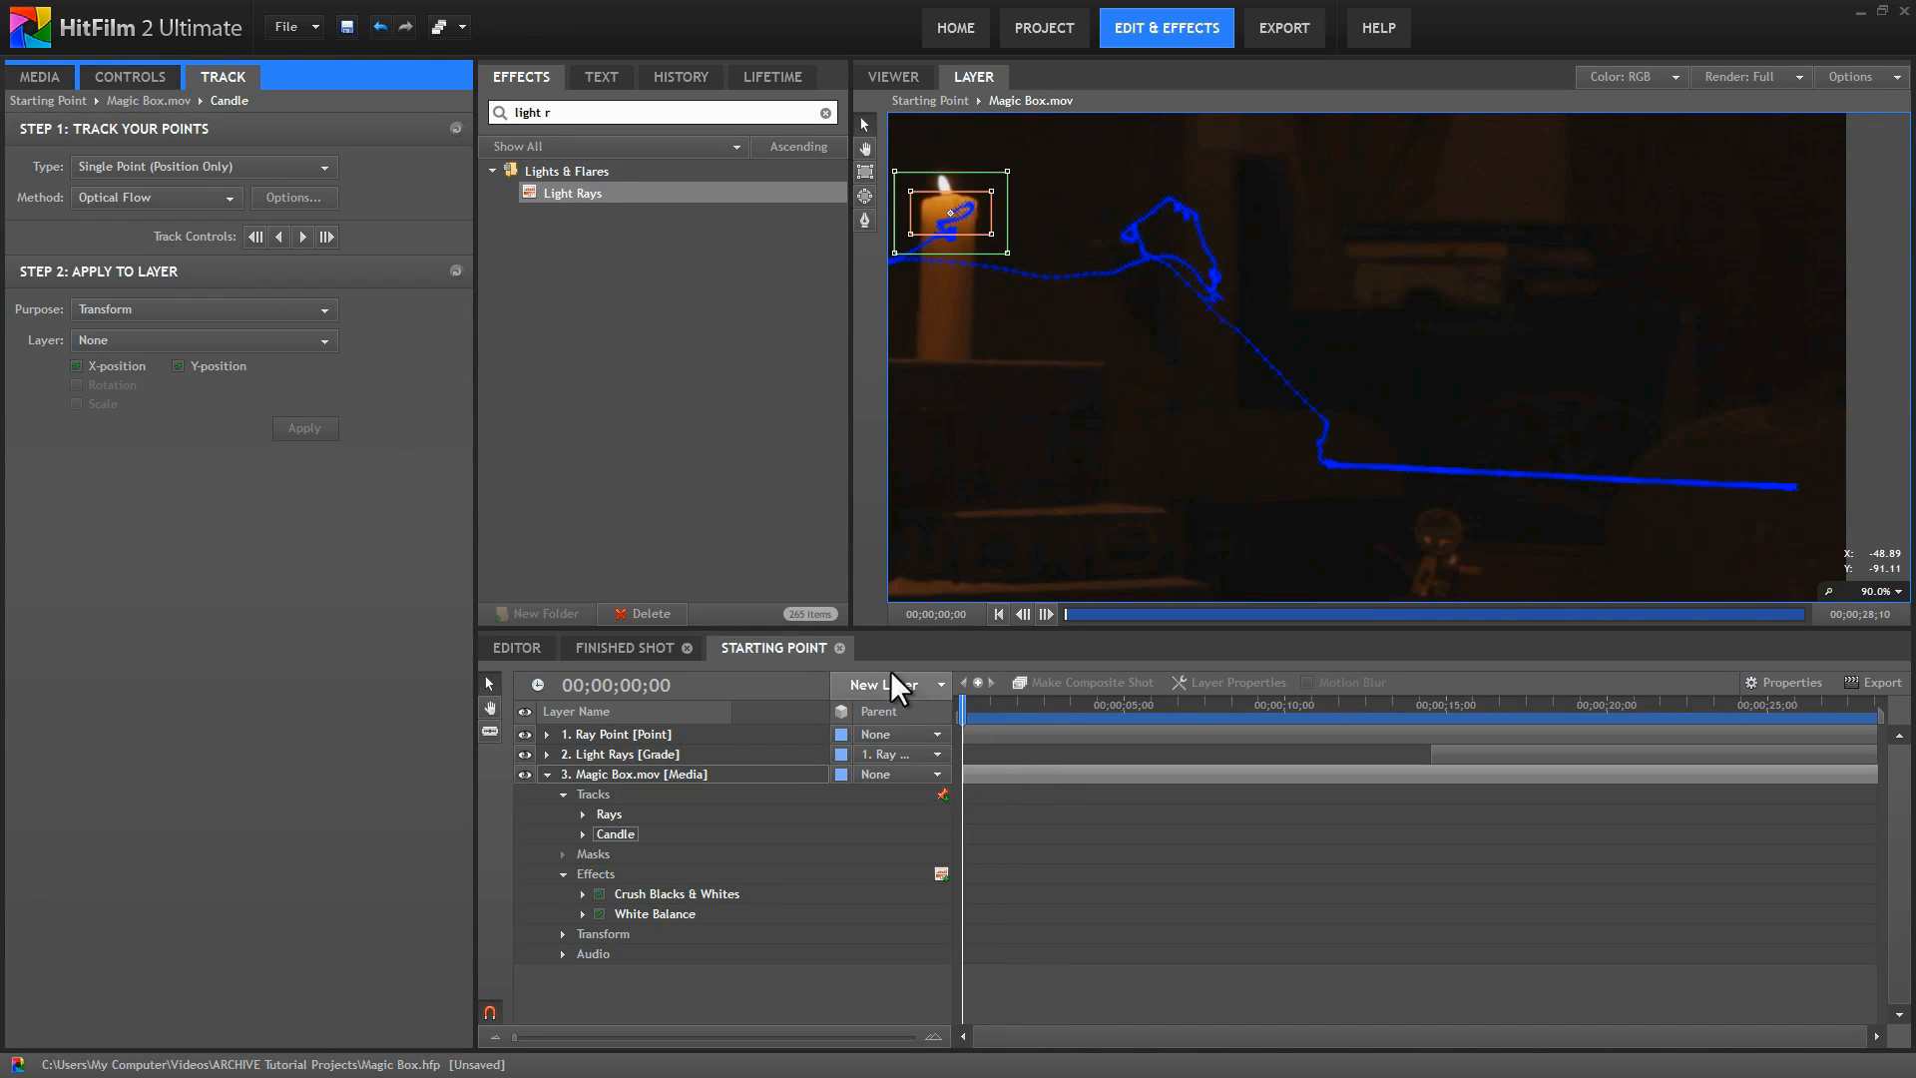
# Add a new point layer and rename it Candle Point.
pyautogui.click(933, 682)
pyautogui.click(907, 976)
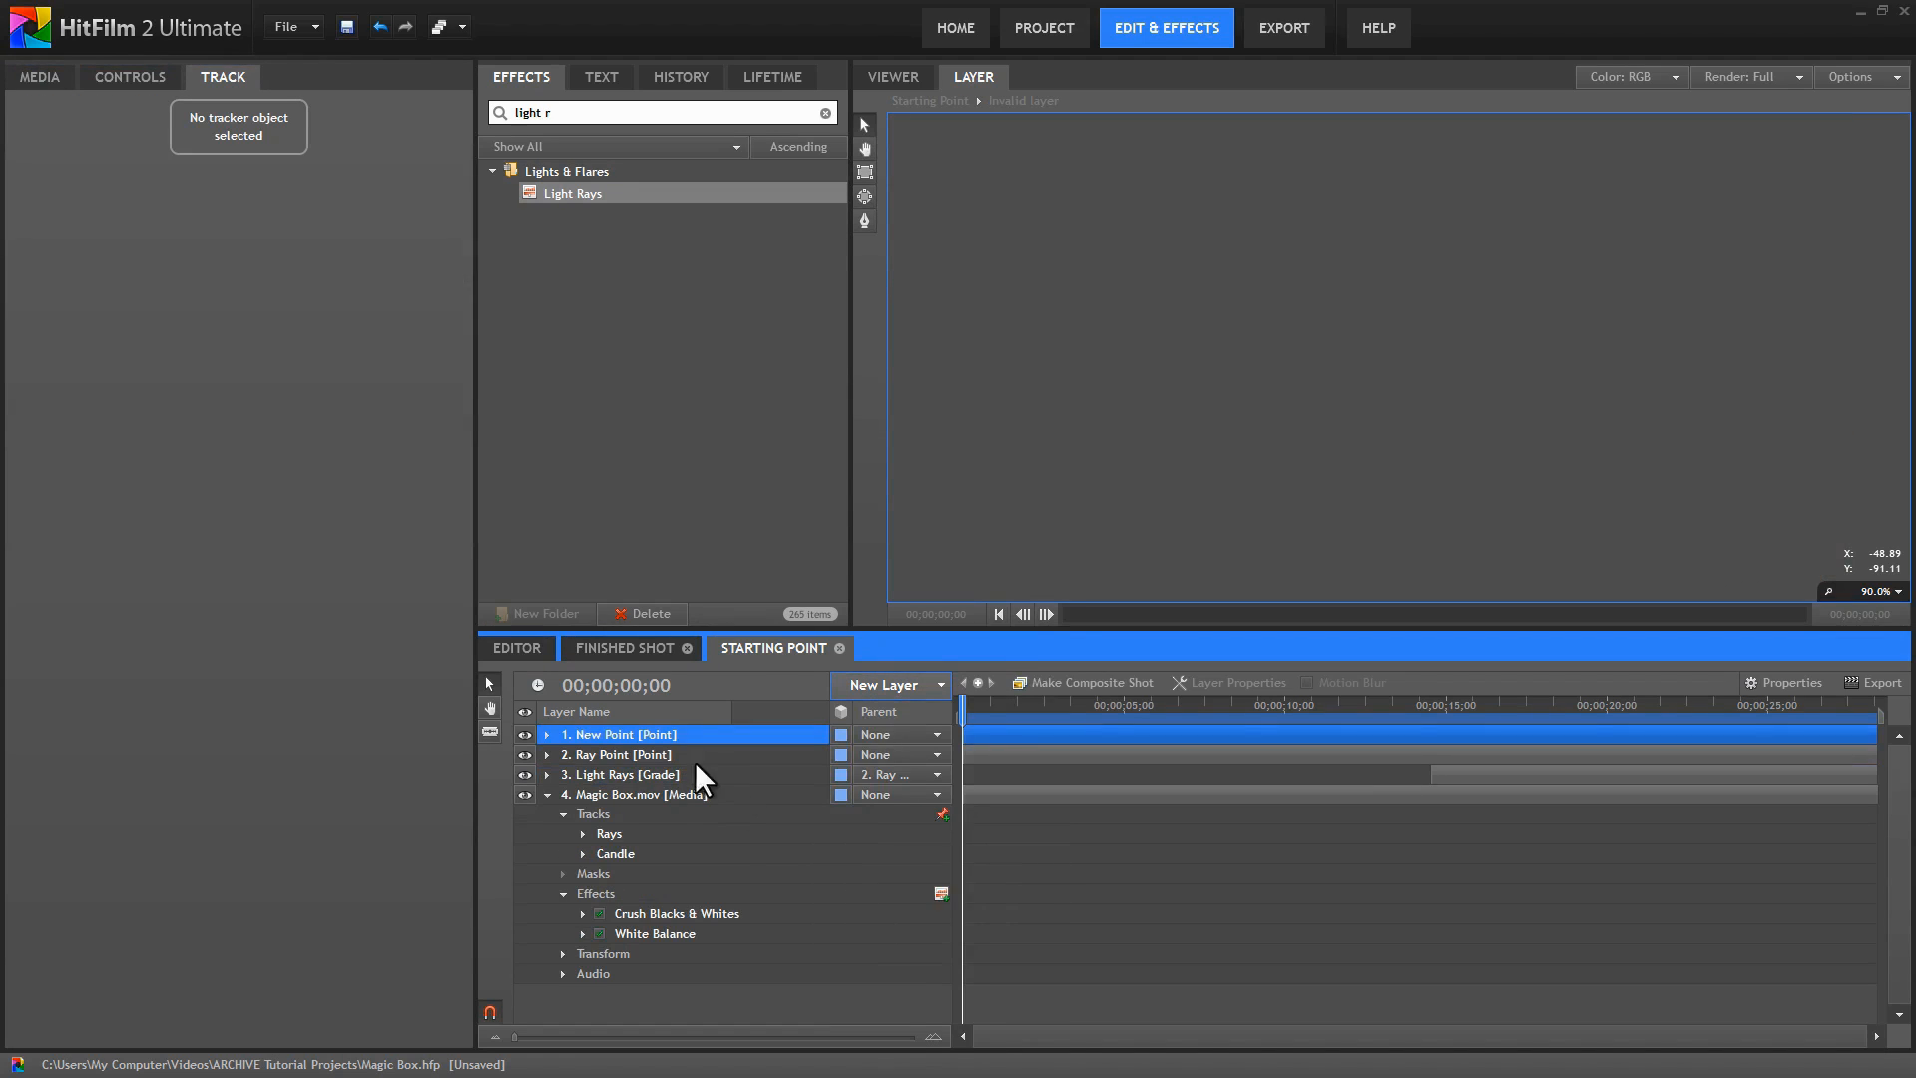
pyautogui.rightClick(681, 734)
pyautogui.click(749, 1003)
pyautogui.write('Candle Point')
pyautogui.press('Return')
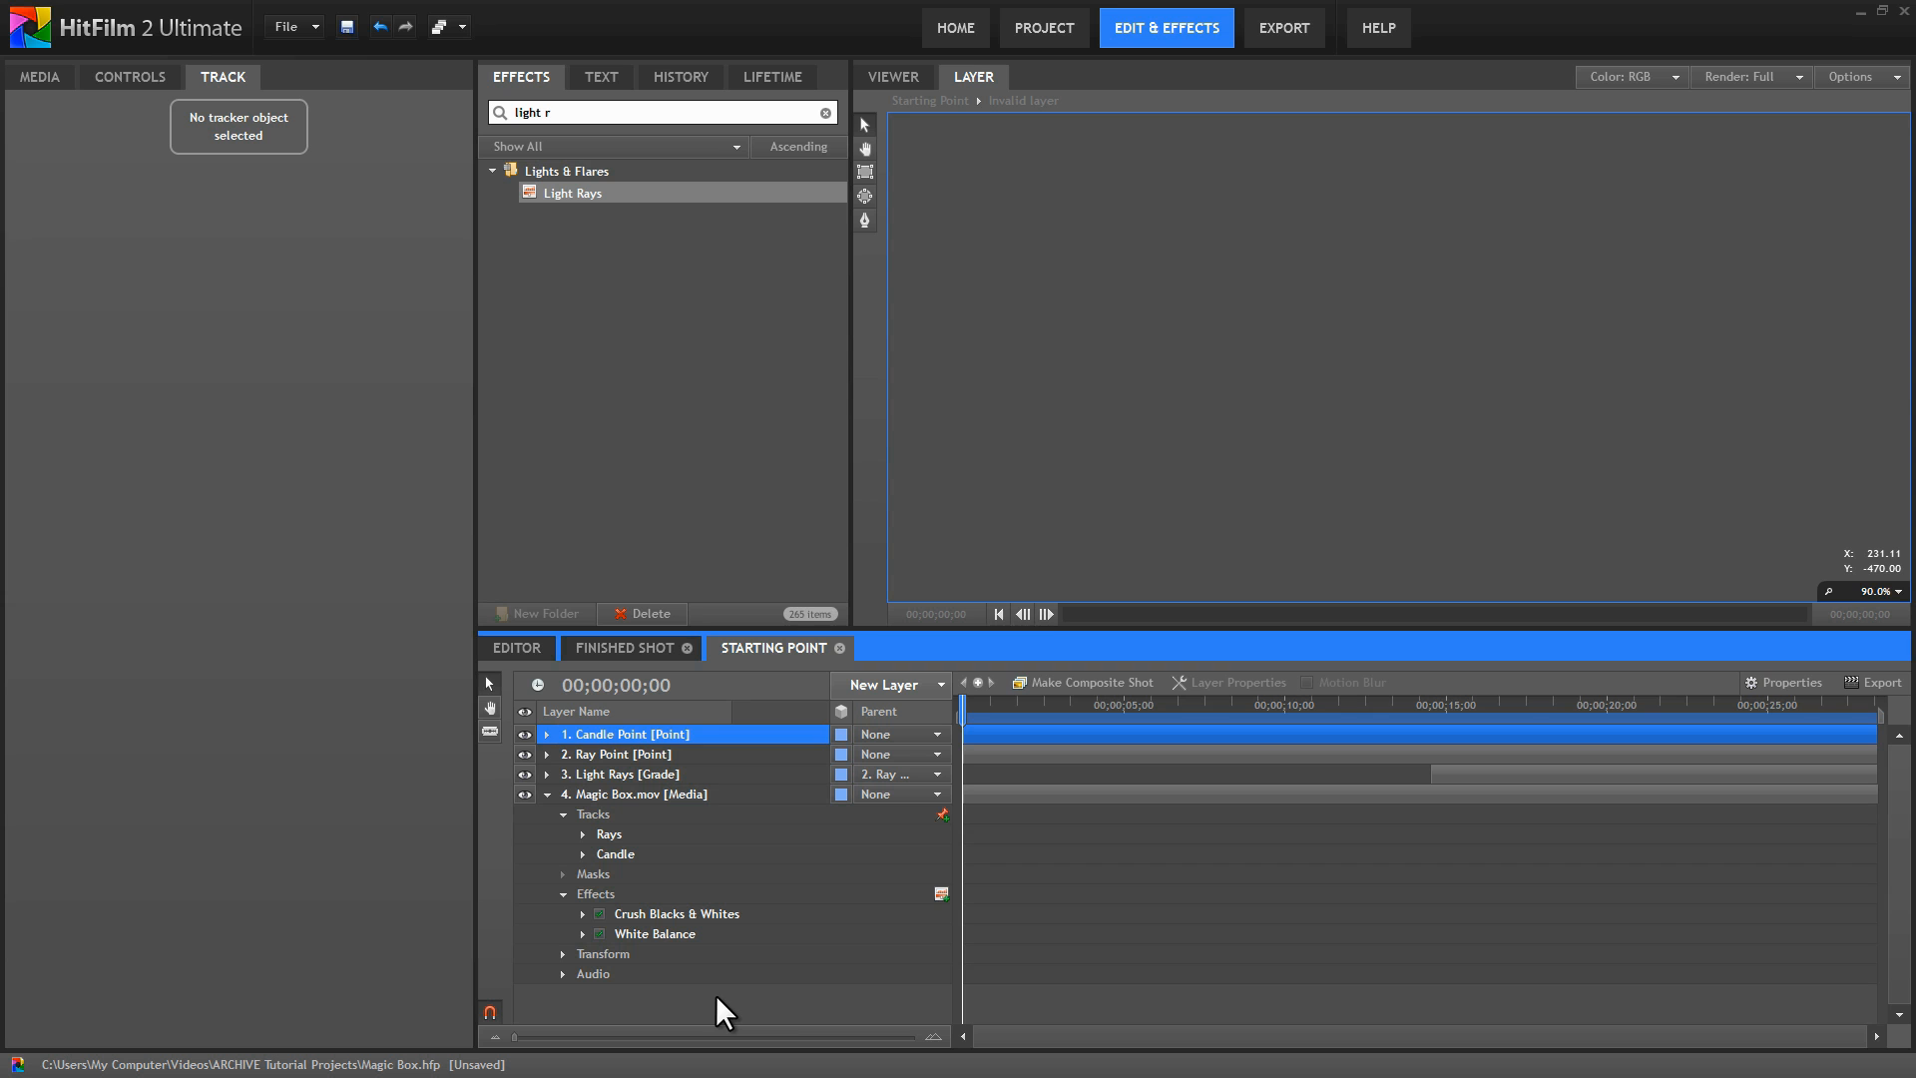
# Apply the Candle track's X and Y position data to the Candle Point layer as a transform.
pyautogui.click(612, 852)
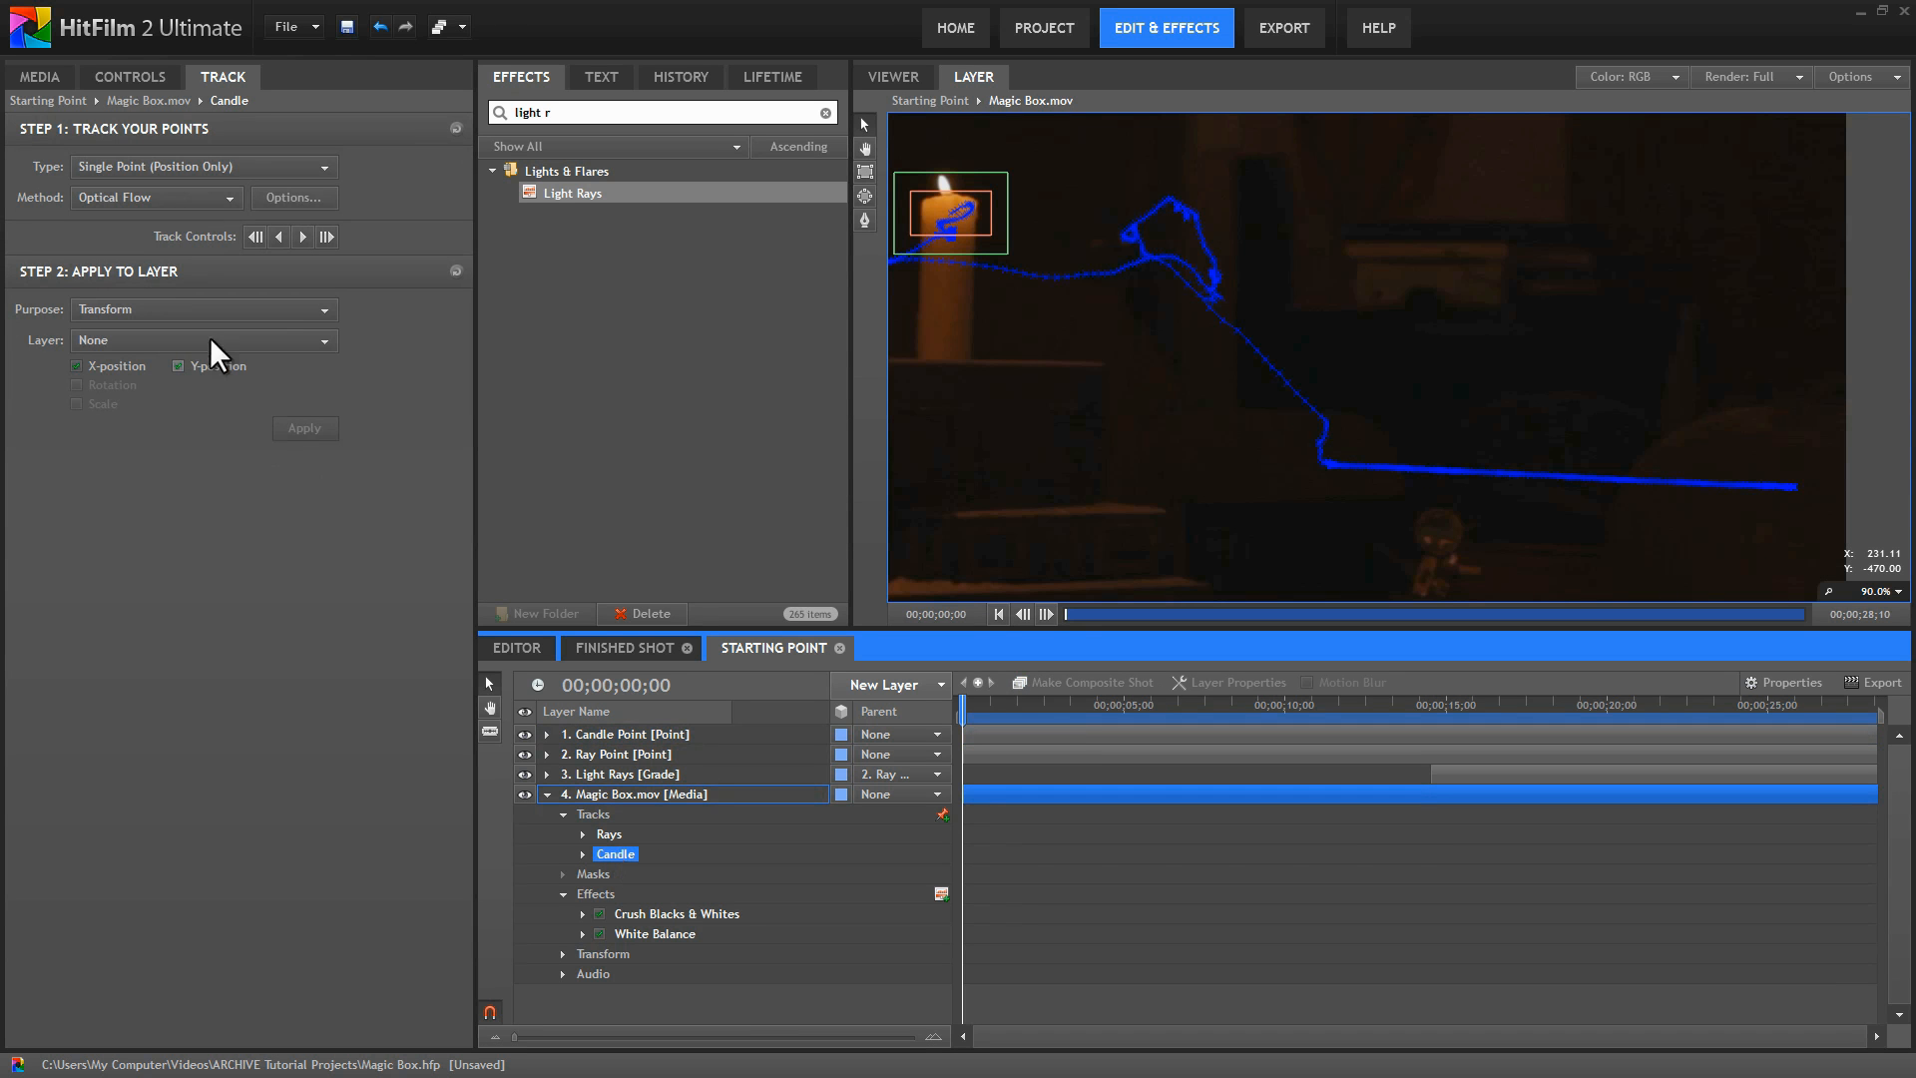
pyautogui.click(136, 344)
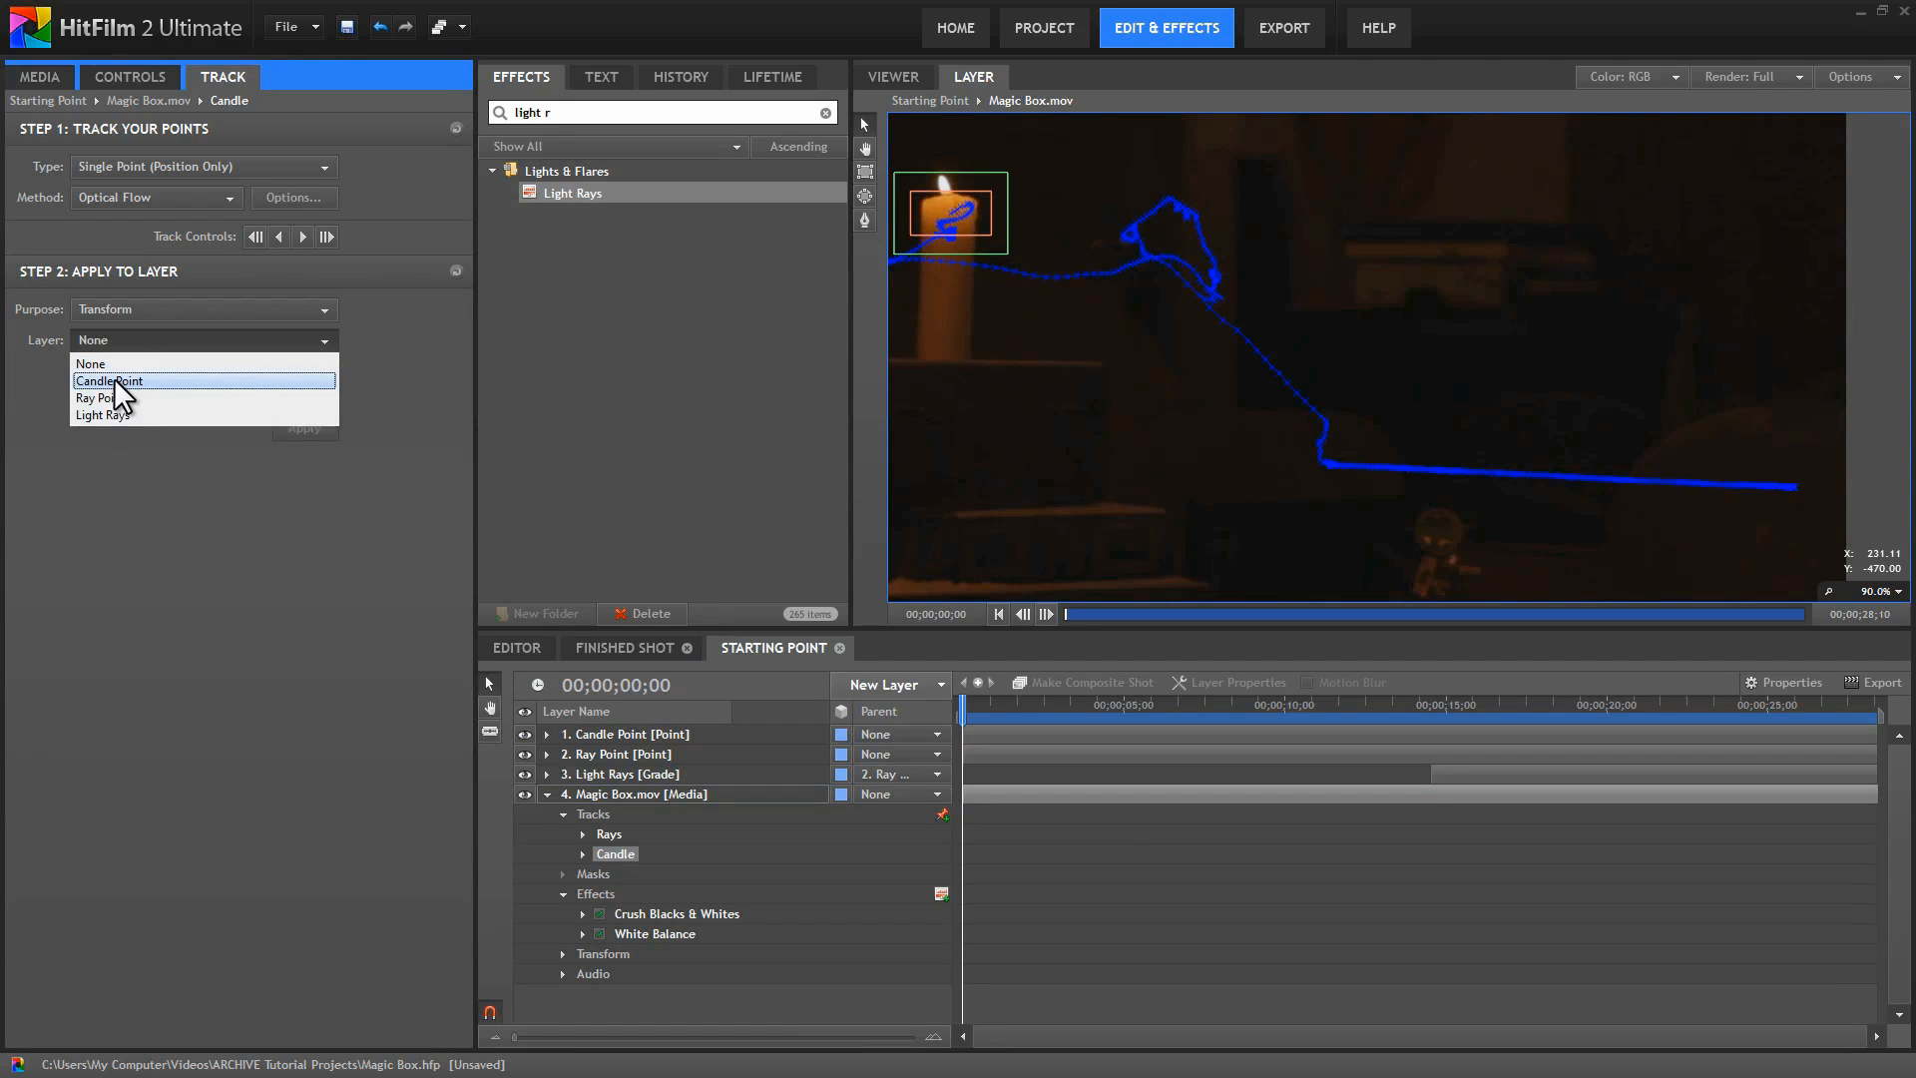
pyautogui.click(114, 380)
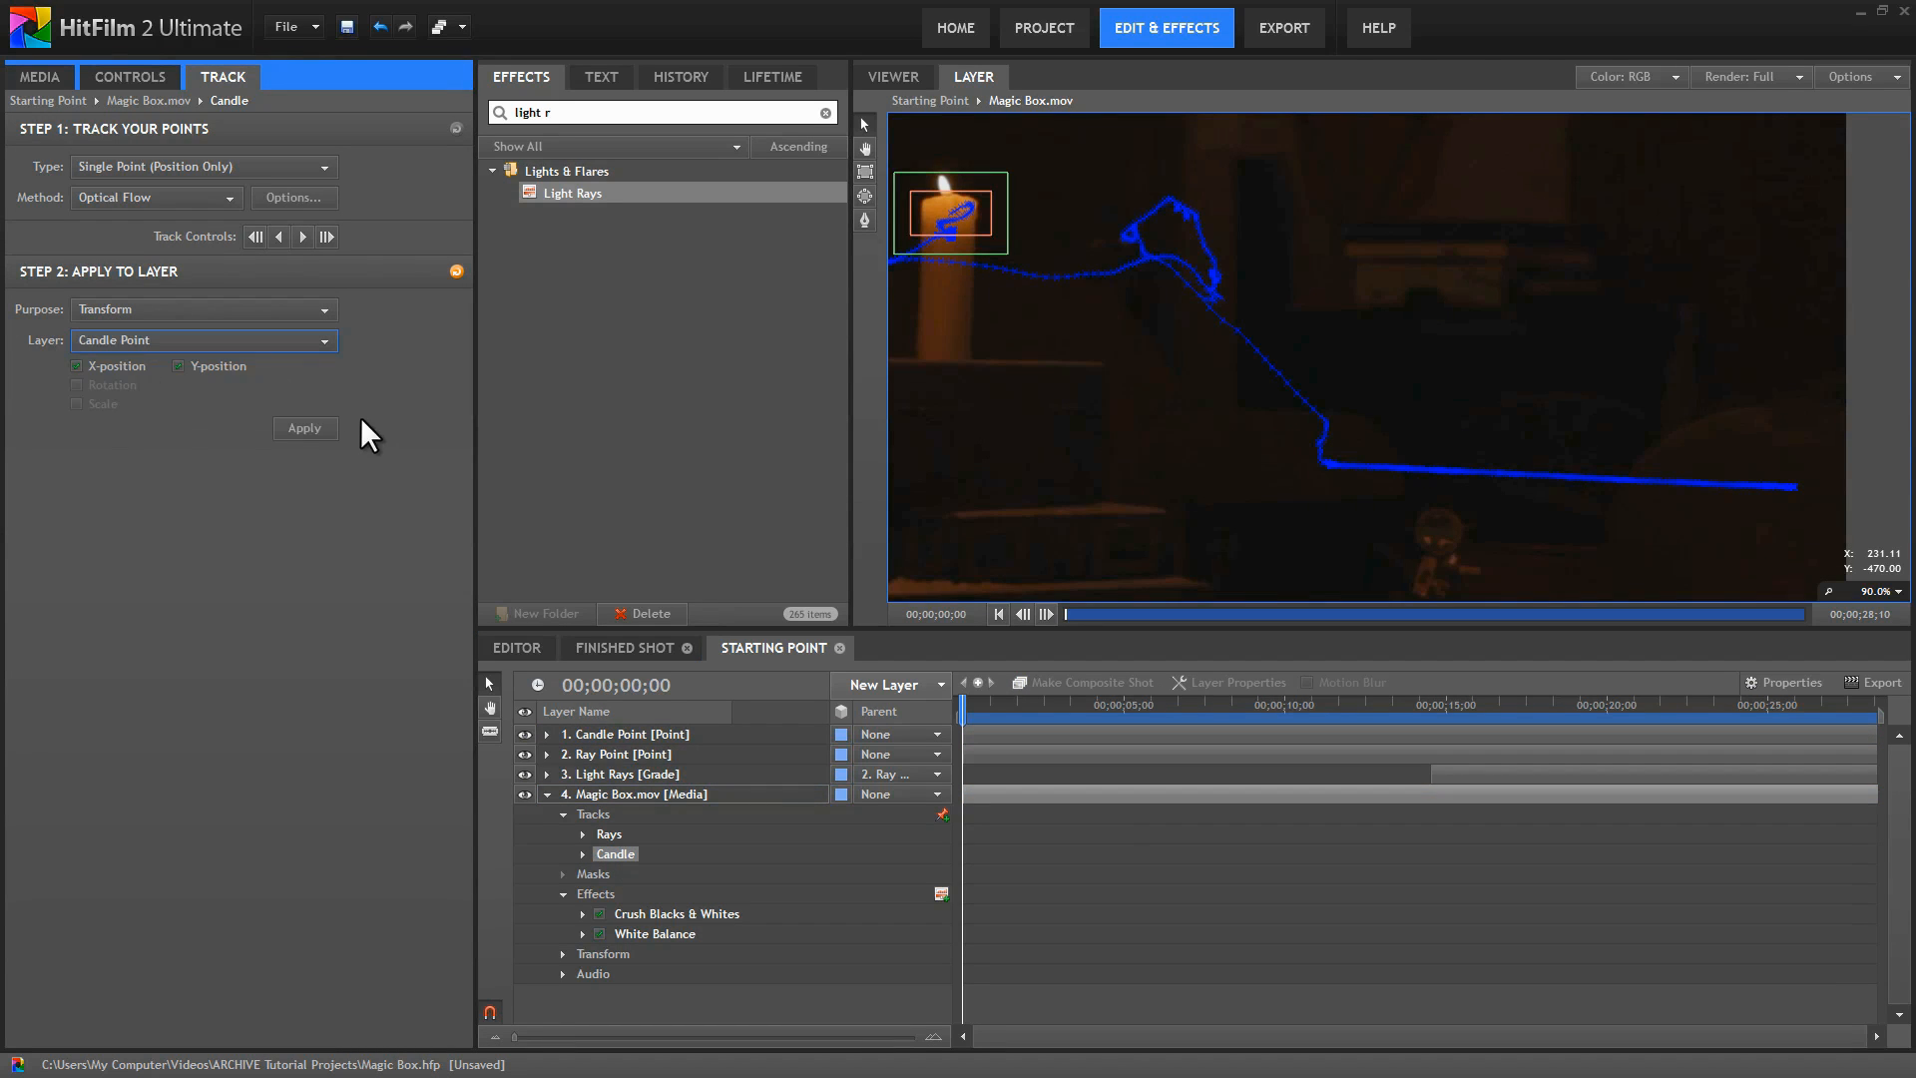
# Create a black 1920 by 1080 plane layer named Candle Glow.
pyautogui.click(924, 683)
pyautogui.click(909, 728)
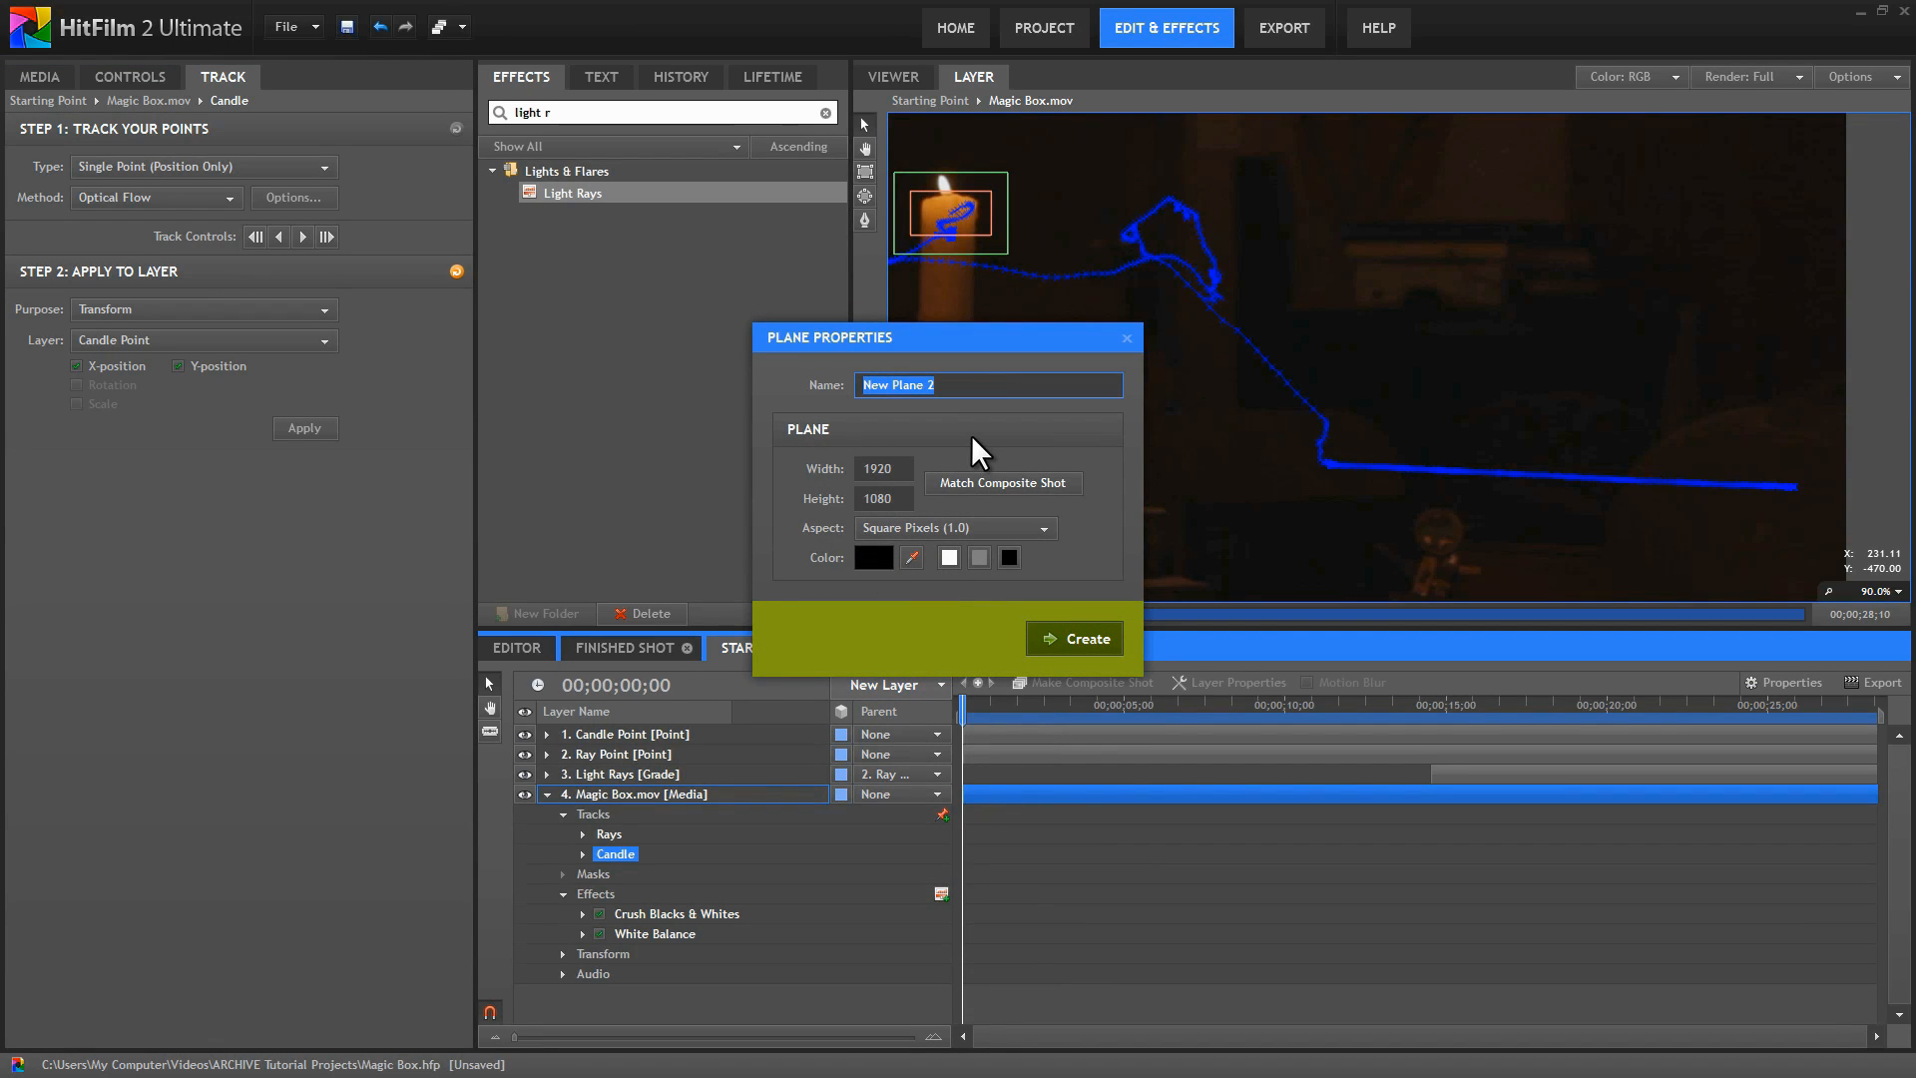
pyautogui.write('Candle Glow')
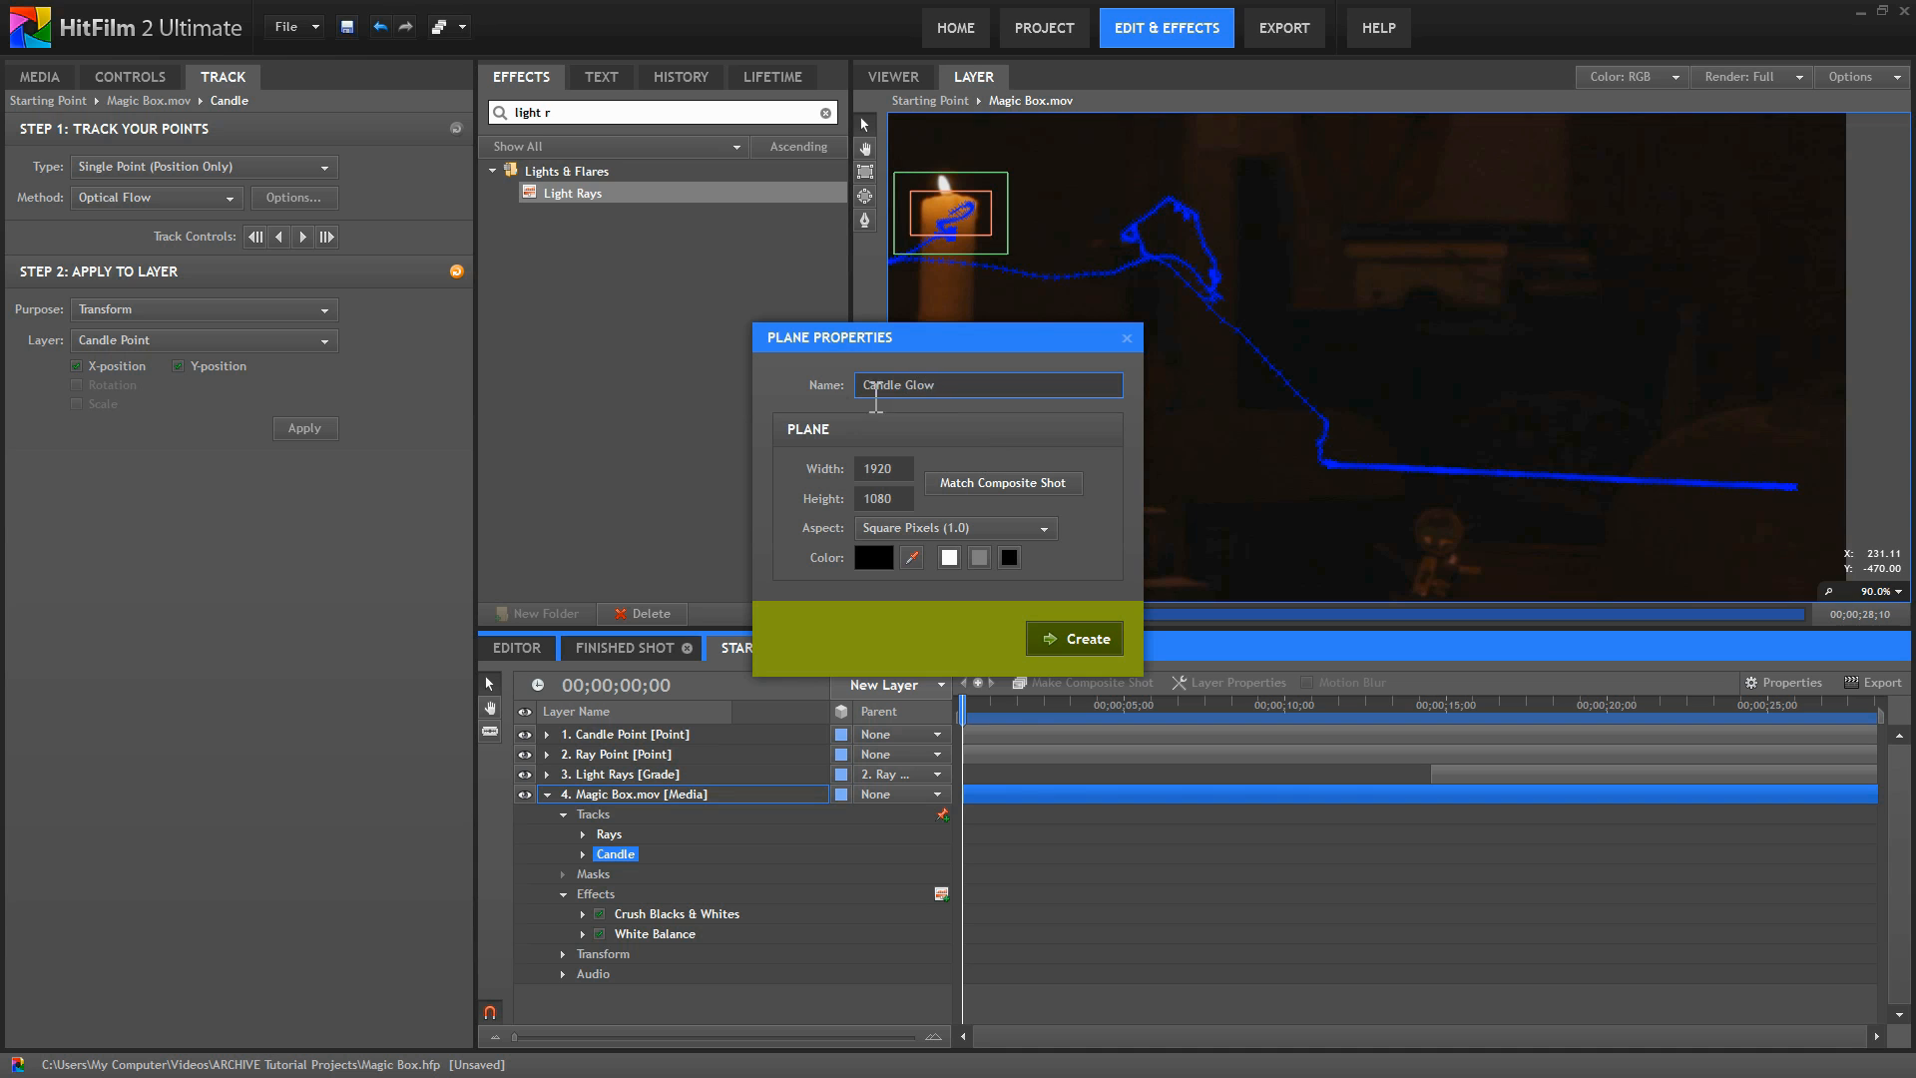
pyautogui.click(1083, 642)
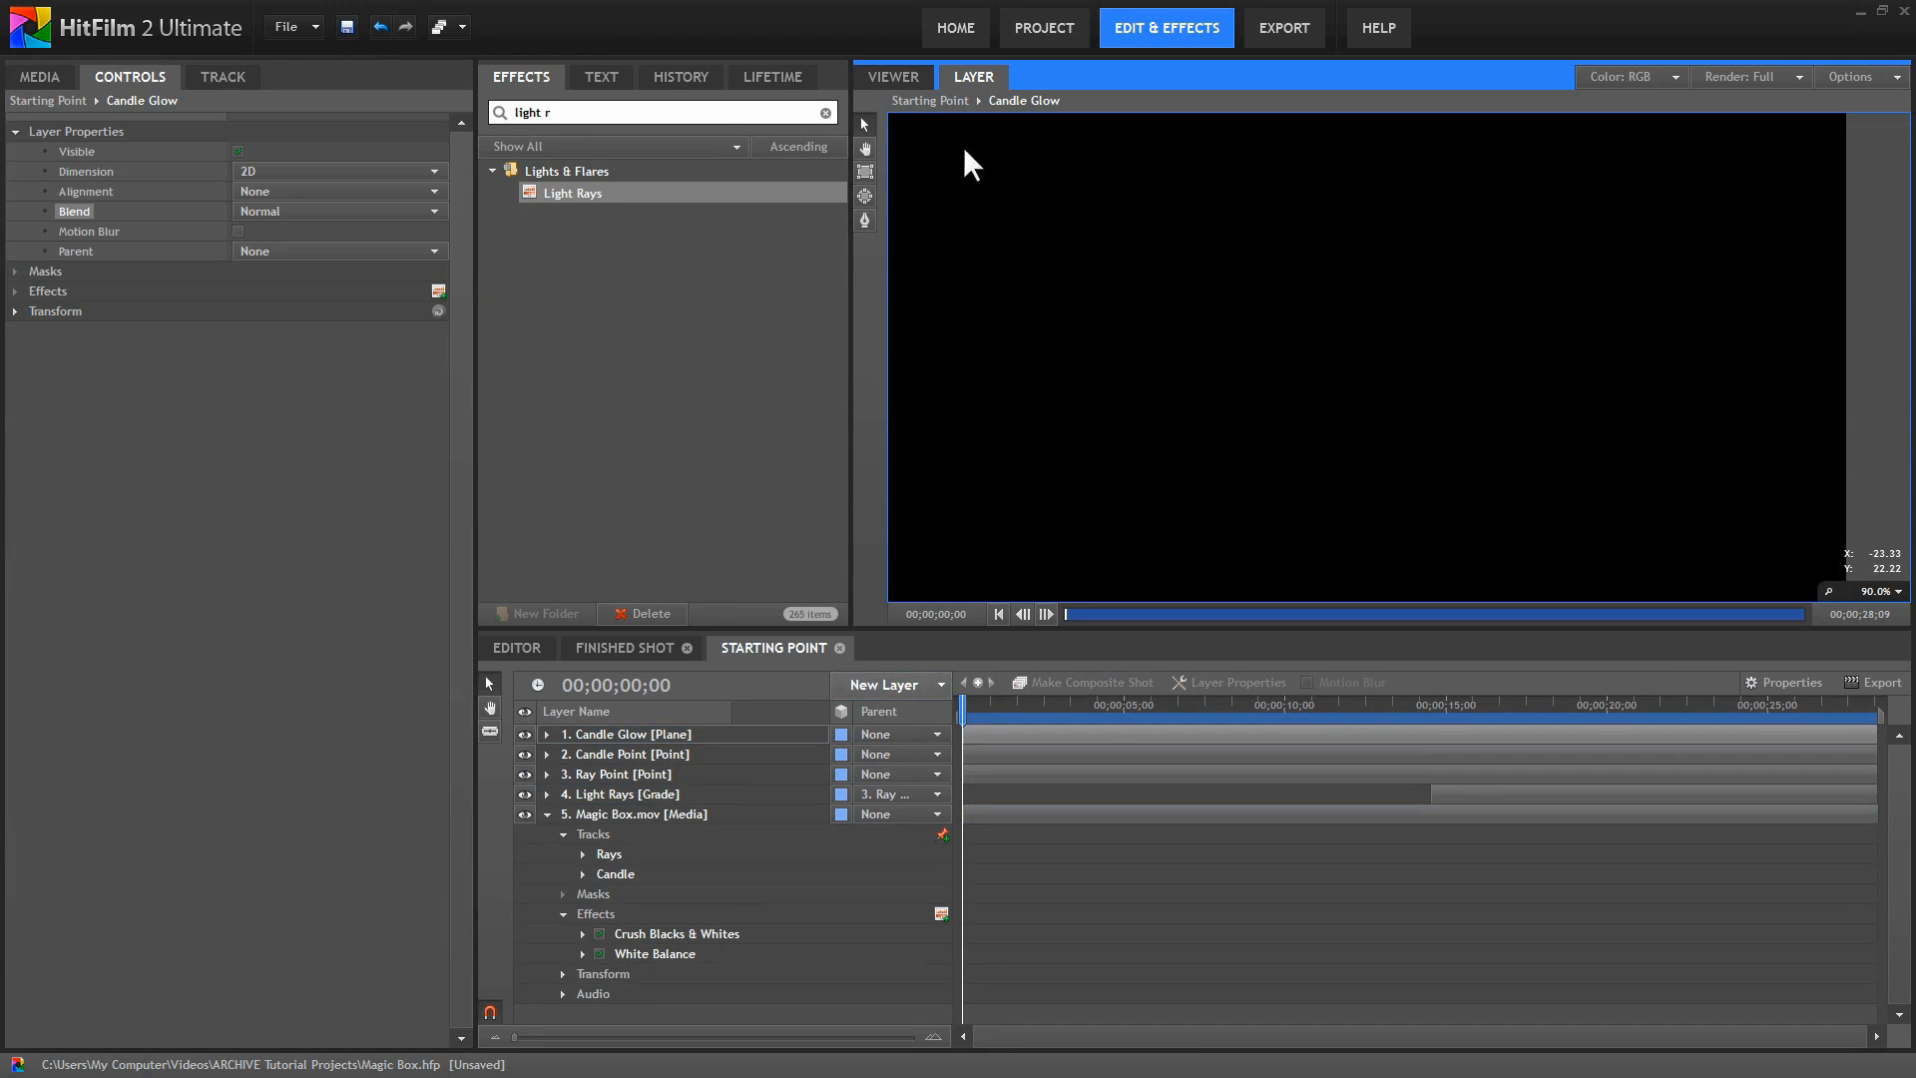
# Show the composite shot in the viewer and set the Candle Glow layer's blend mode to Add.
pyautogui.click(895, 76)
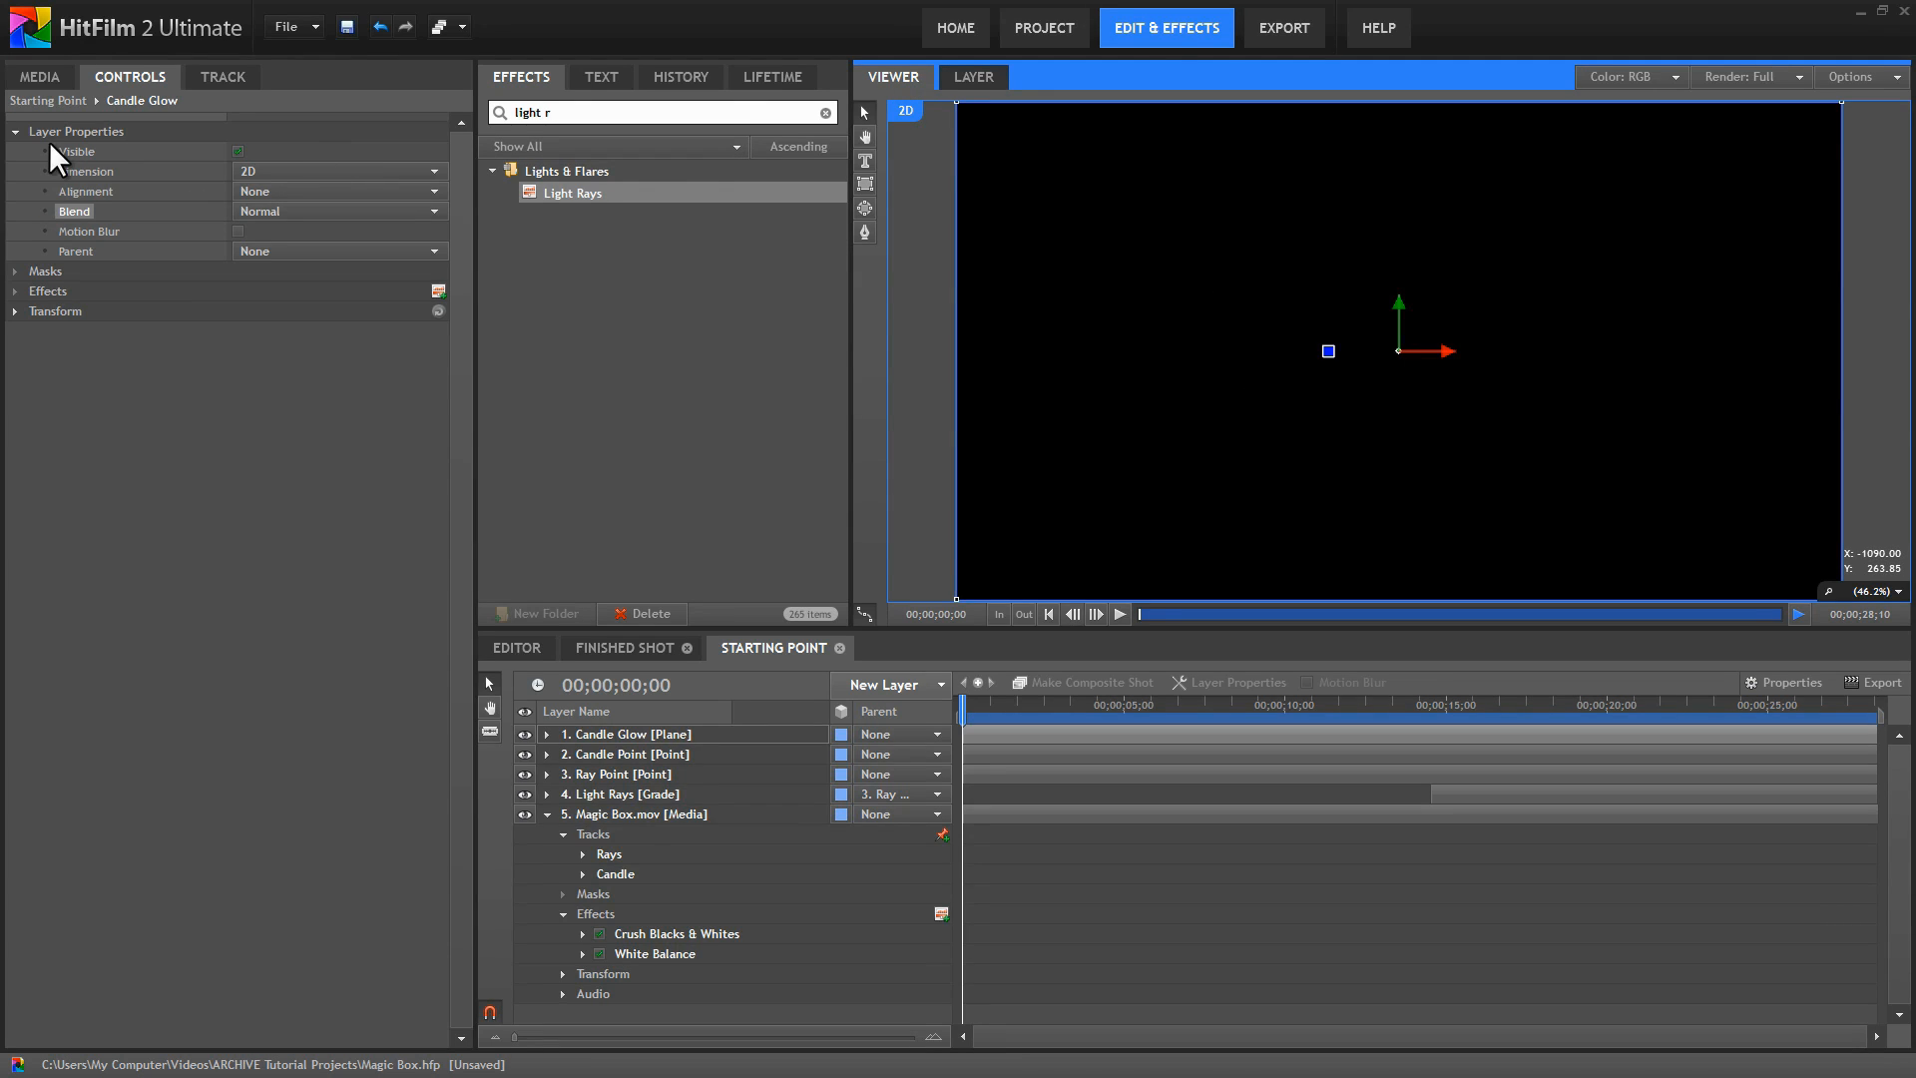
pyautogui.click(105, 178)
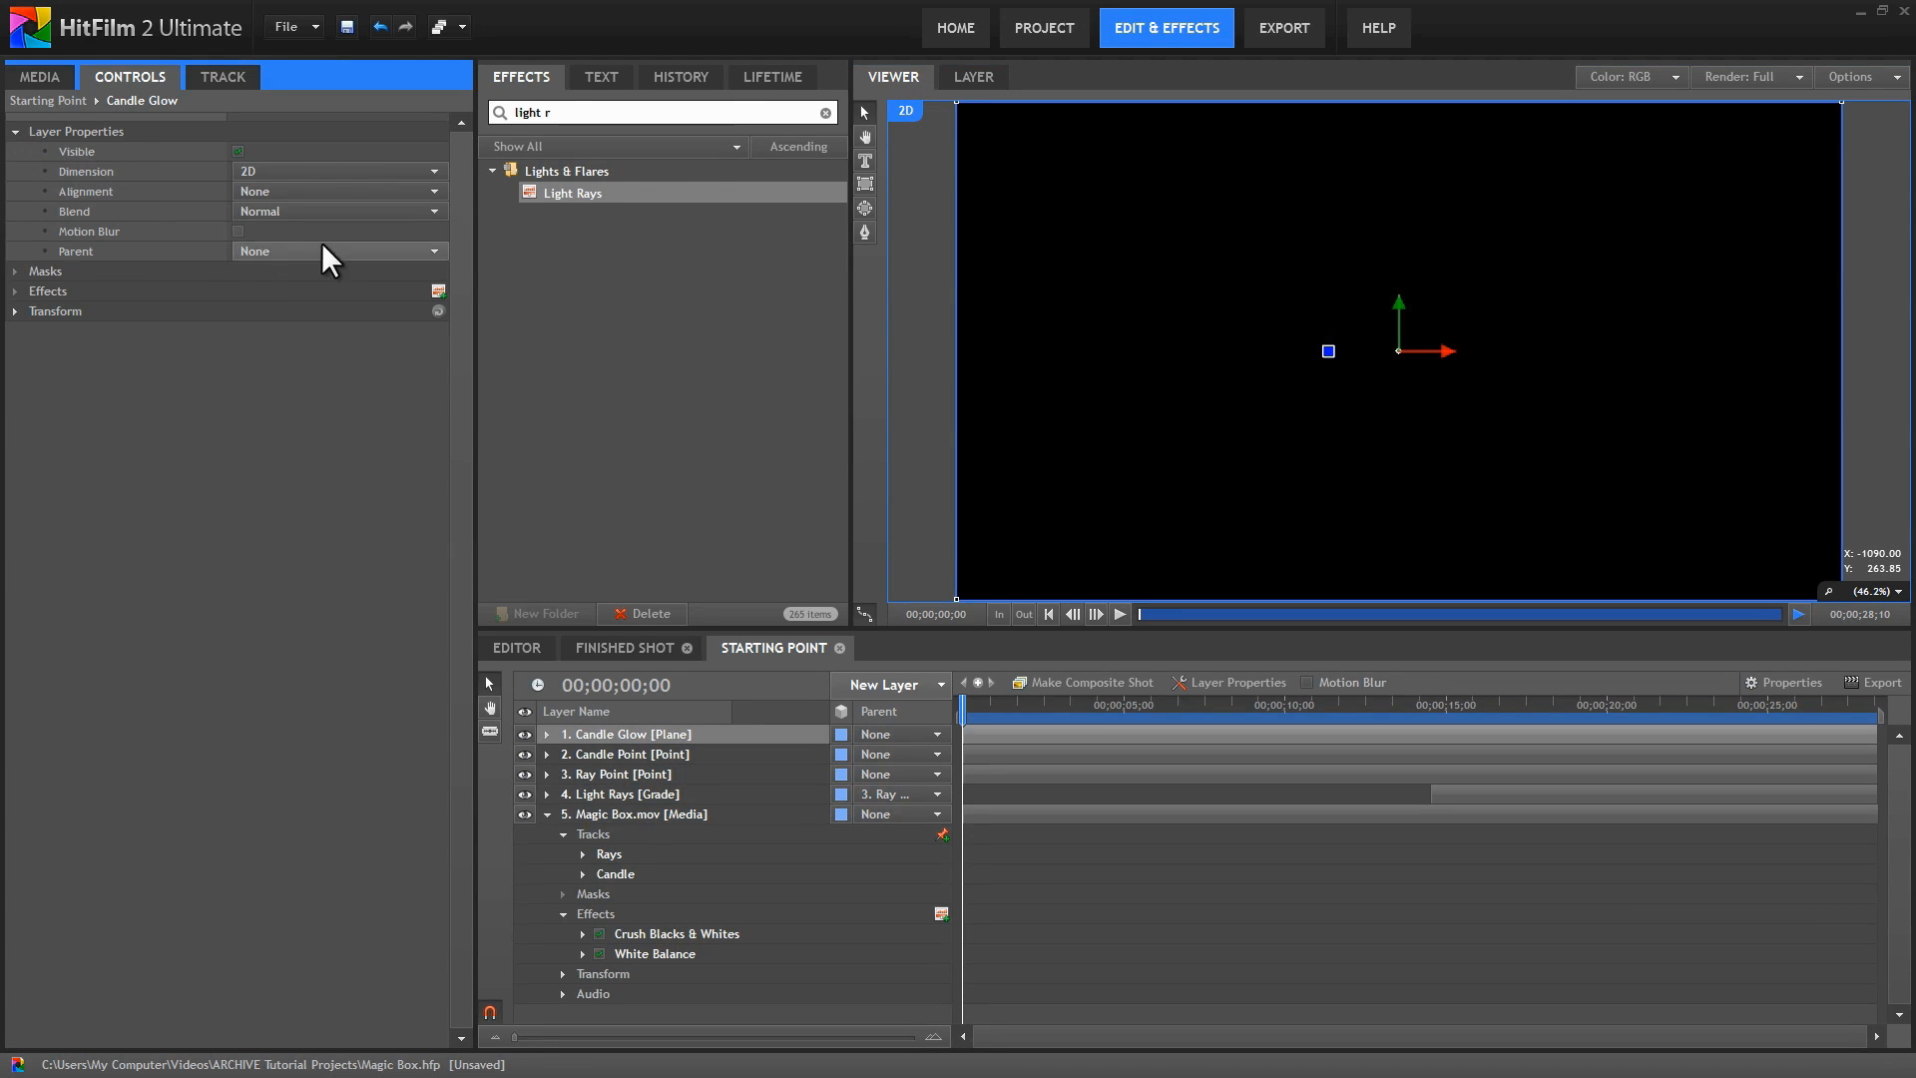
pyautogui.click(339, 213)
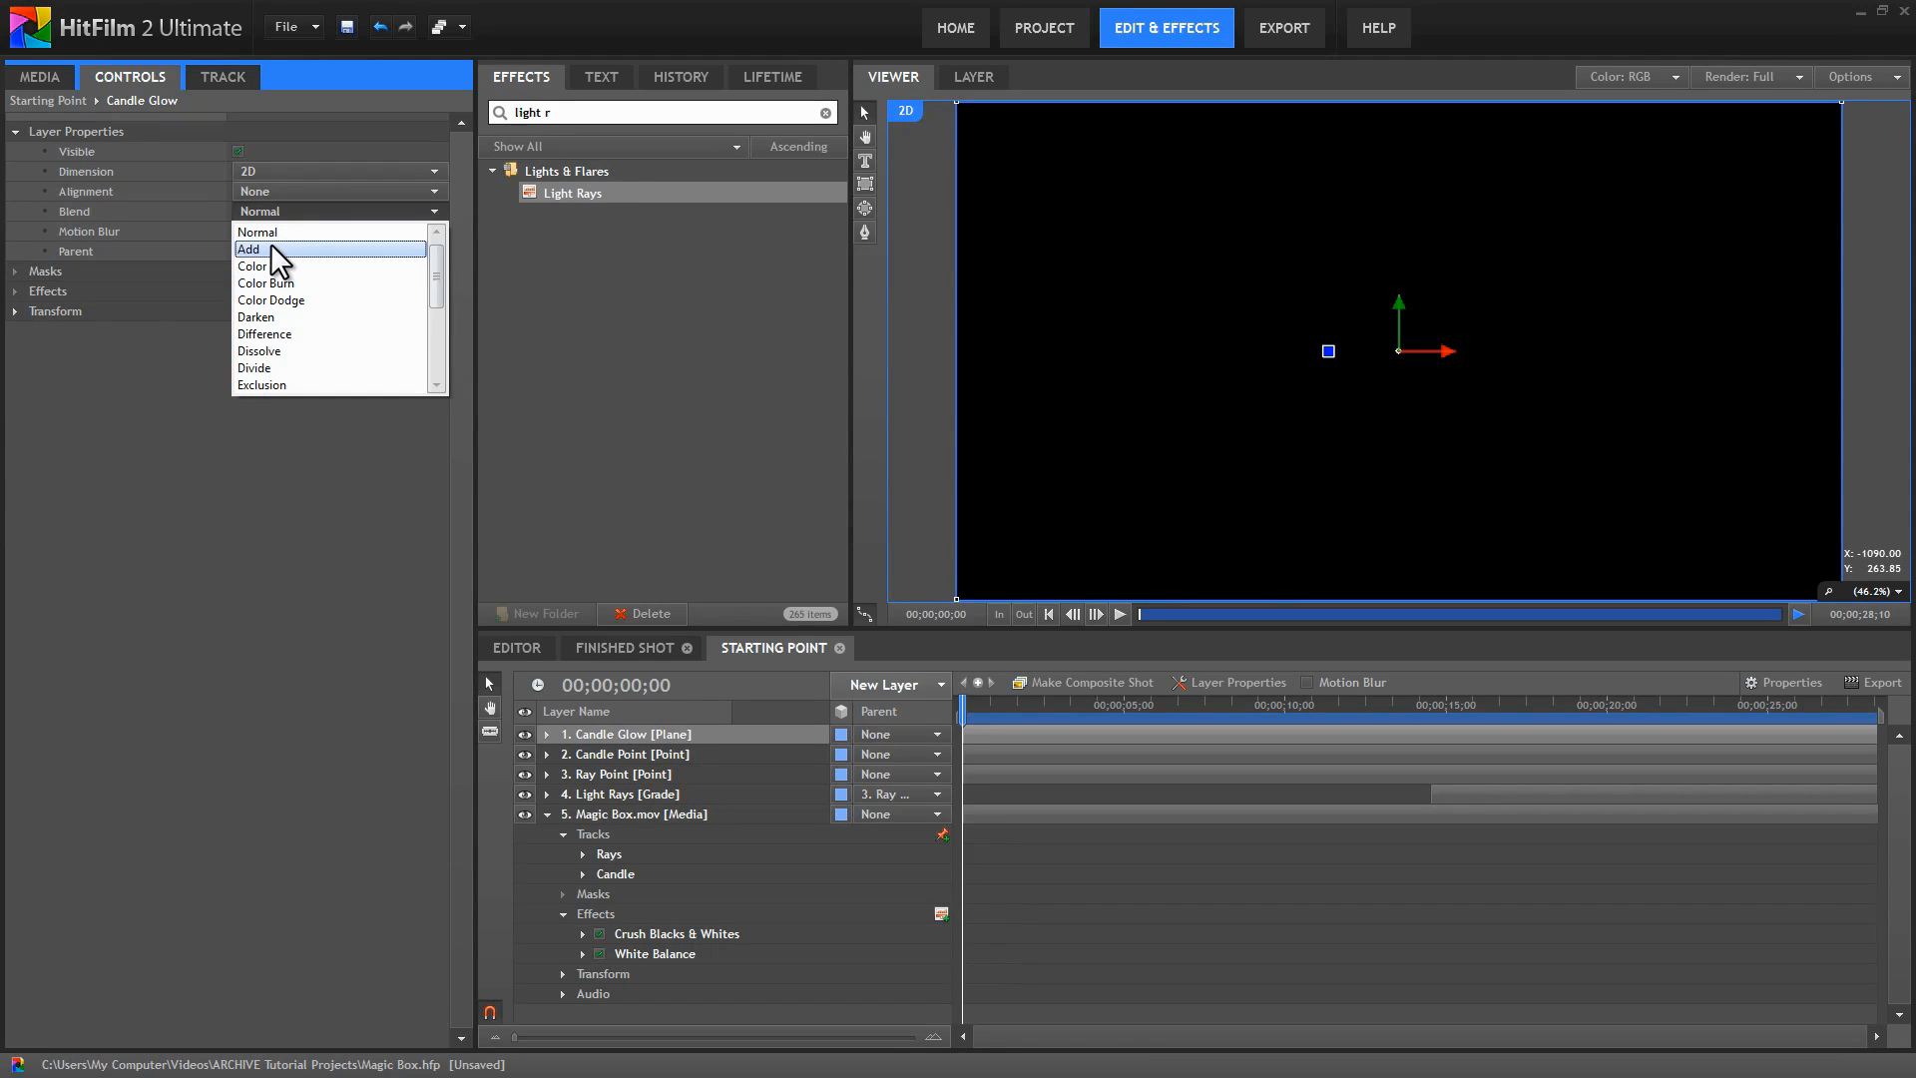
pyautogui.click(271, 244)
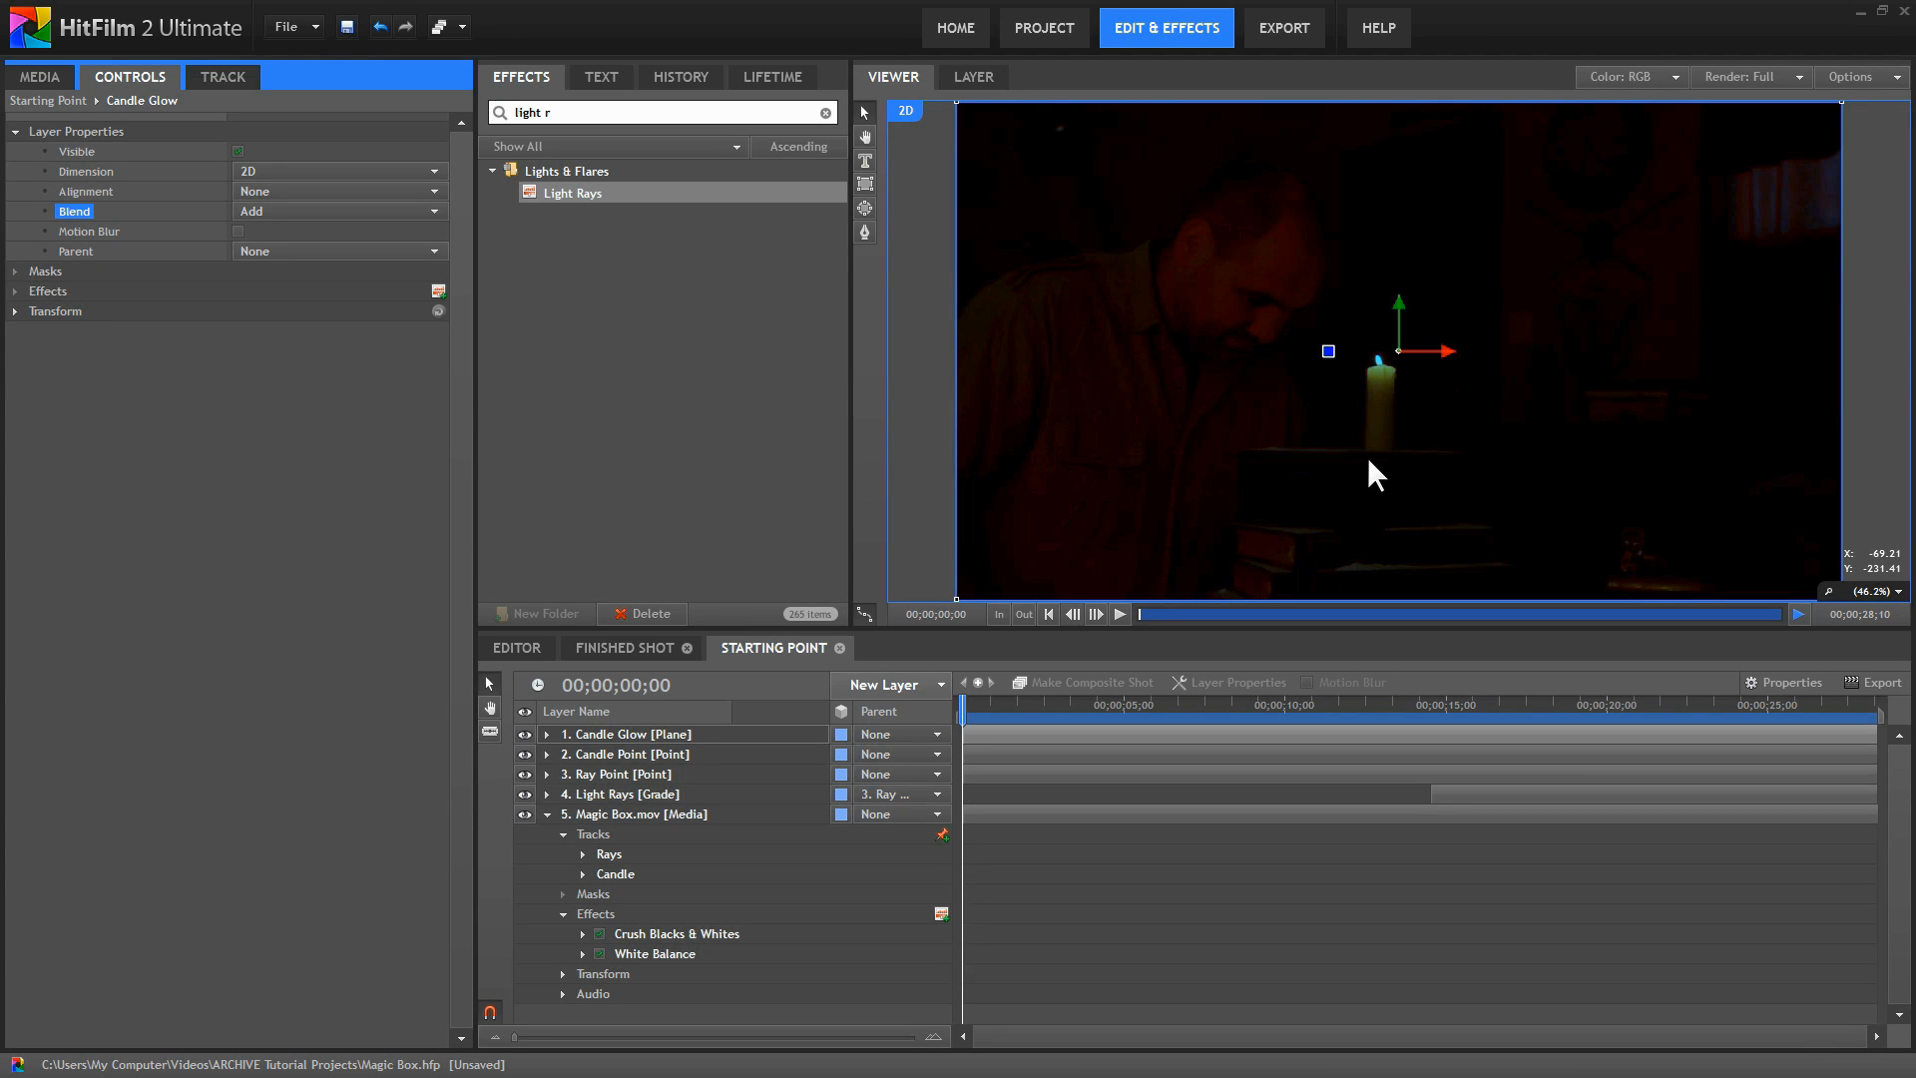
# Broaden the effects search to "light" and add the Light Flares effect to the Candle Glow layer.
pyautogui.click(709, 112)
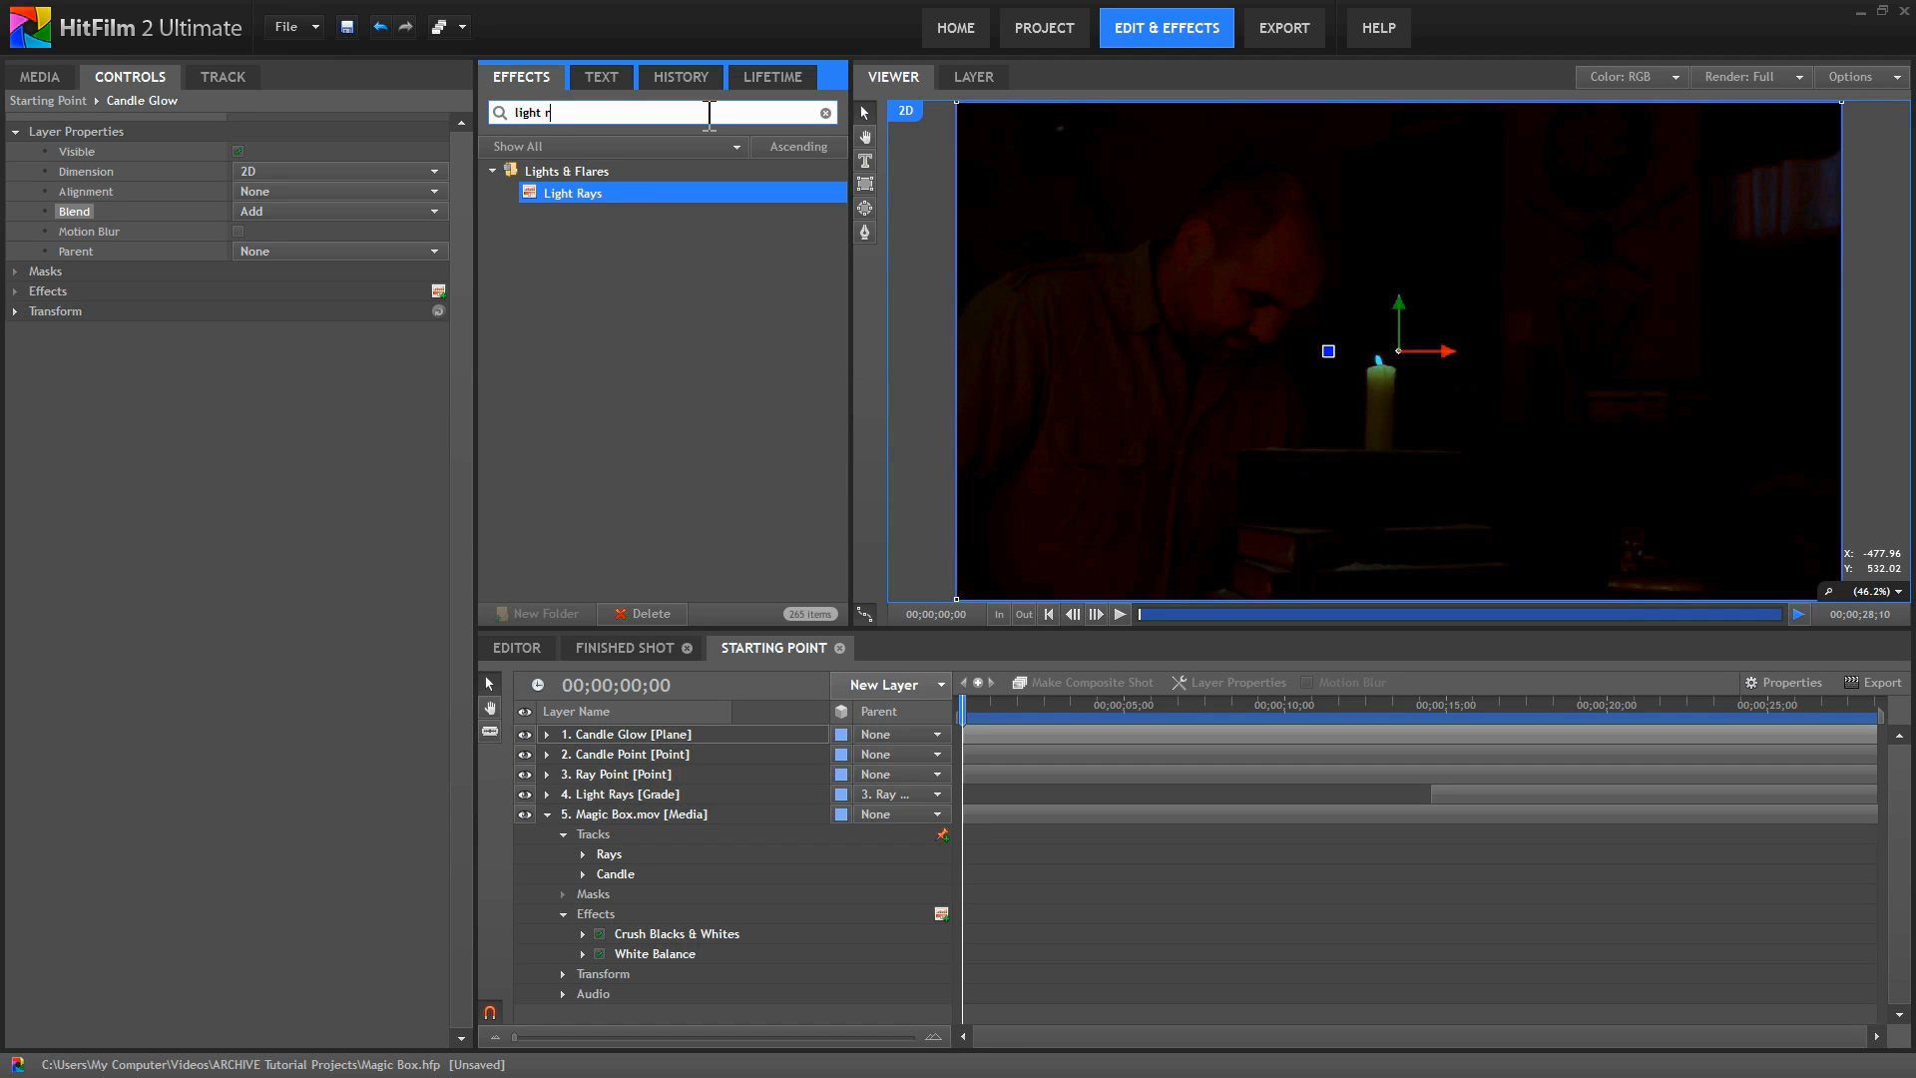
pyautogui.press('BackSpace')
pyautogui.press('BackSpace')
pyautogui.click(614, 283)
pyautogui.moveTo(614, 283); pyautogui.dragTo(643, 735)
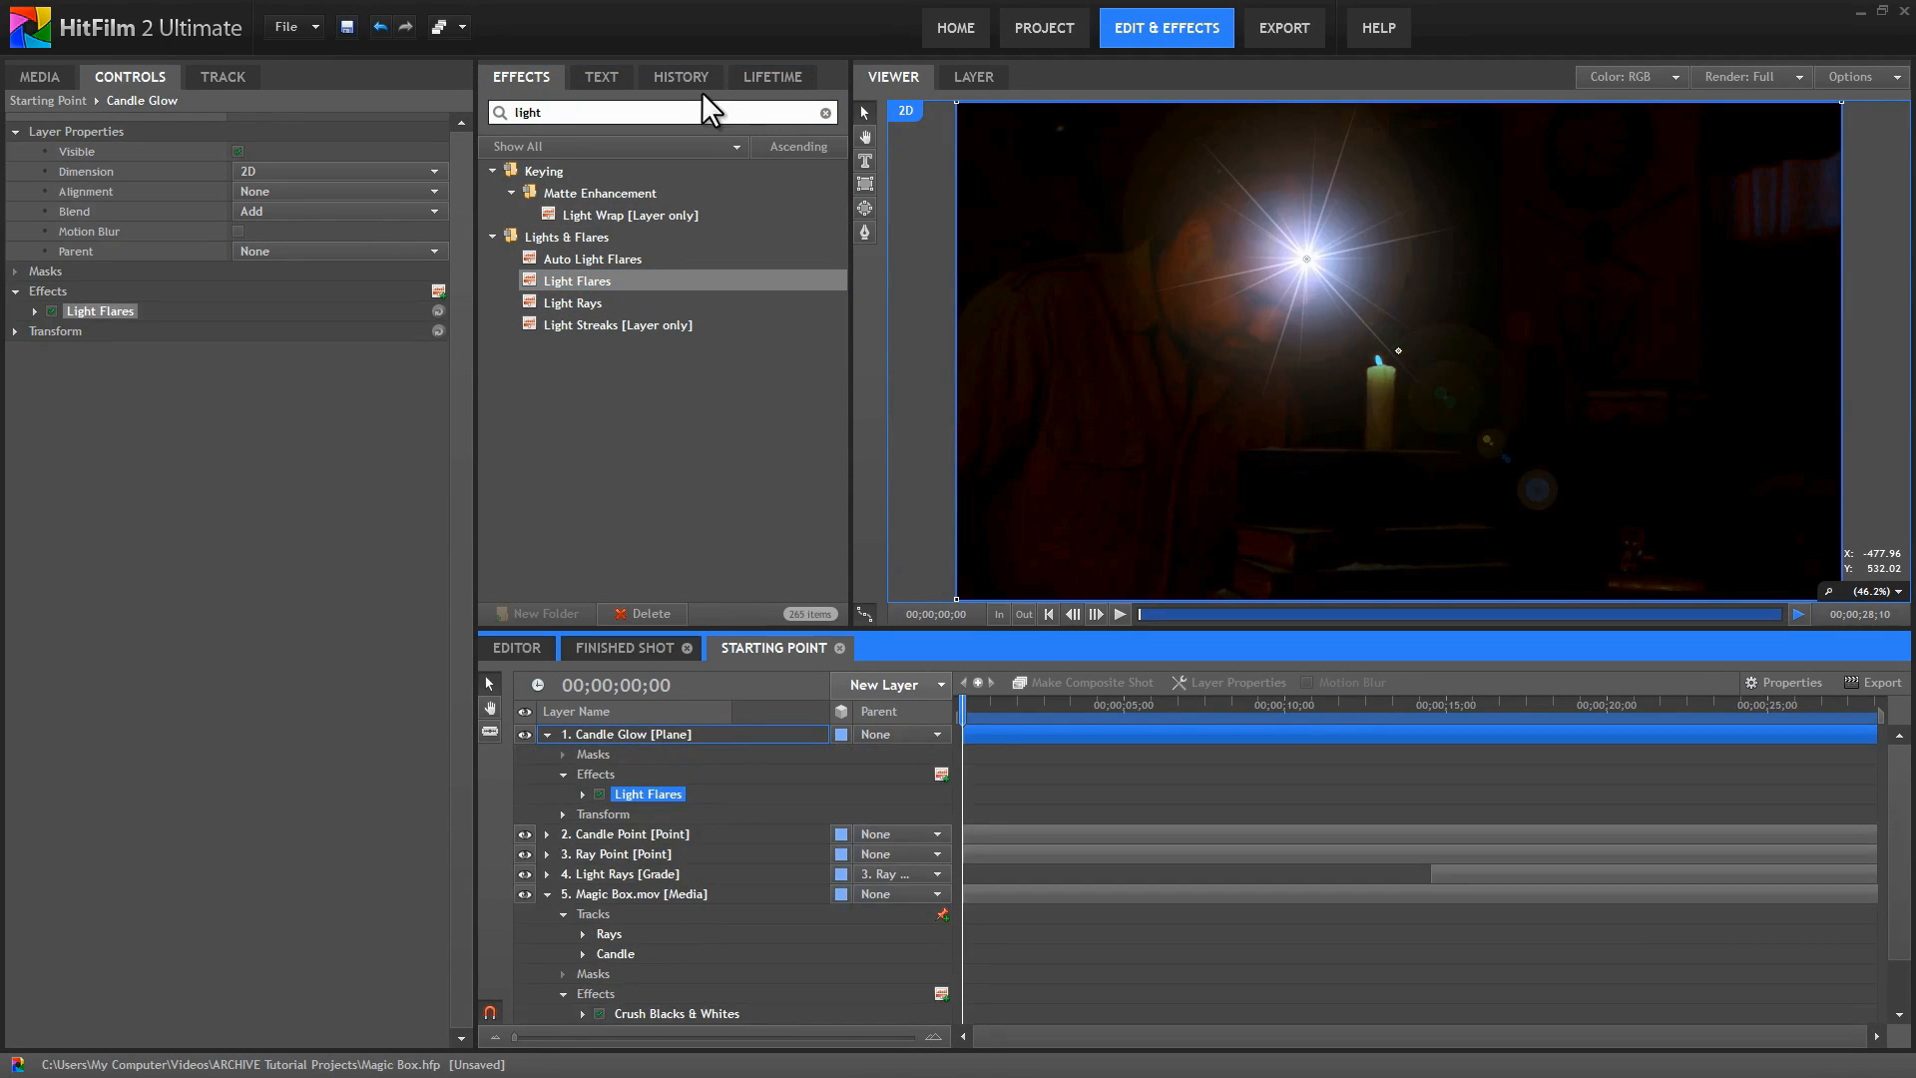
# Set the flare type of the Light Flares effect to Chromatic halo.
pyautogui.click(35, 310)
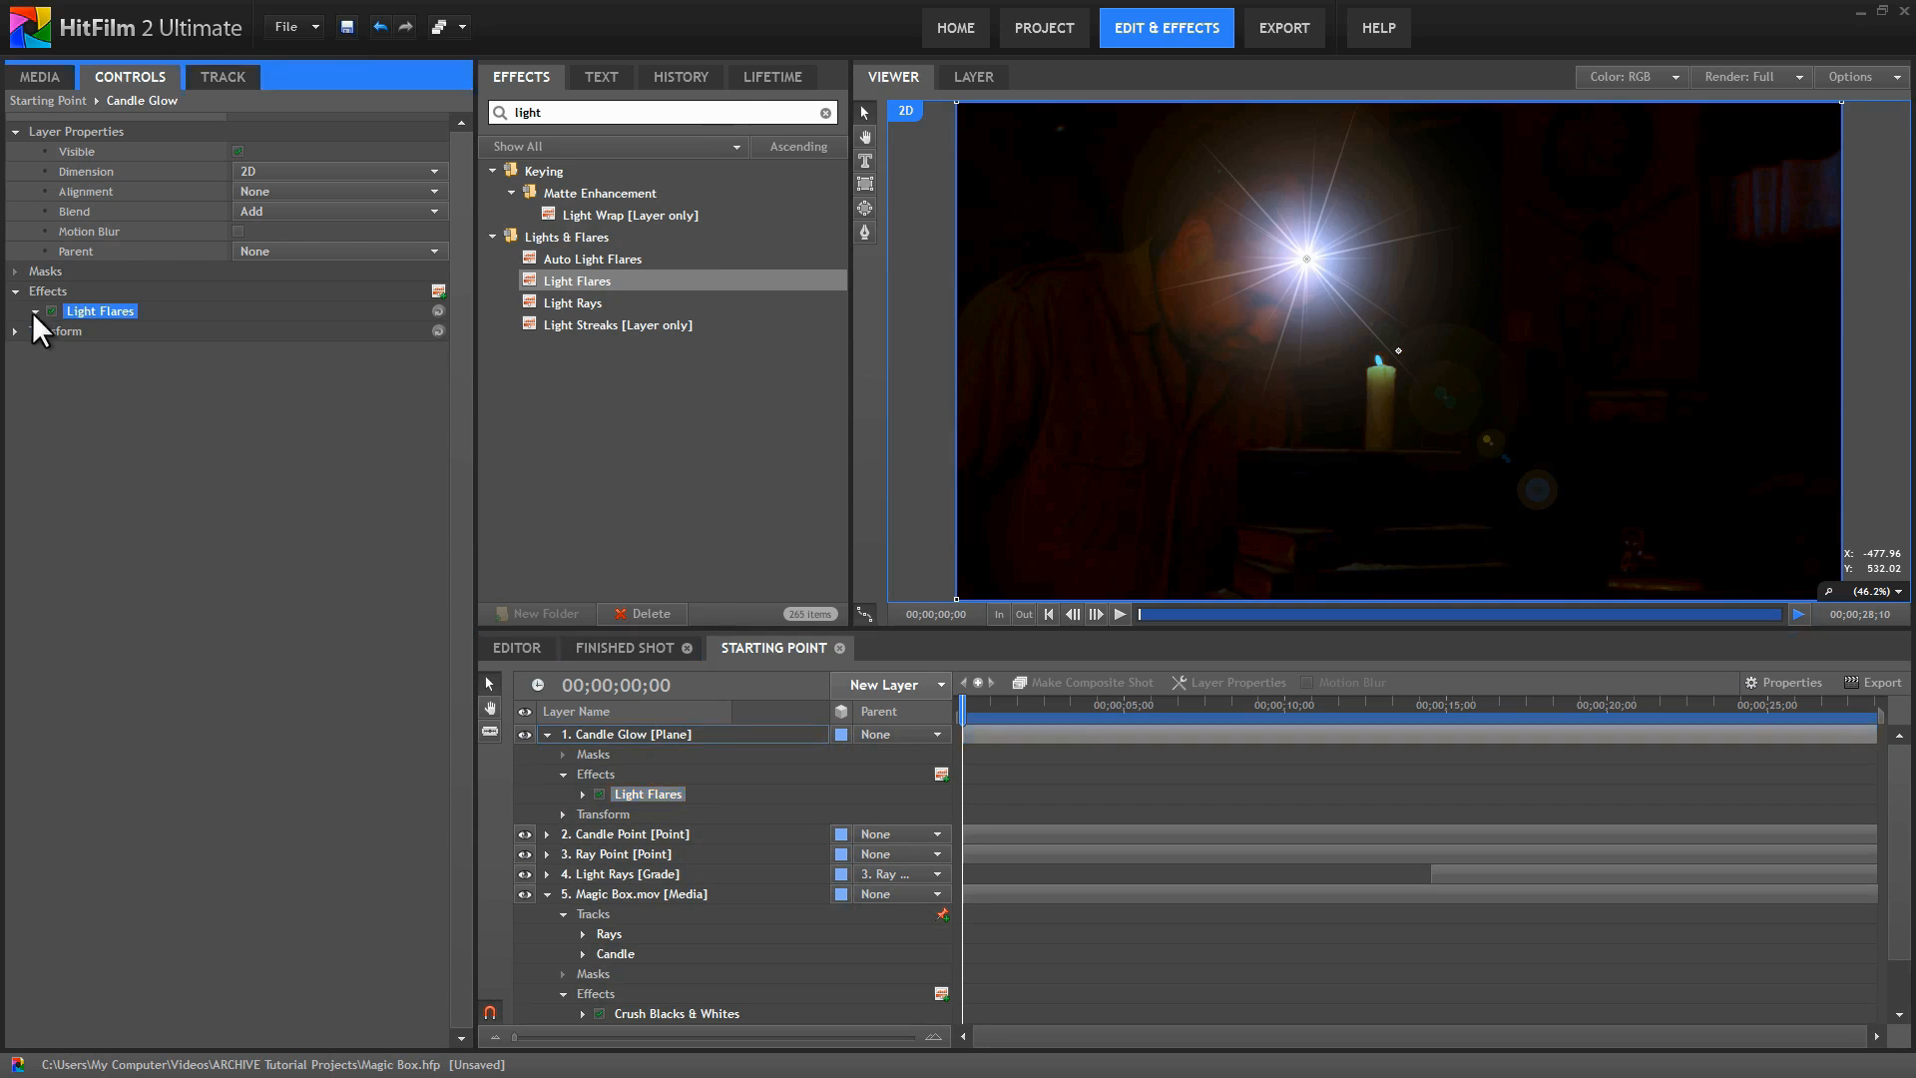
pyautogui.click(14, 130)
pyautogui.click(435, 211)
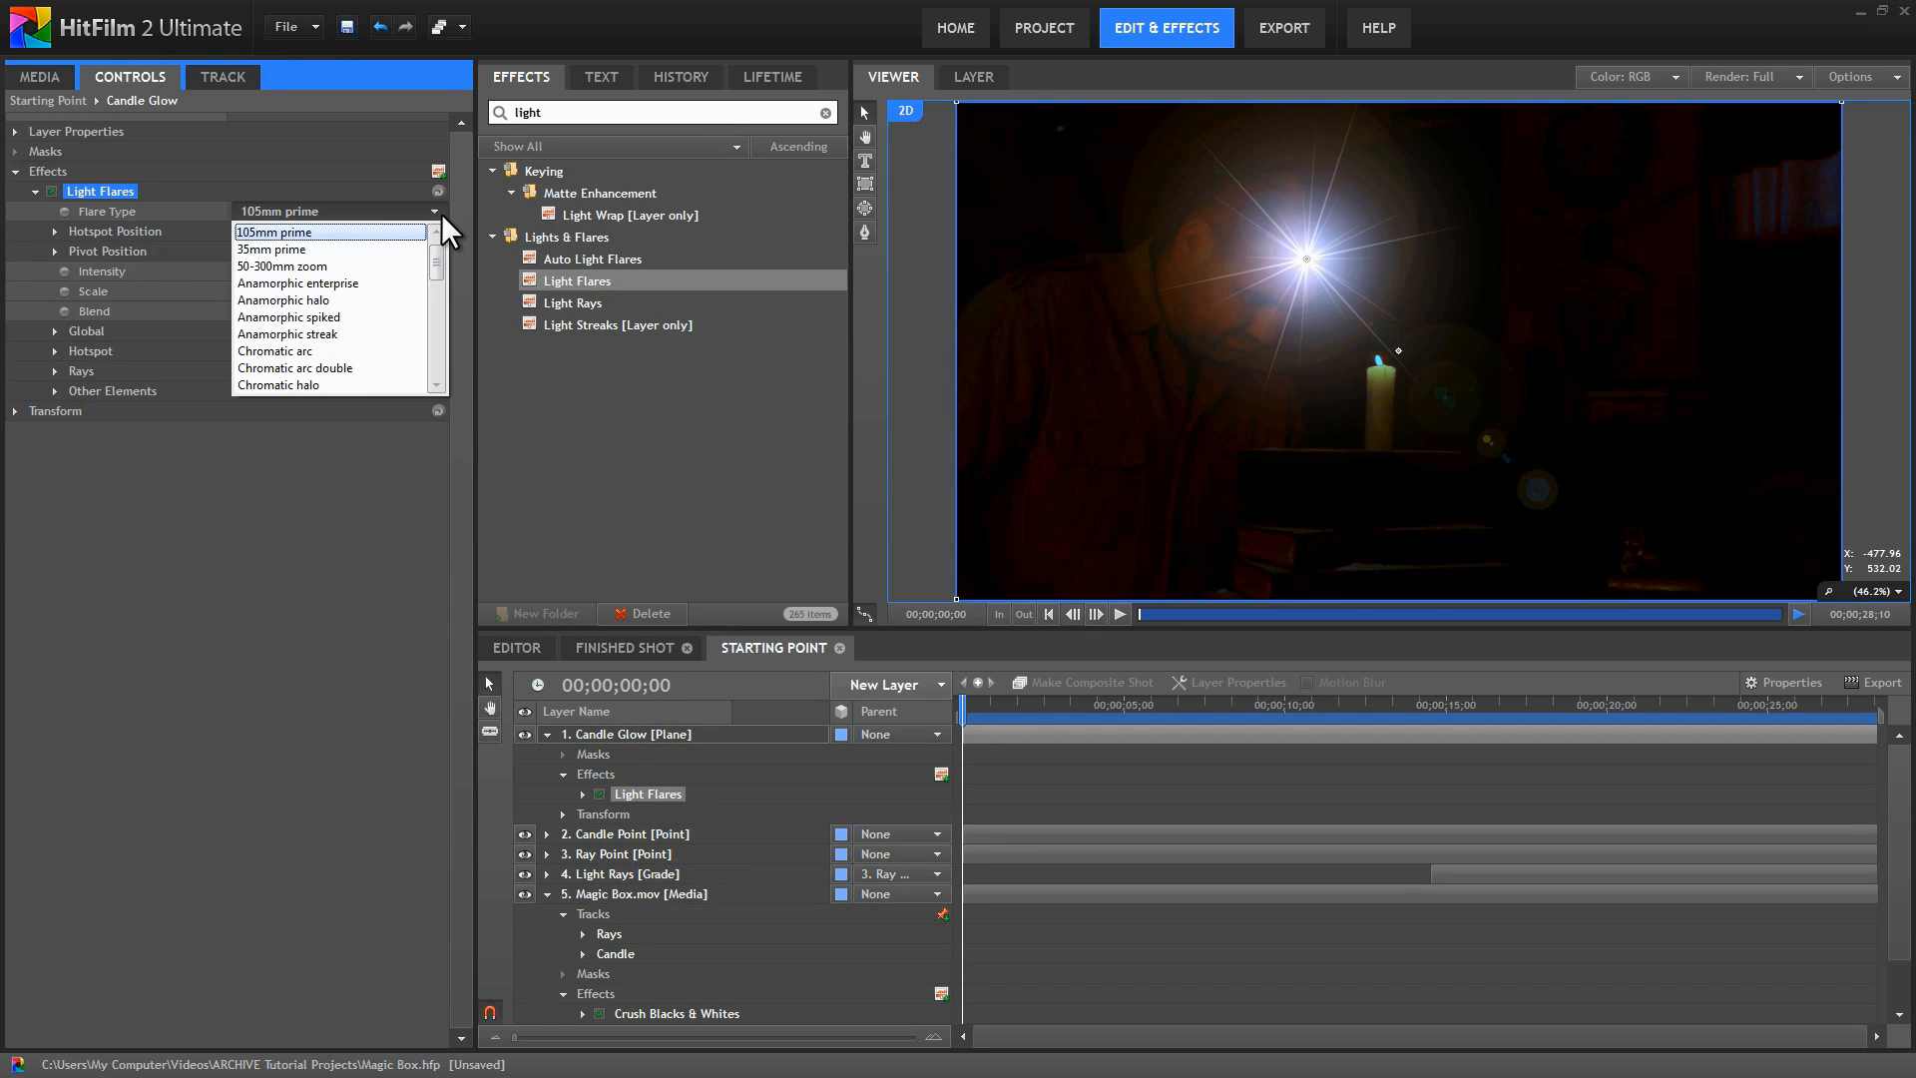
pyautogui.click(313, 384)
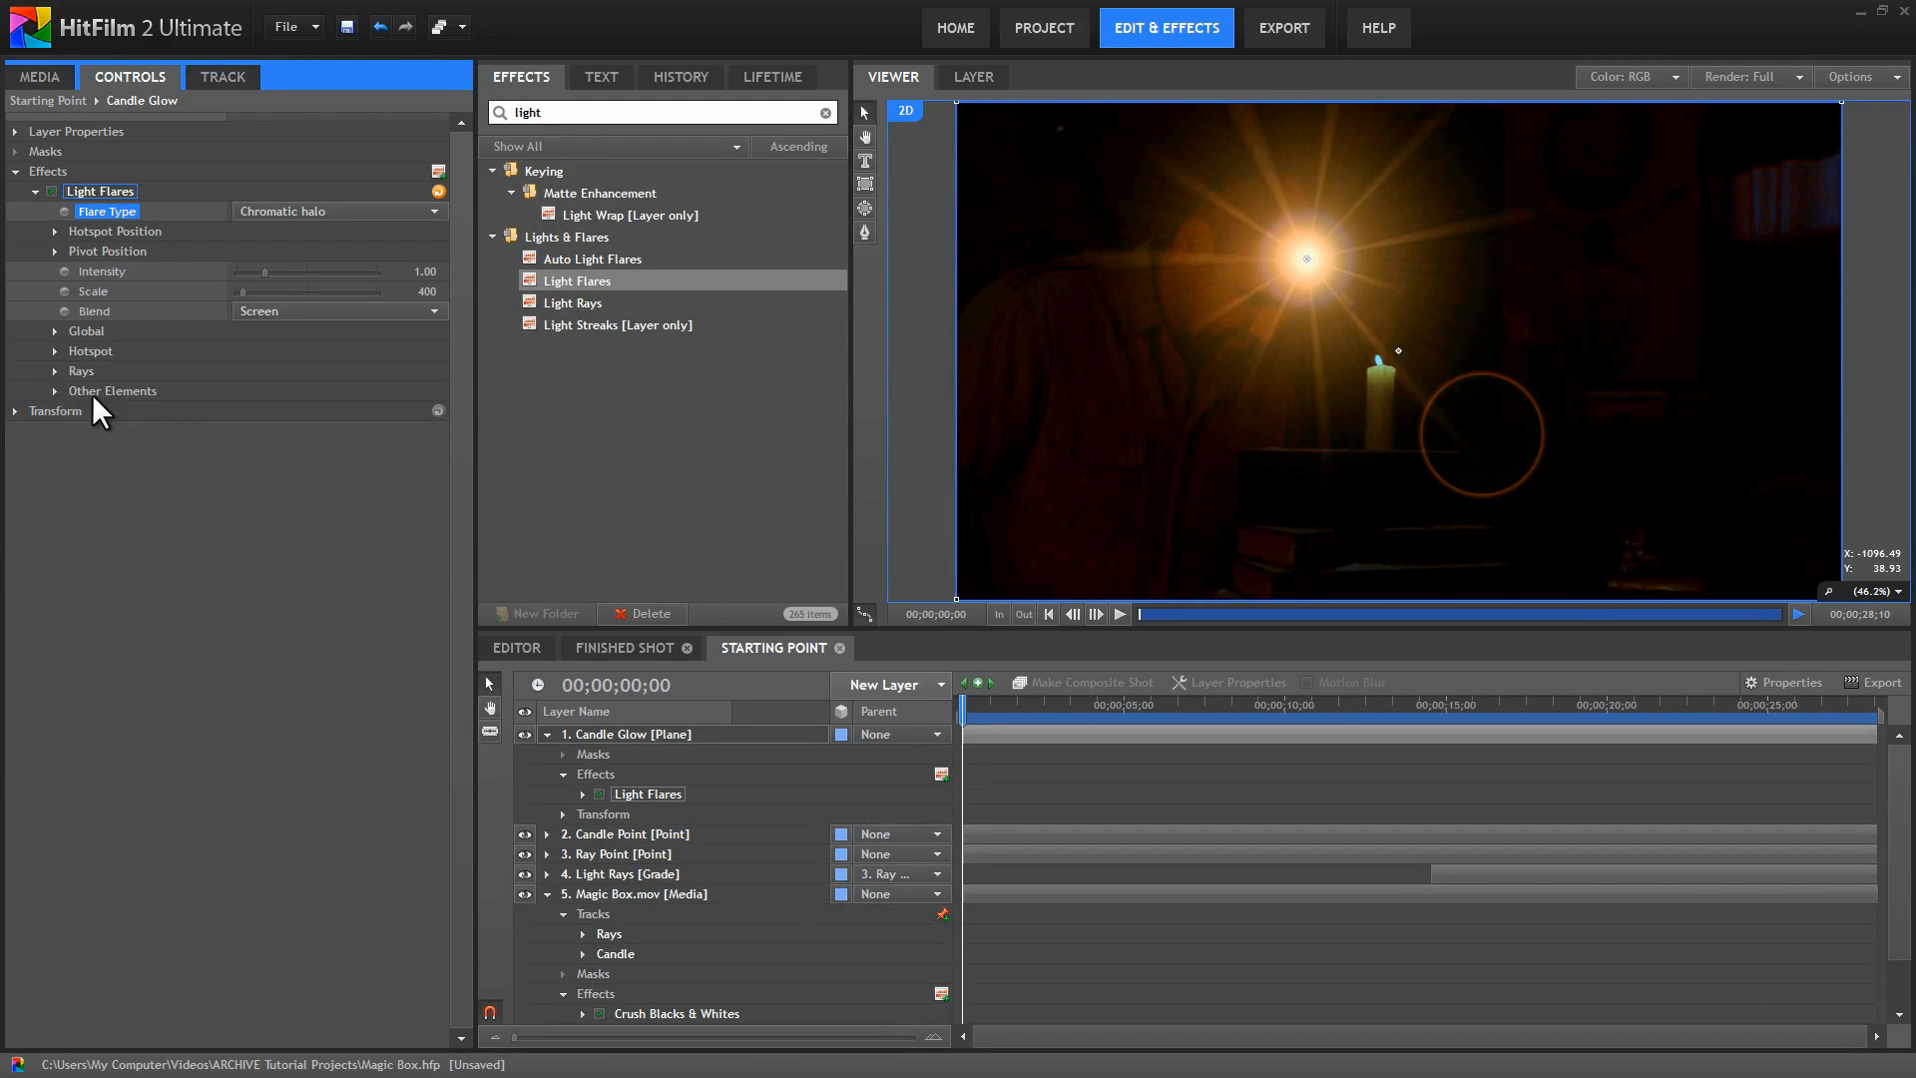
# Set the brightness of both the flare's Rays and its Other Elements to 0.00.
pyautogui.click(54, 390)
pyautogui.click(55, 370)
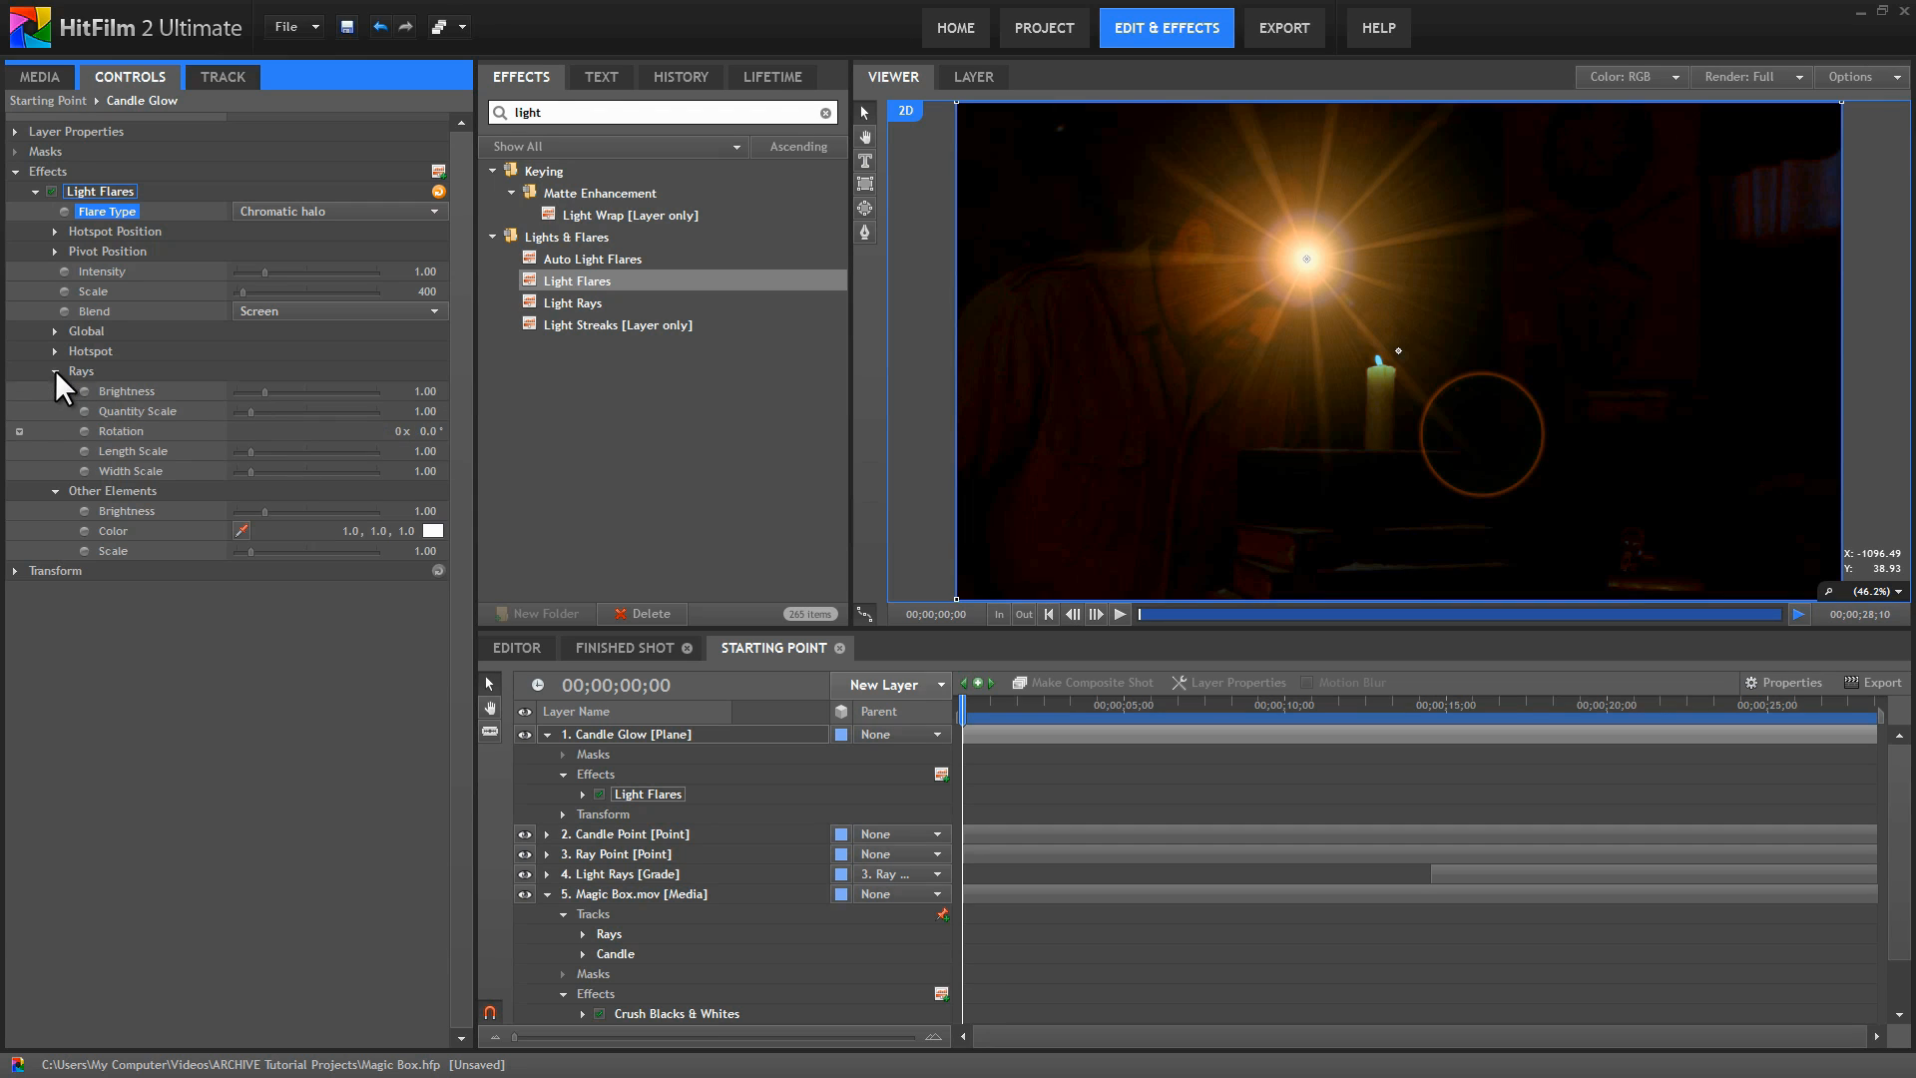
pyautogui.moveTo(261, 391); pyautogui.dragTo(238, 392)
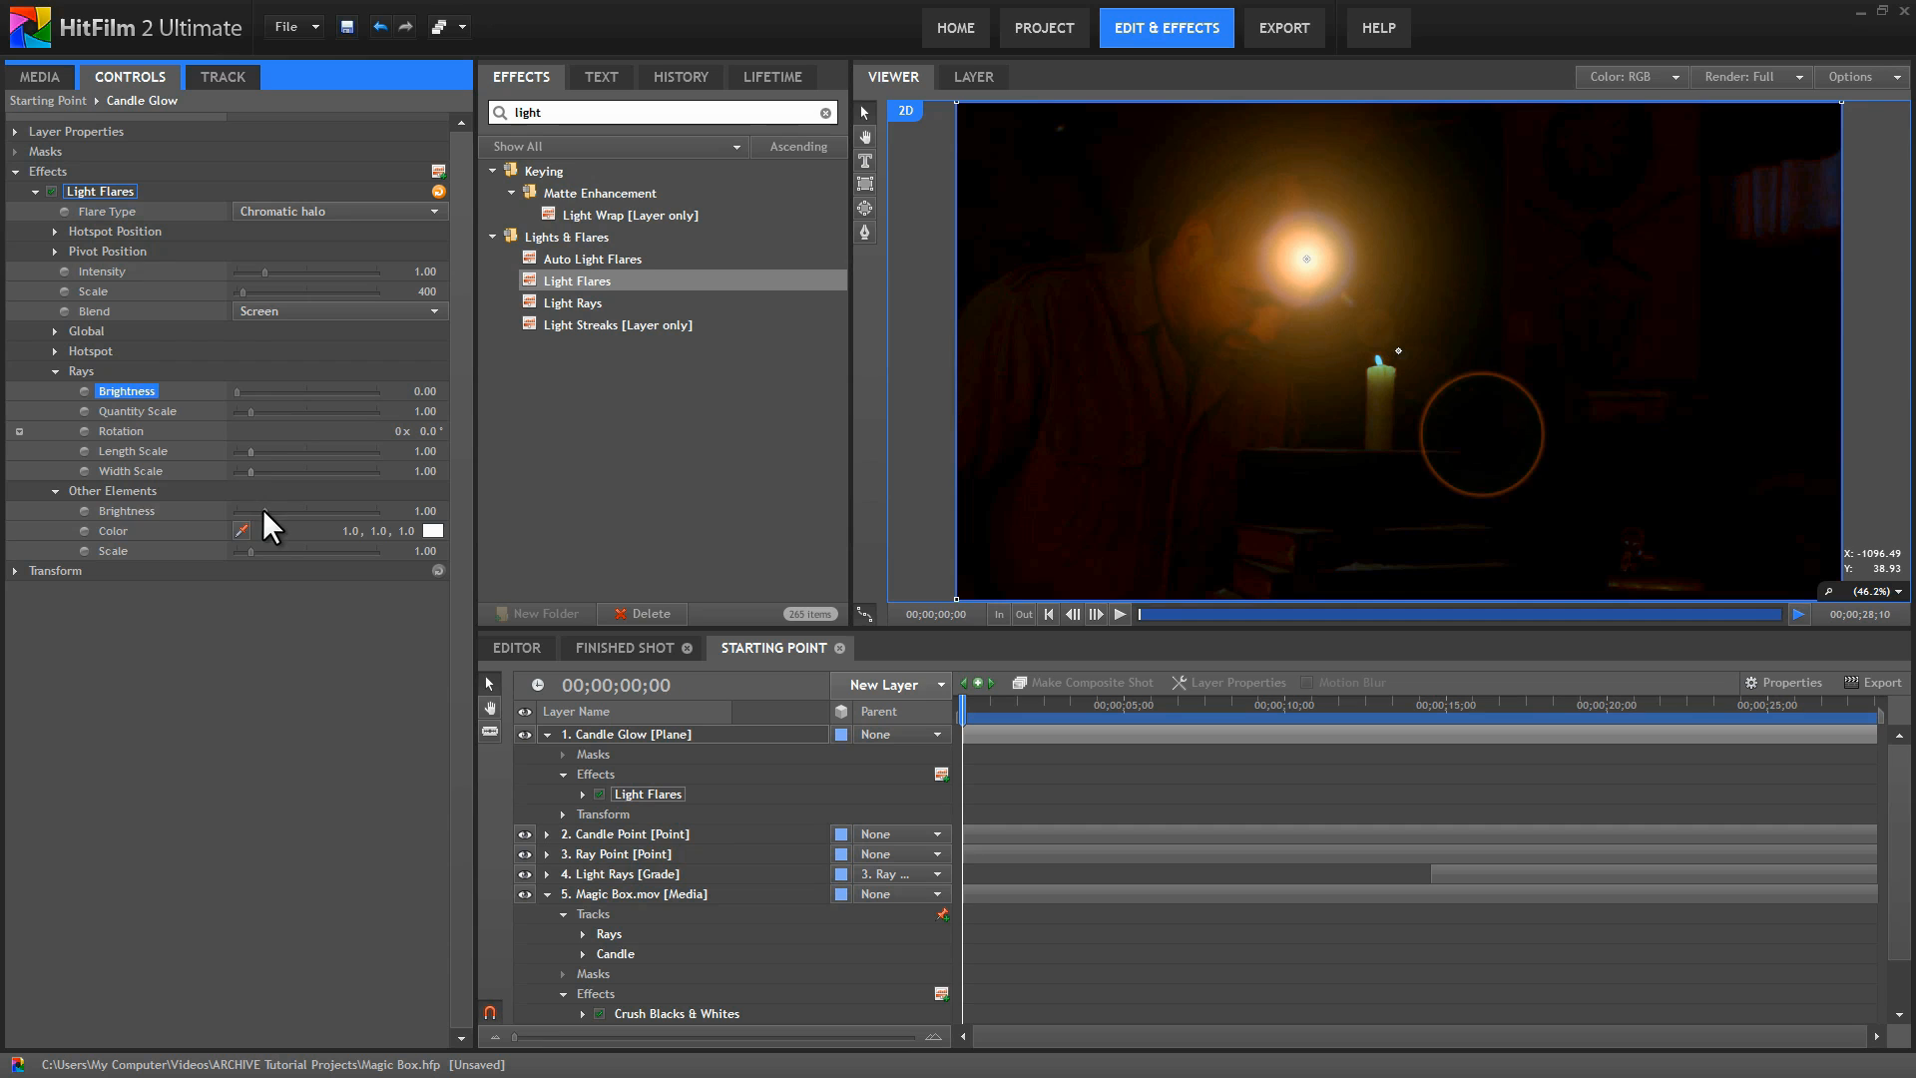
pyautogui.moveTo(261, 509); pyautogui.dragTo(184, 510)
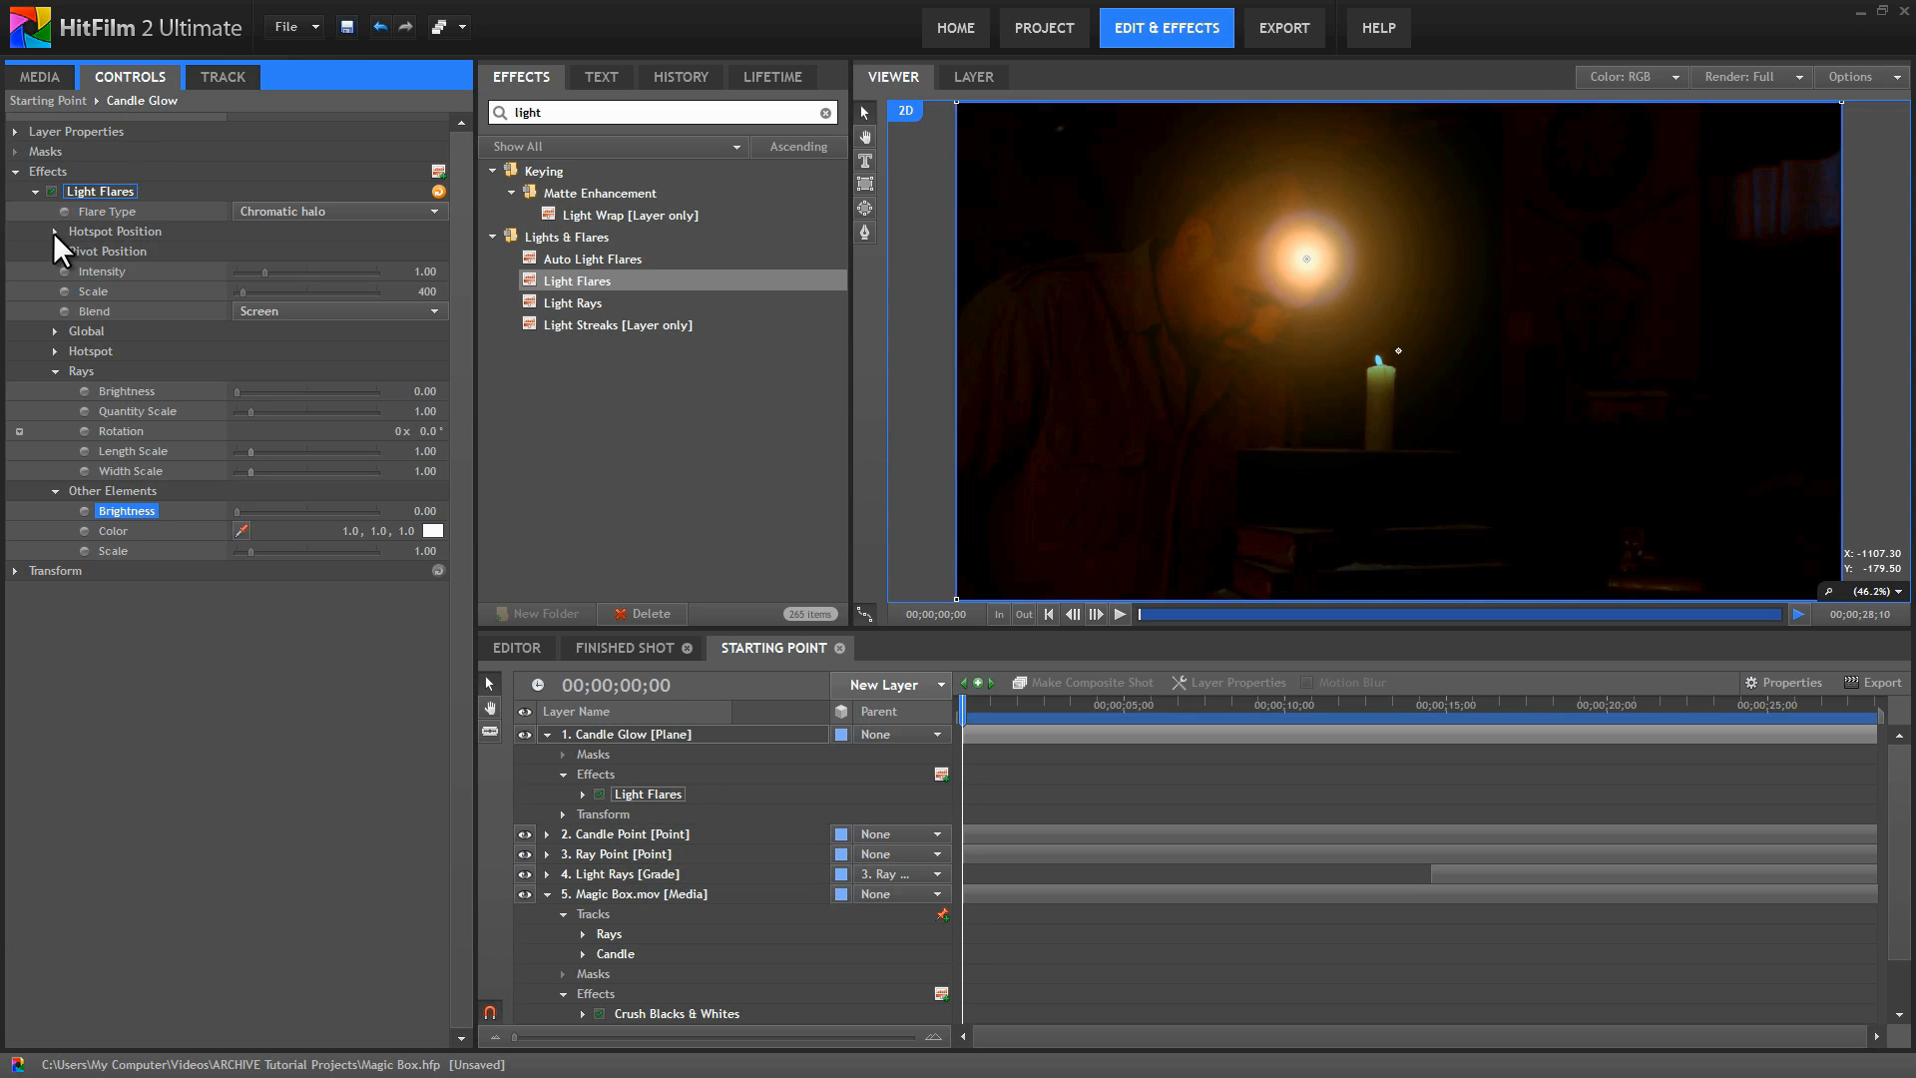
pyautogui.click(55, 371)
pyautogui.click(56, 392)
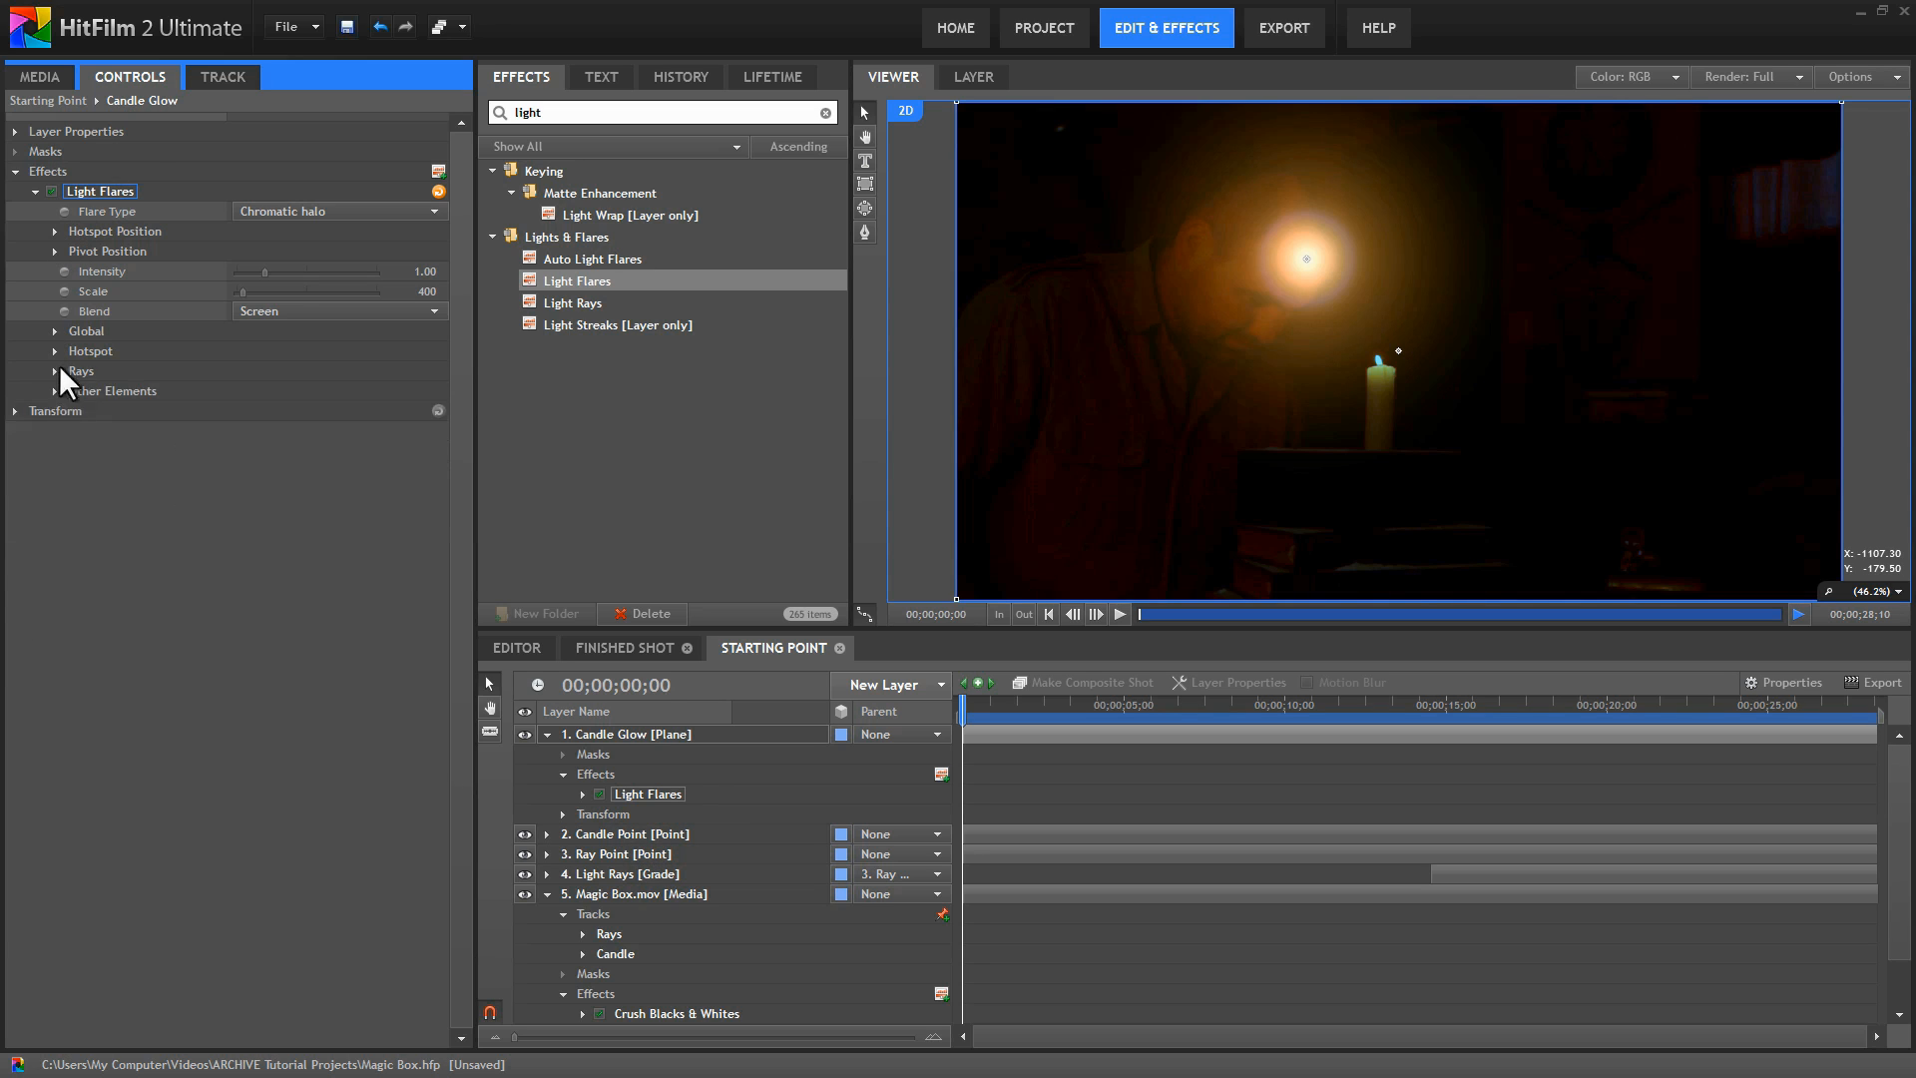
# Attach the Light Flares hotspot to the Candle Point layer and set its center to 0.0, 0.0.
pyautogui.click(54, 231)
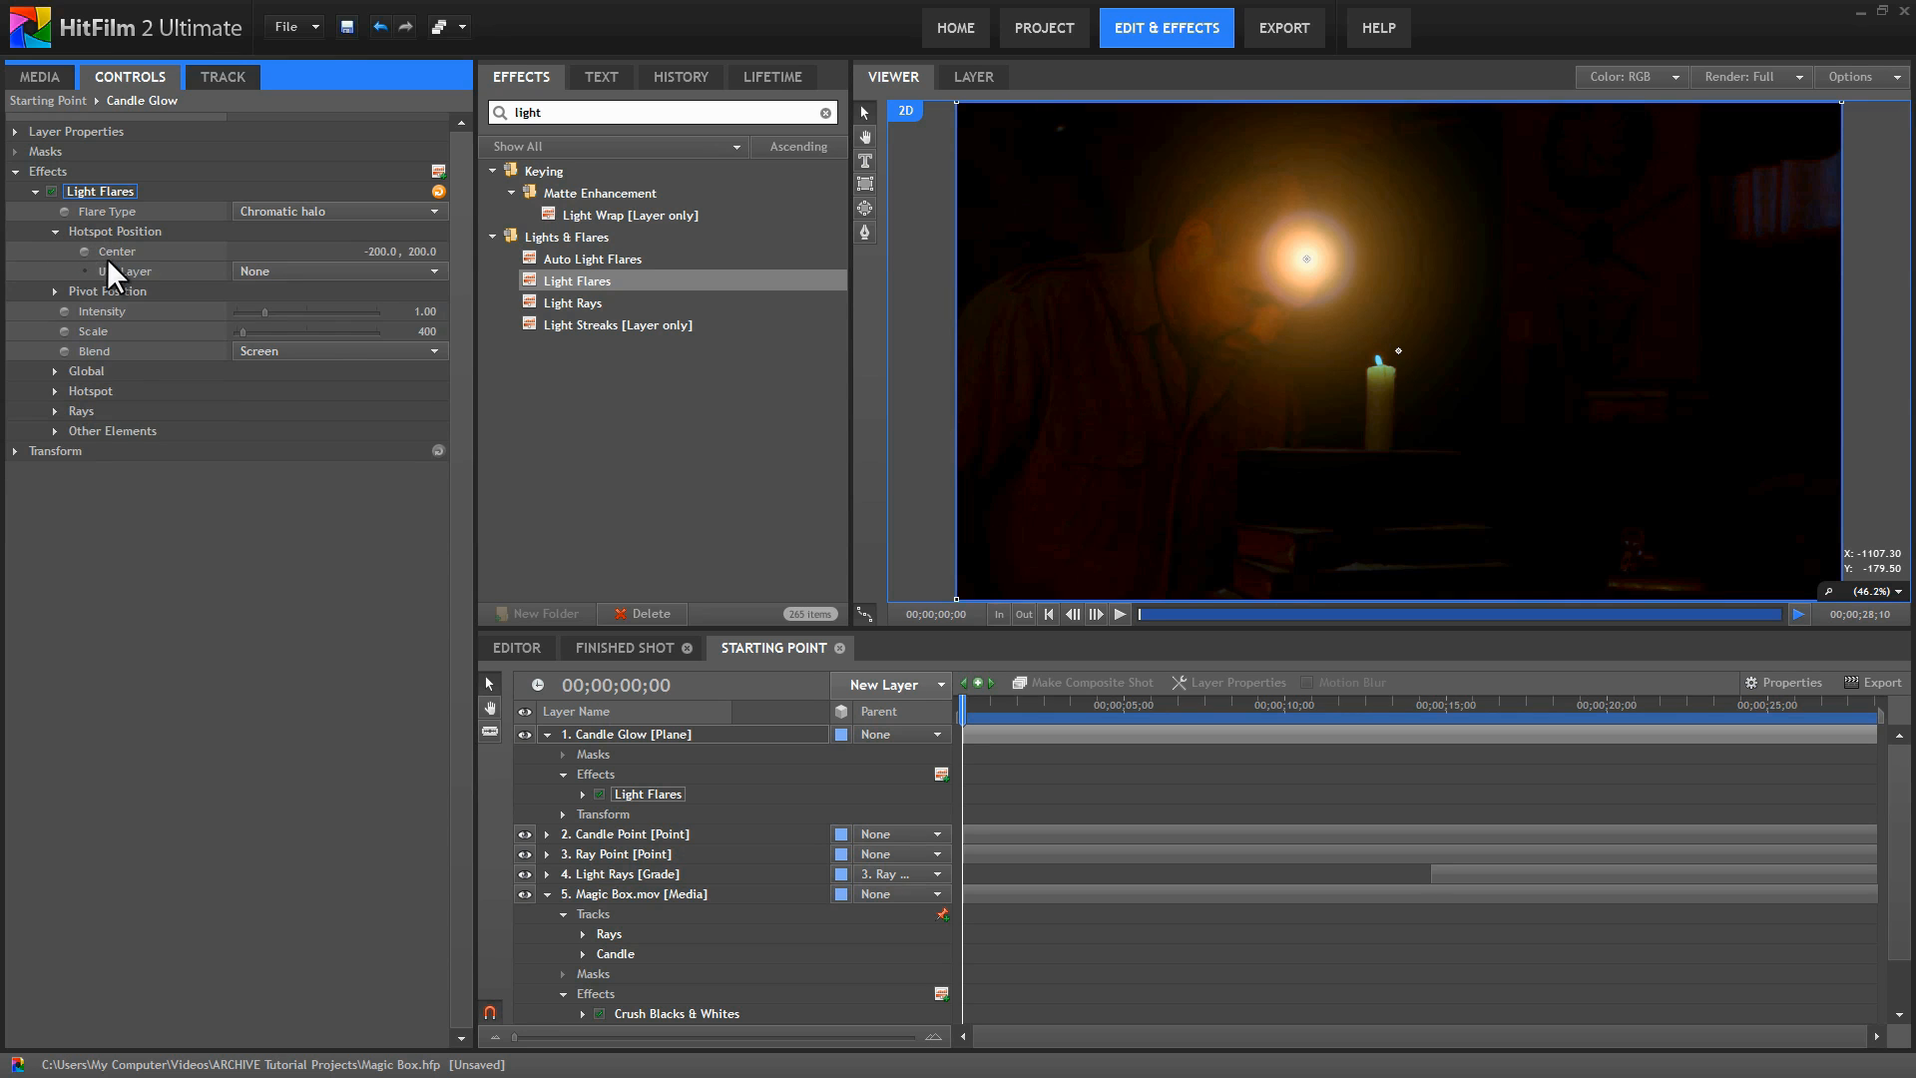
pyautogui.click(374, 272)
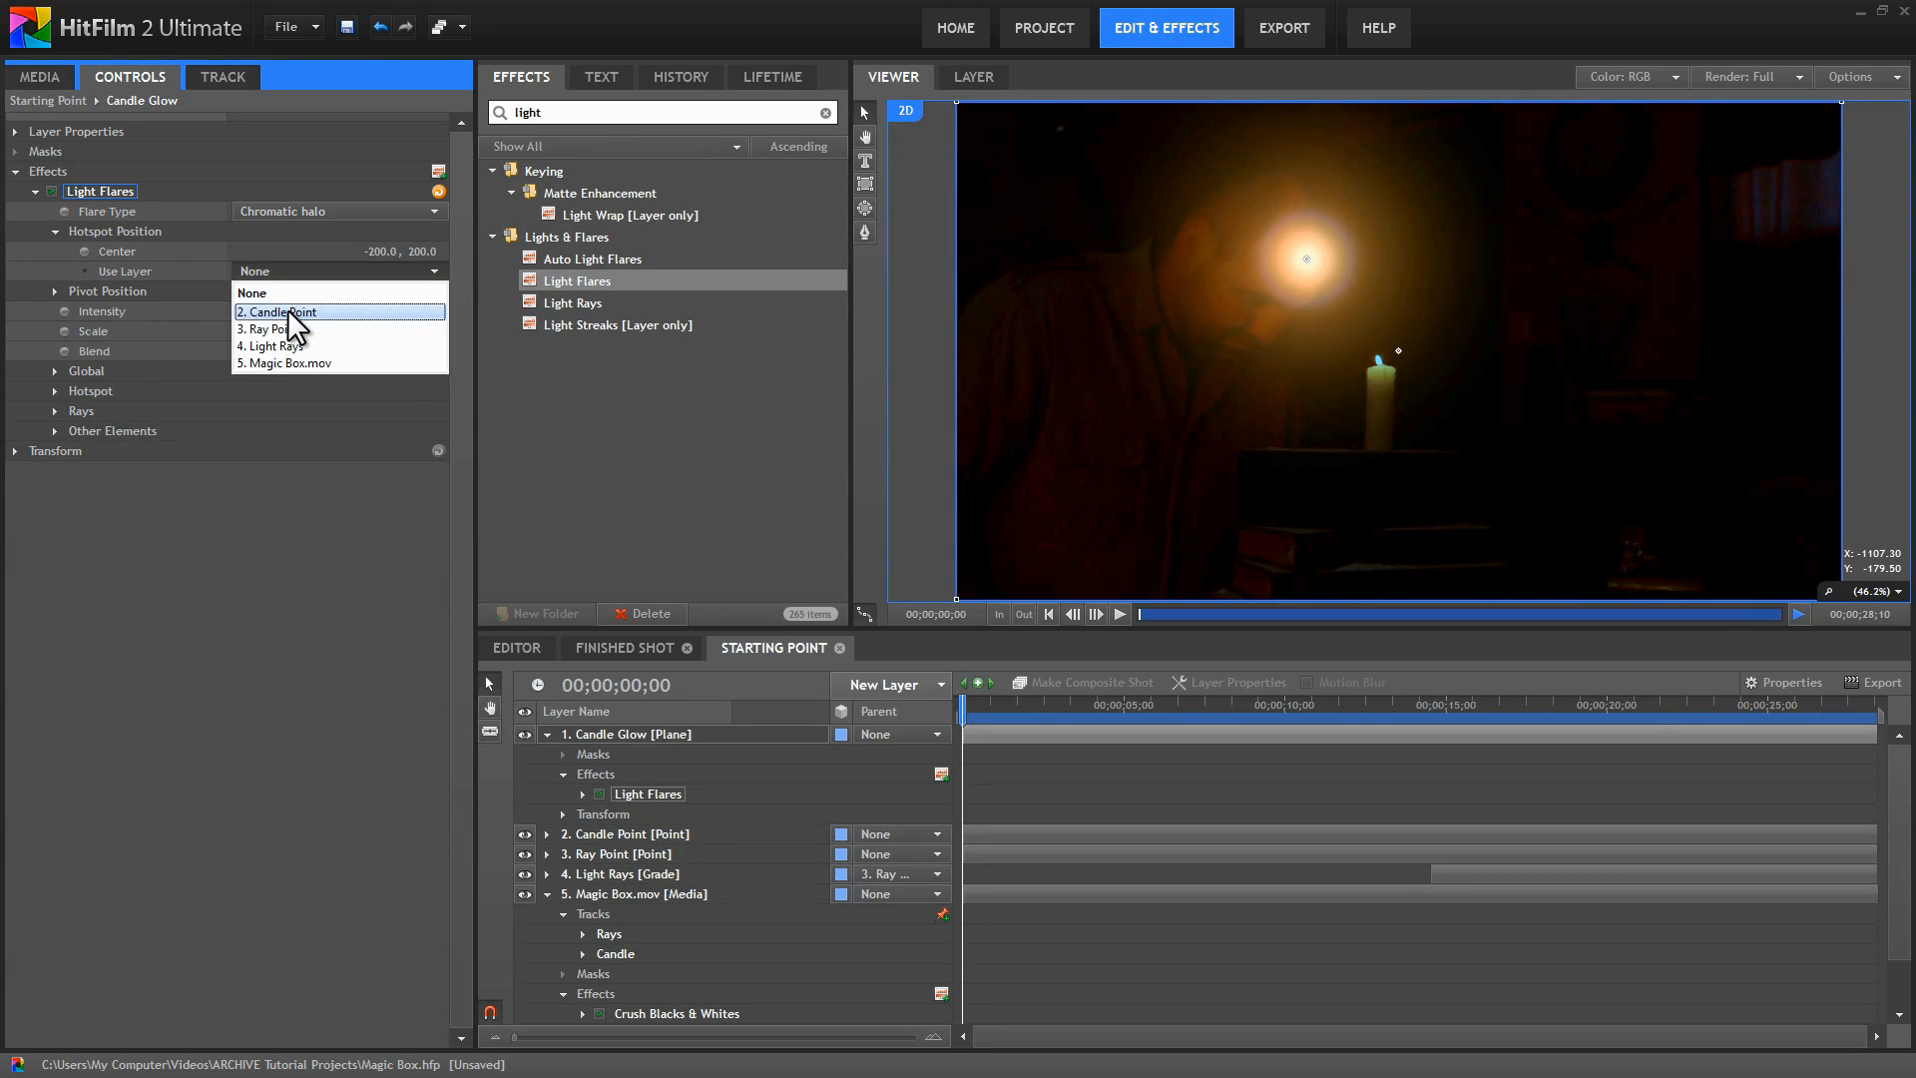
pyautogui.click(288, 312)
pyautogui.click(376, 251)
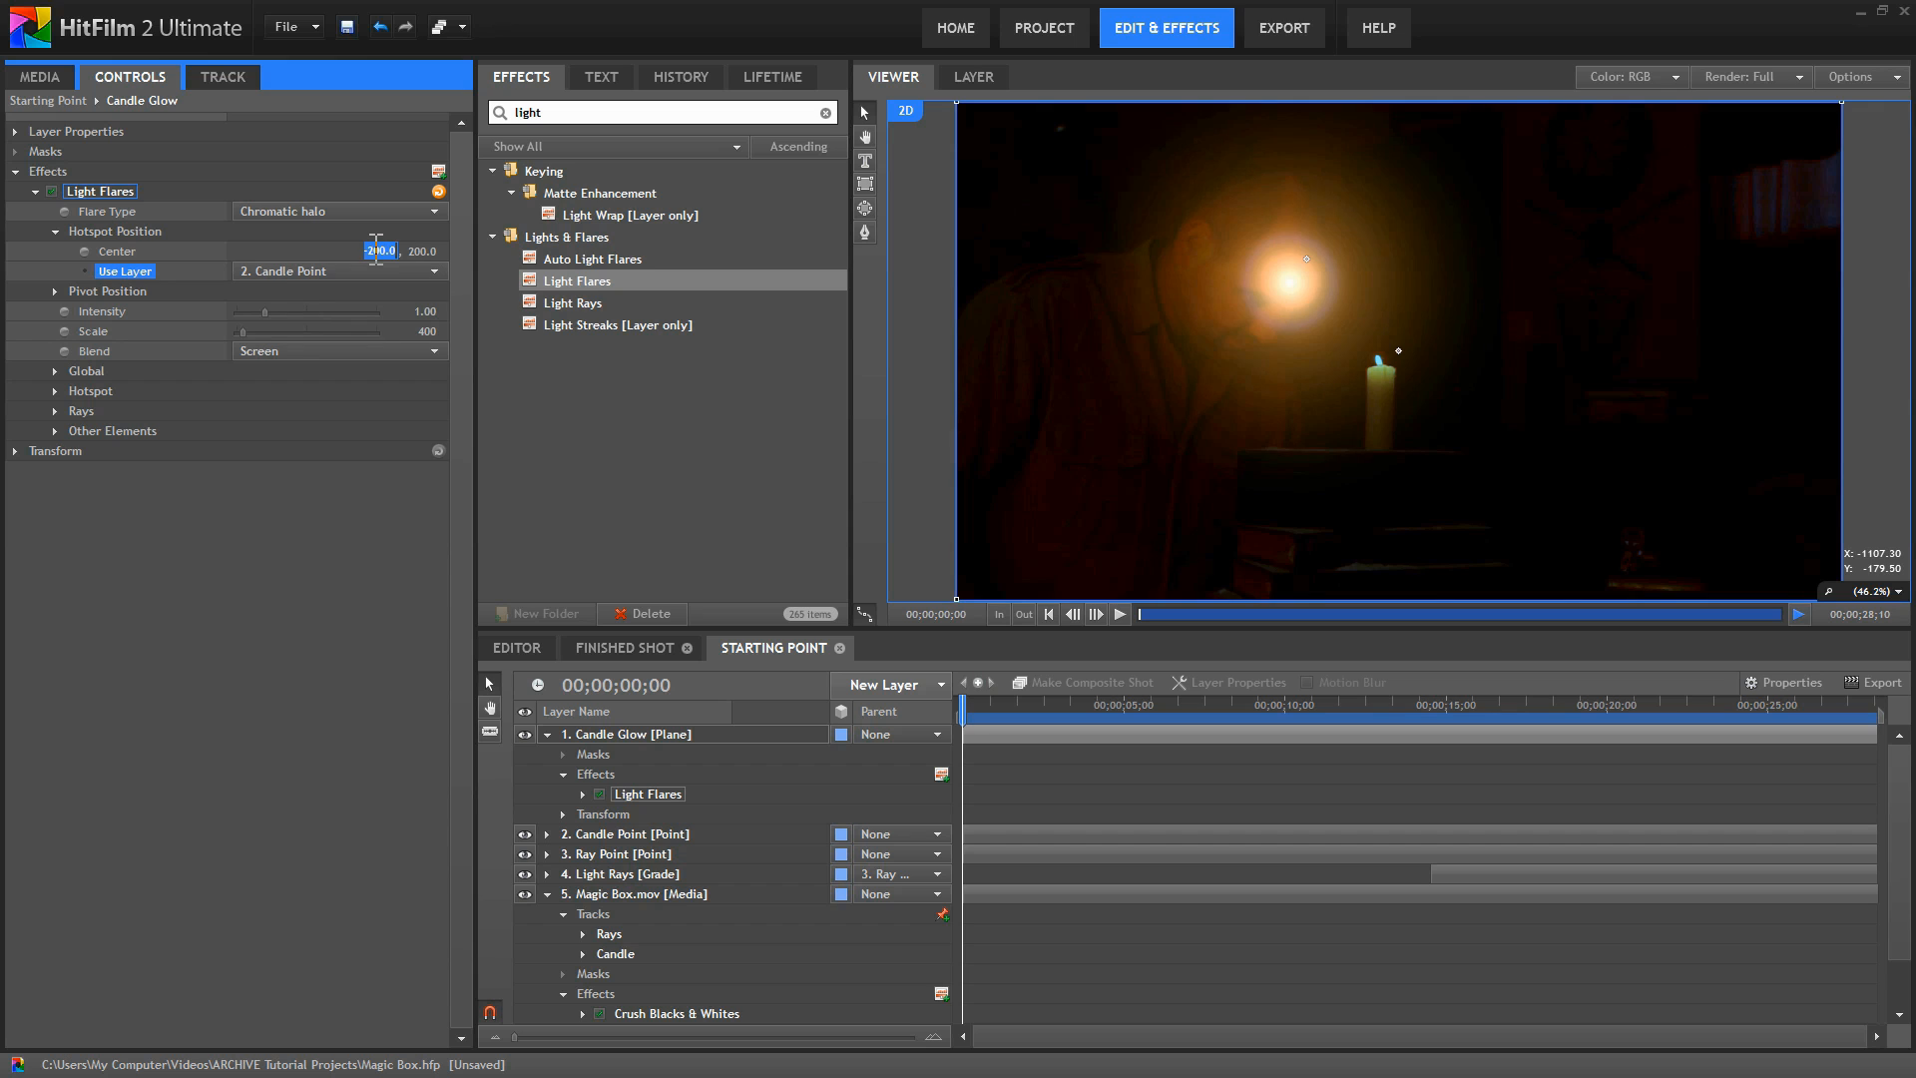
pyautogui.write('0')
pyautogui.press('Tab')
pyautogui.write('0')
pyautogui.press('Return')
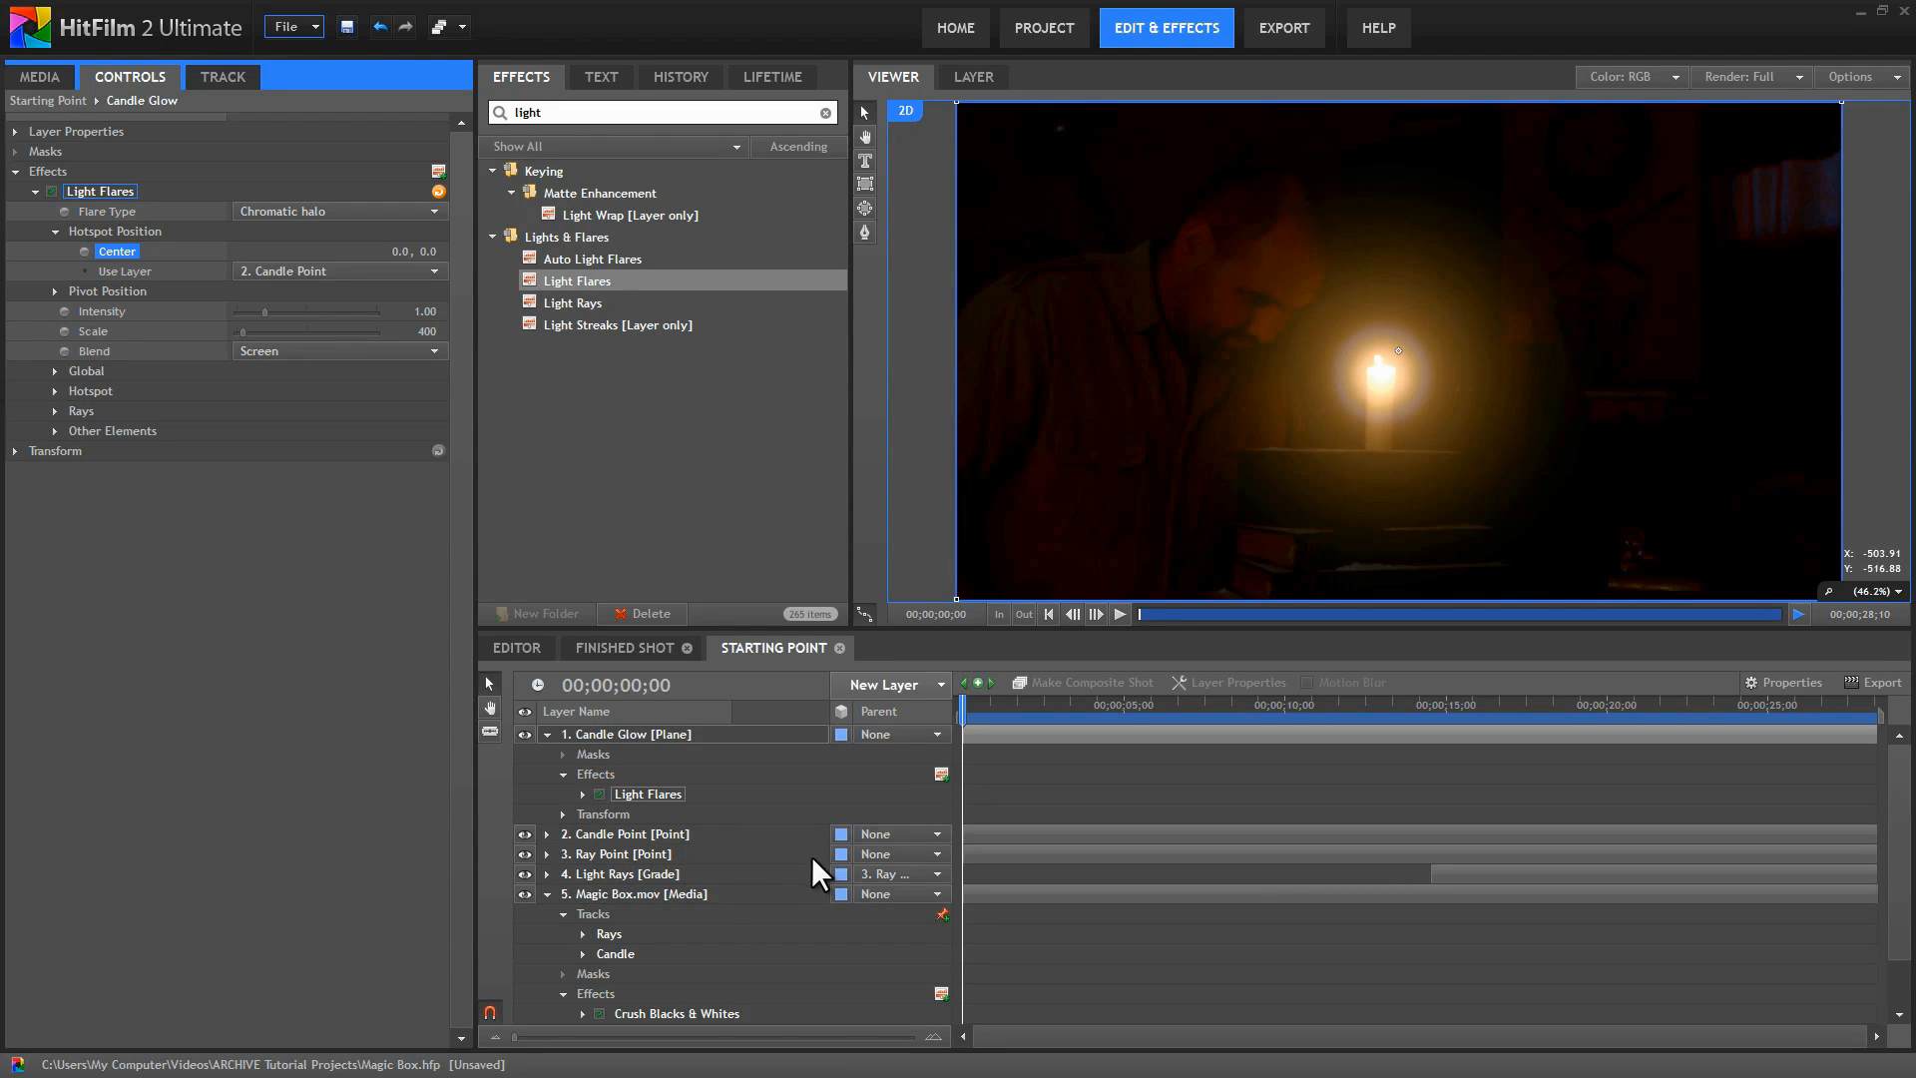
# Apply the Candle track's X and Y position to the Candle Point layer again and return to the composite view.
pyautogui.click(614, 953)
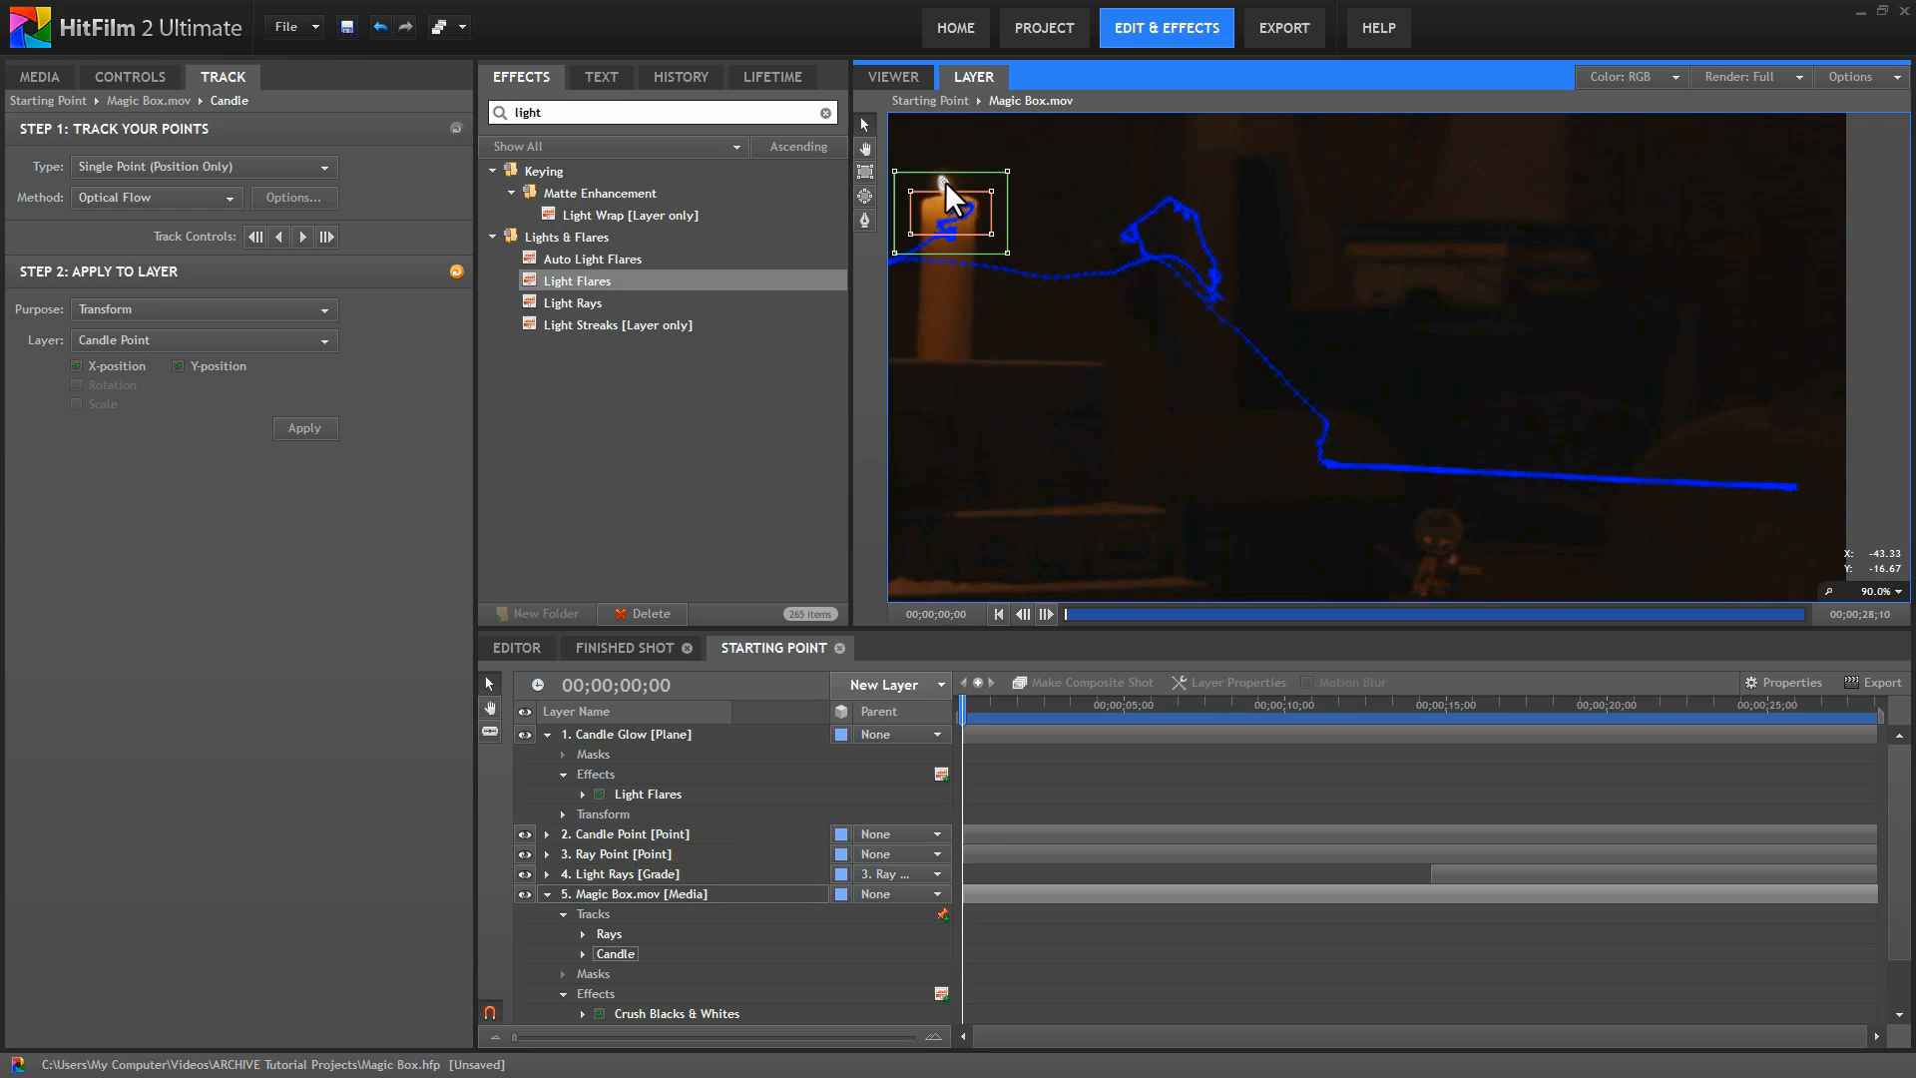
pyautogui.click(307, 427)
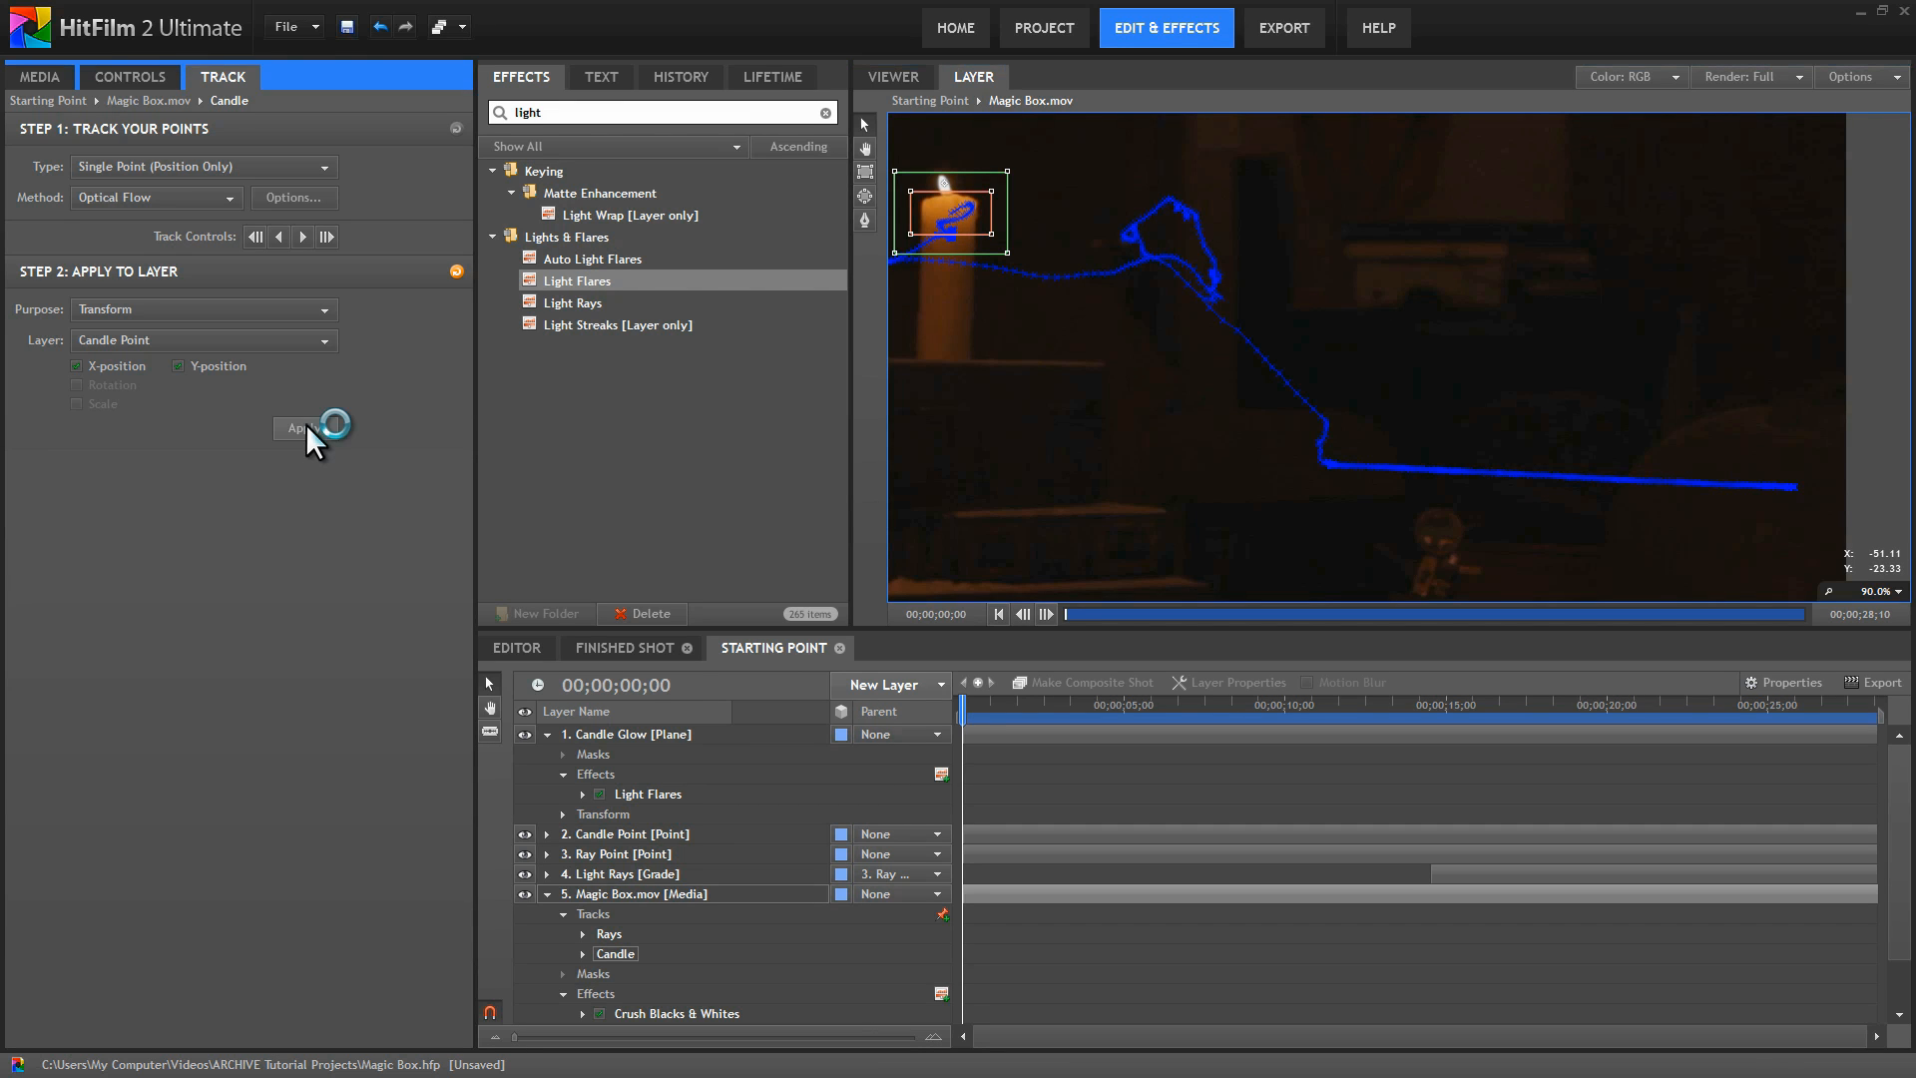
pyautogui.click(886, 76)
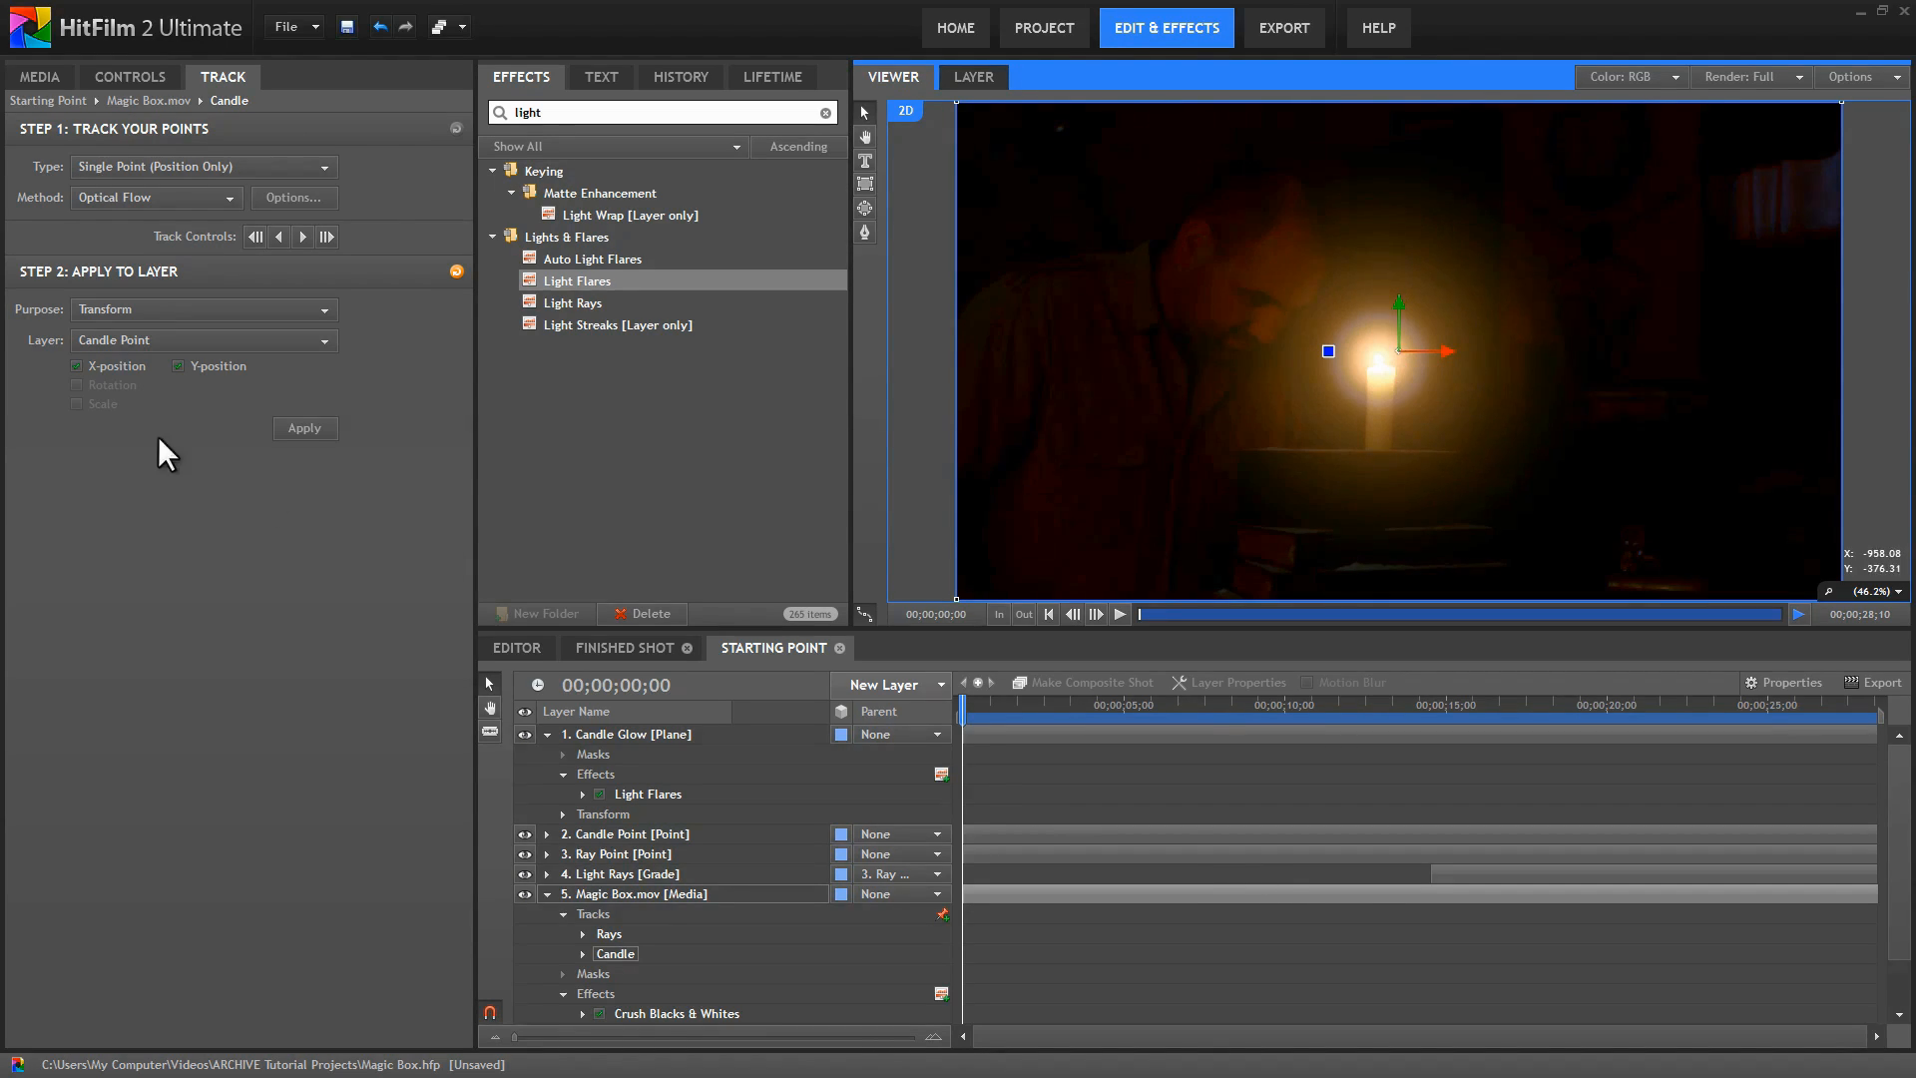
# Set the hotspot color of the Candle Glow layer's Light Flares effect to a warm orange (1.0, 0.7, 0.3).
pyautogui.click(648, 794)
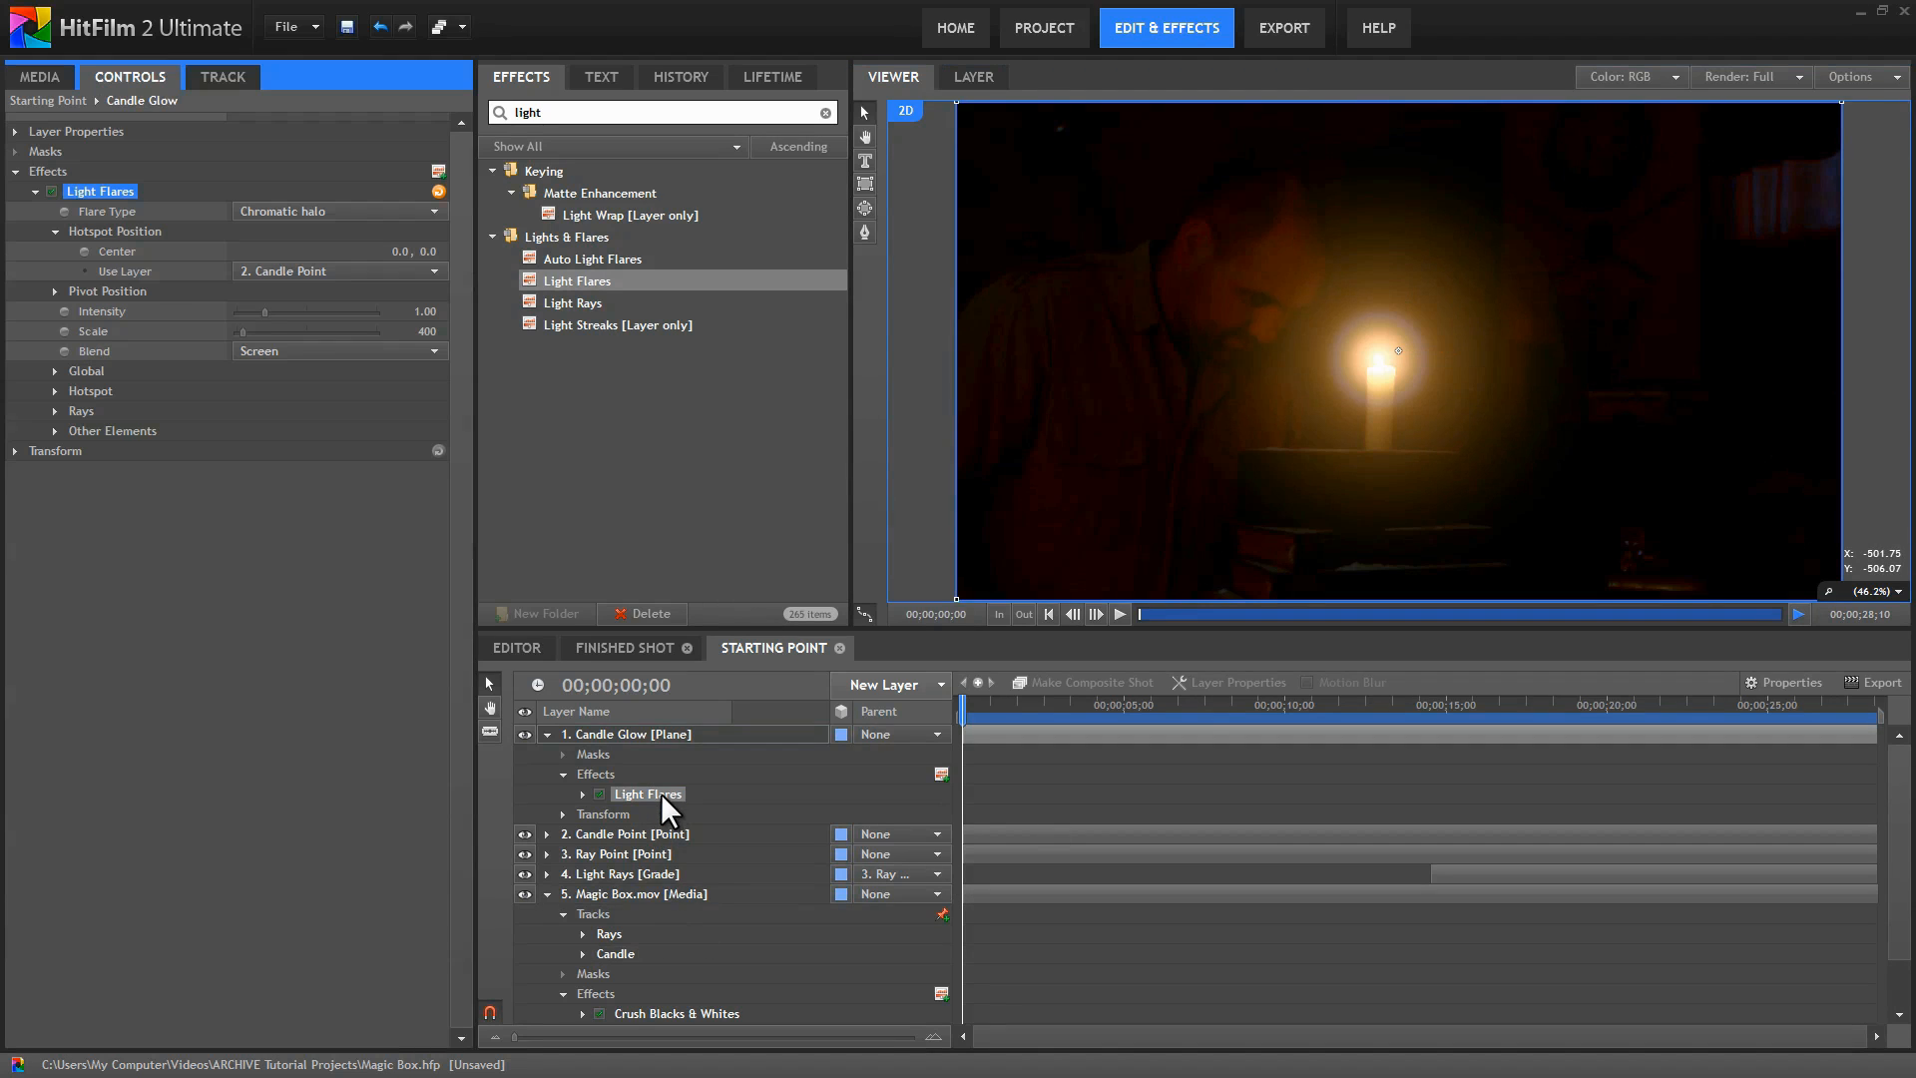
pyautogui.click(55, 231)
pyautogui.click(53, 352)
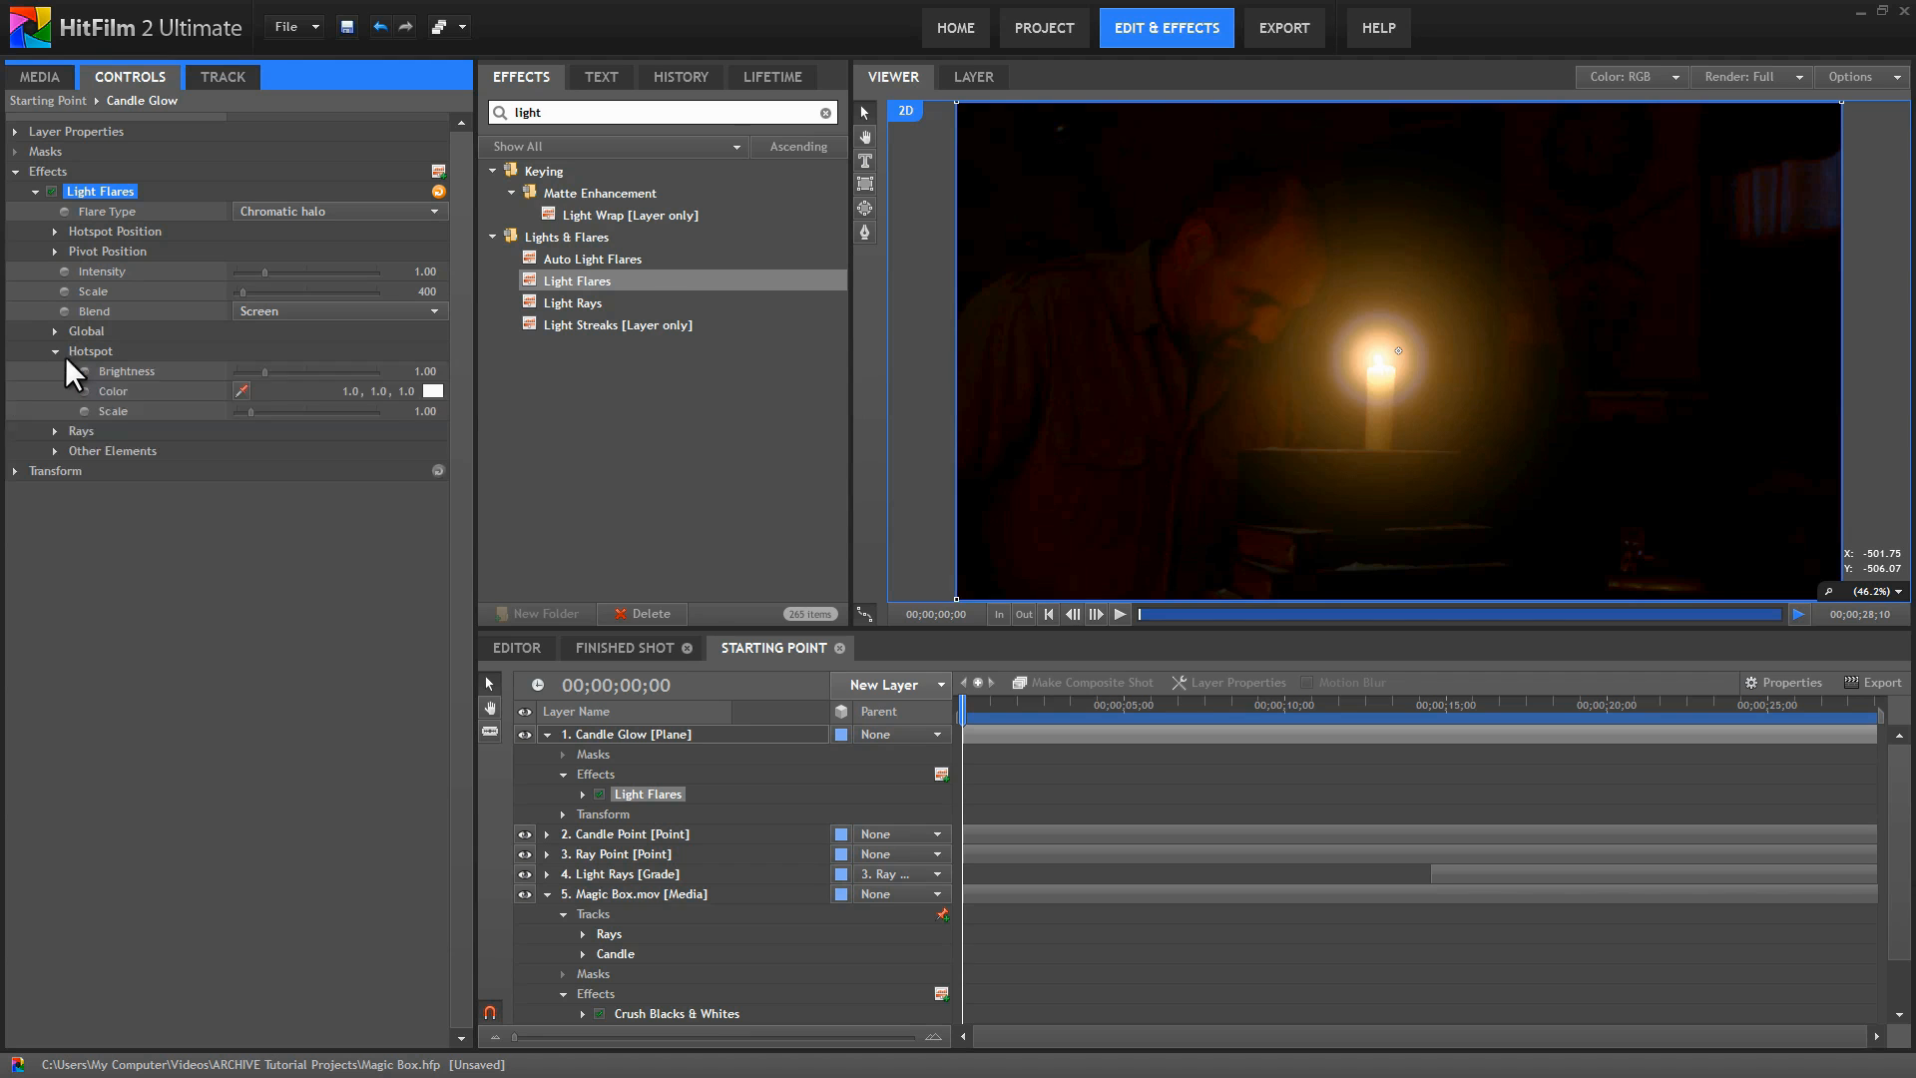
pyautogui.click(433, 392)
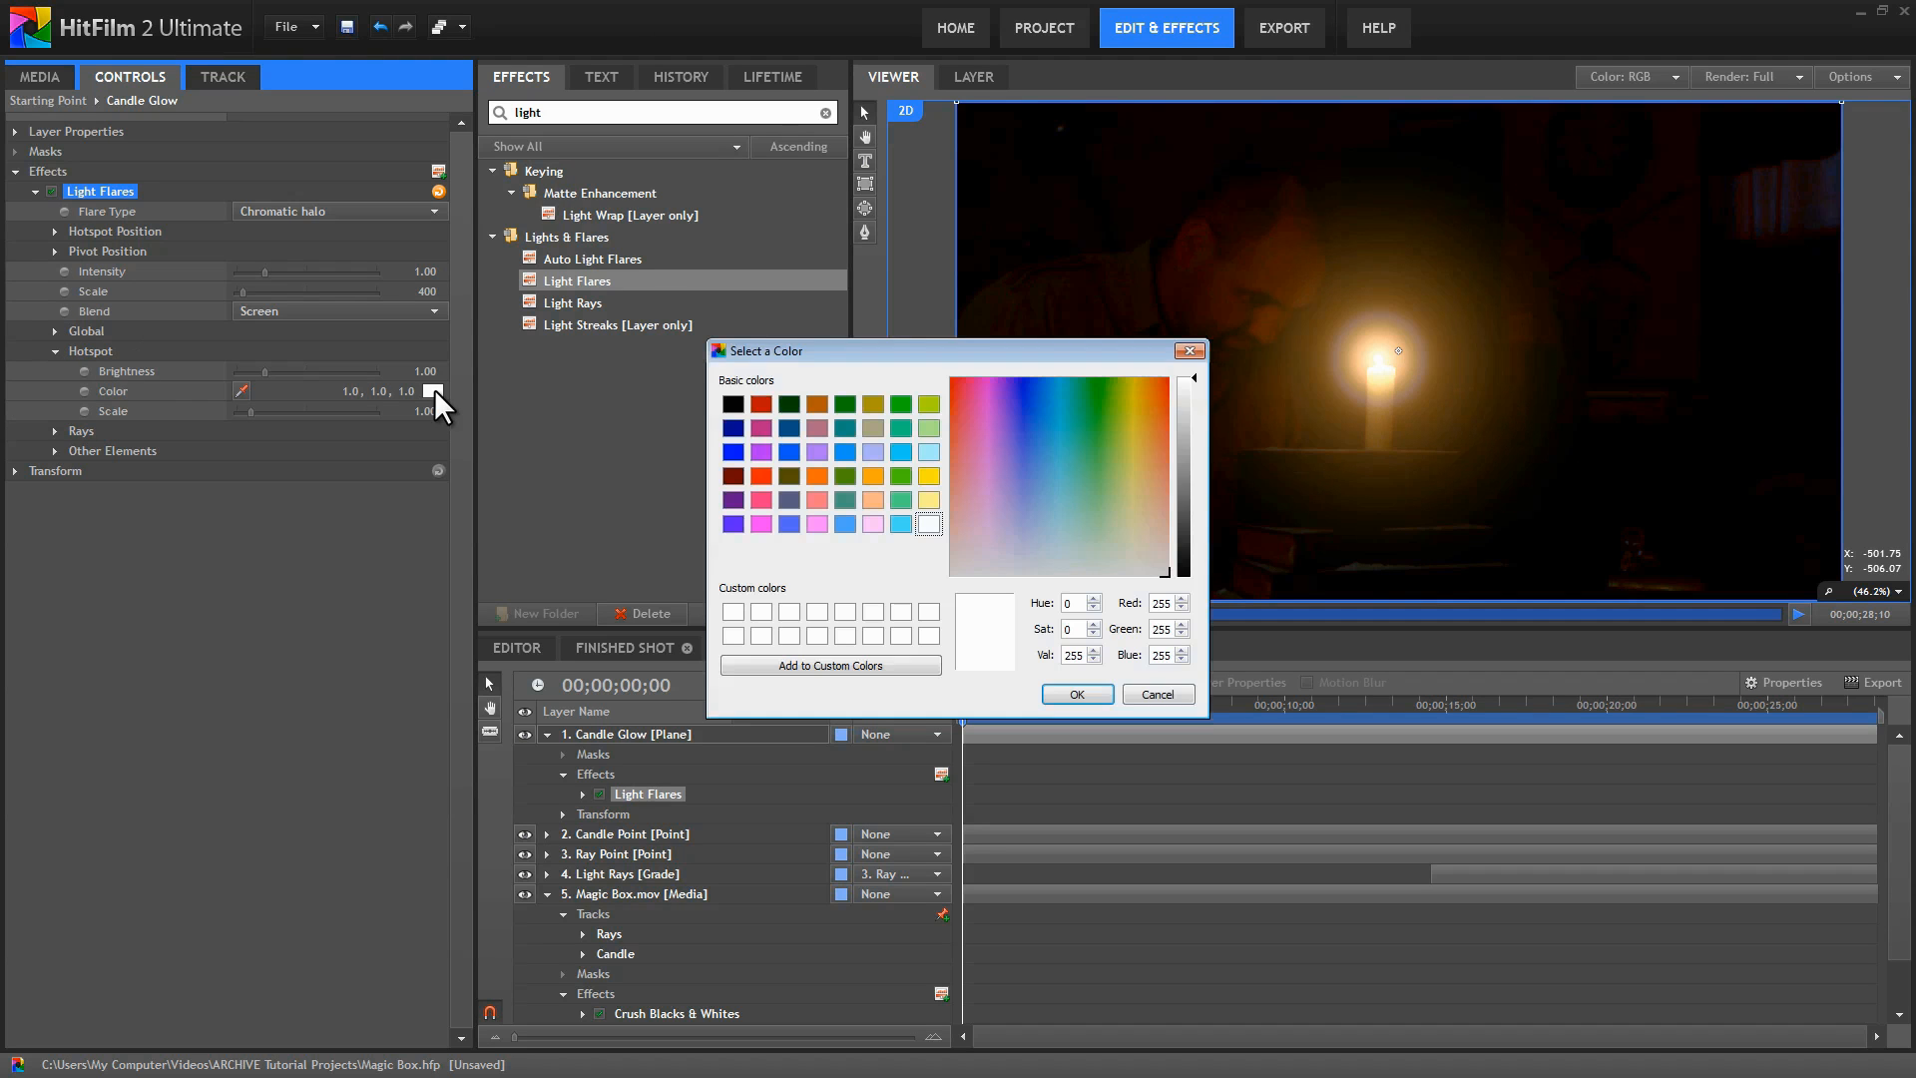
pyautogui.click(1146, 437)
pyautogui.click(1077, 695)
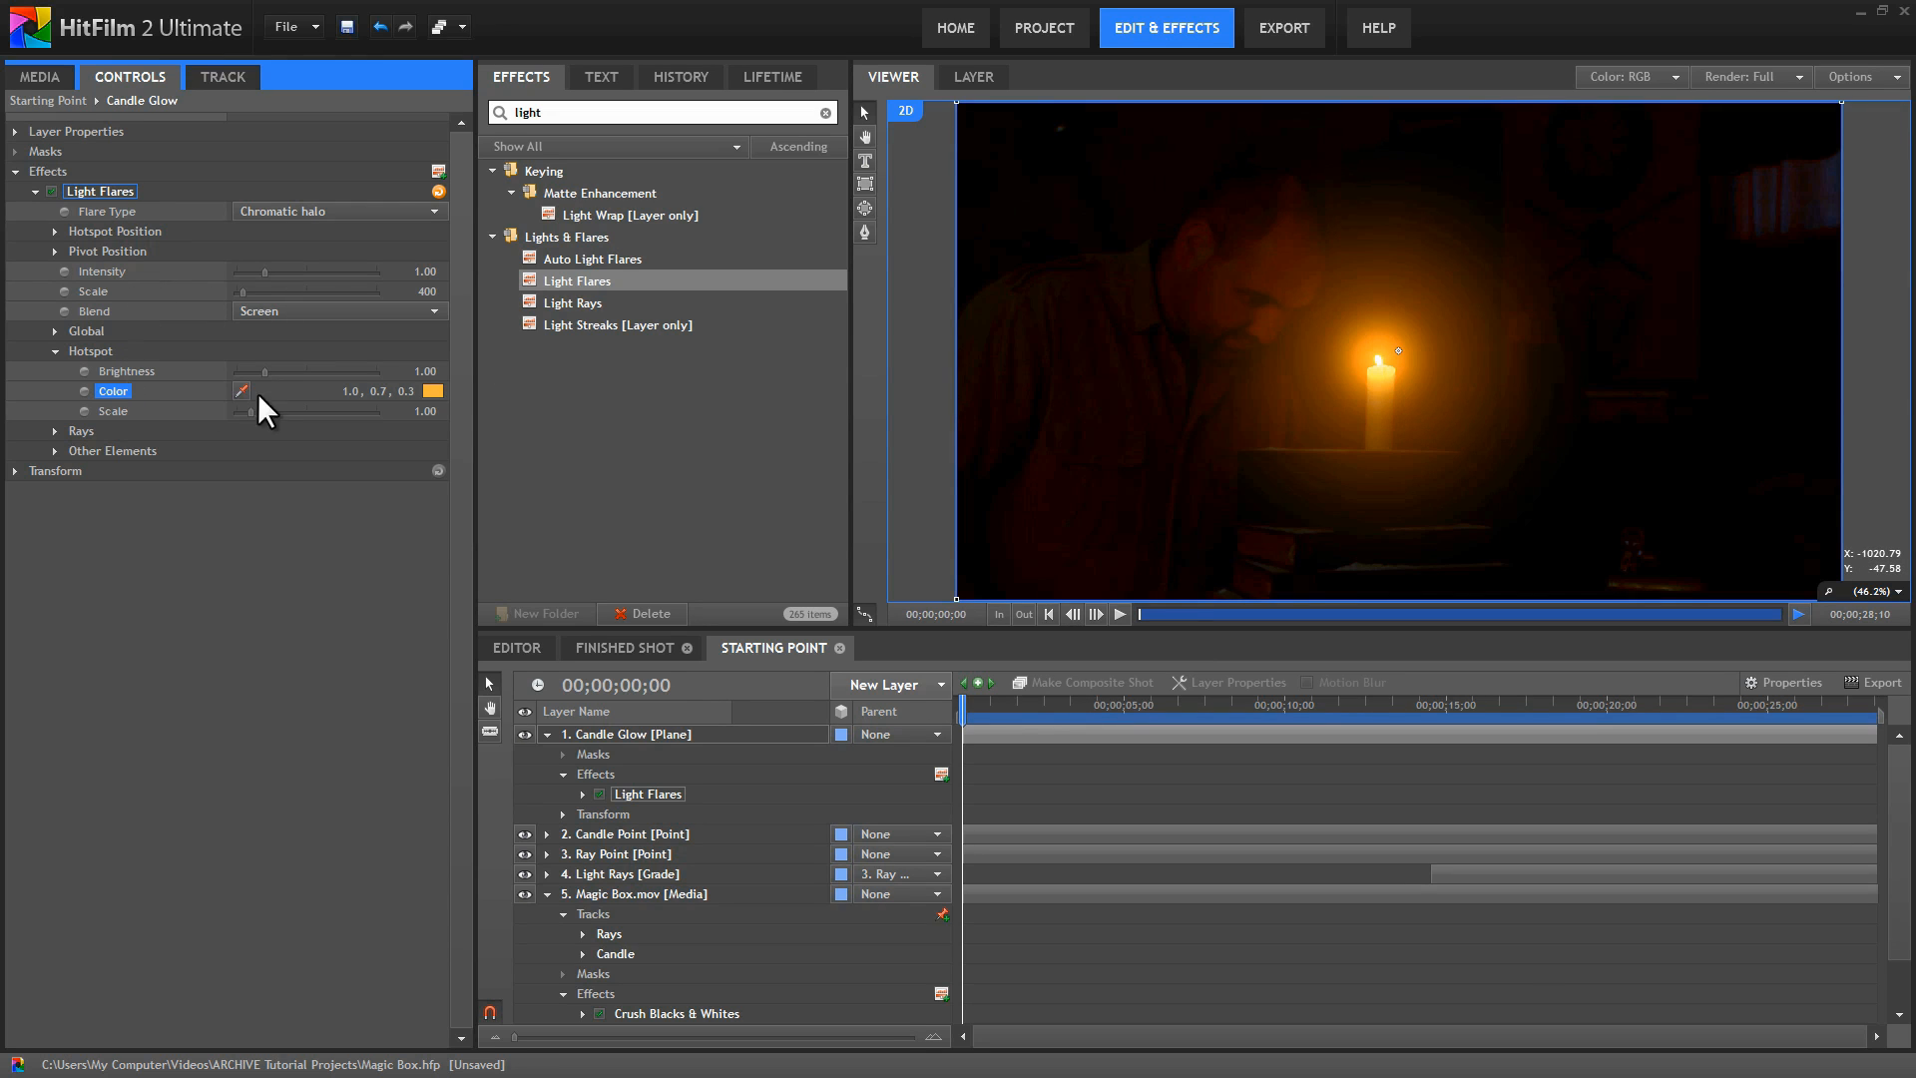
# Set the flare hotspot's scale to 1.50 and brightness to 0.30, and check the glow at 00;00;17;22.
pyautogui.moveTo(249, 411); pyautogui.dragTo(260, 411)
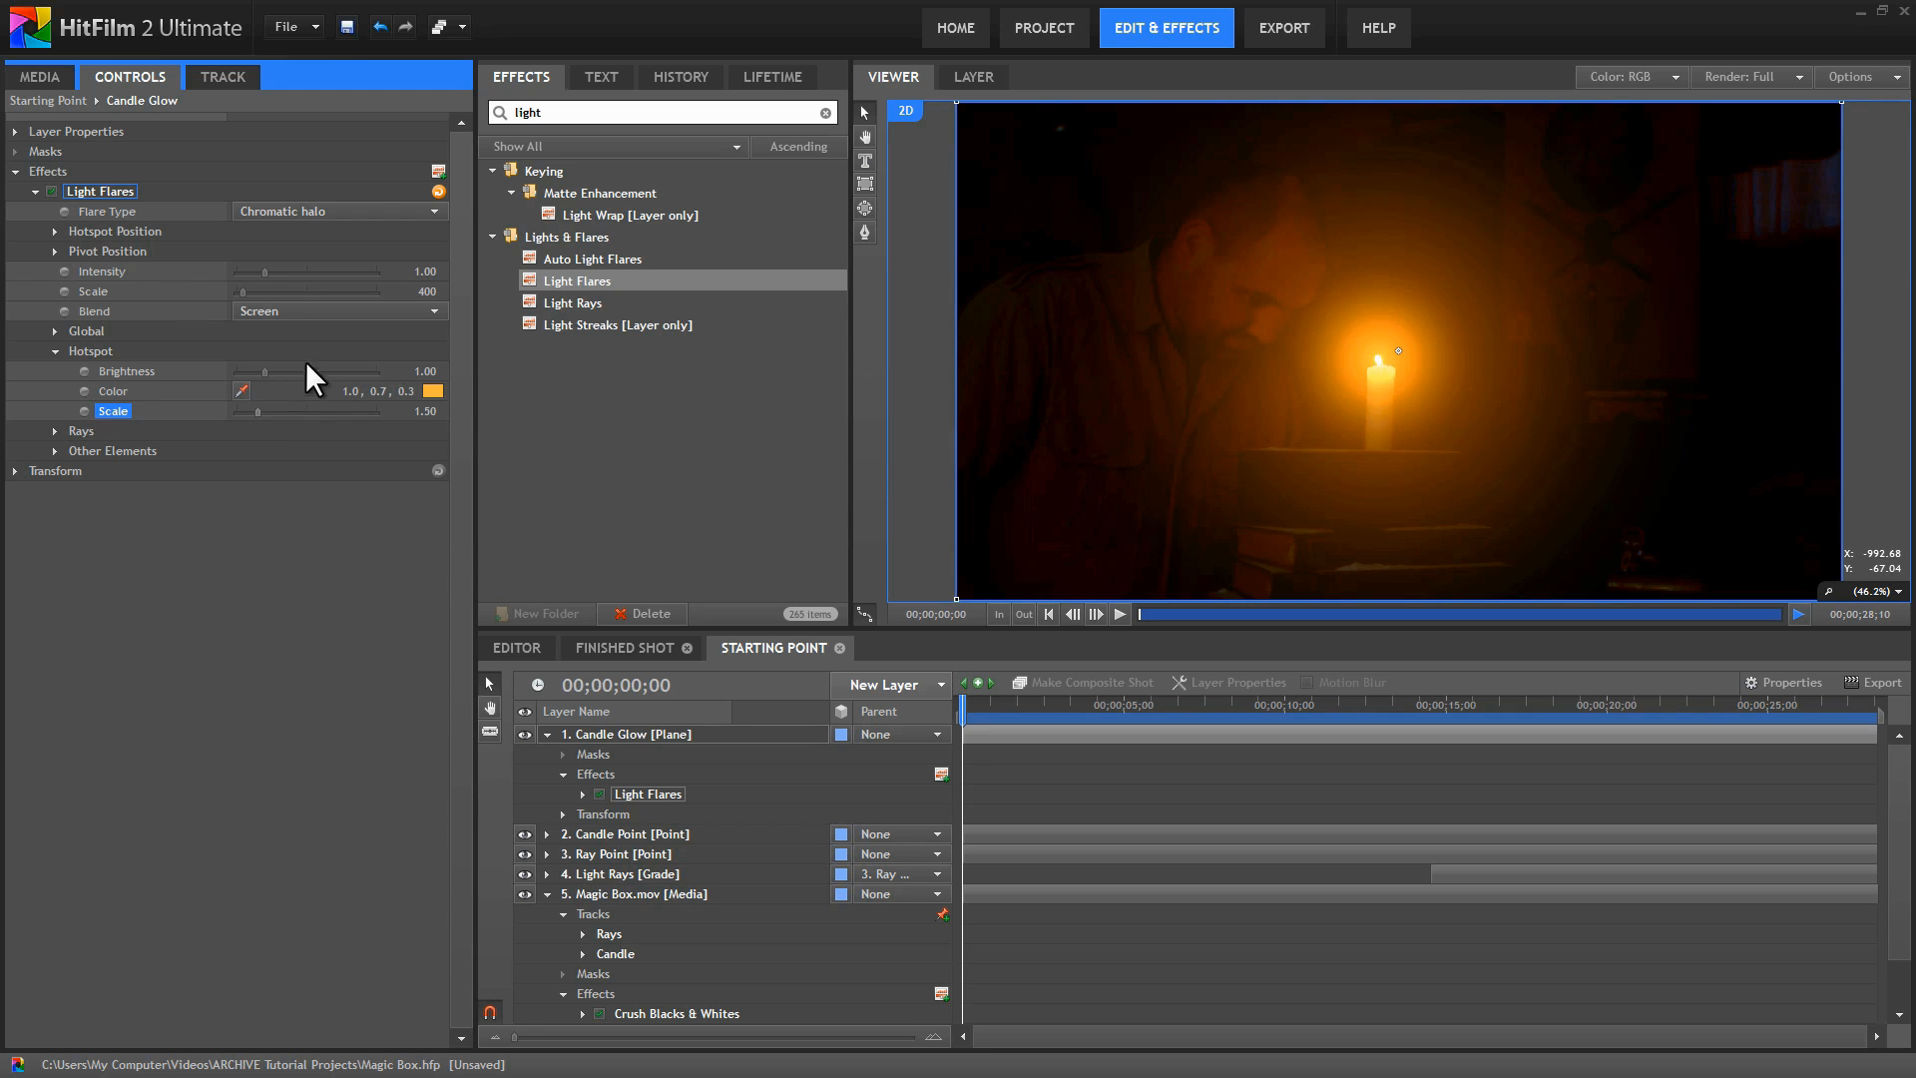
pyautogui.moveTo(261, 372); pyautogui.dragTo(244, 371)
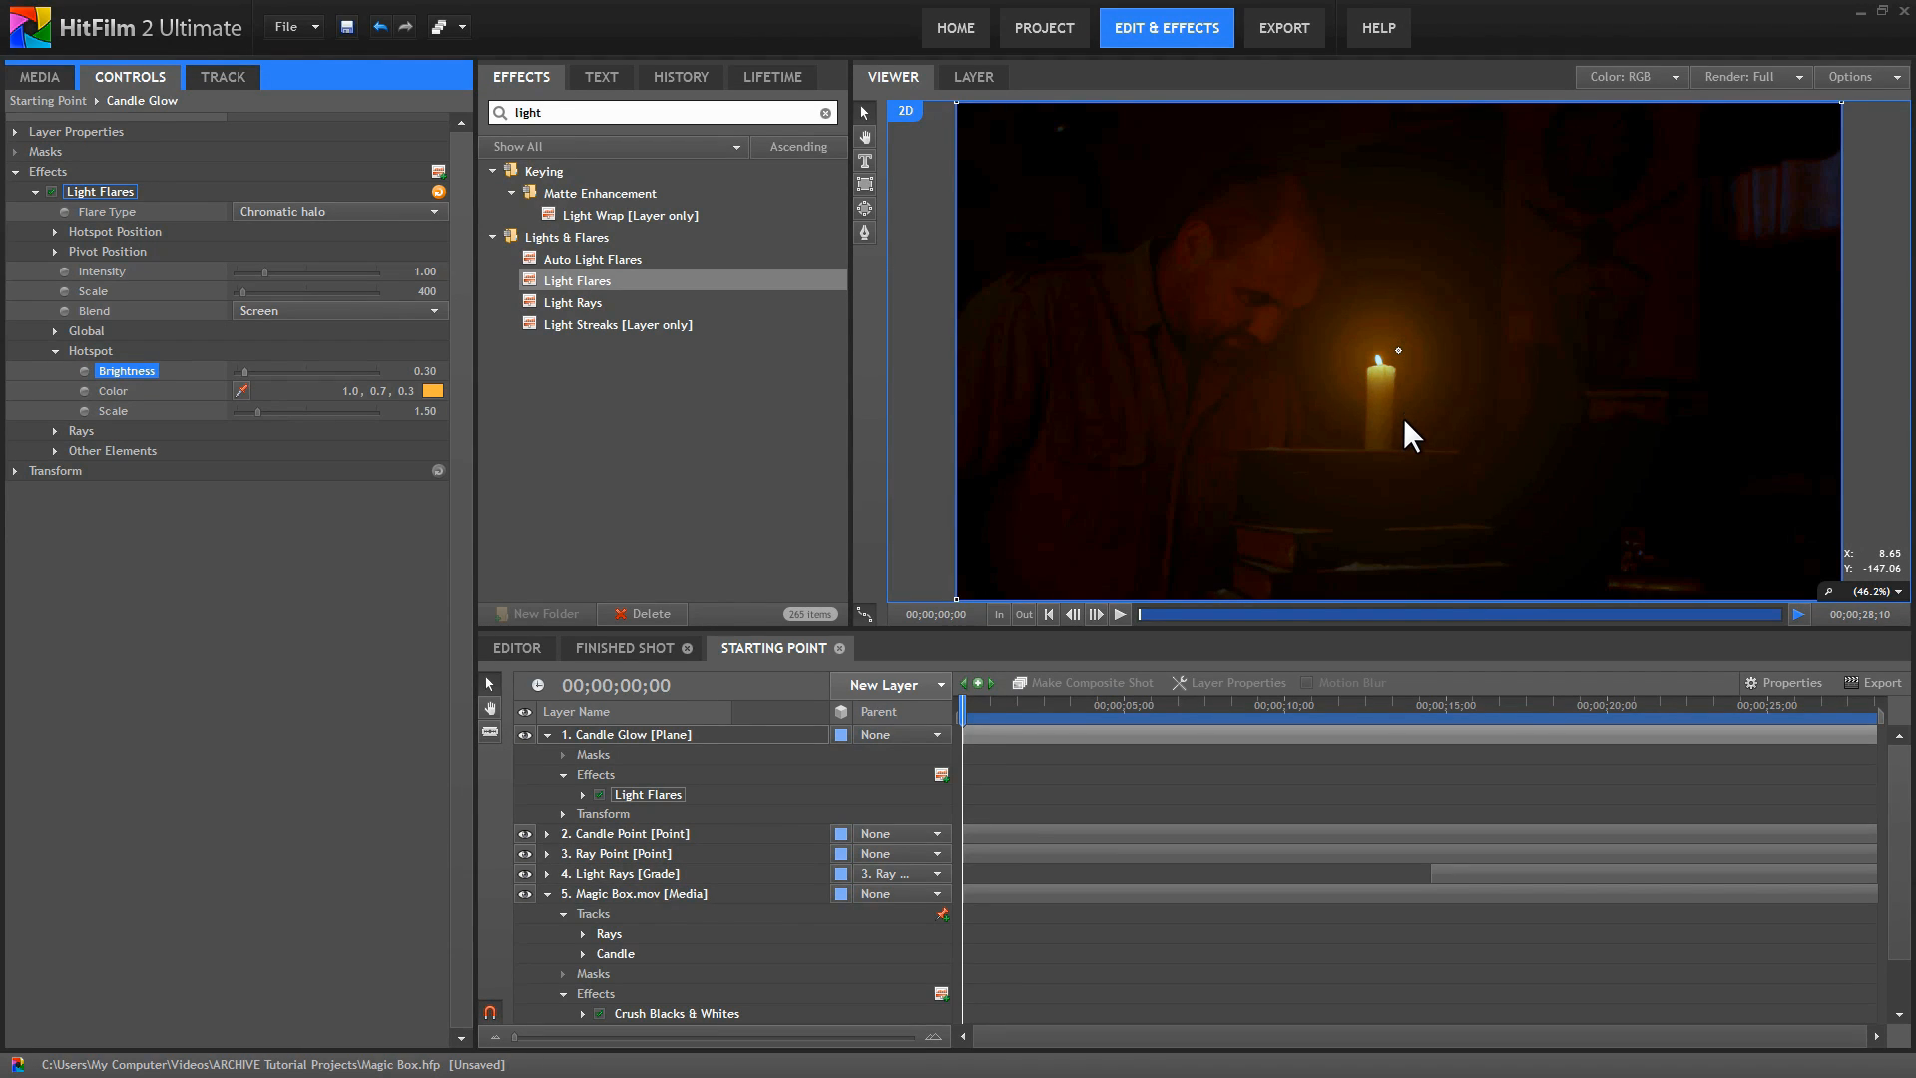
pyautogui.moveTo(963, 708); pyautogui.dragTo(1539, 714)
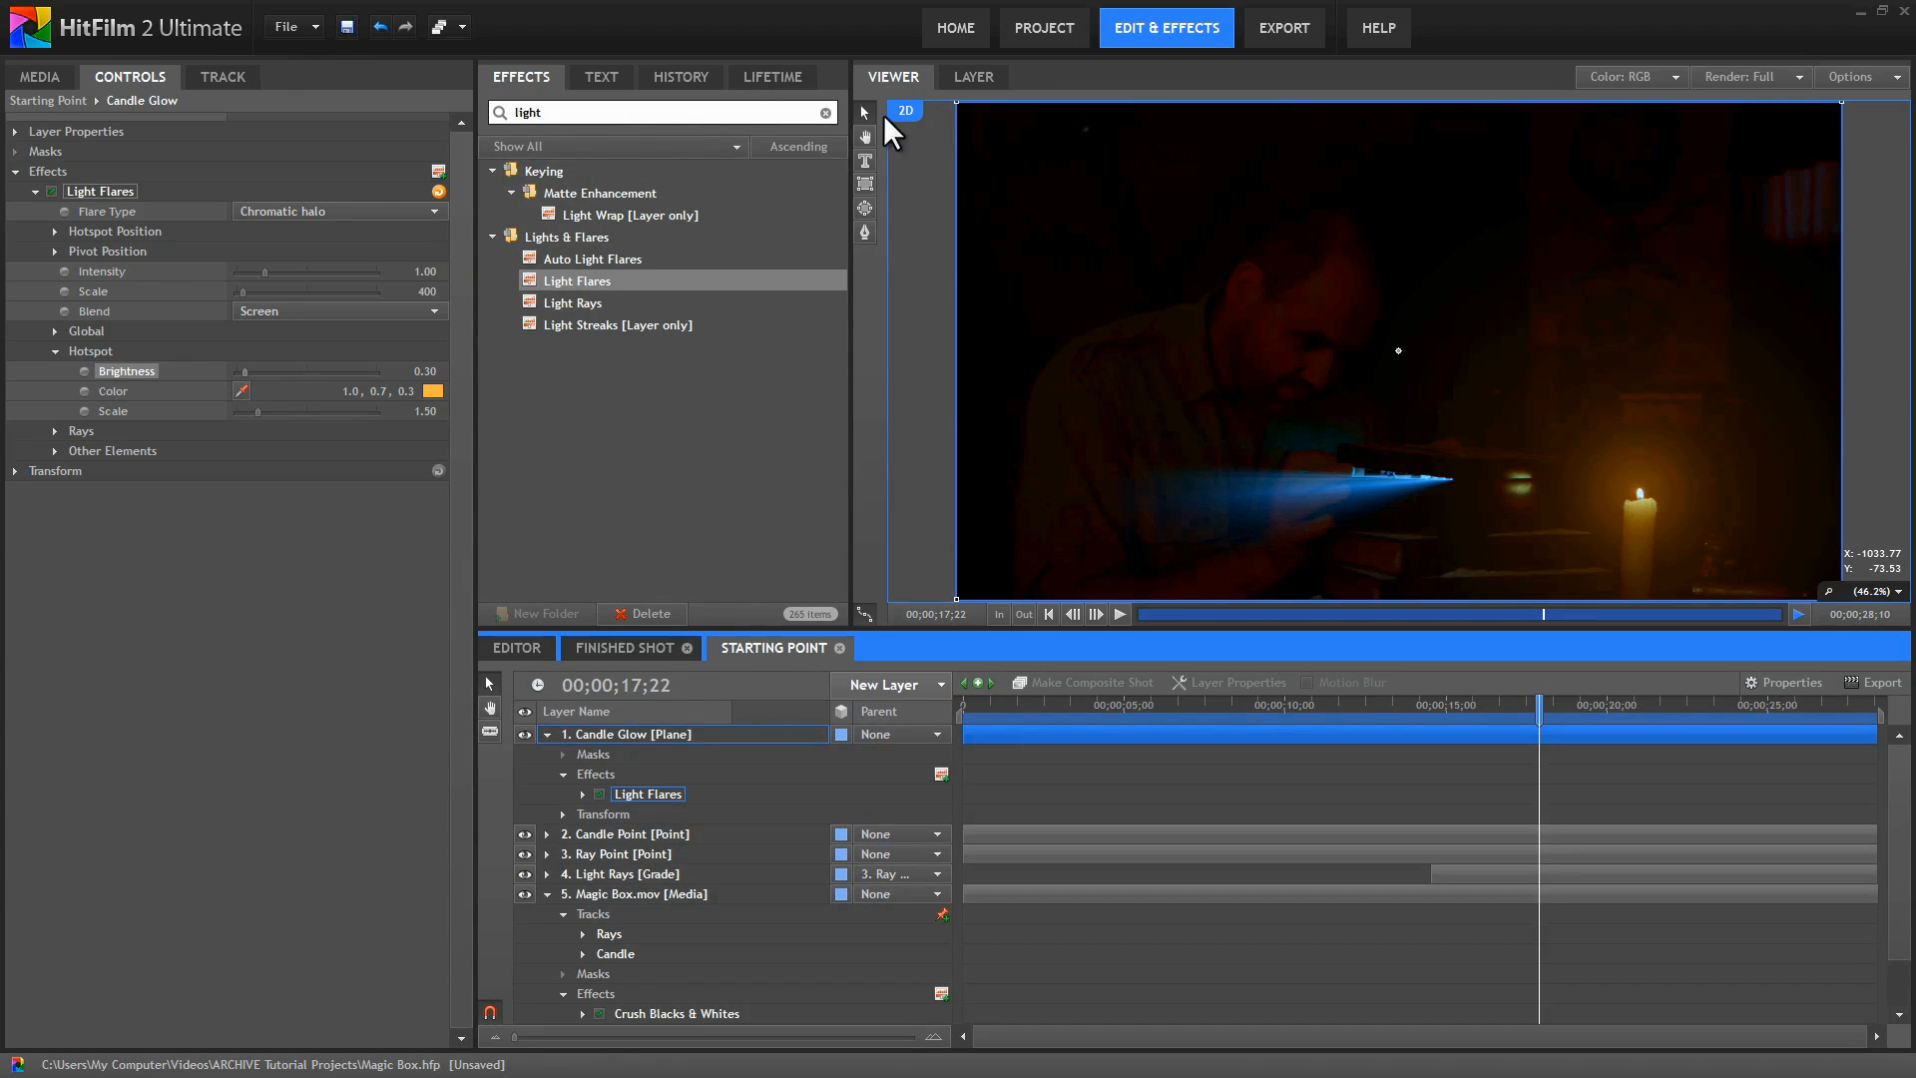
# Search the effects for "flick", add the Flicker effect to the Candle Glow layer and show its settings.
pyautogui.click(826, 112)
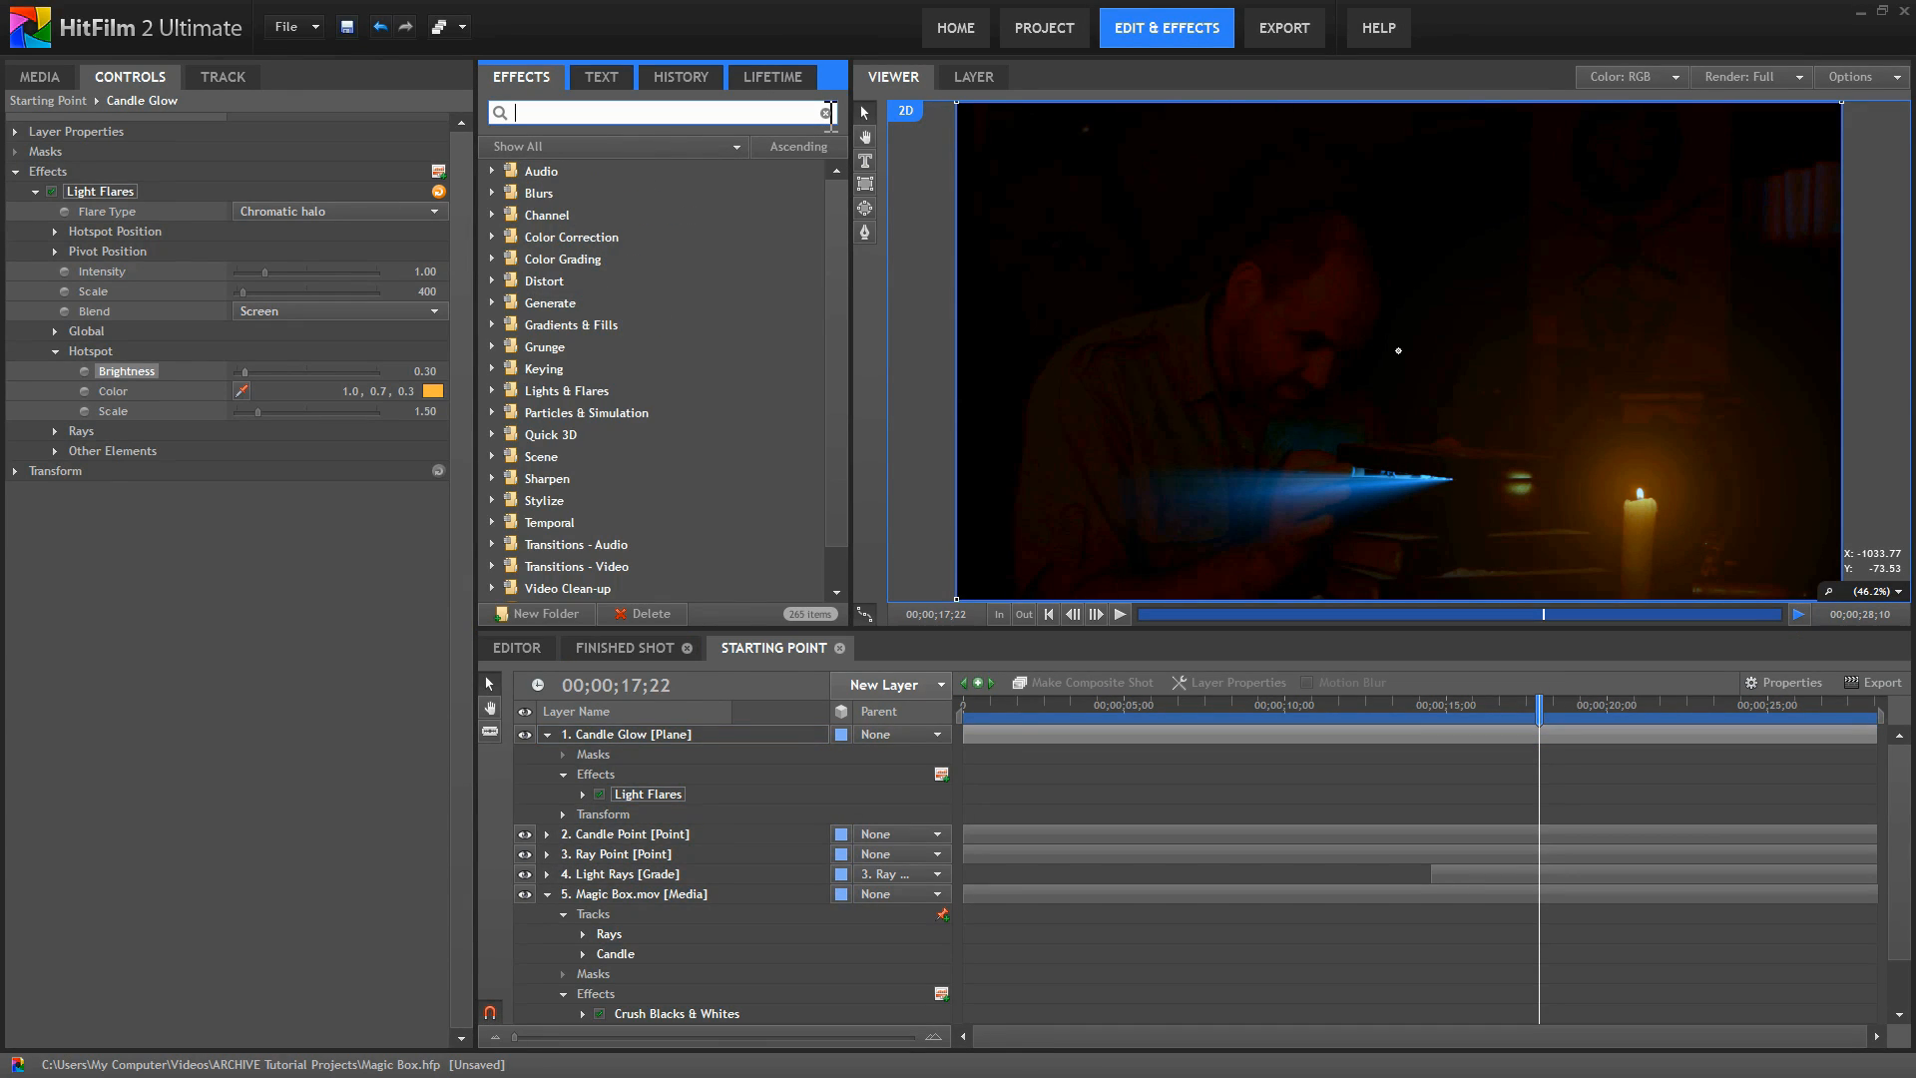
pyautogui.write('flick')
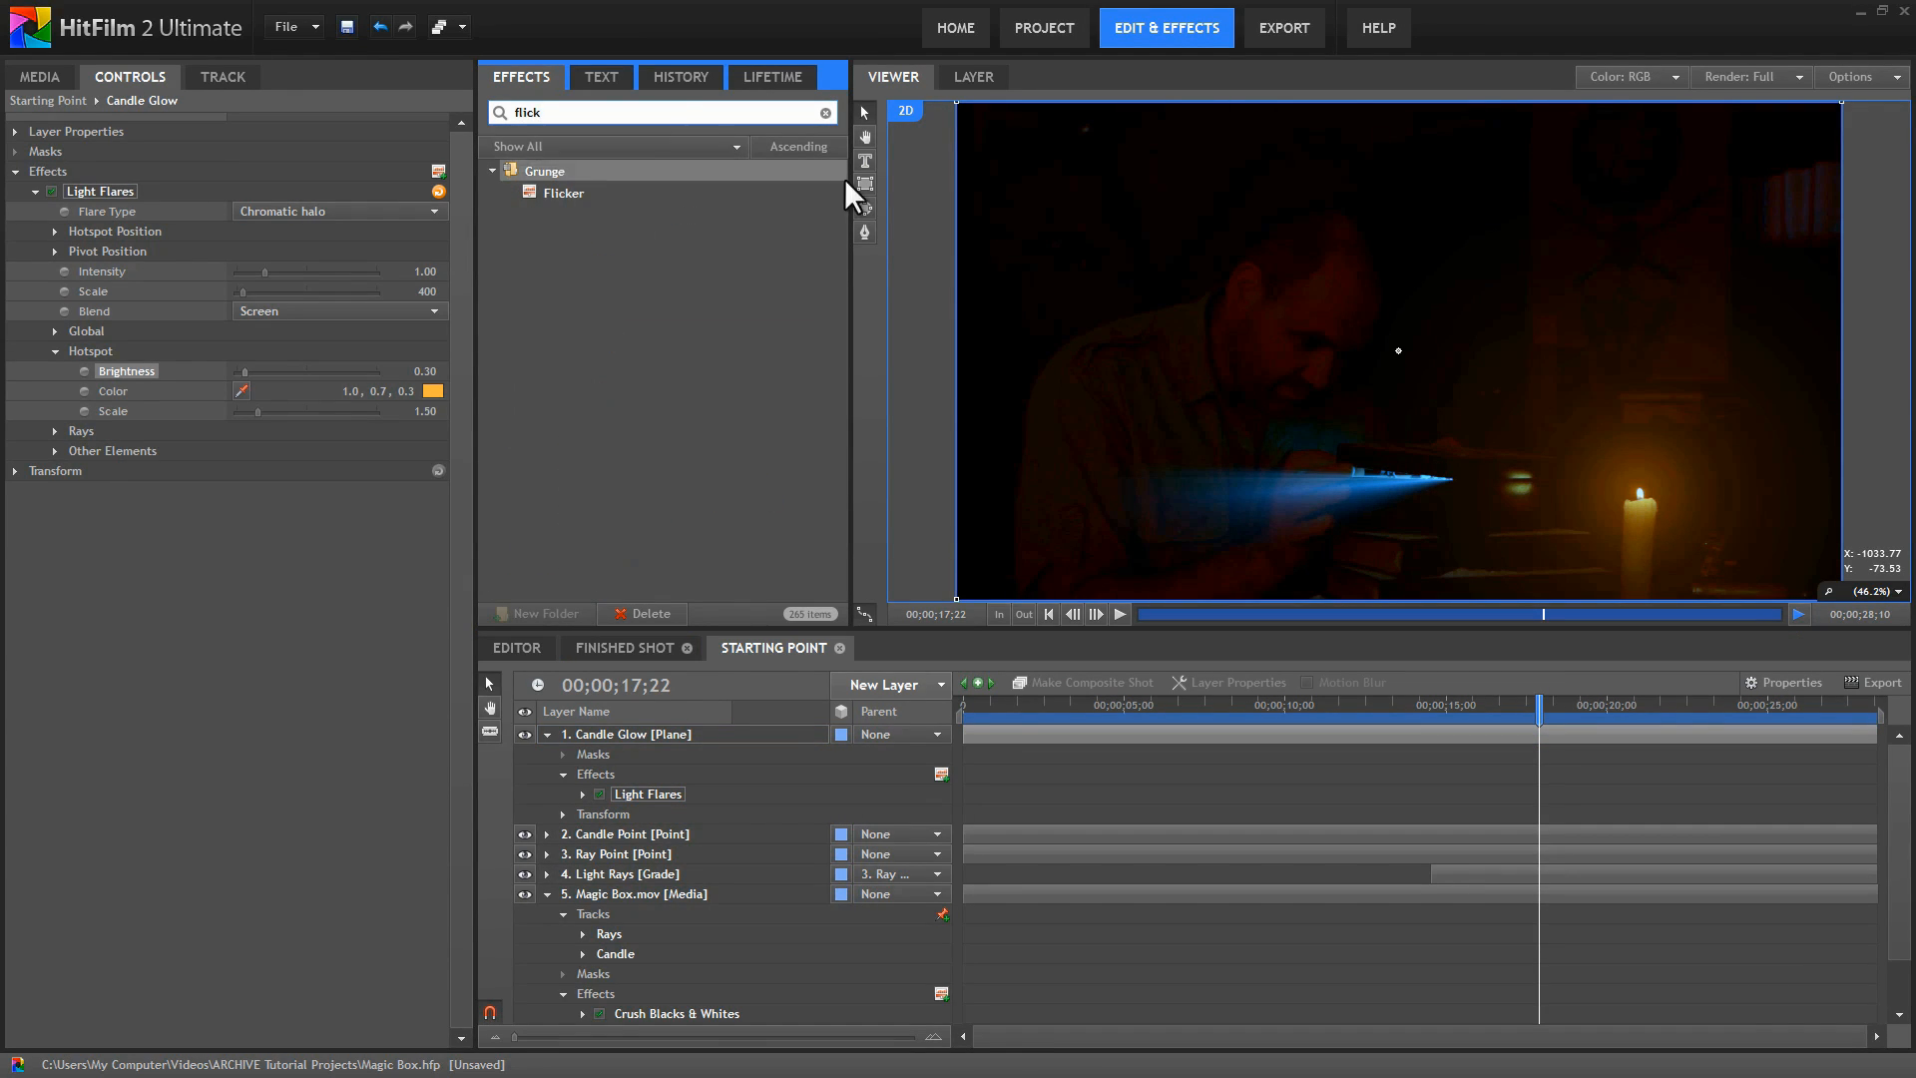
pyautogui.moveTo(568, 189); pyautogui.dragTo(631, 735)
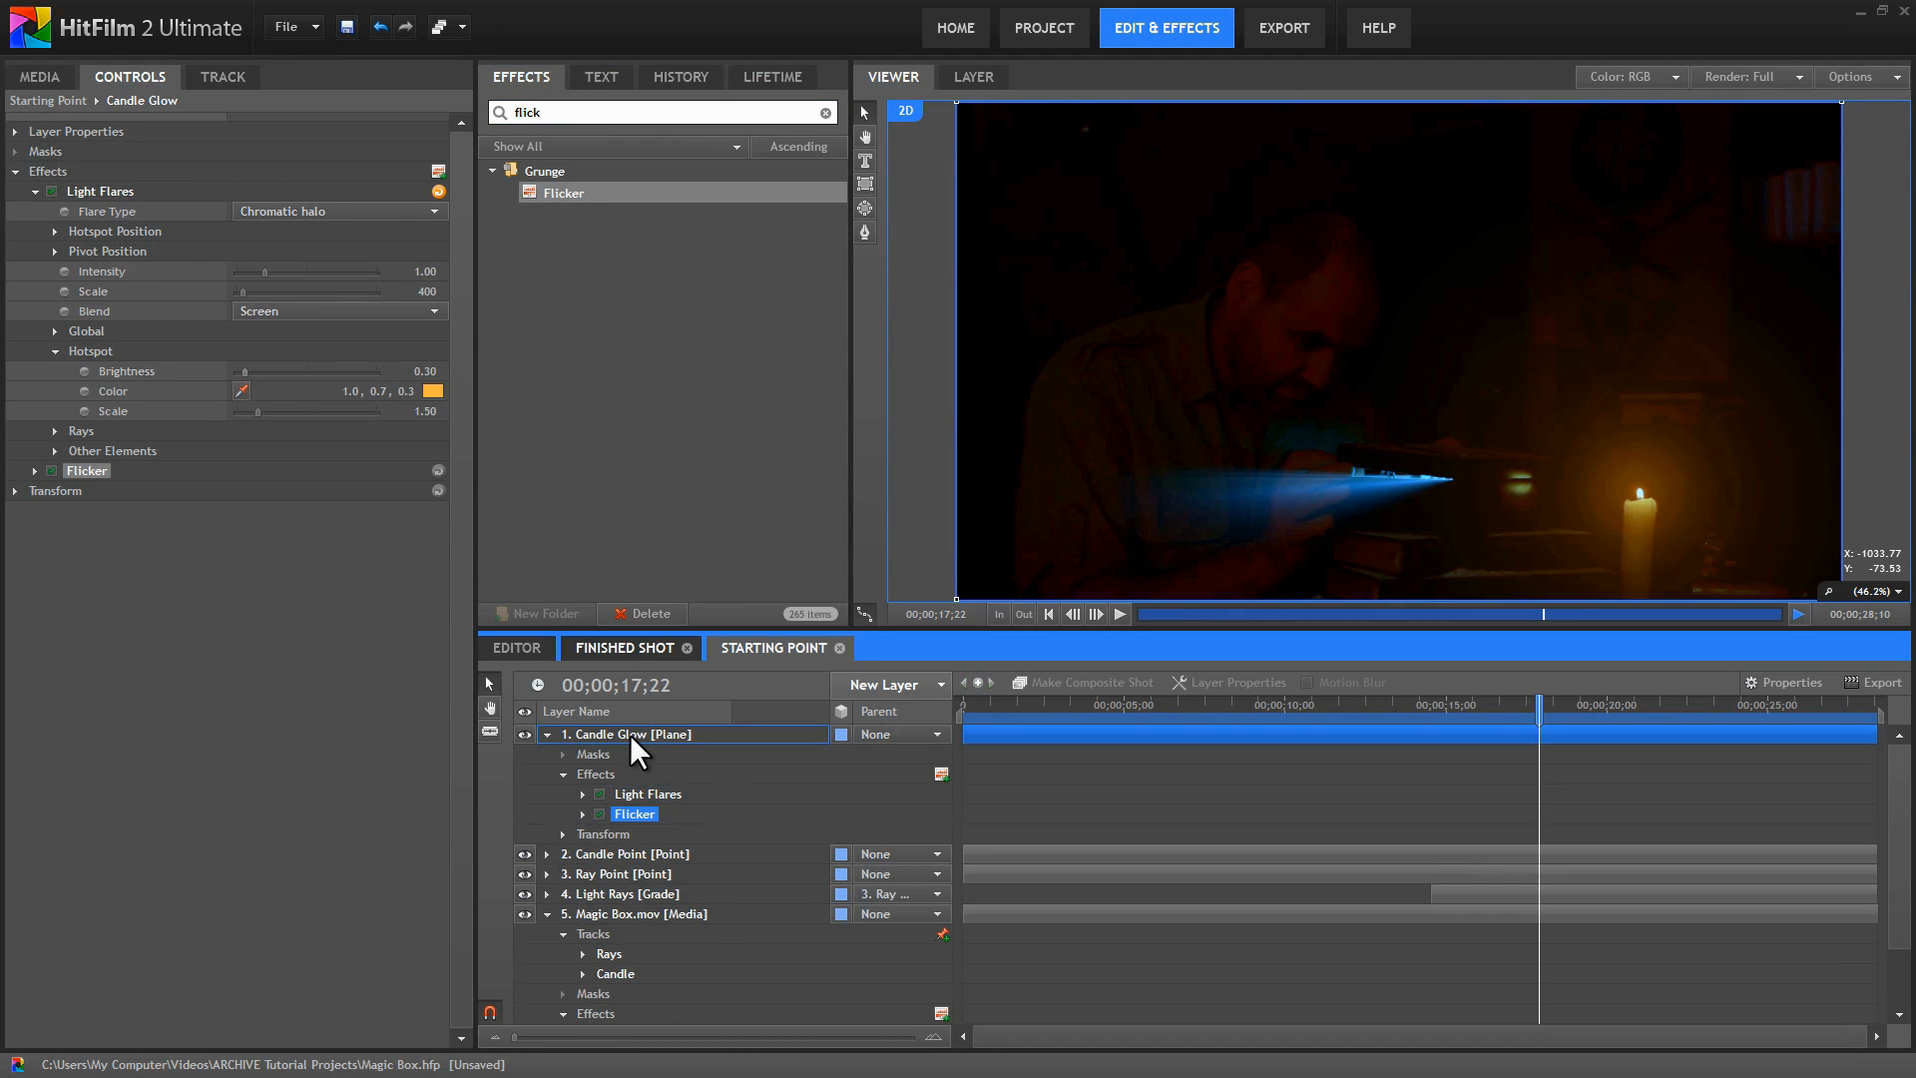
pyautogui.click(34, 191)
pyautogui.click(35, 210)
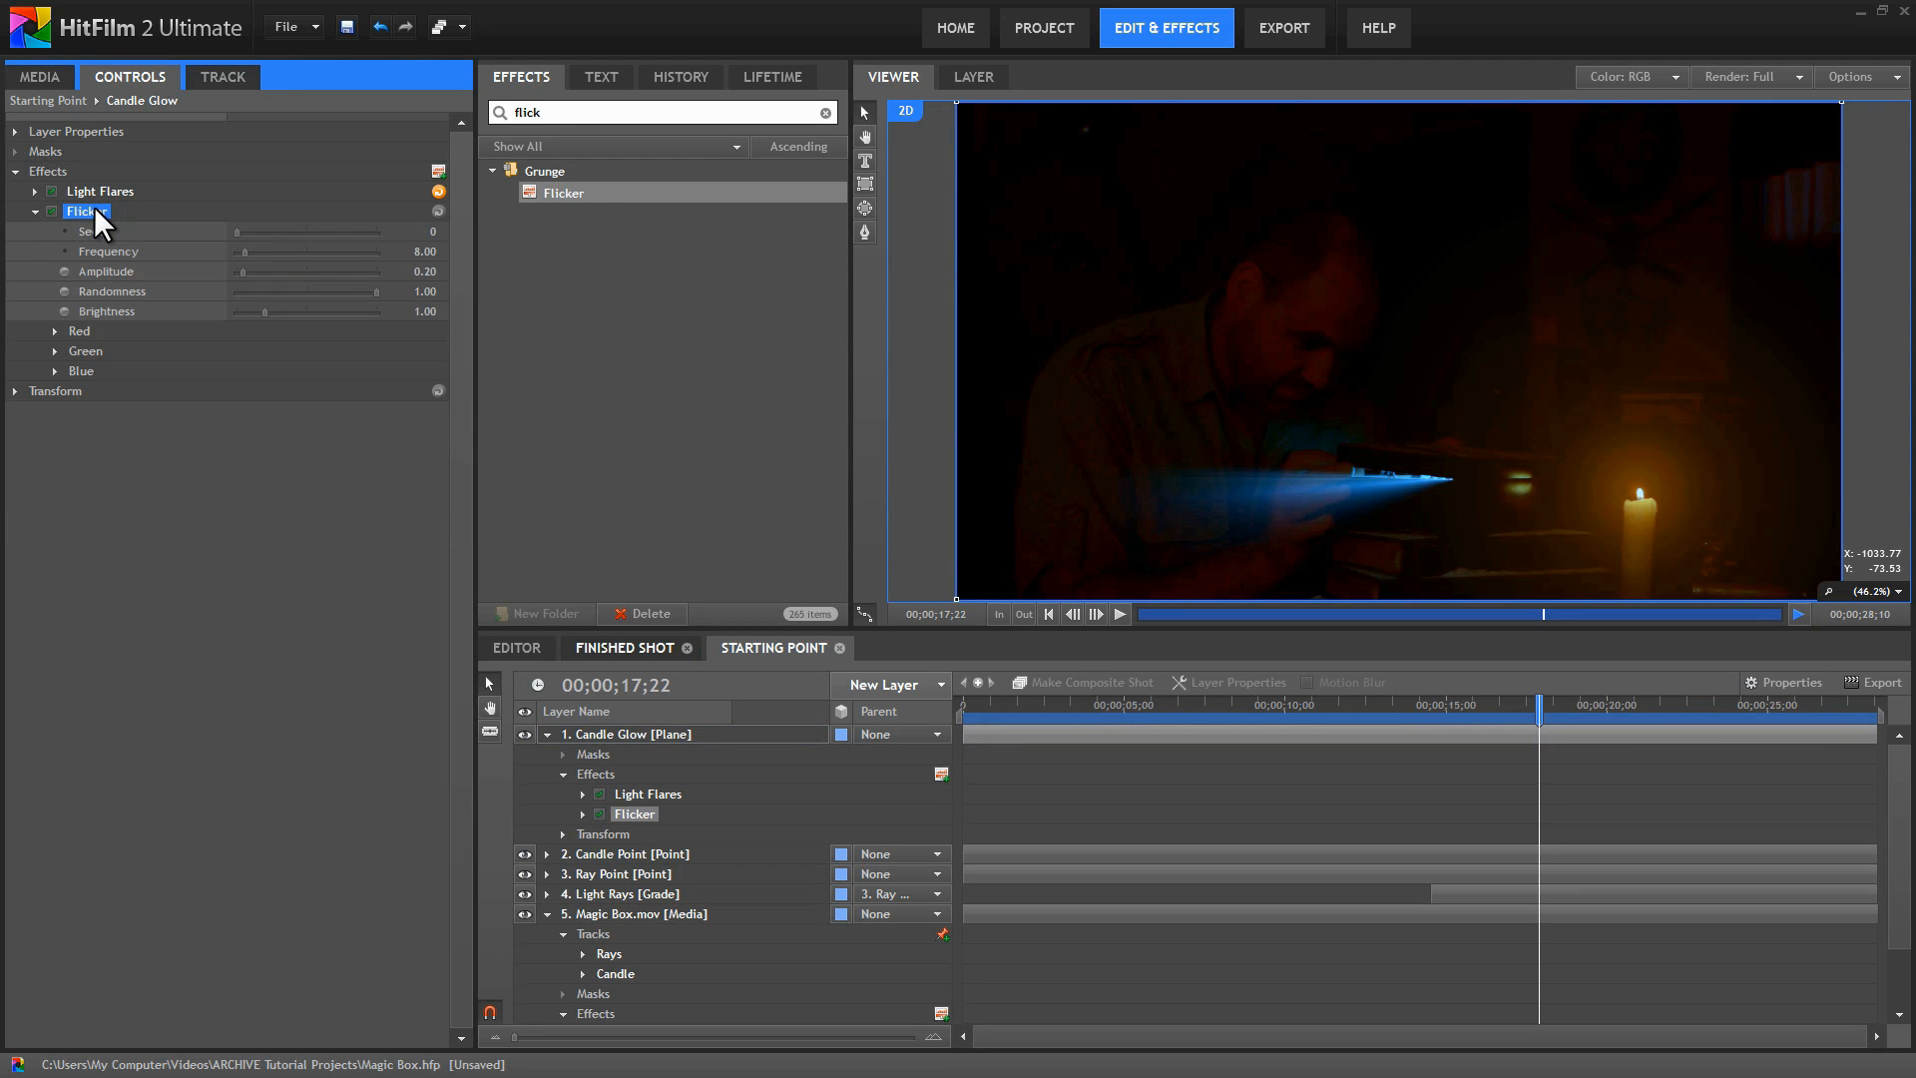
# Play a middle section of the shot to check the candle glow with the default flicker settings.
pyautogui.click(1169, 704)
pyautogui.click(1119, 610)
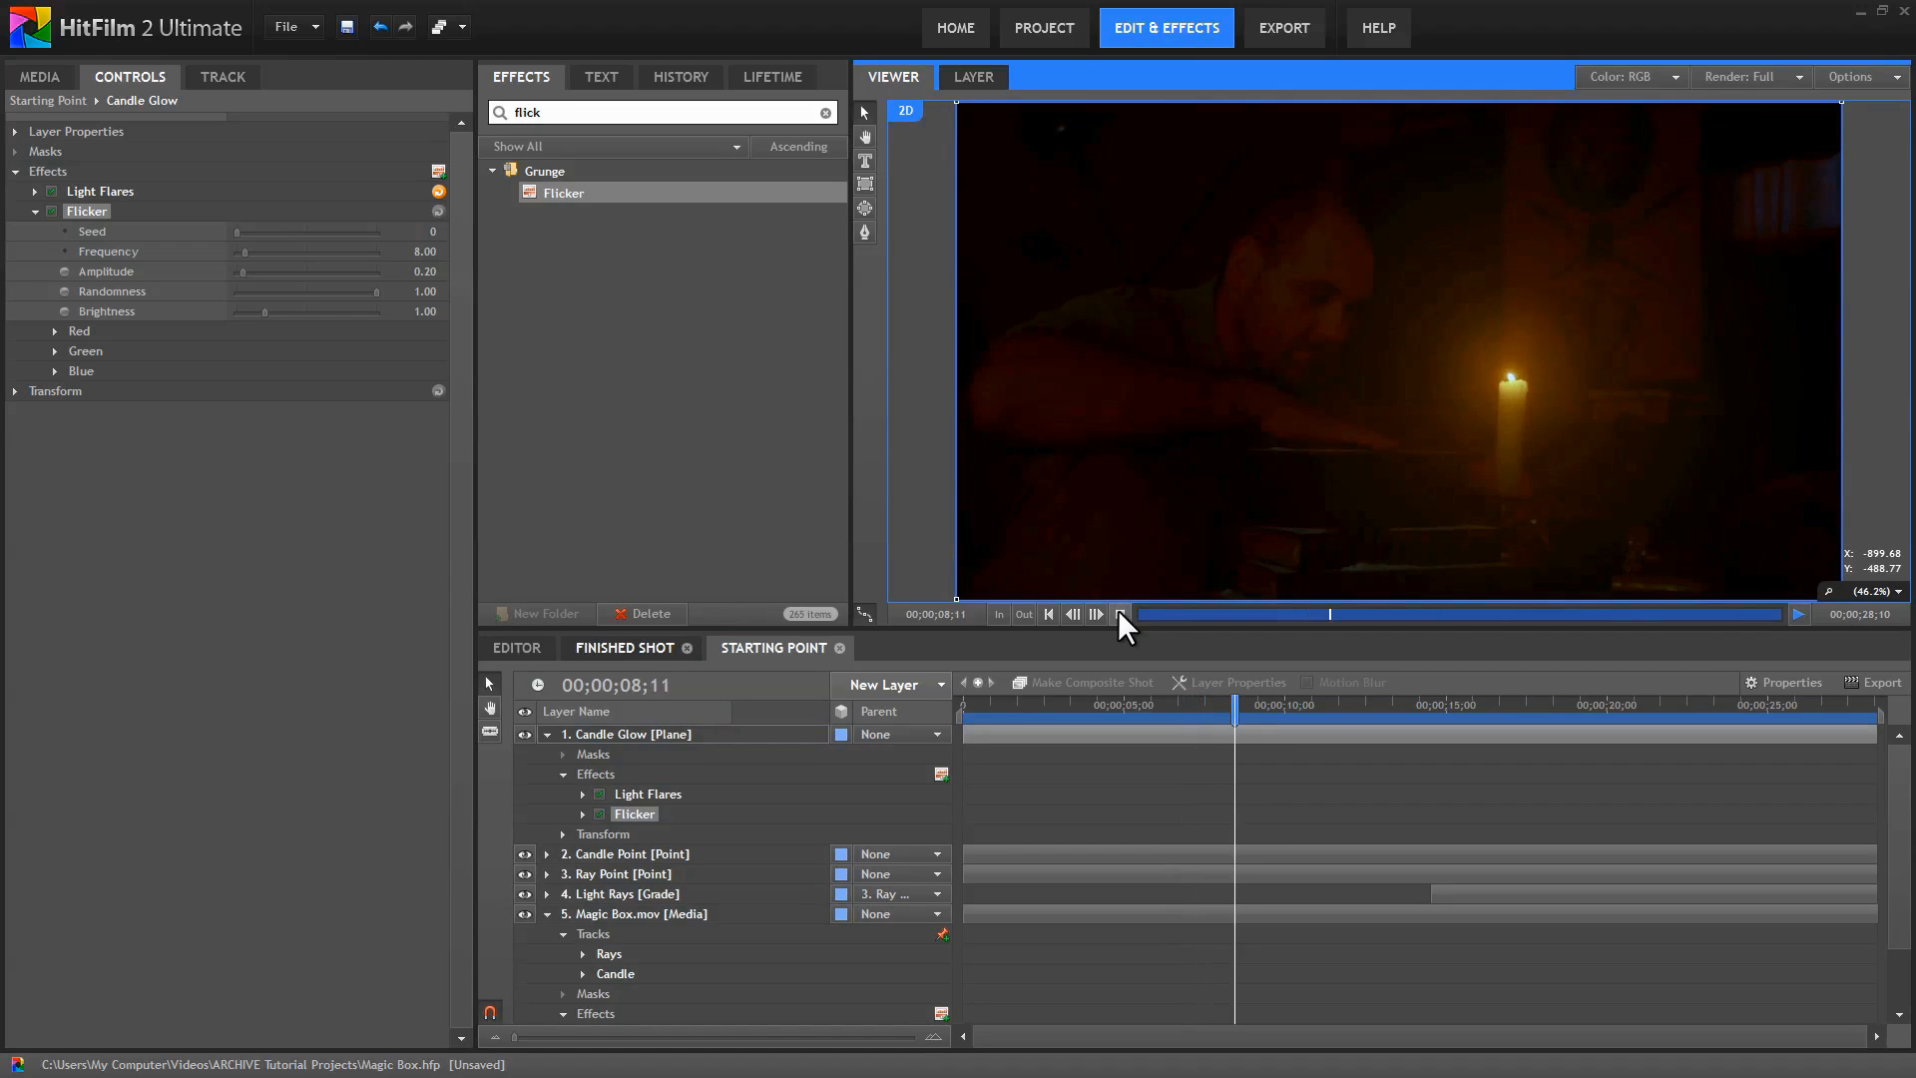
pyautogui.click(1120, 613)
# Set the Flicker effect's frequency to 4.60 and brightness to 1.15, and preview the shot from the start.
pyautogui.click(424, 251)
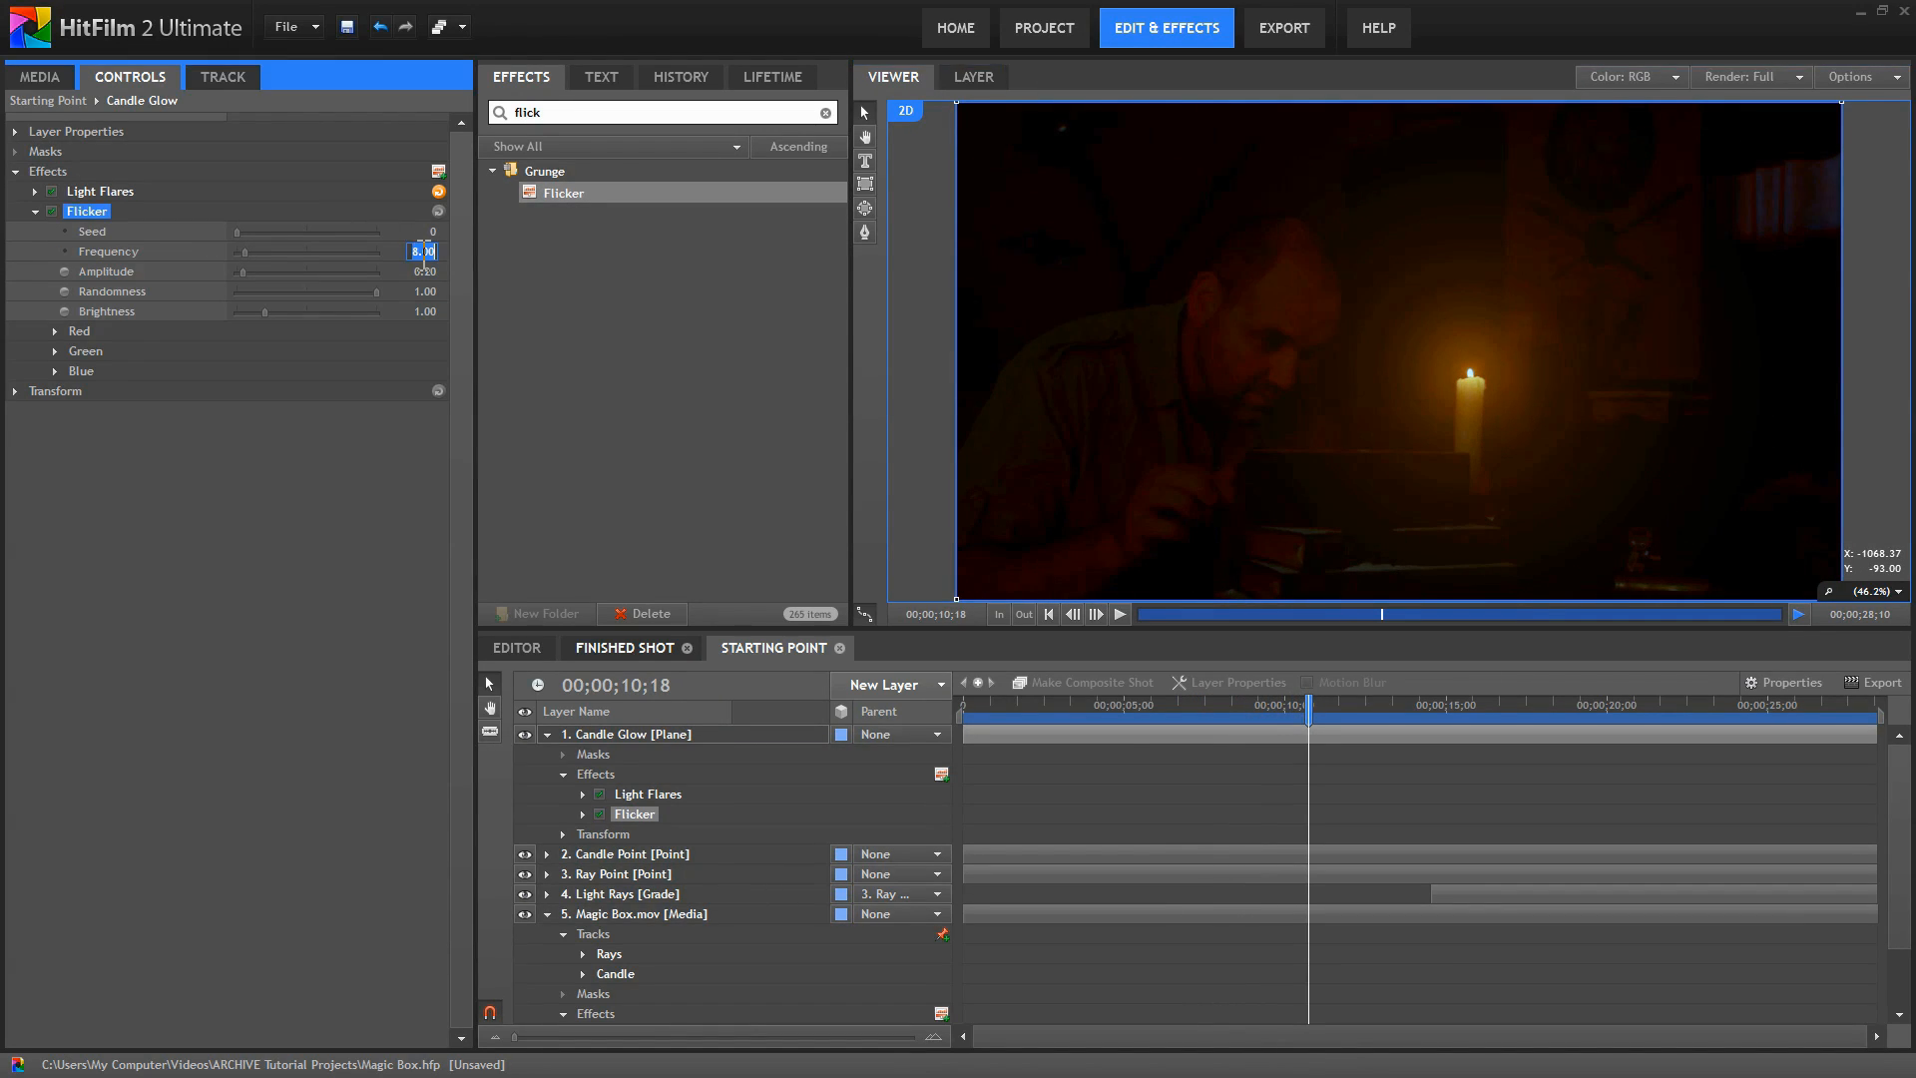
pyautogui.write('4.5')
pyautogui.press('Return')
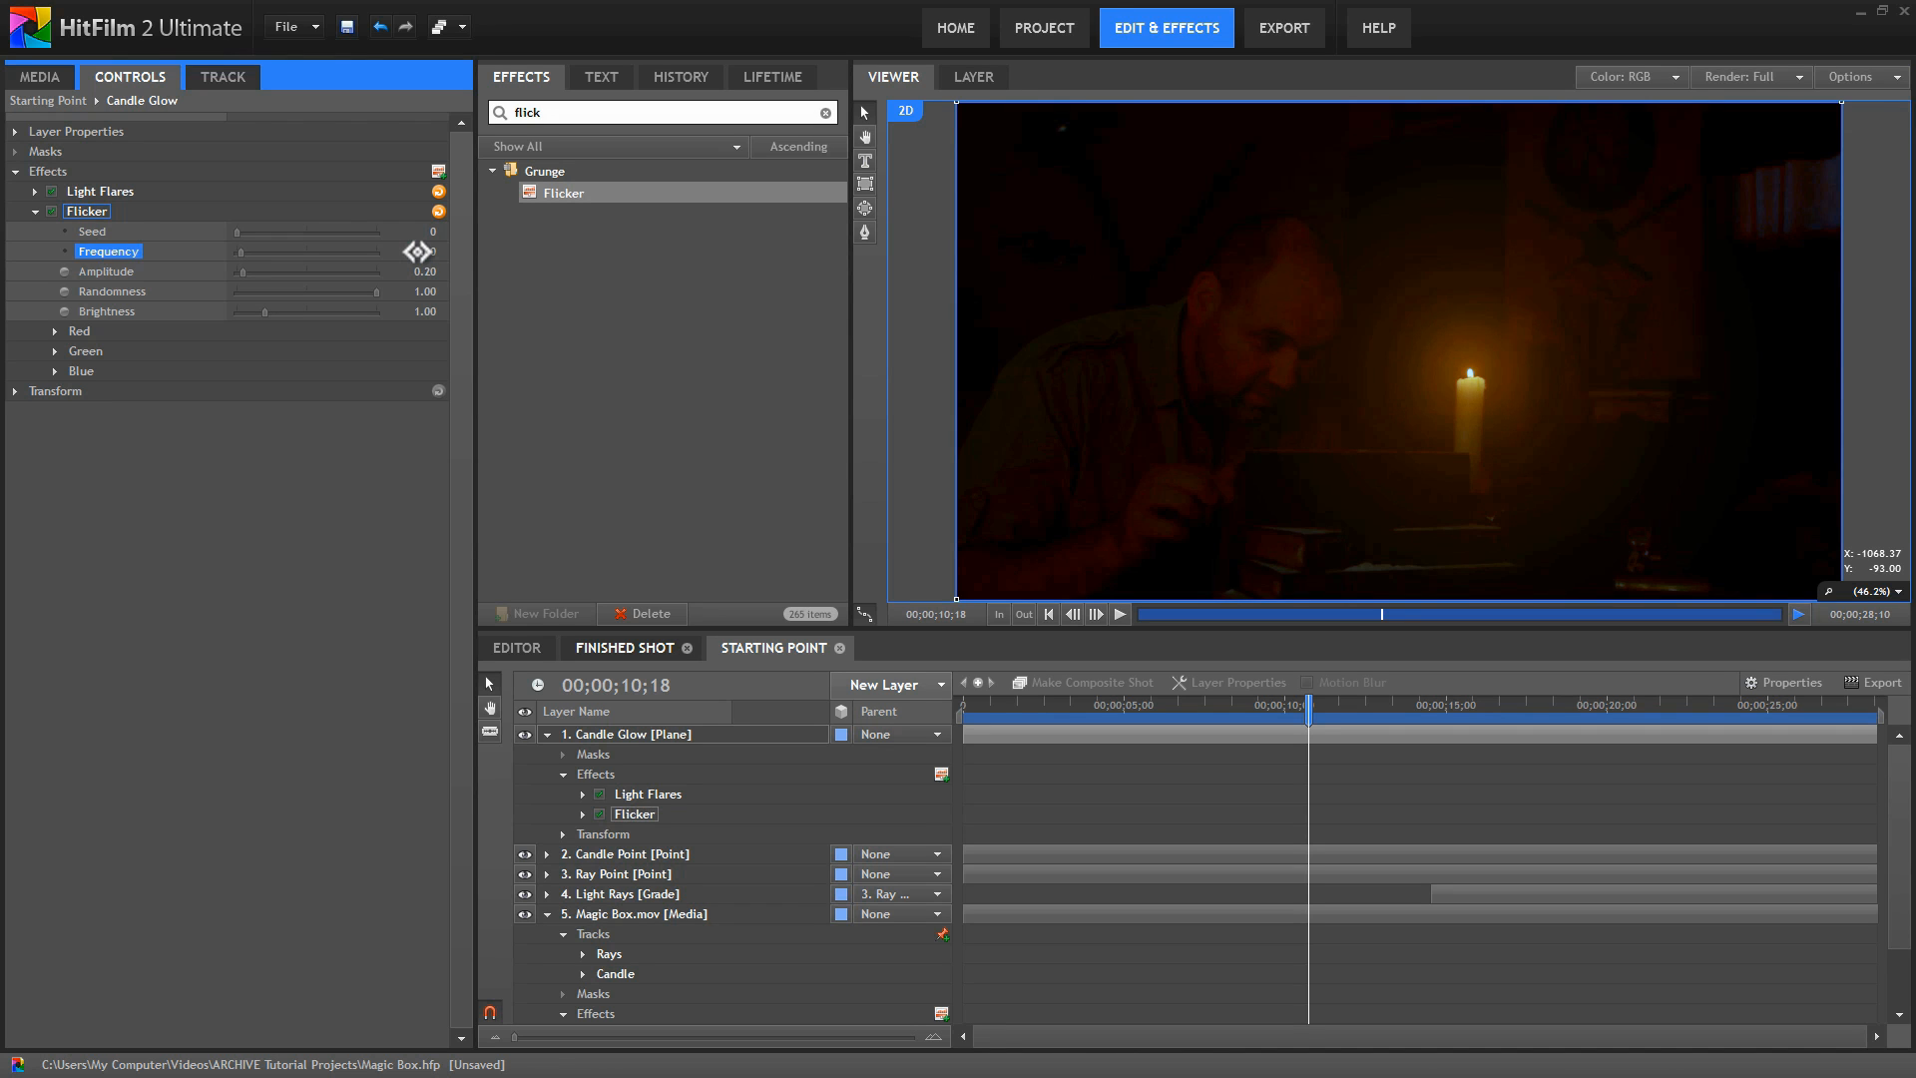
pyautogui.click(99, 313)
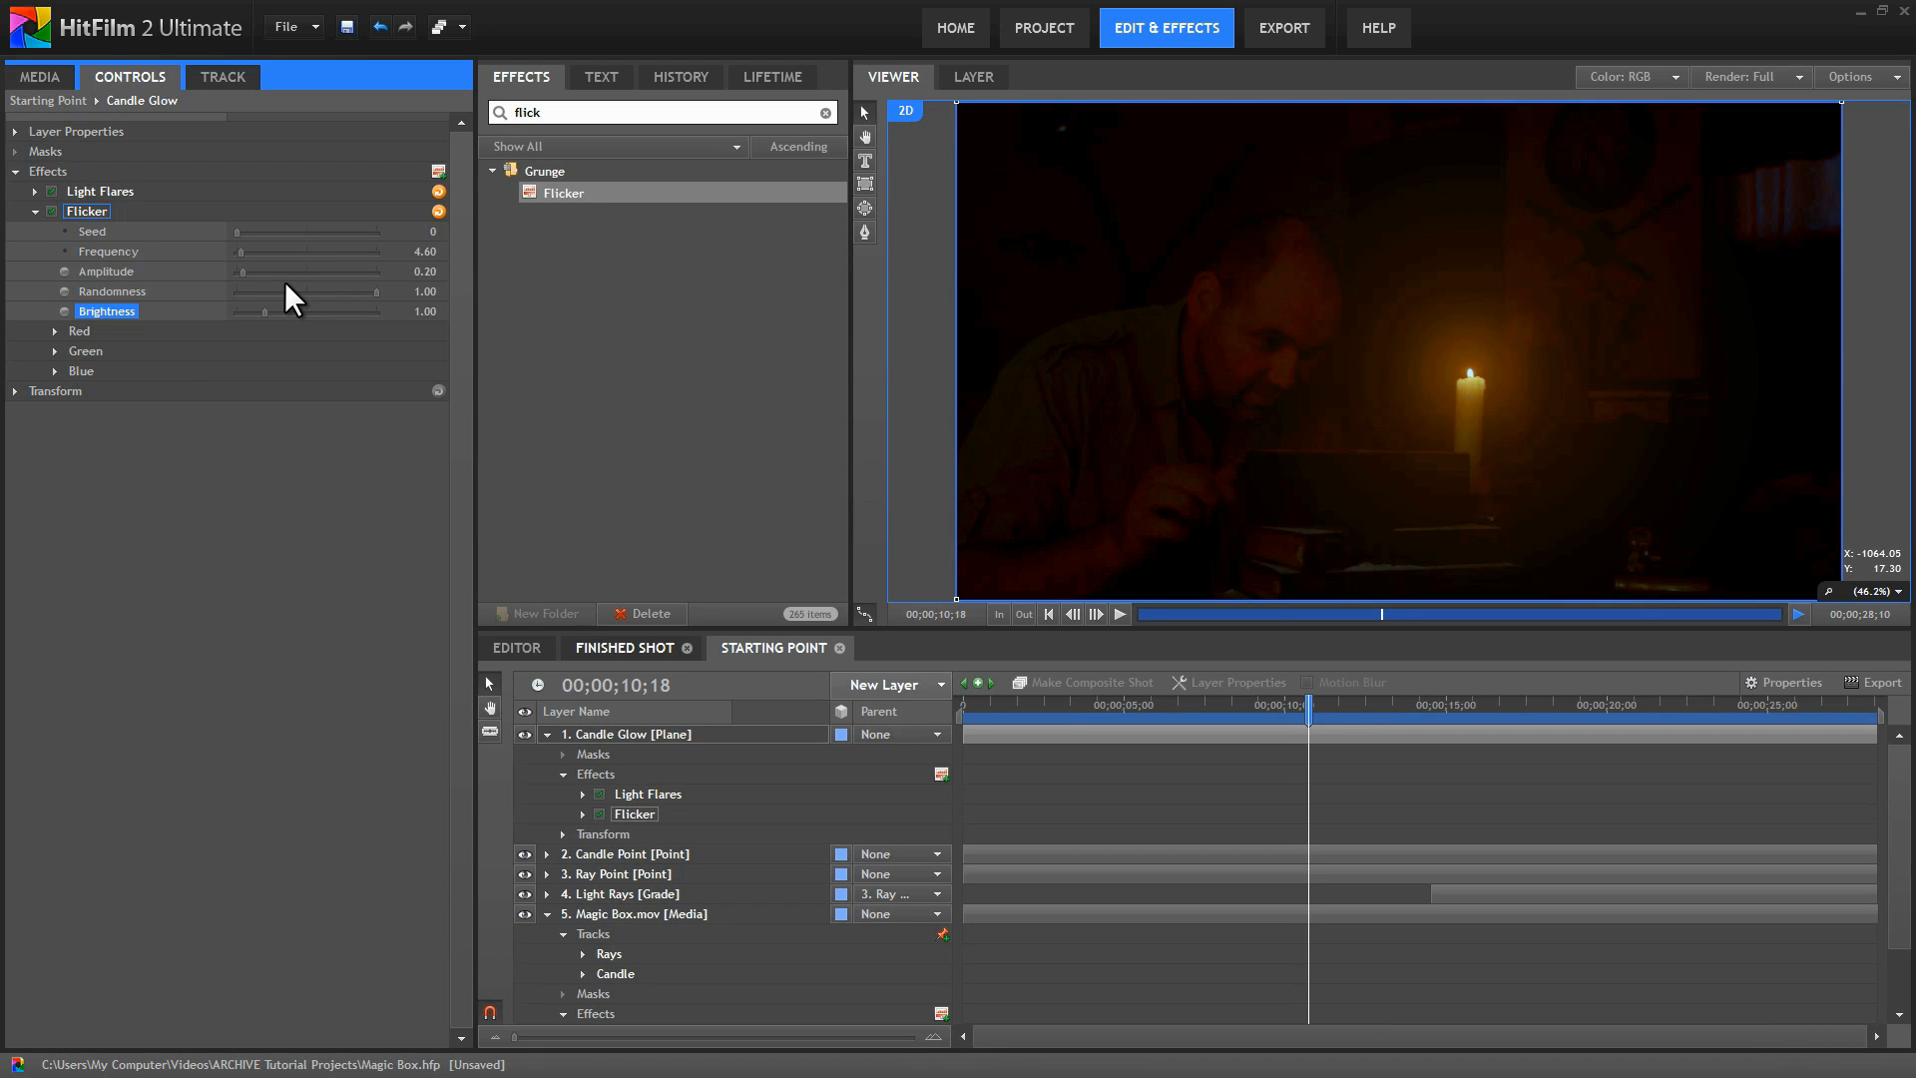
pyautogui.write('1.15')
pyautogui.press('Return')
pyautogui.moveTo(1217, 699); pyautogui.dragTo(949, 744)
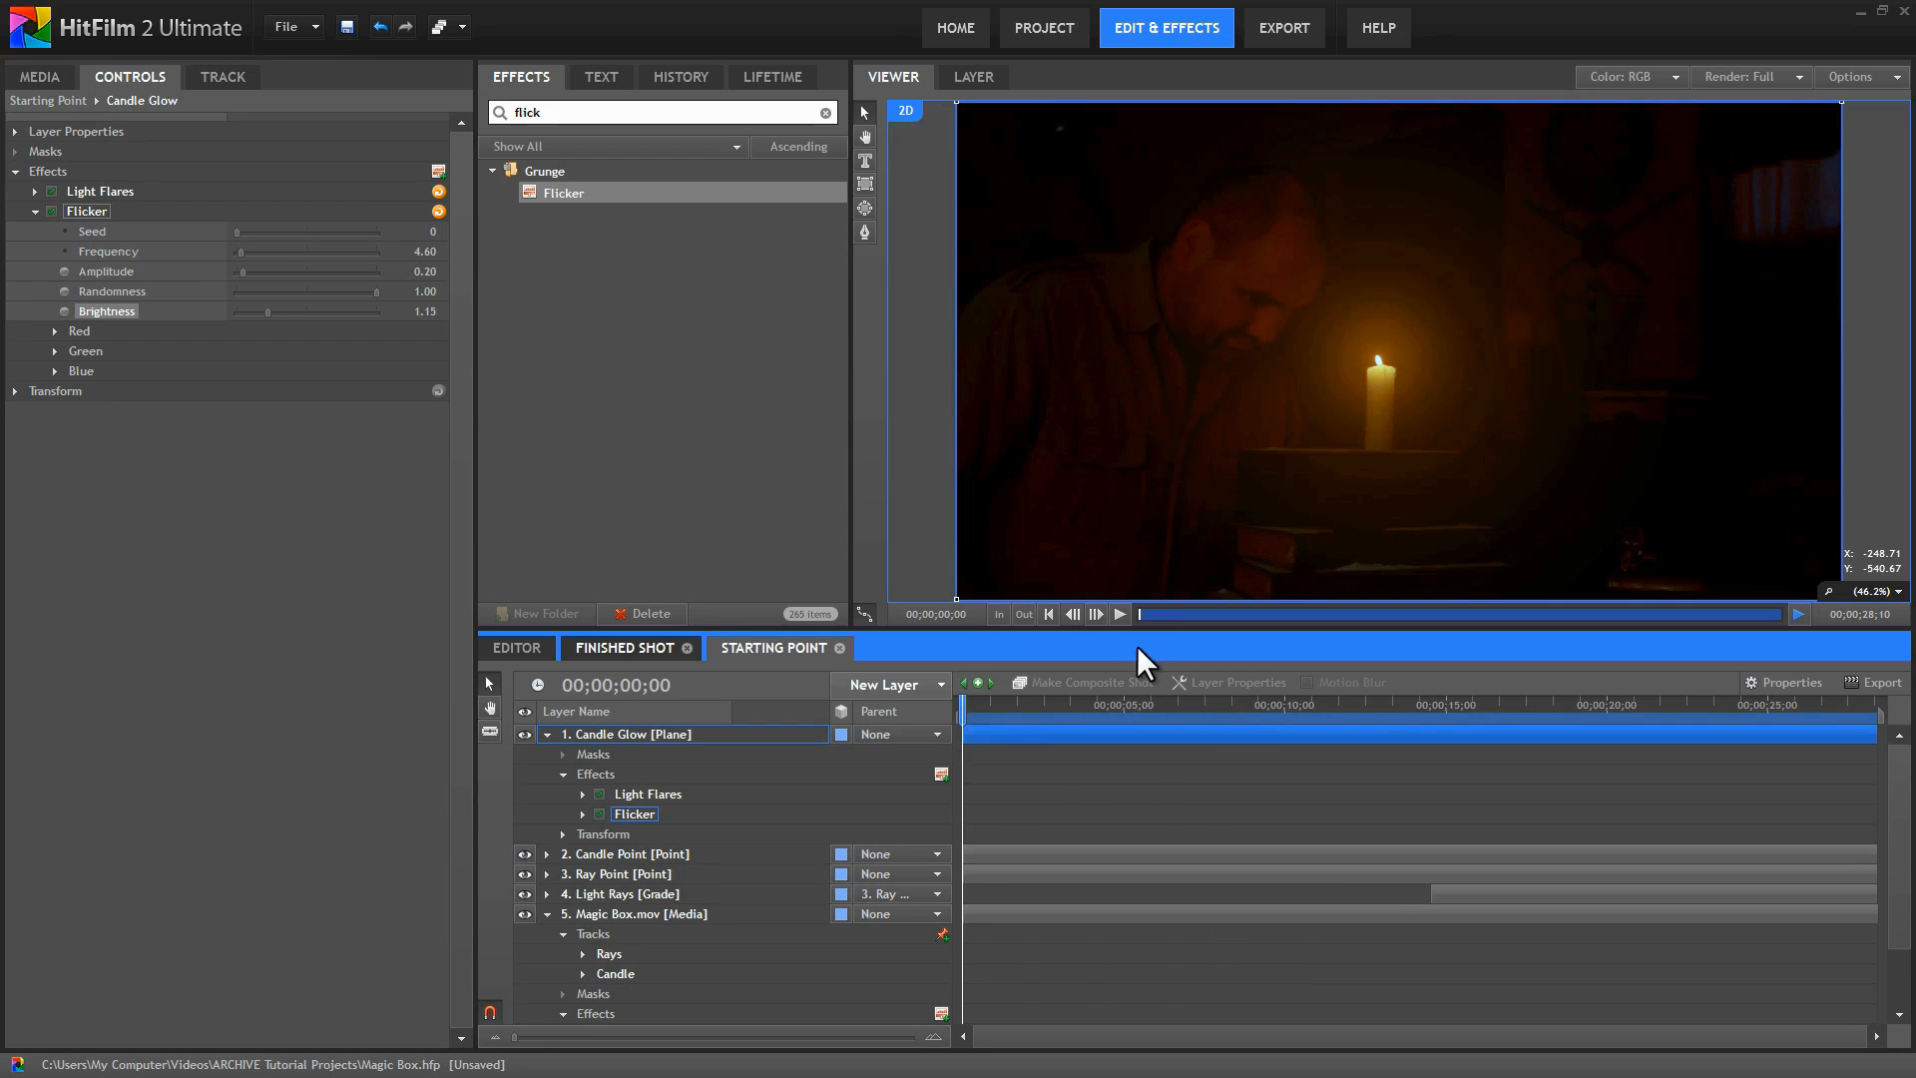
pyautogui.click(1118, 613)
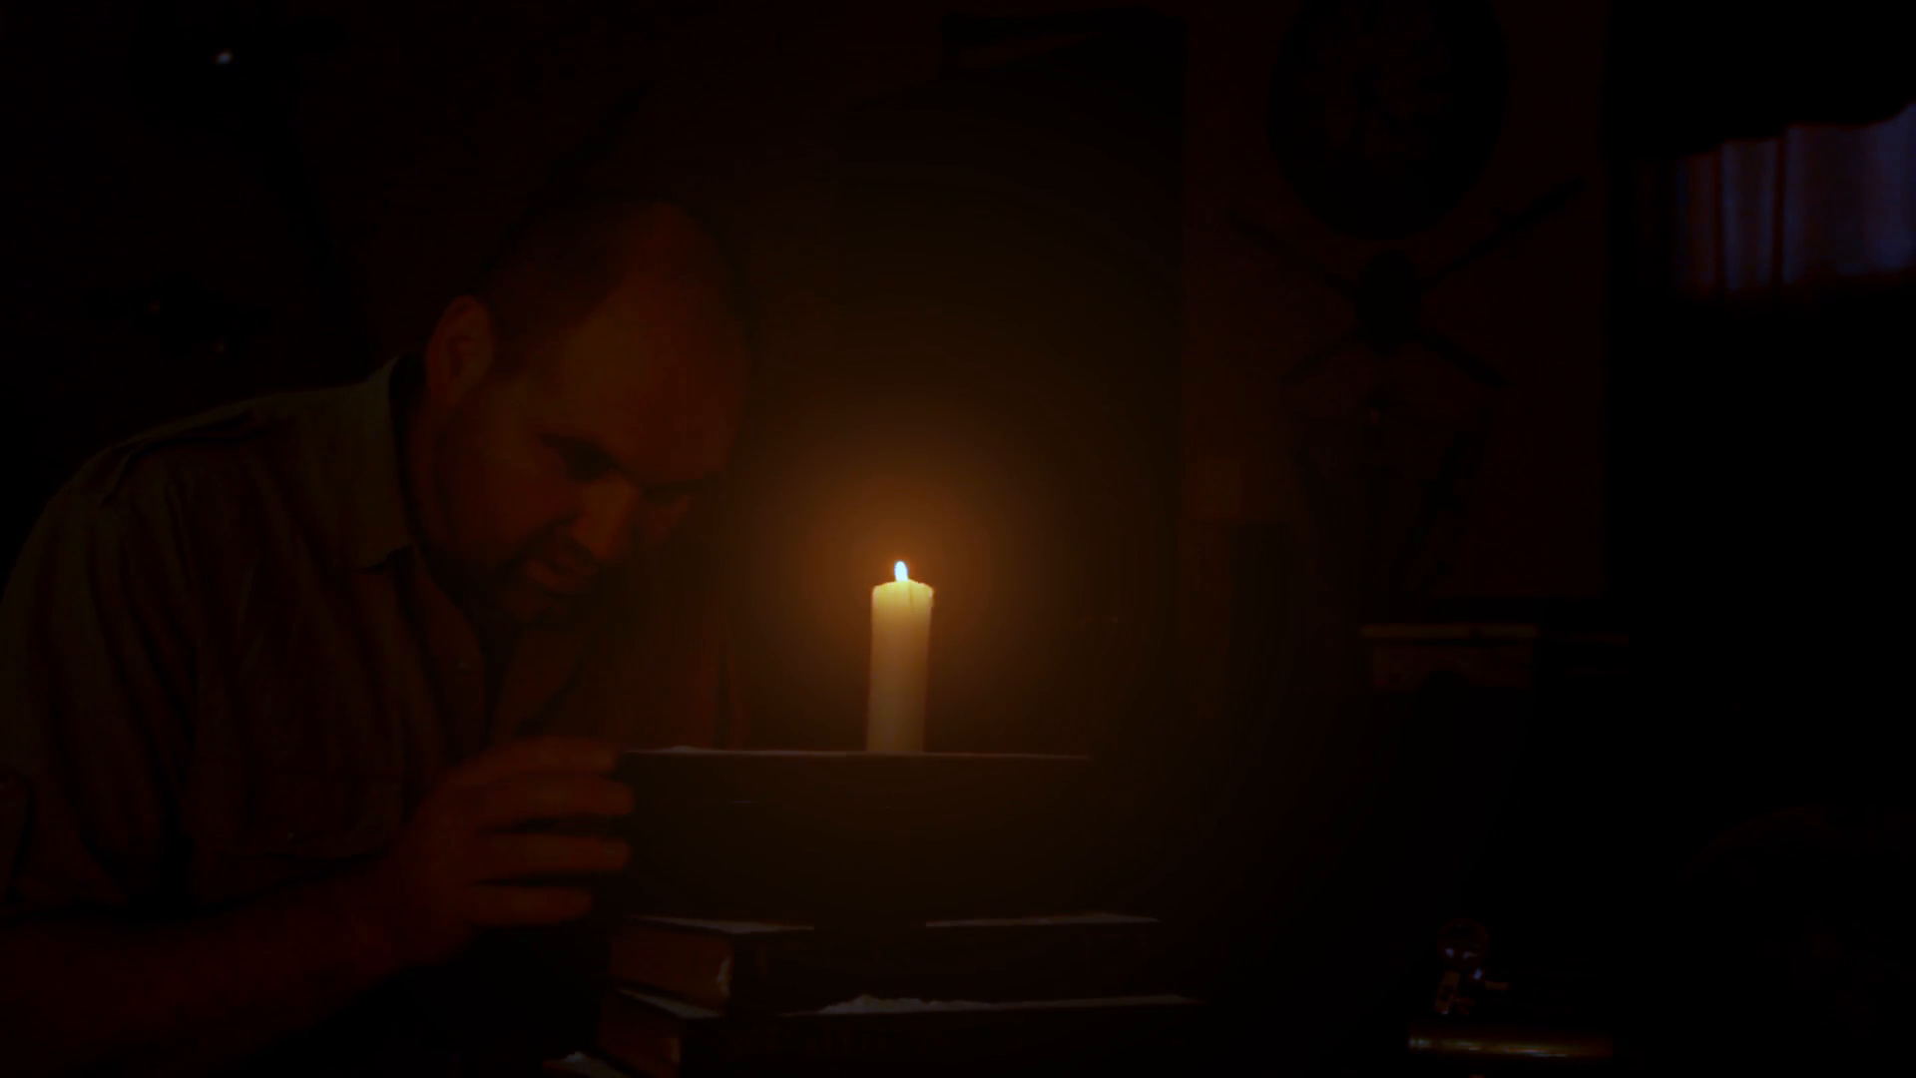